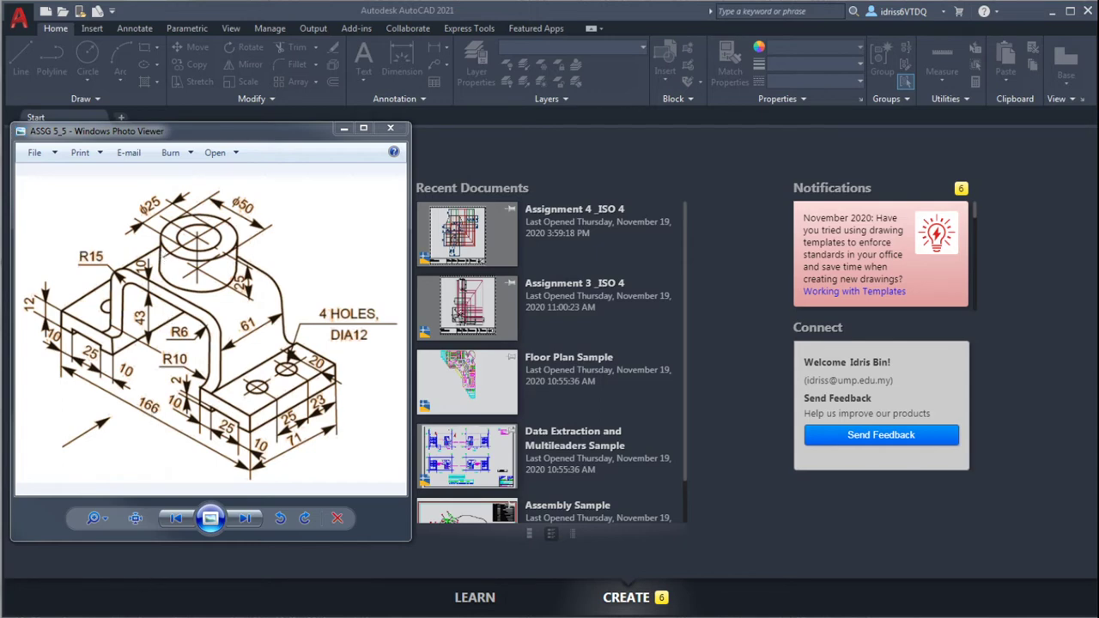
Step: Browse Google image results for sectional view drawings and open the Chegg example on Pinterest
key(super)
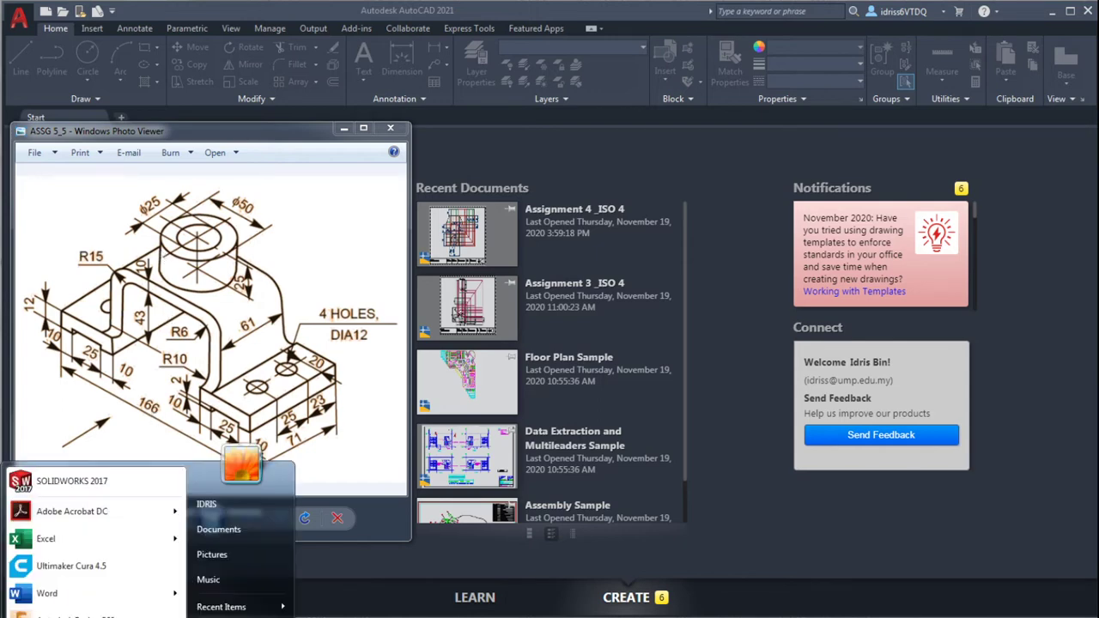
key(super)
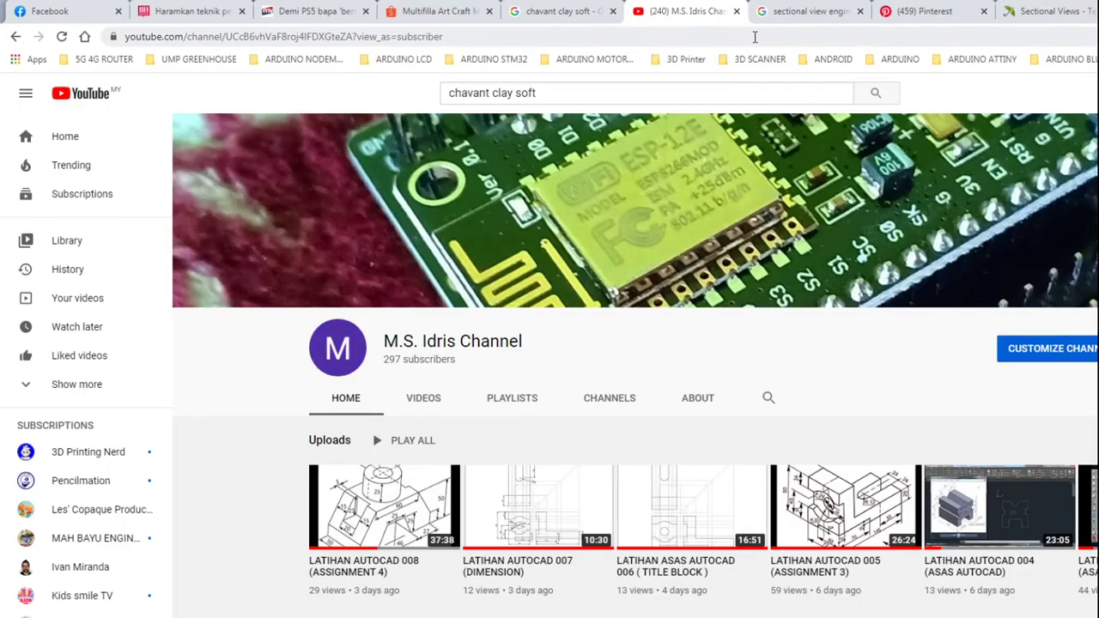
click(795, 11)
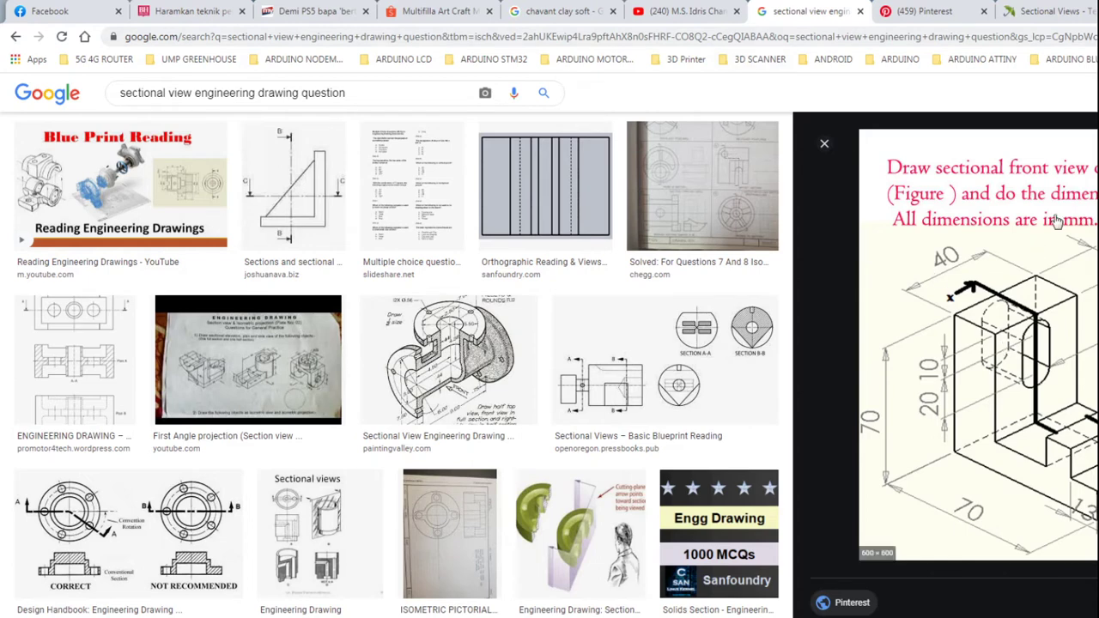
click(947, 189)
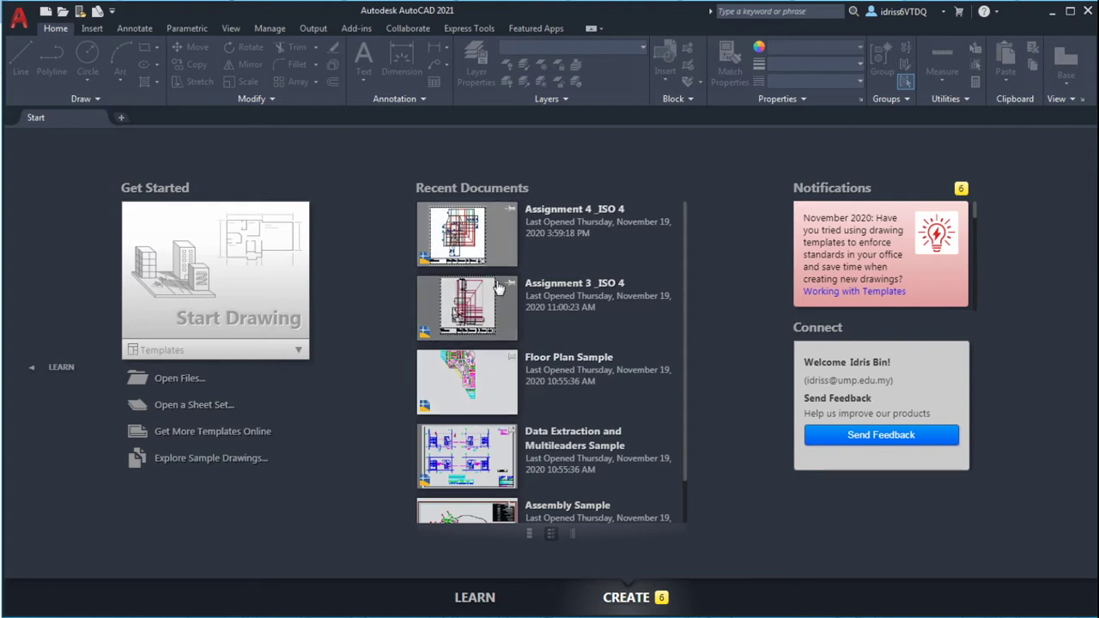
Step: Open Assignment 4 _ISO 4 from Recent Documents, accepting the Student Version notice
click(494, 237)
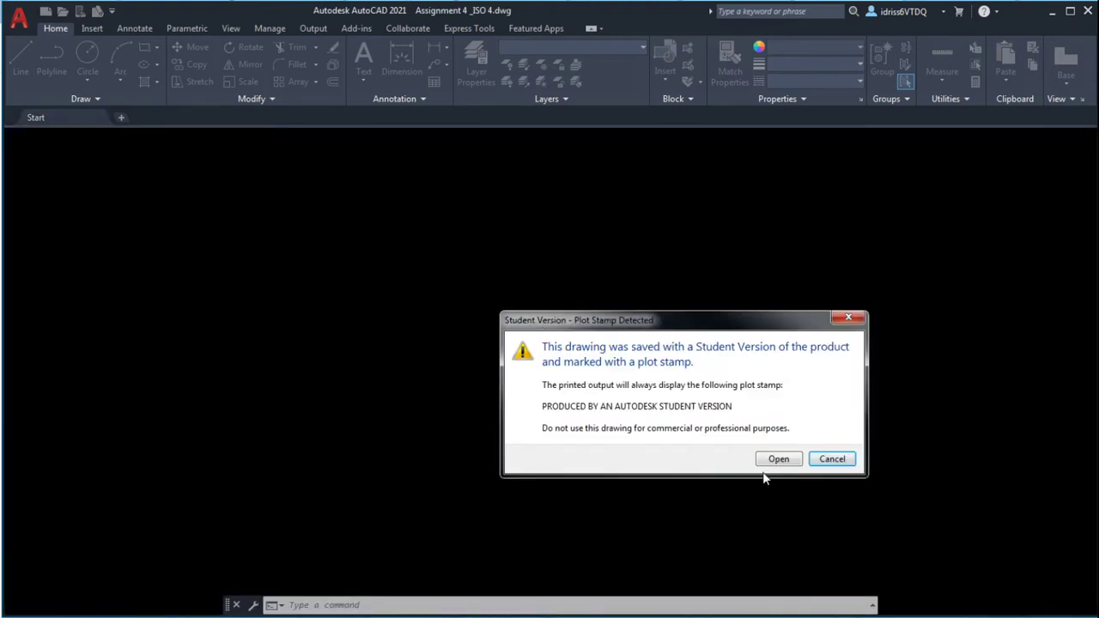
click(779, 460)
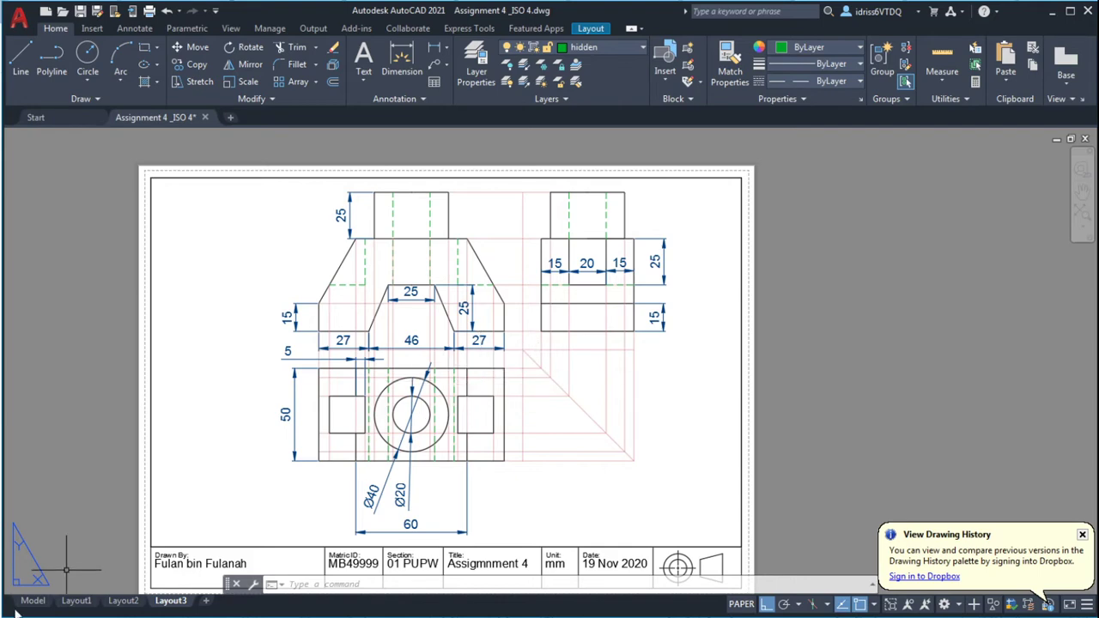
Step: Switch to Model space and window-select and erase all the orthographic views
click(33, 600)
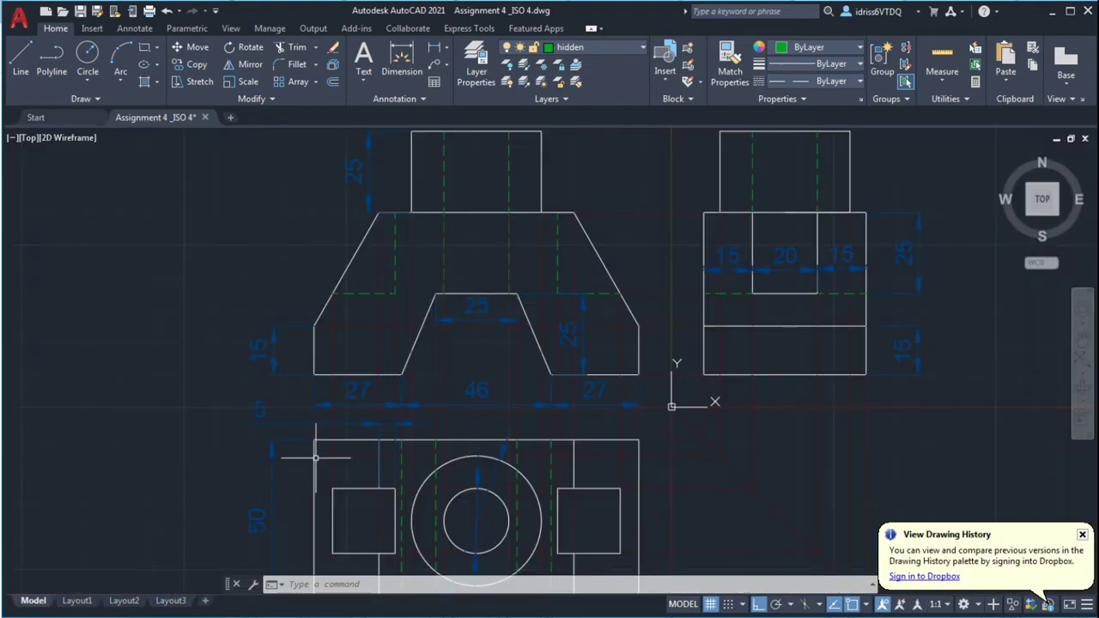
scroll(316, 458, down, 2)
drag(182, 211, 633, 456)
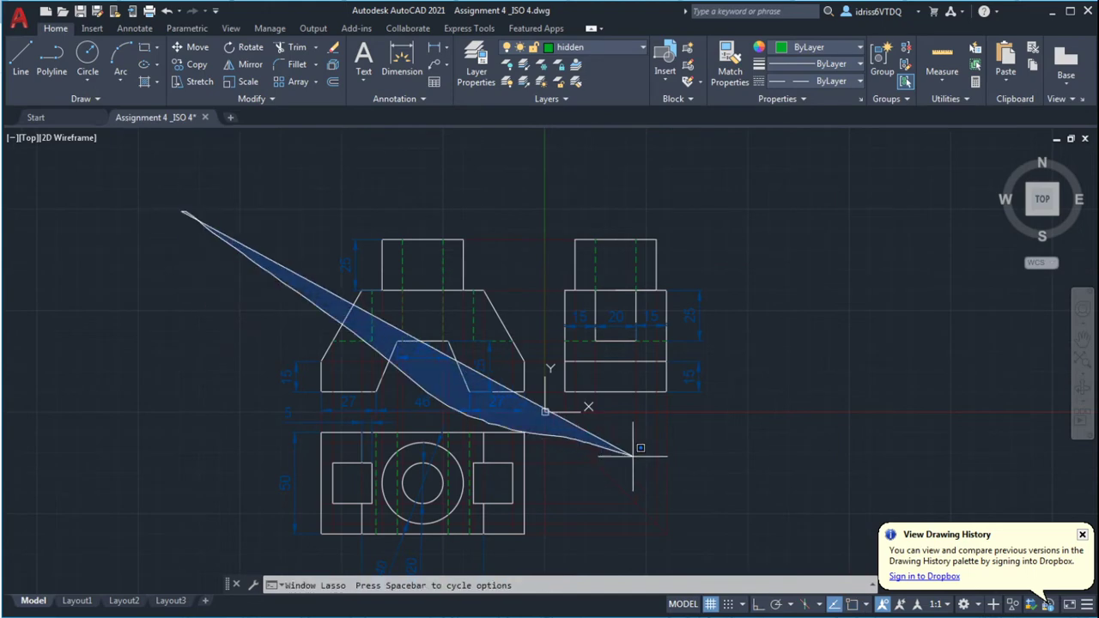
click(236, 214)
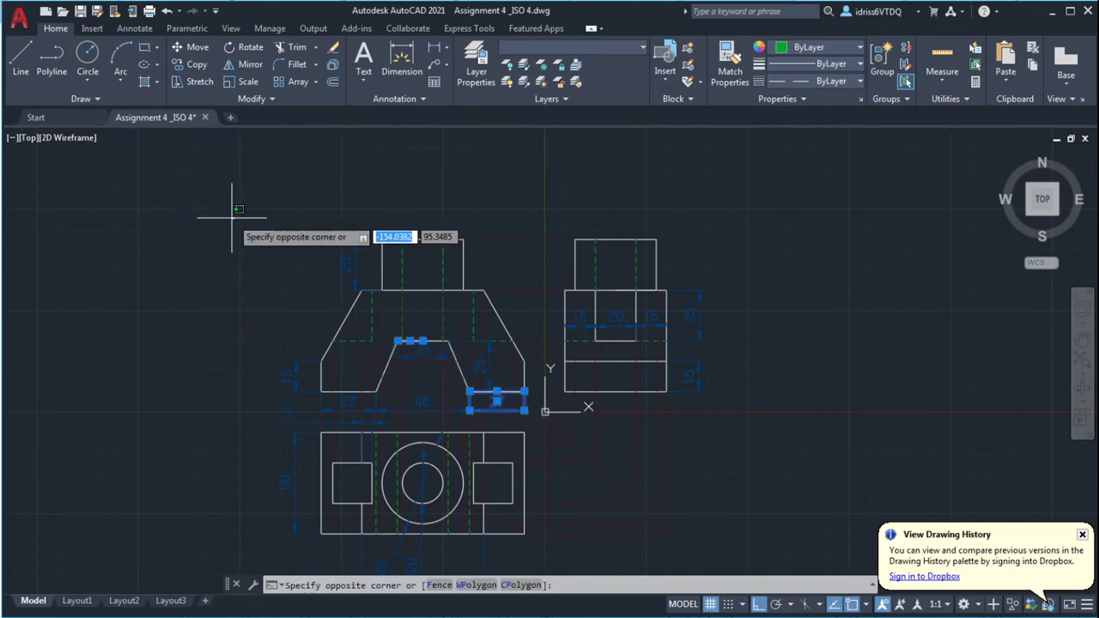
key(Escape)
key(Escape)
click(194, 196)
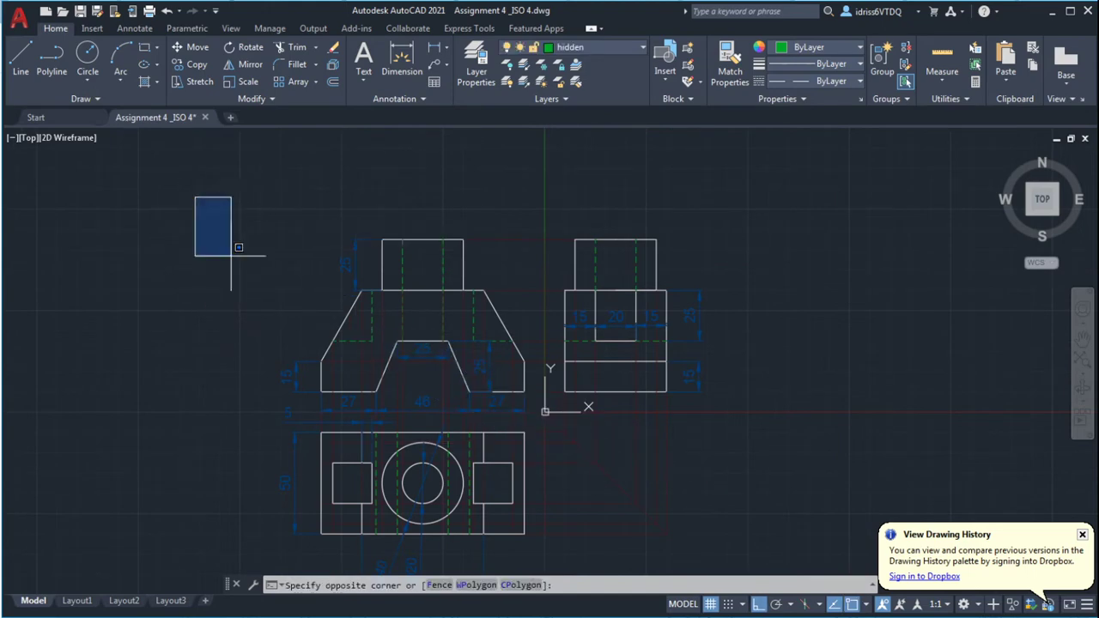
drag(231, 255, 581, 450)
click(184, 190)
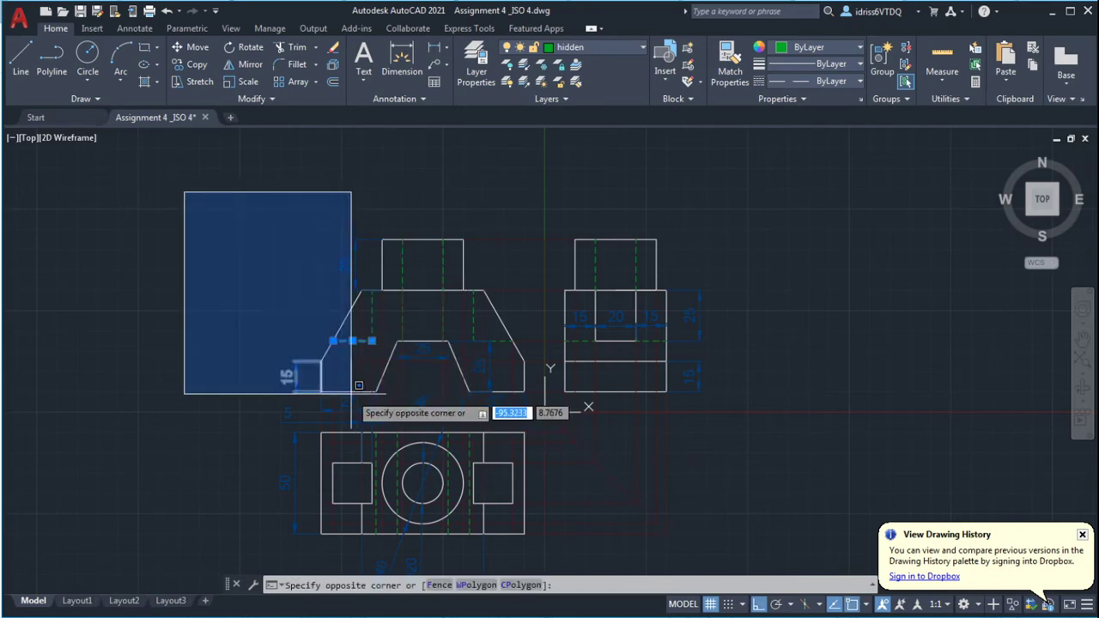
key(Escape)
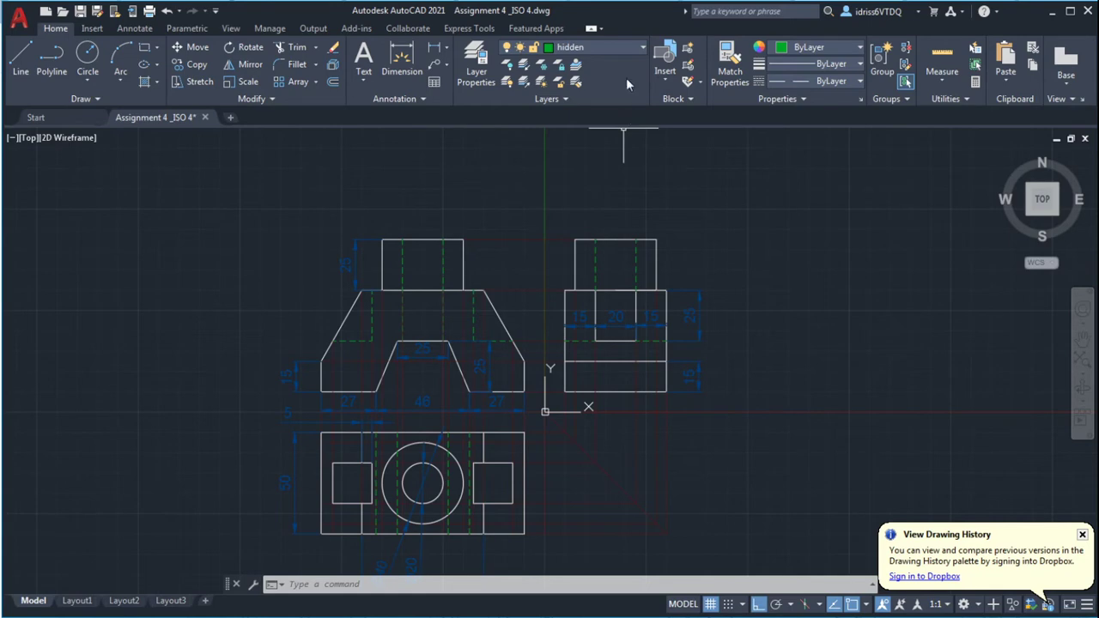
click(190, 195)
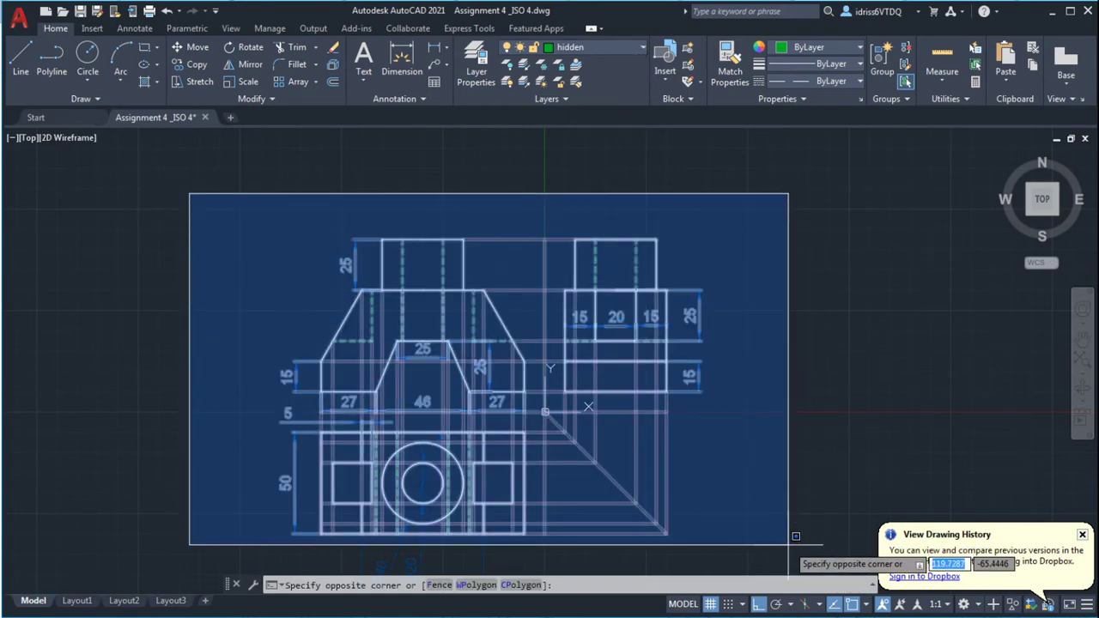
click(815, 544)
key(Delete)
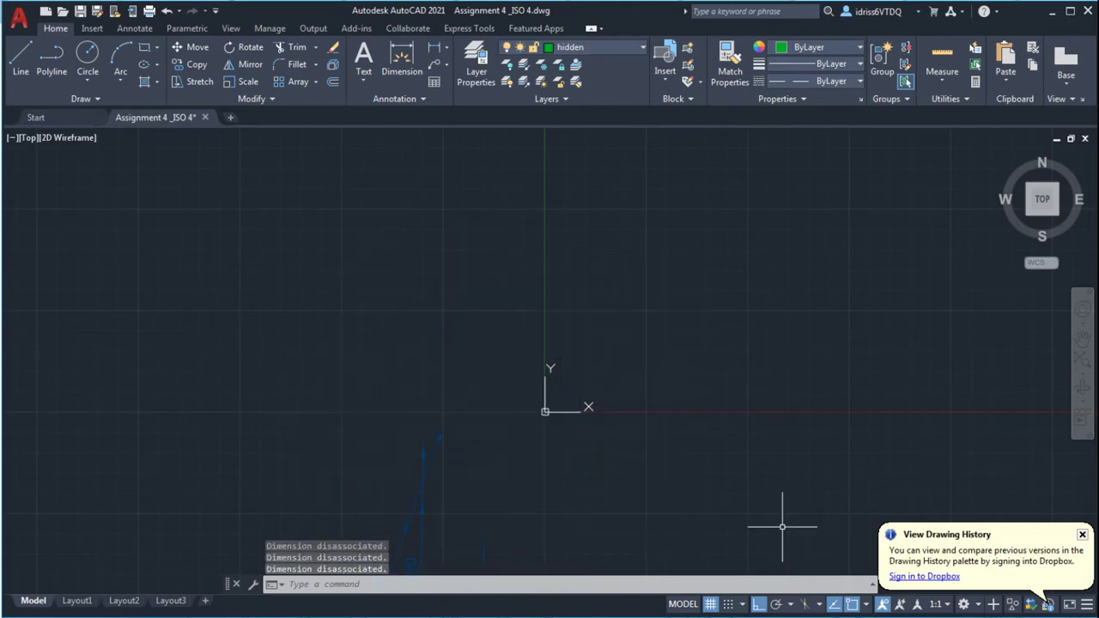
Step: Erase the leftover dimension pieces and dismiss the drawing history notification
scroll(663, 439, down, 4)
click(469, 424)
click(643, 545)
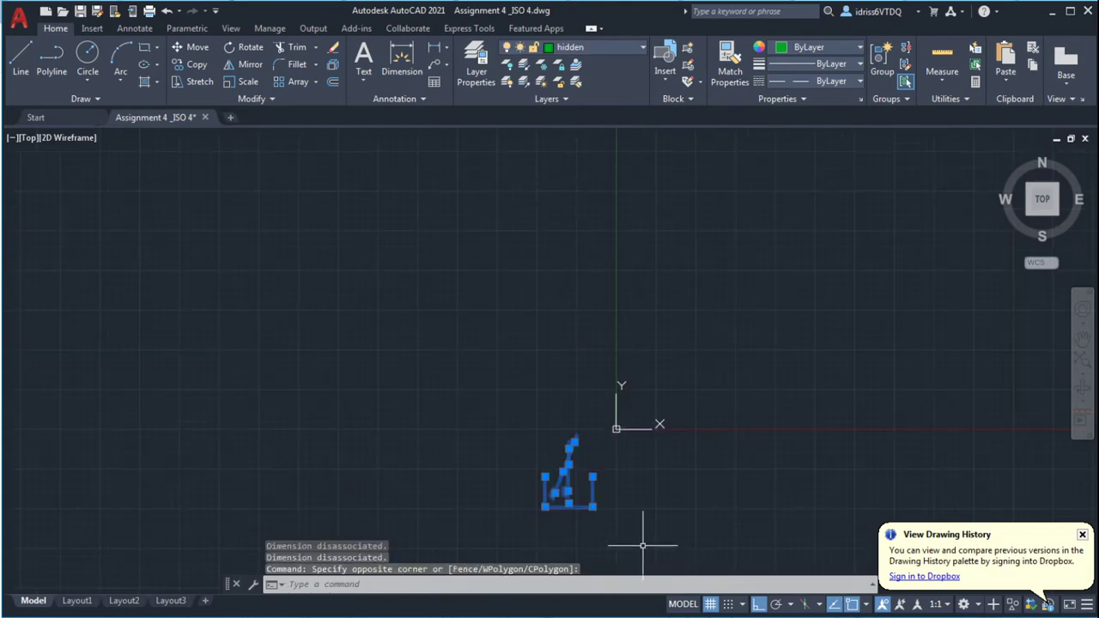
key(Delete)
scroll(750, 397, up, 2)
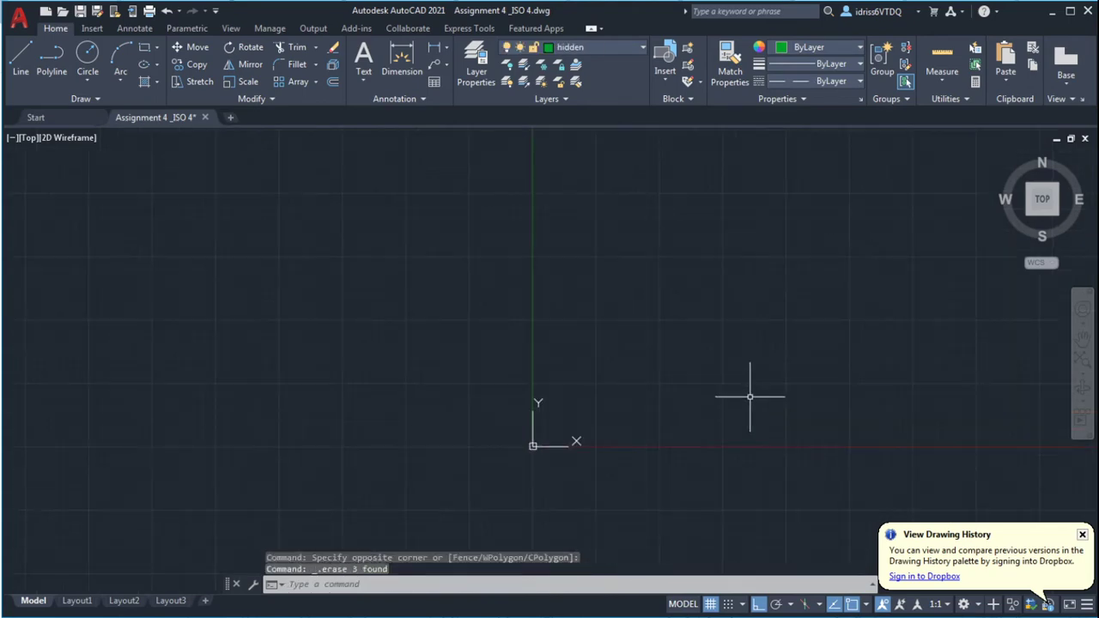
scroll(749, 396, down, 2)
scroll(643, 474, up, 2)
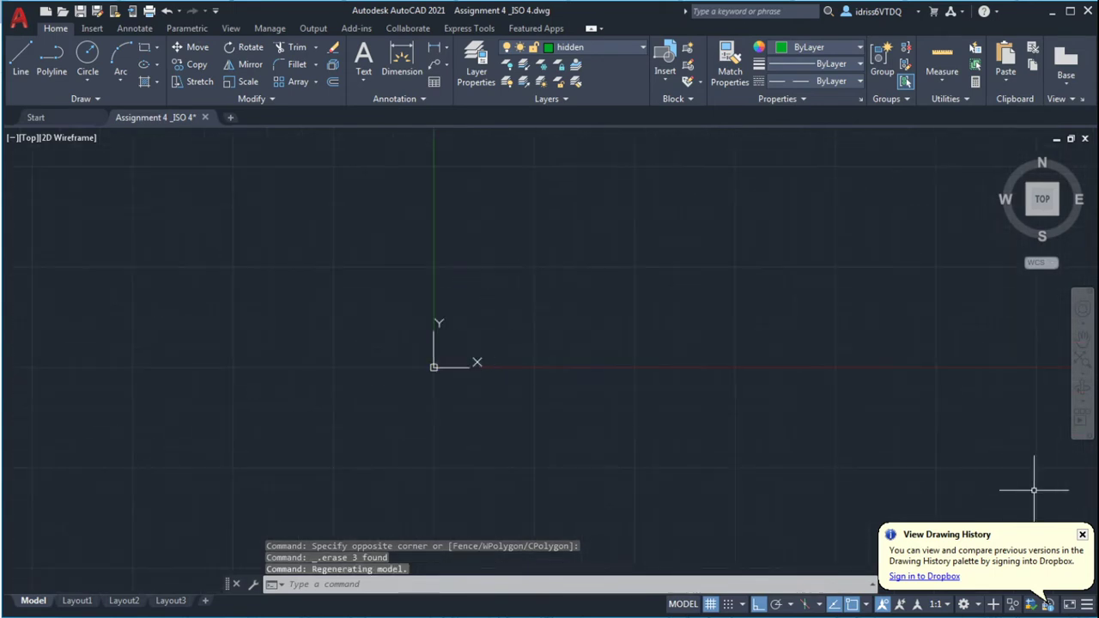
click(1082, 534)
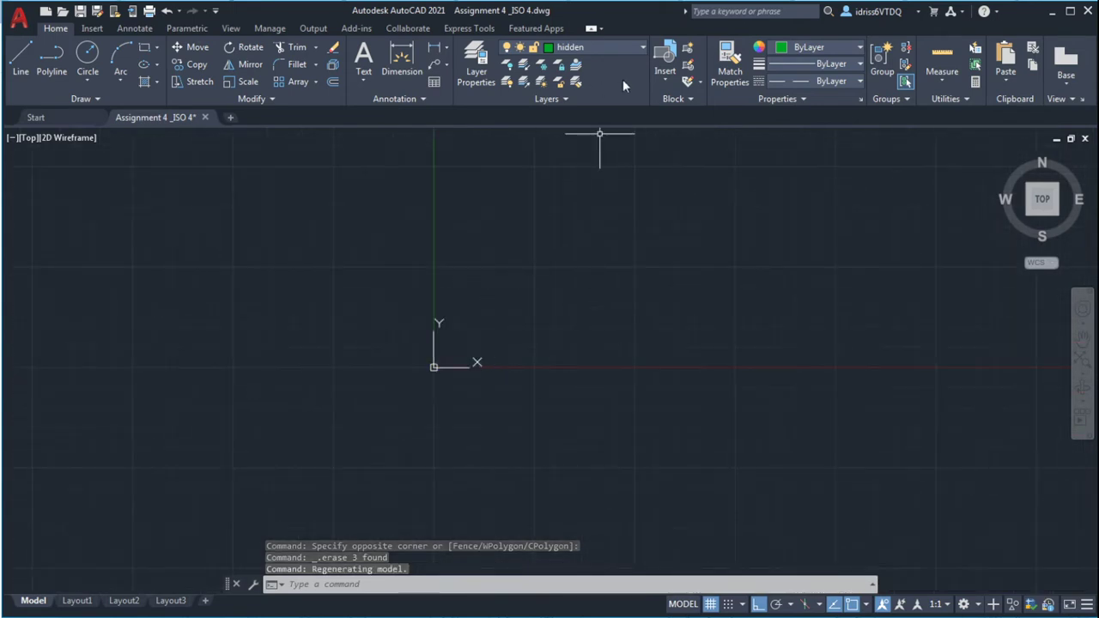
Step: In the Layer Properties Manager, set transparency 0 for the extension and construction layers
click(638, 50)
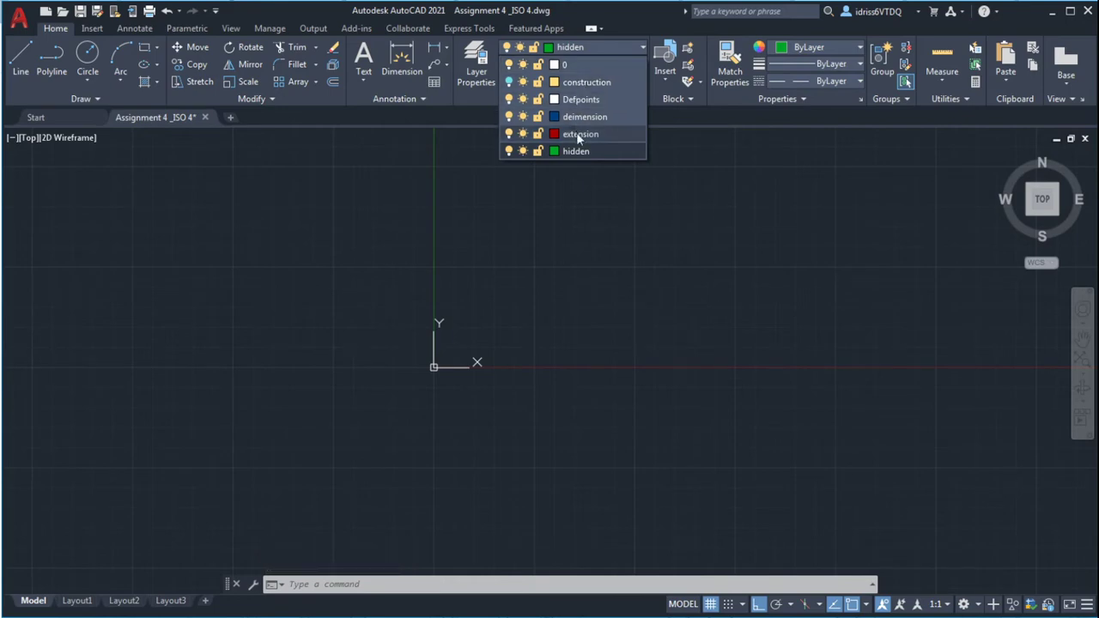
click(483, 82)
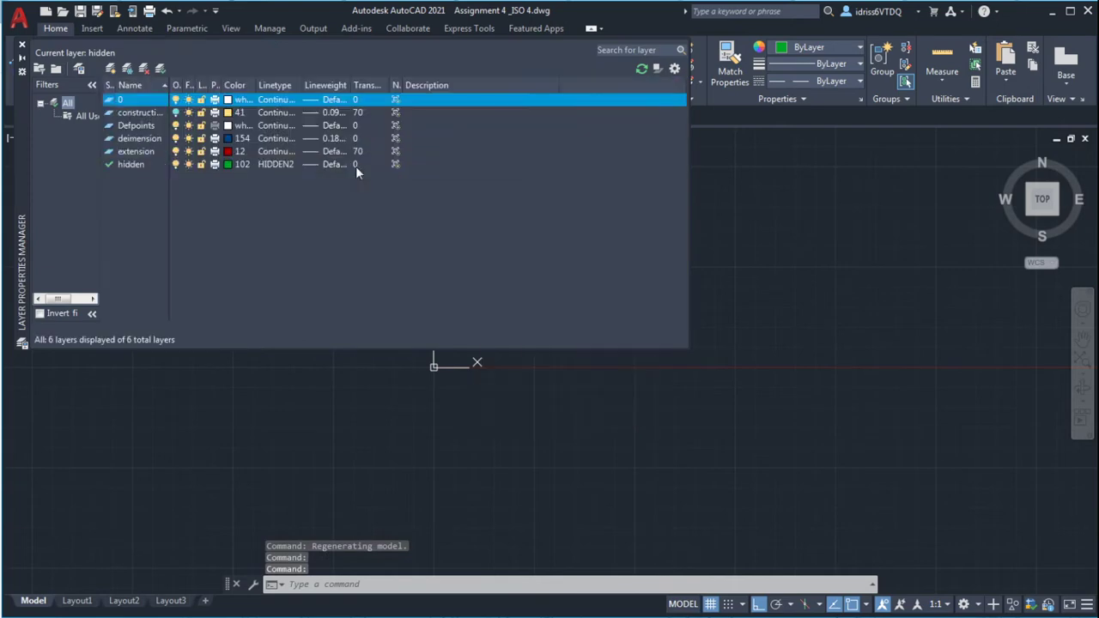
click(355, 165)
click(622, 266)
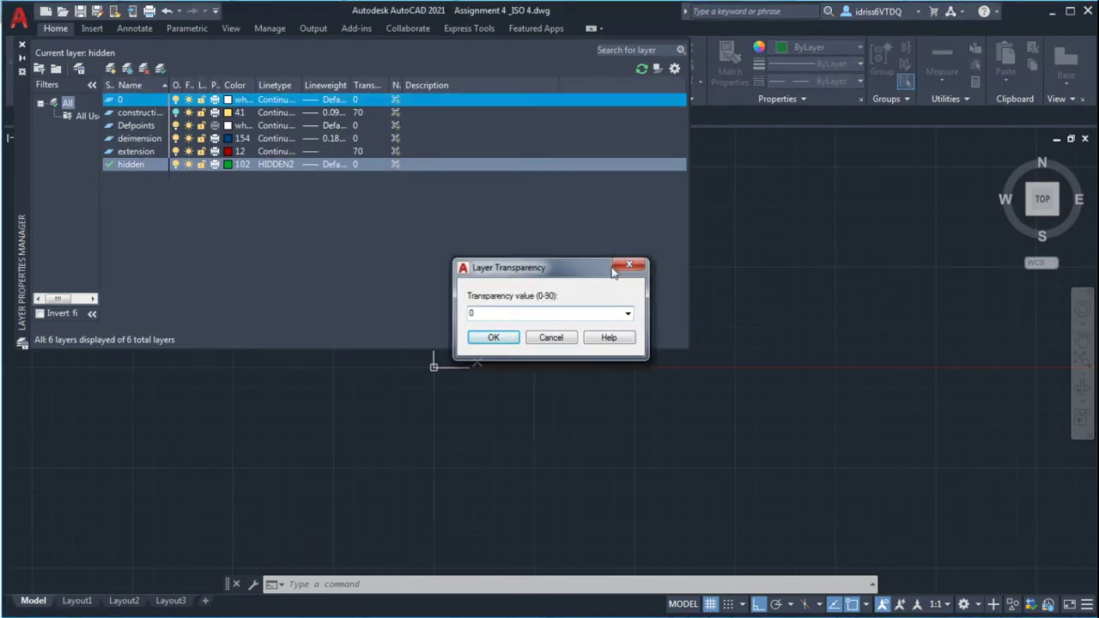
click(361, 156)
click(360, 153)
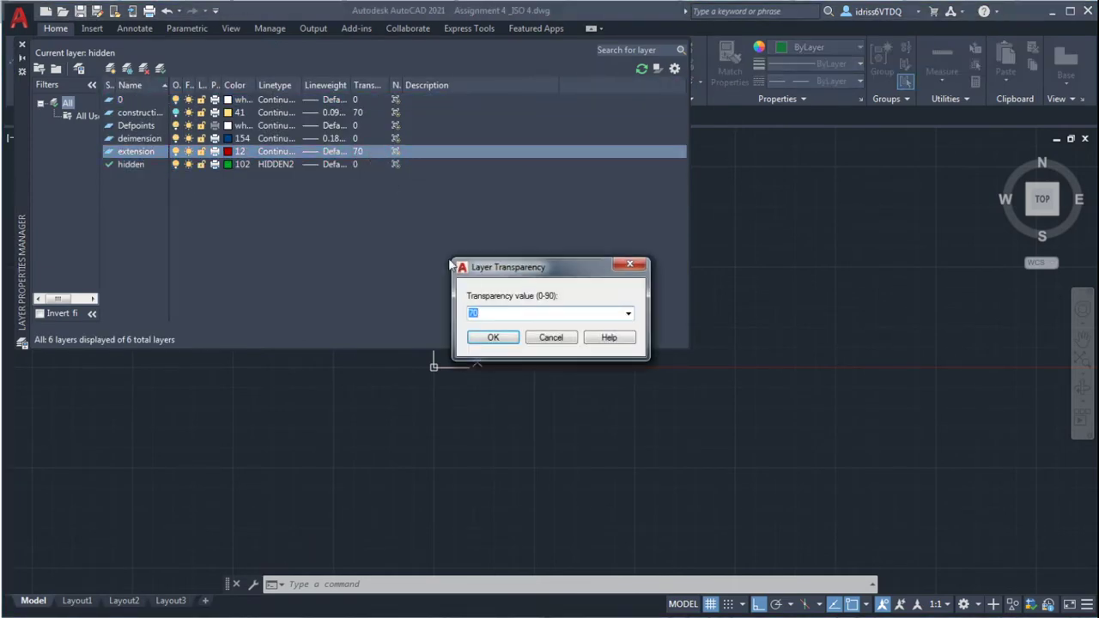
text(0)
click(496, 340)
click(363, 116)
click(362, 115)
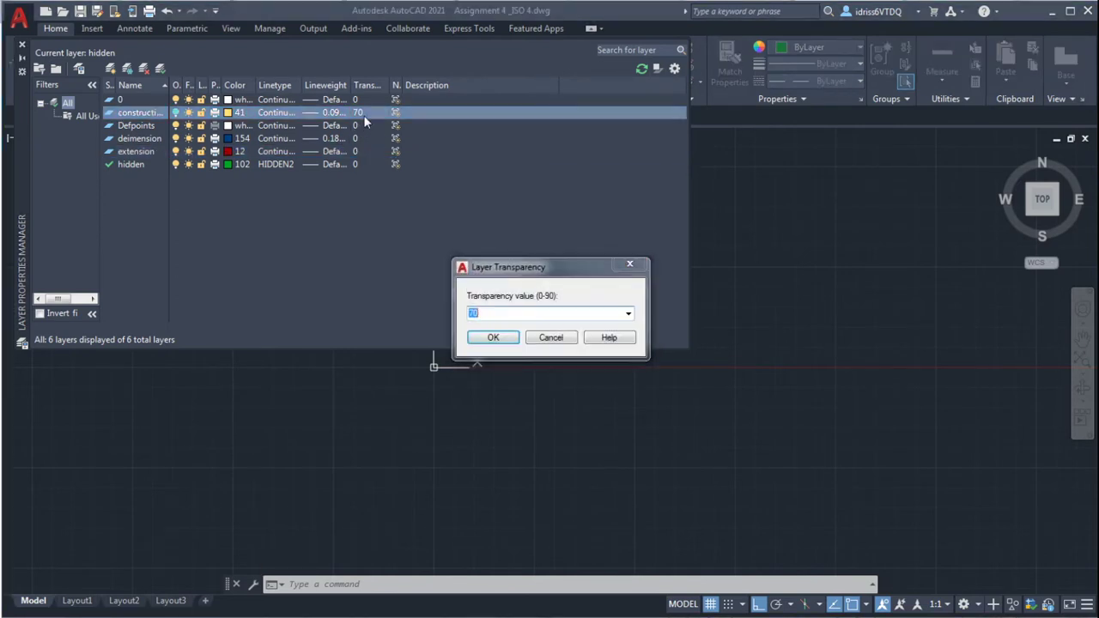
text(0)
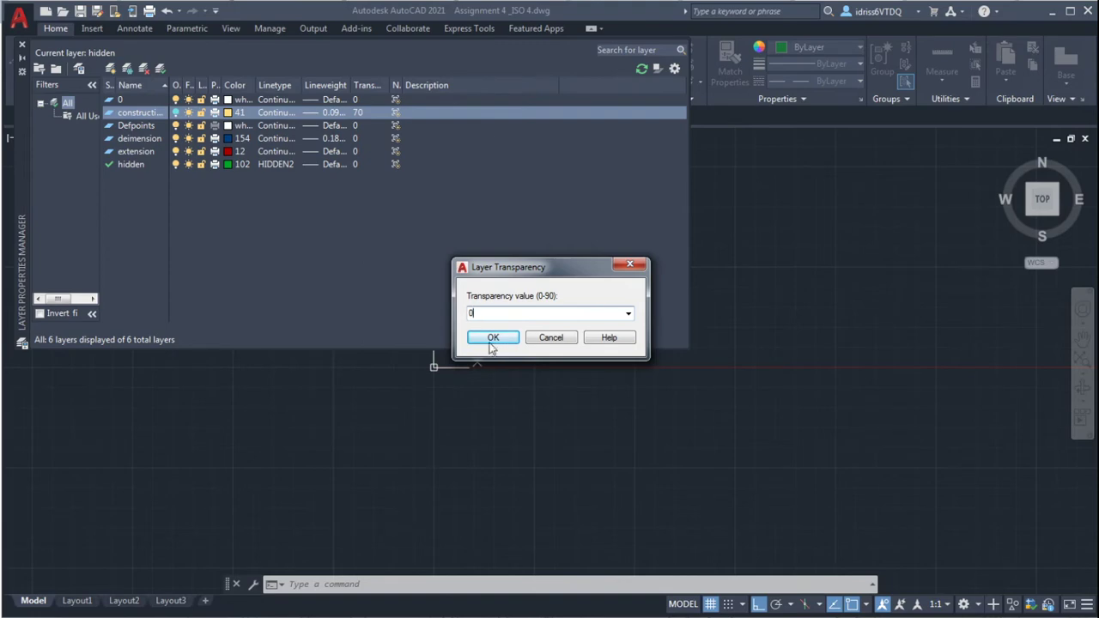
click(492, 339)
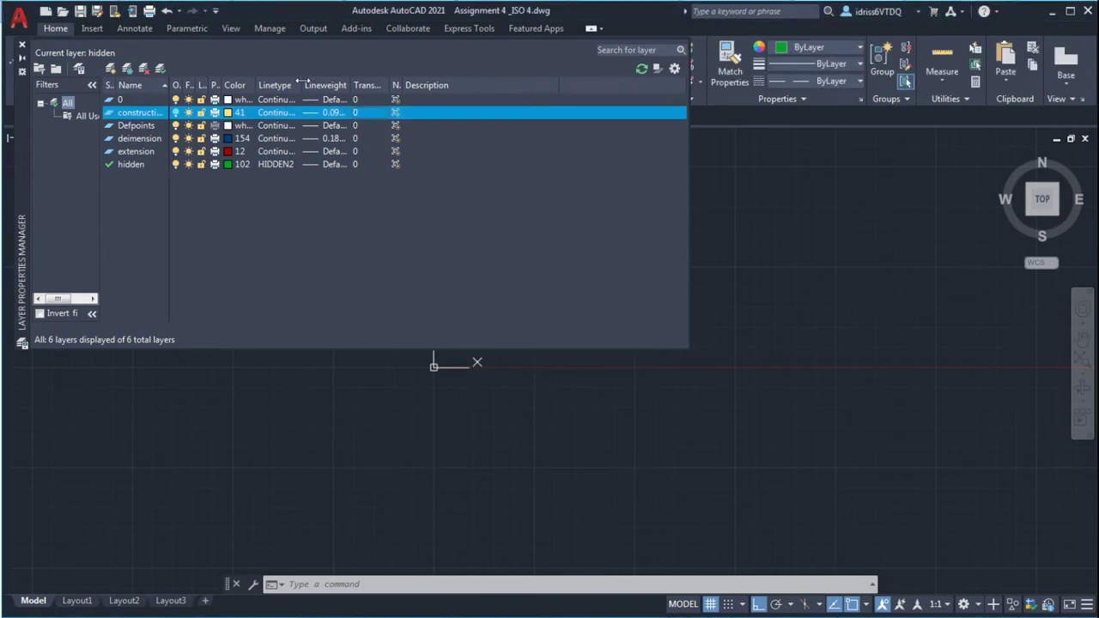
Step: Make the extension layer current, rename it 'projection', and close the manager
drag(302, 81, 307, 84)
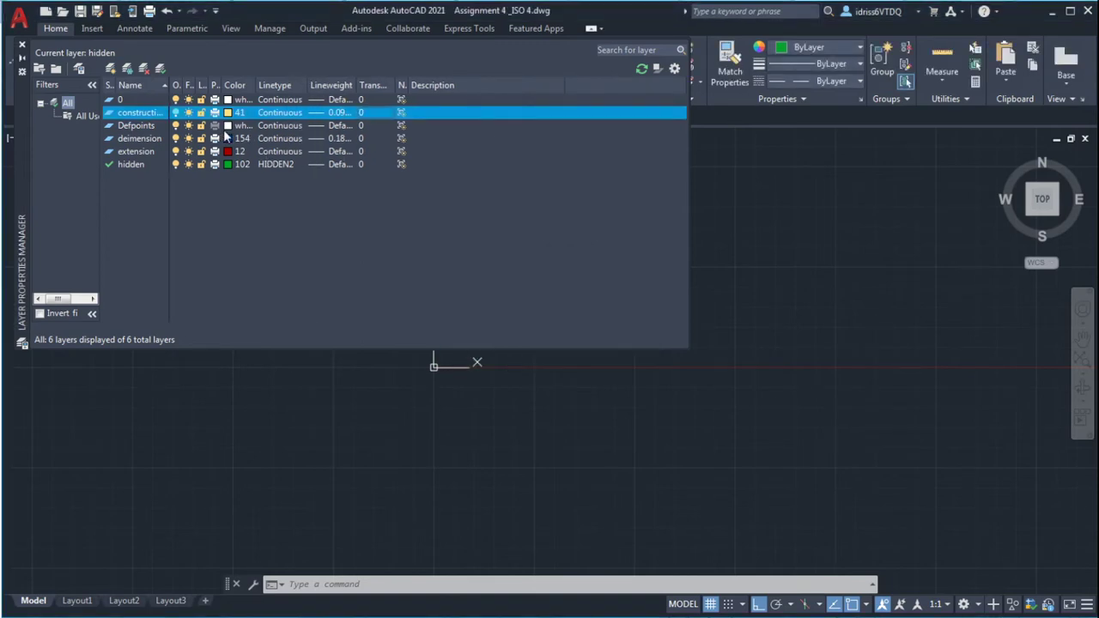
click(130, 152)
double_click(129, 152)
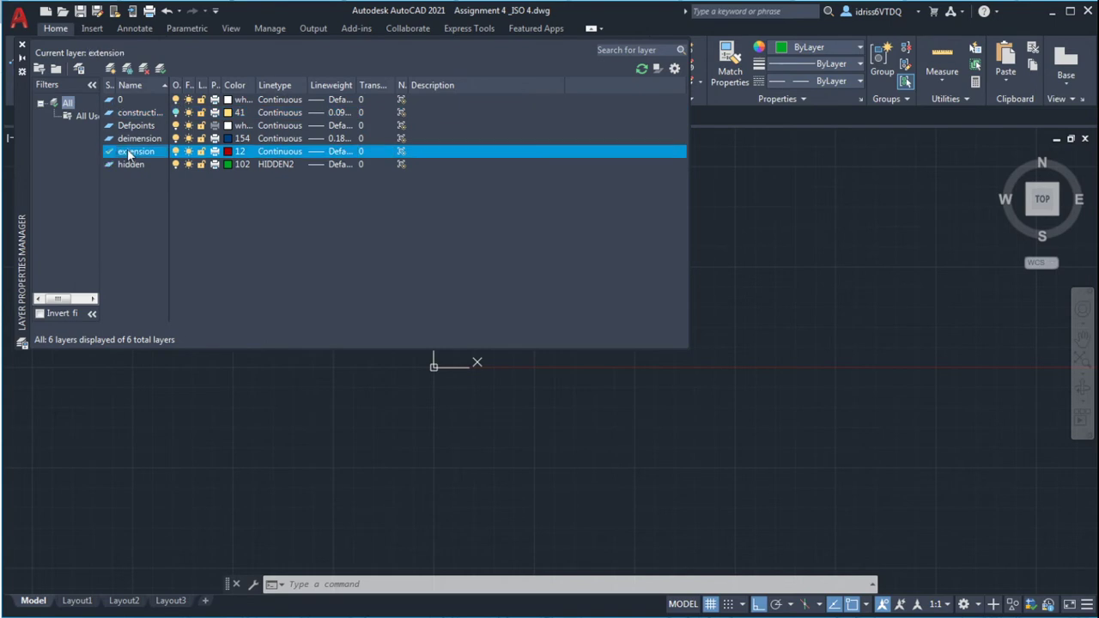
right_click(142, 157)
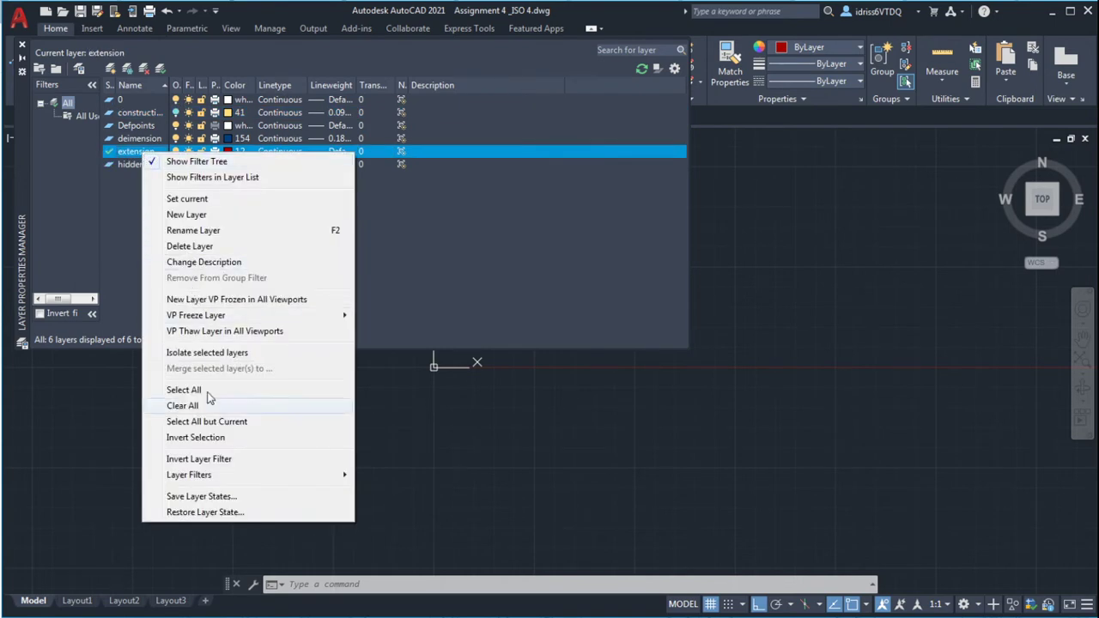
click(176, 230)
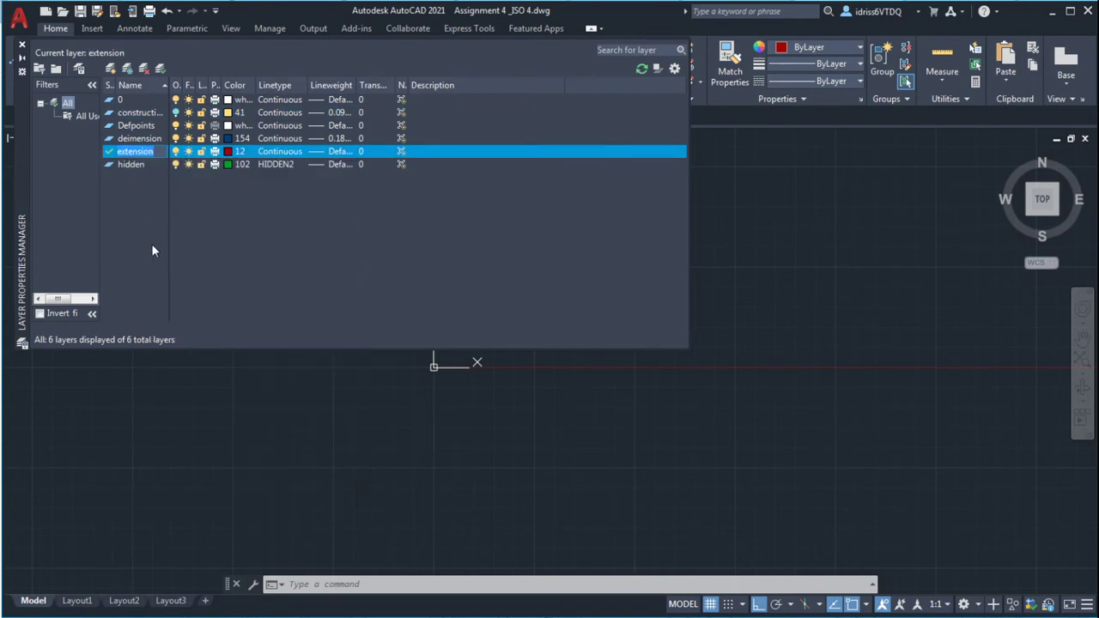
text(projec)
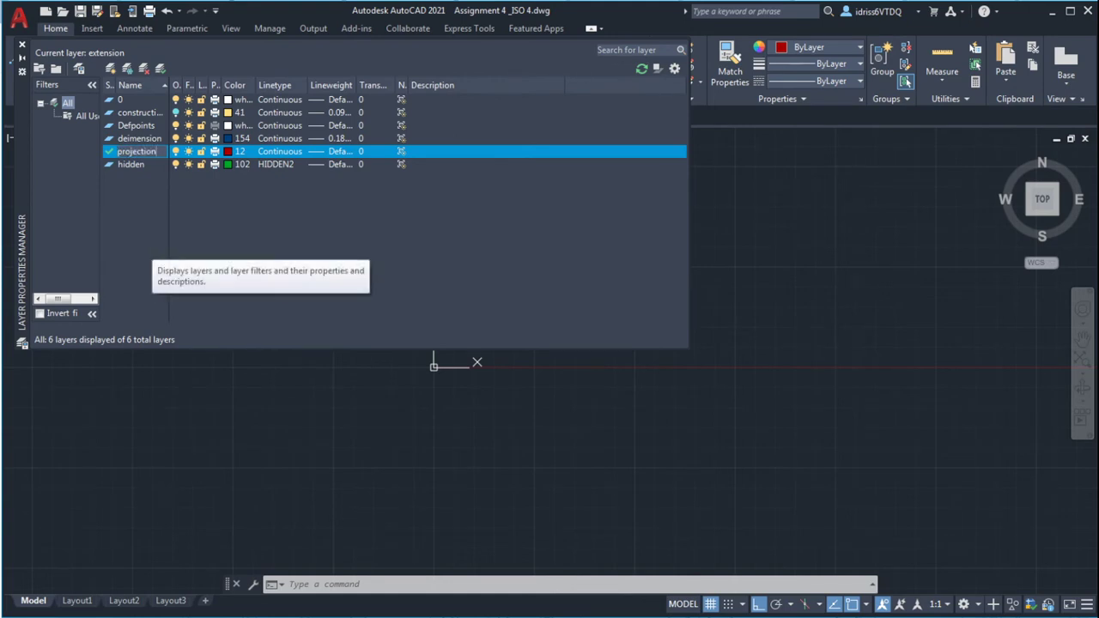
key(Return)
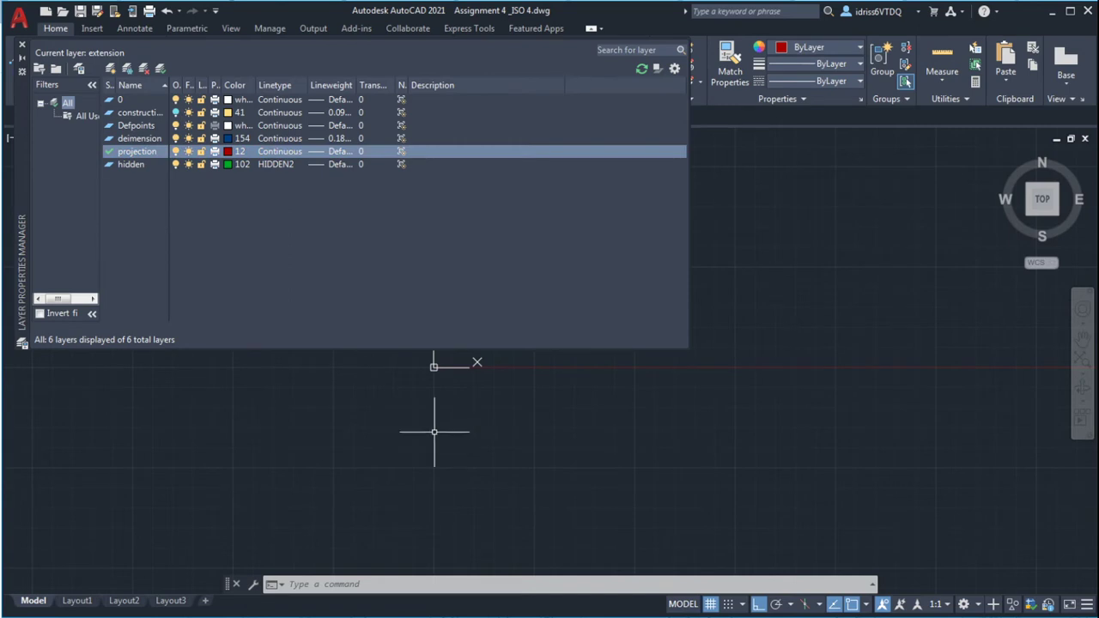
click(840, 344)
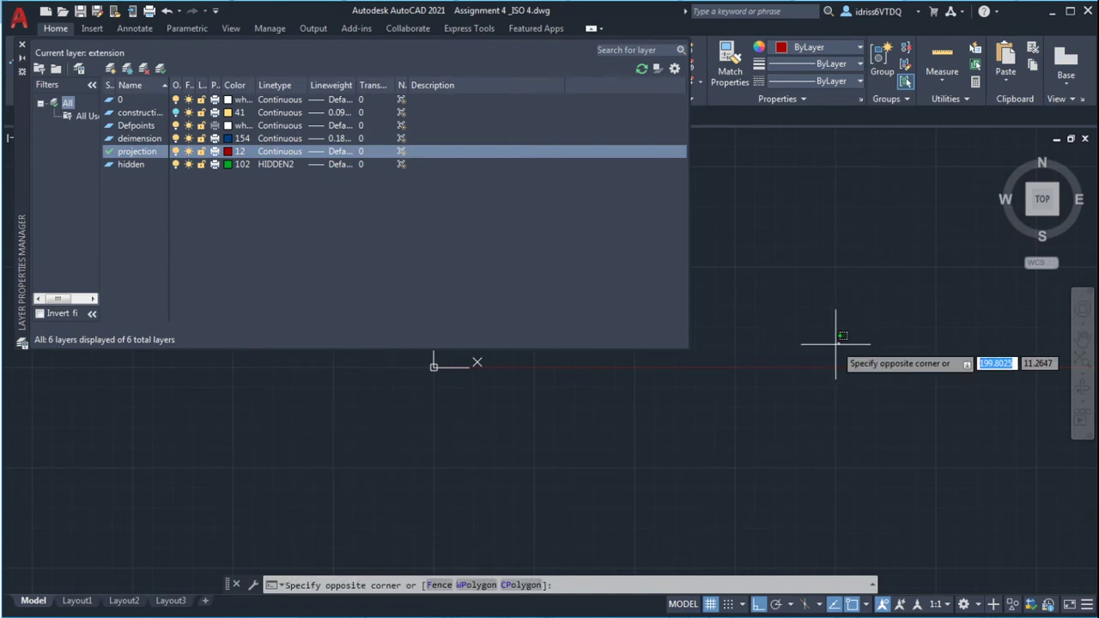
click(768, 352)
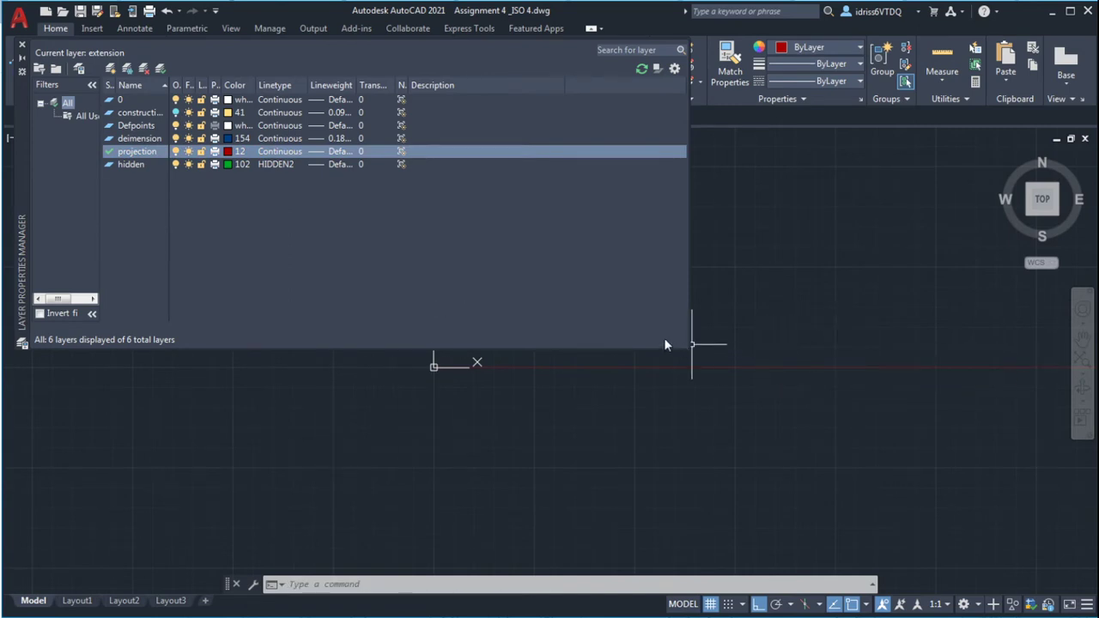
click(769, 271)
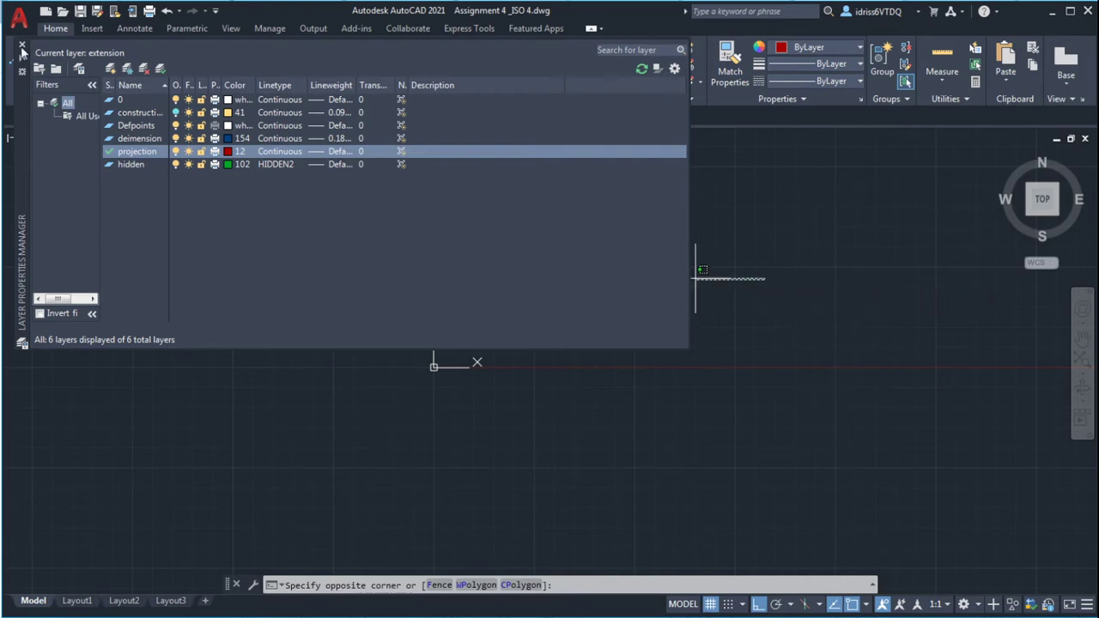
click(22, 47)
Step: Clear the leftover selection box and switch to the ASSG 5_5 bracket reference image
click(508, 337)
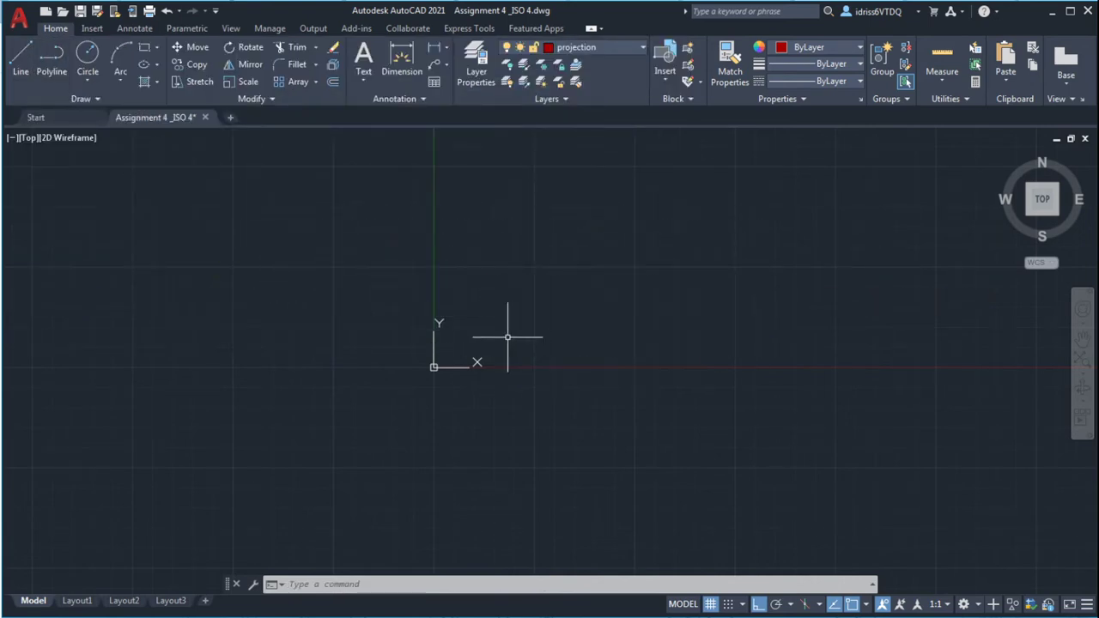
key(alt+Tab)
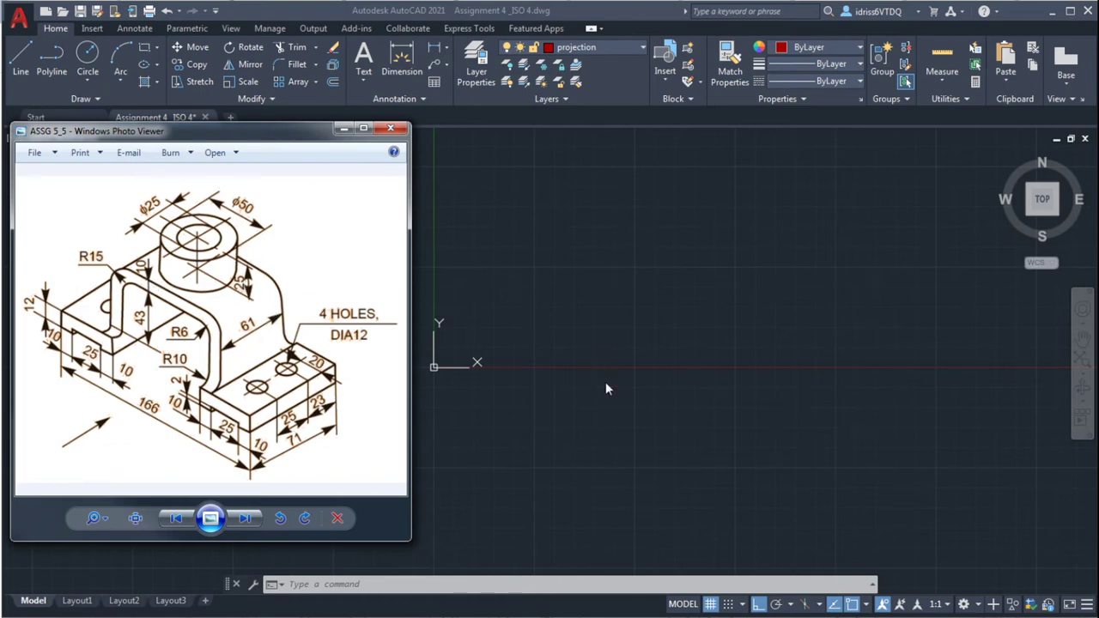
Step: Return to the AutoCAD drawing and start the Line command
click(577, 432)
click(21, 58)
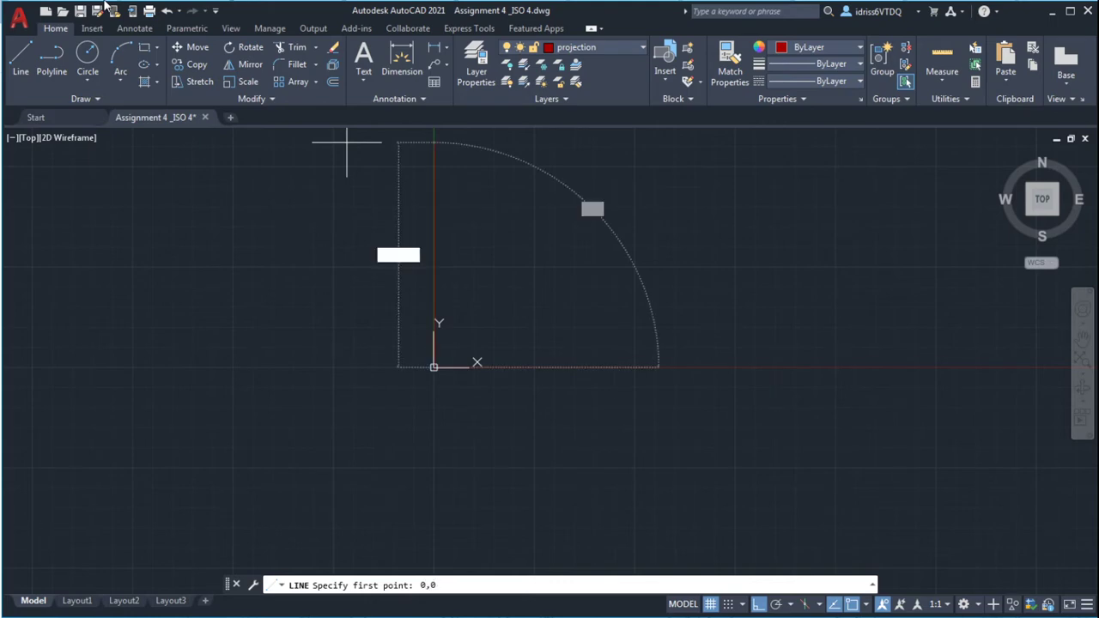
Step: Draw a trial upward segment from the origin, then cancel the line
key(Return)
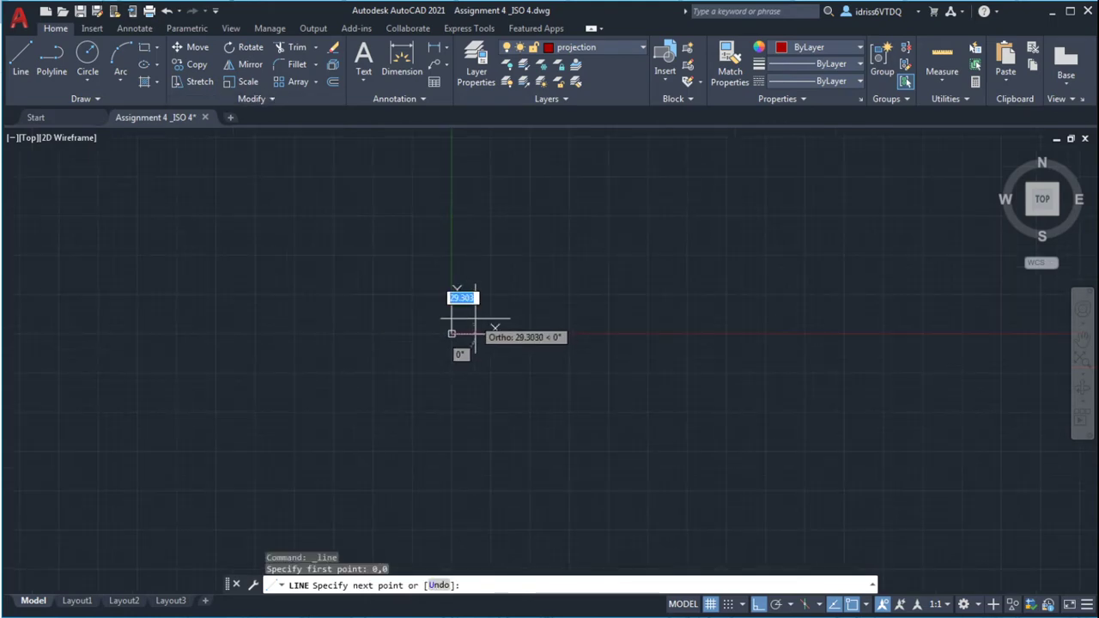
scroll(476, 326, up, 2)
scroll(405, 174, down, 5)
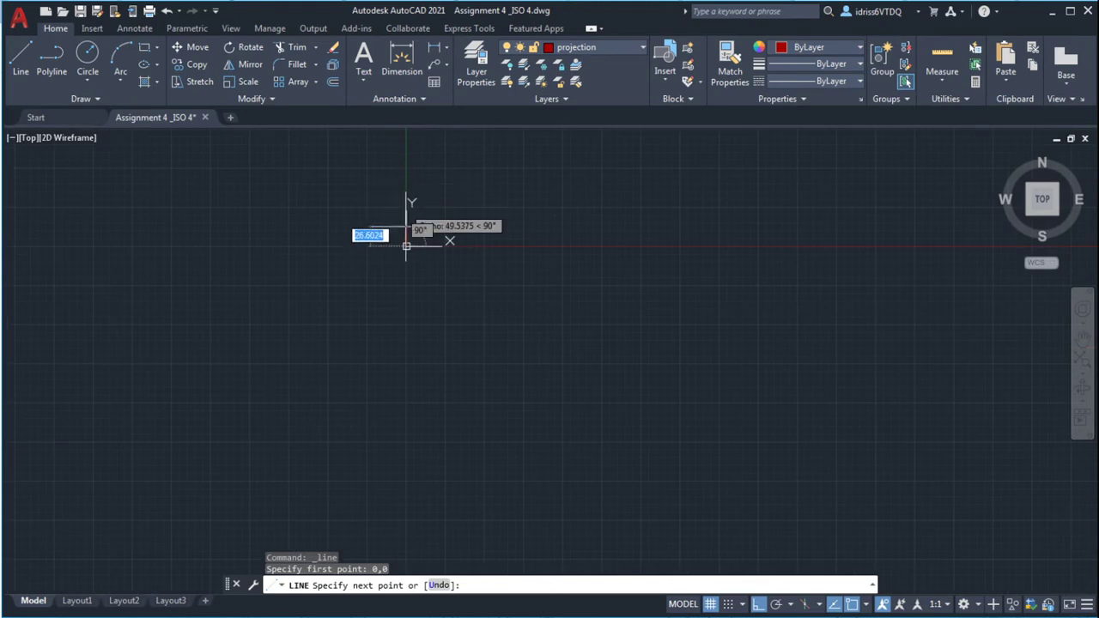
text(2)
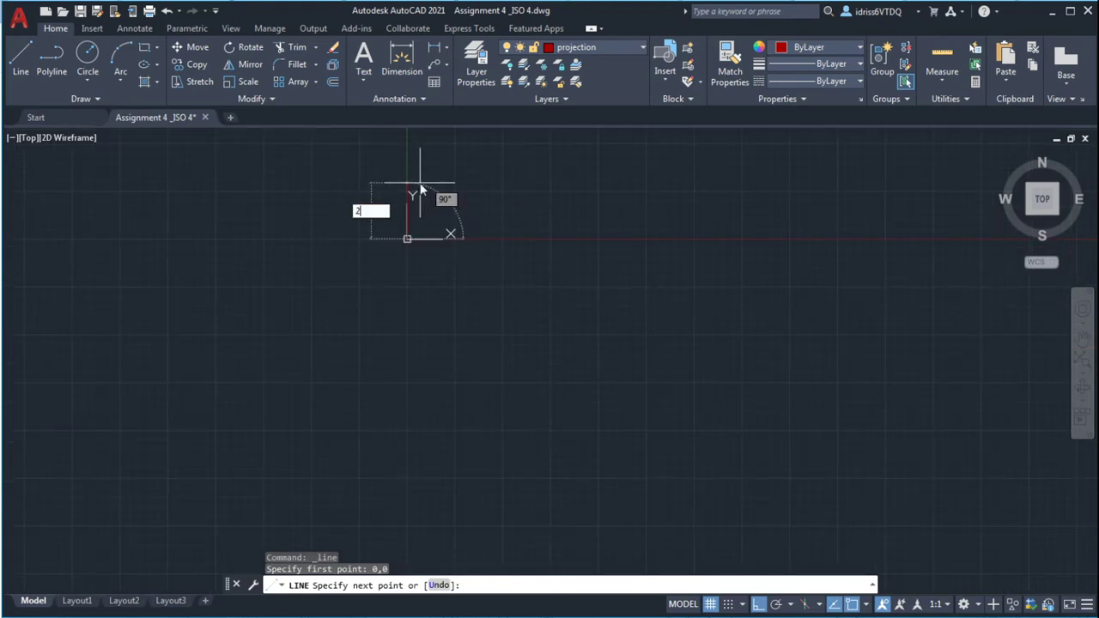
text(0)
key(Return)
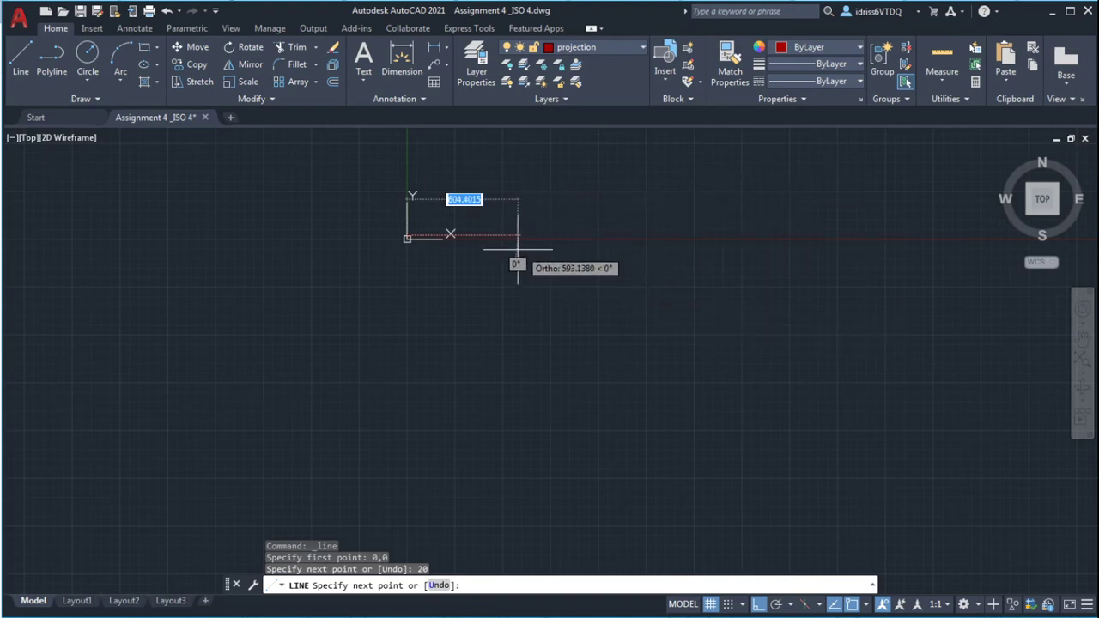
key(Escape)
scroll(373, 218, down, 1)
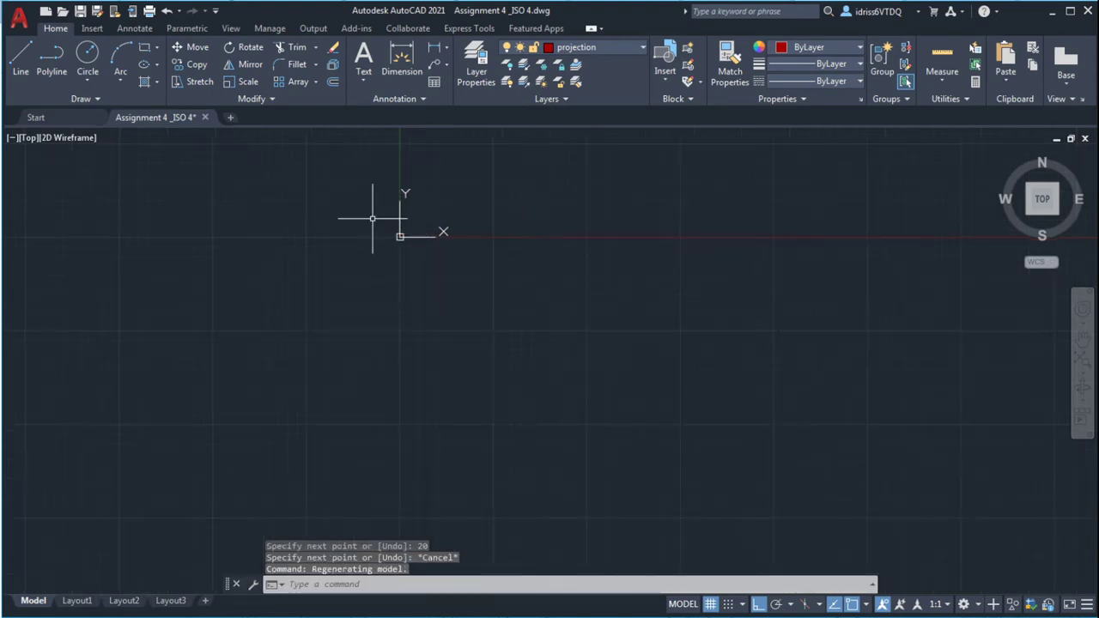
scroll(372, 218, down, 1)
Step: Draw the 200-unit vertical line up from 0,0 and Zoom All to see it
click(33, 57)
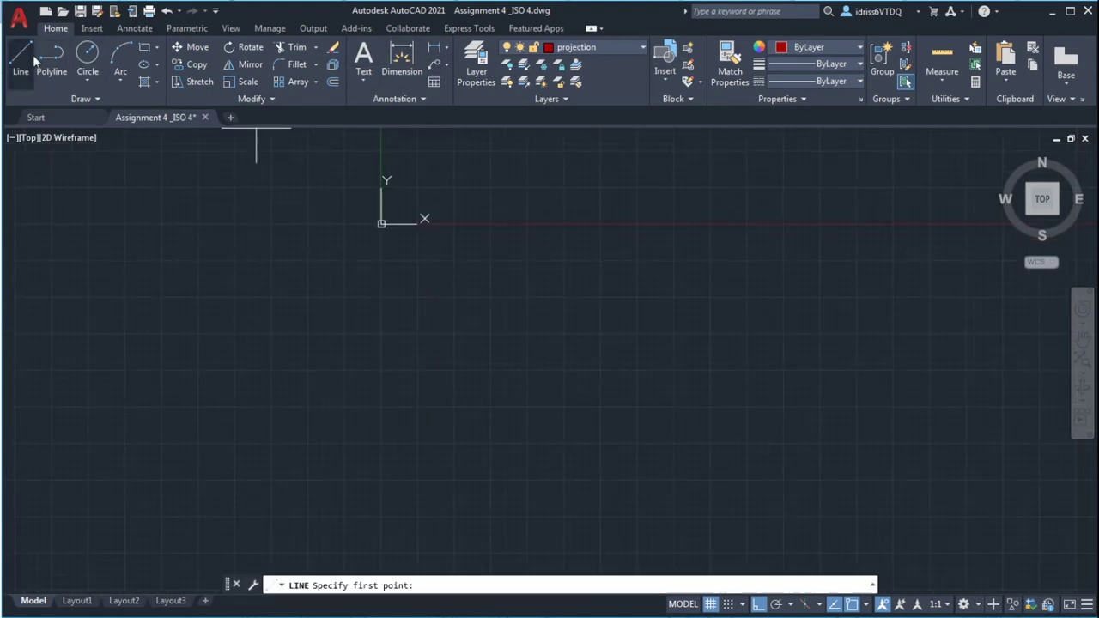
text(0)
key(Tab)
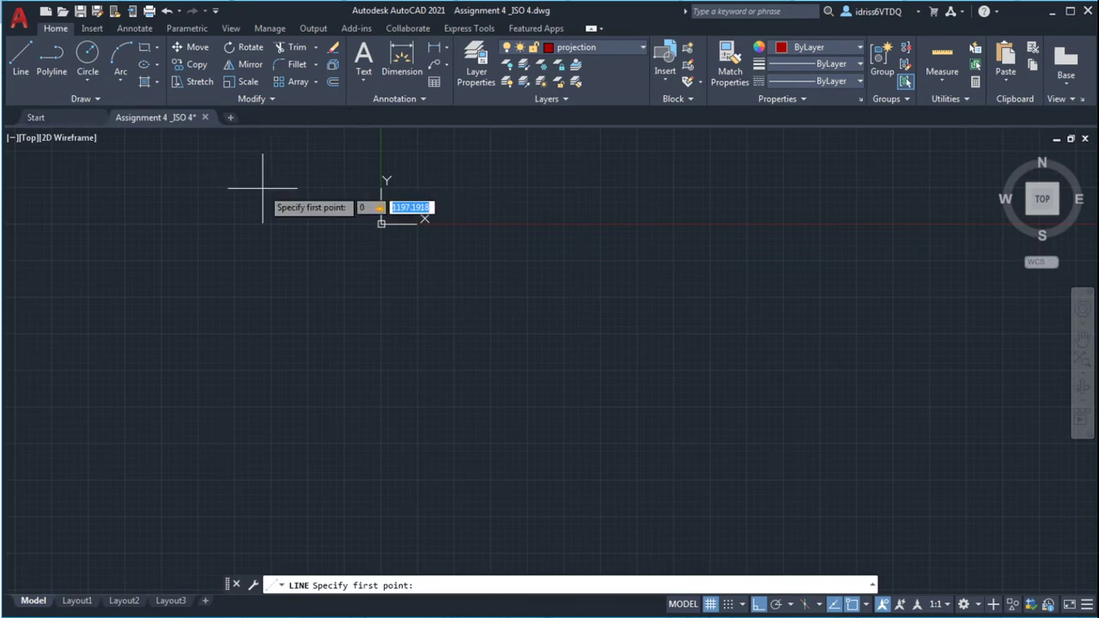
text(0)
key(Return)
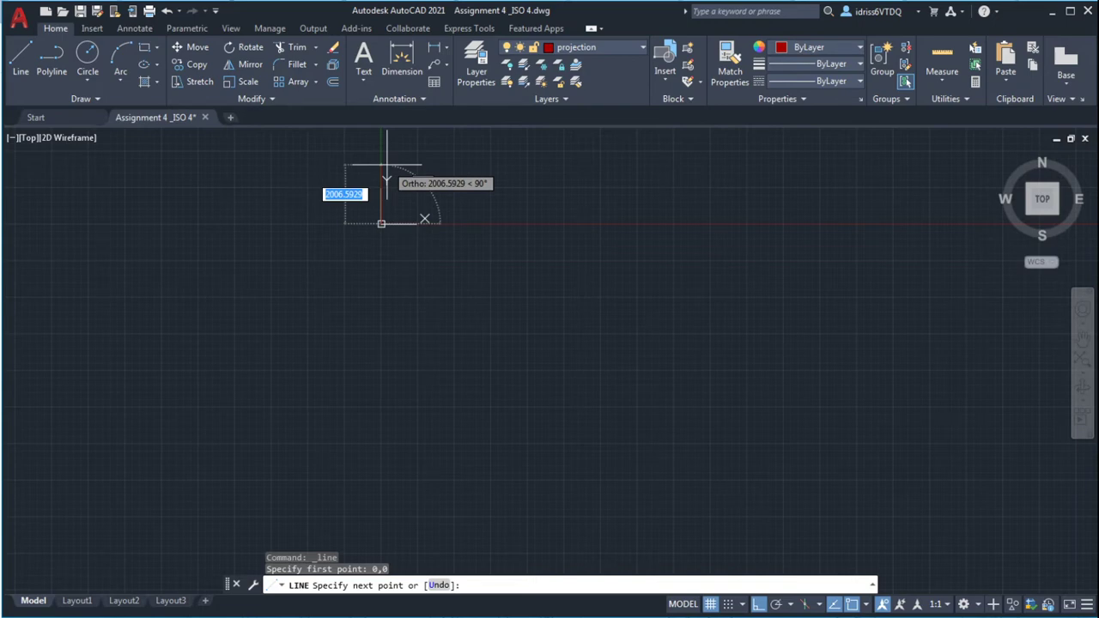
text(200)
key(Return)
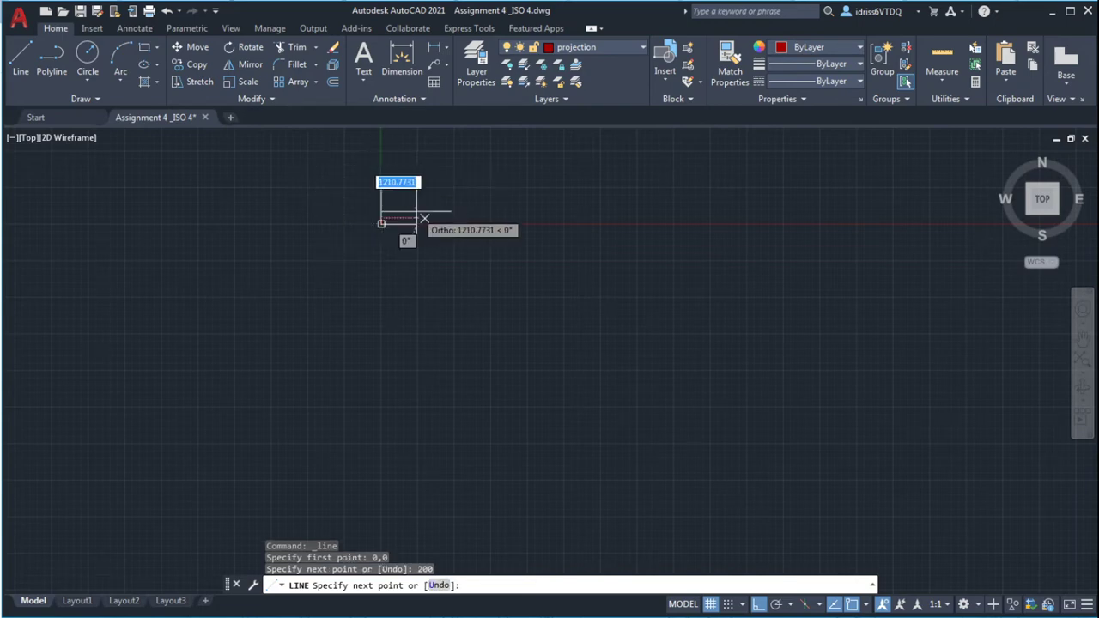
key(Escape)
text(z)
key(Return)
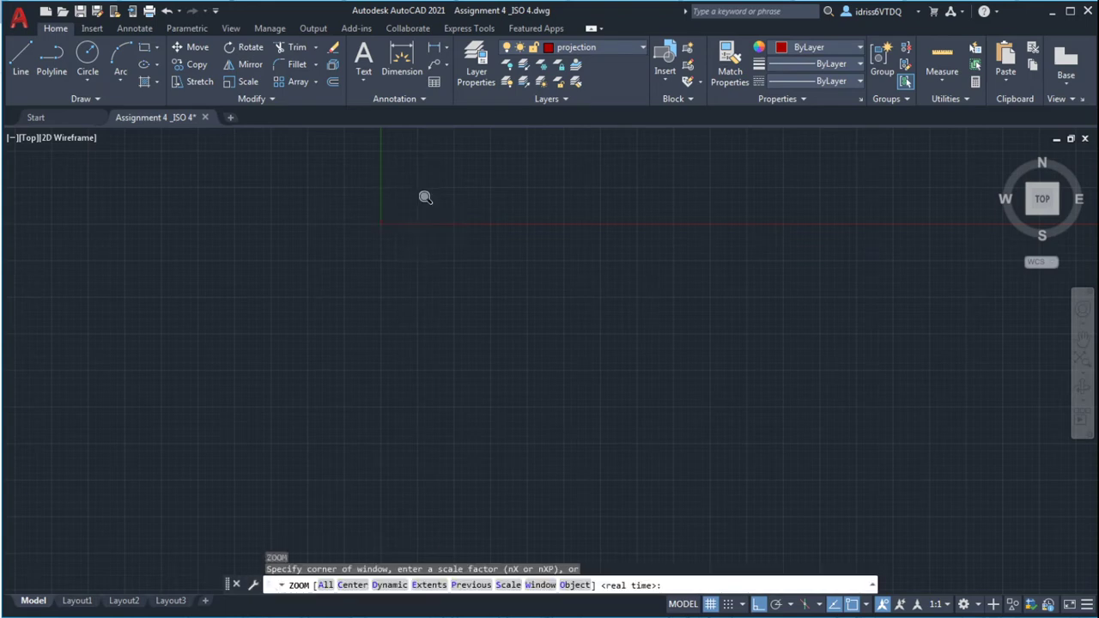
text(a)
key(Return)
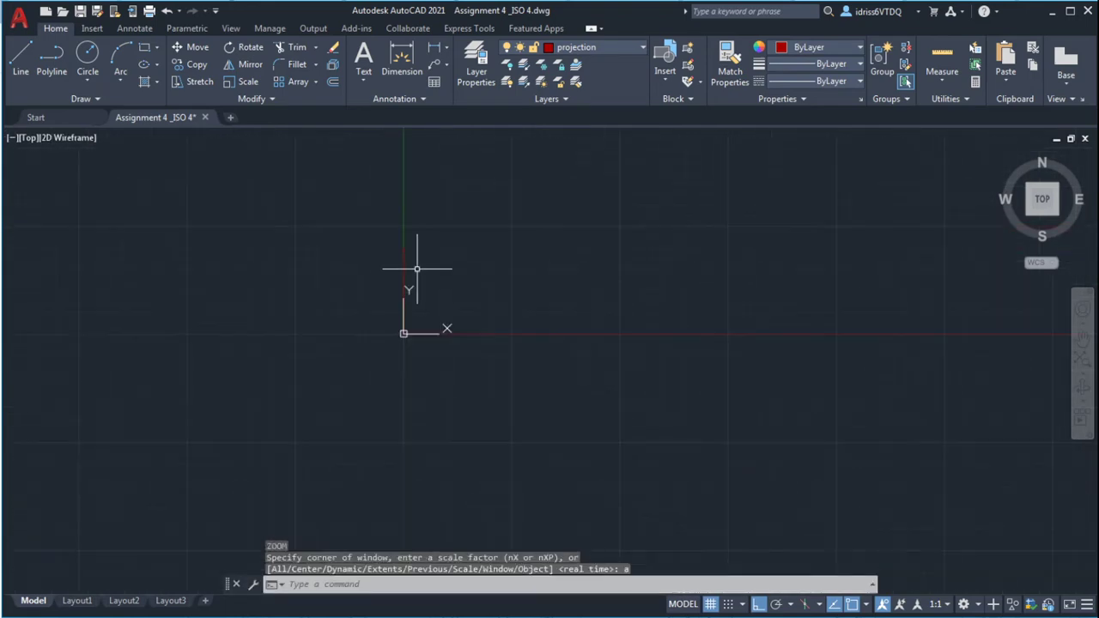
Step: Try another line at the origin, cancel it, and undo the zoom change
scroll(290, 285, up, 3)
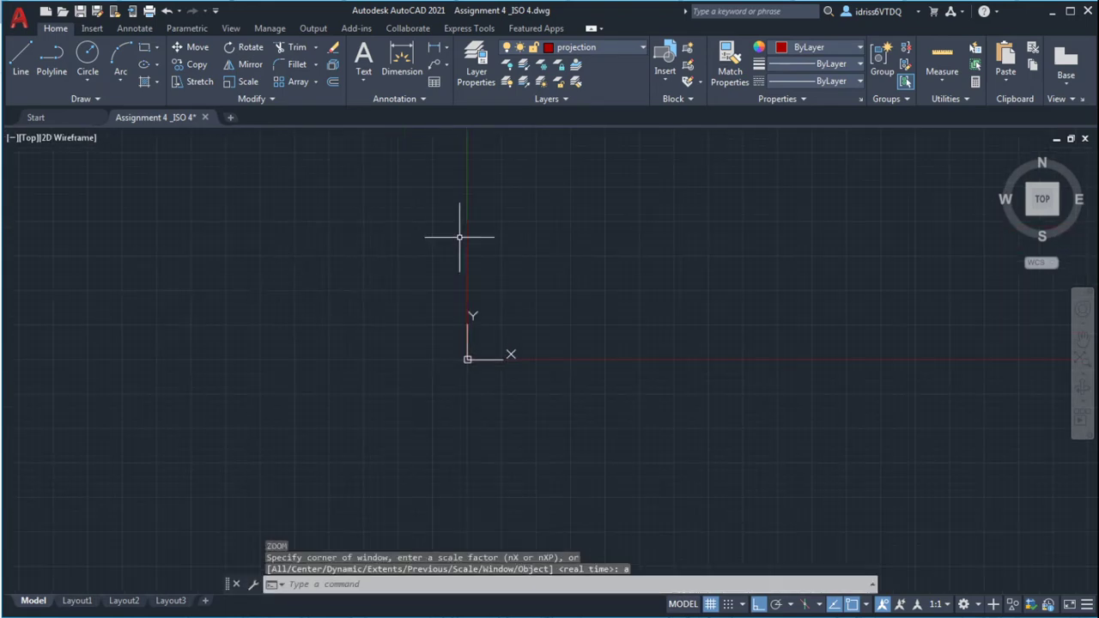
click(20, 56)
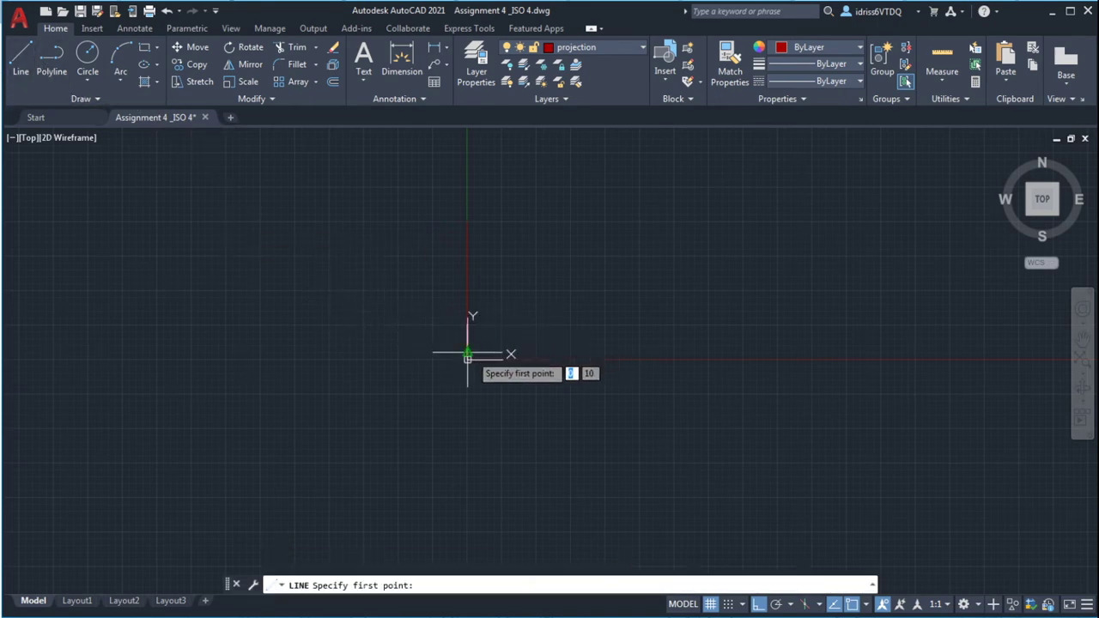
middle_drag(467, 358, 462, 329)
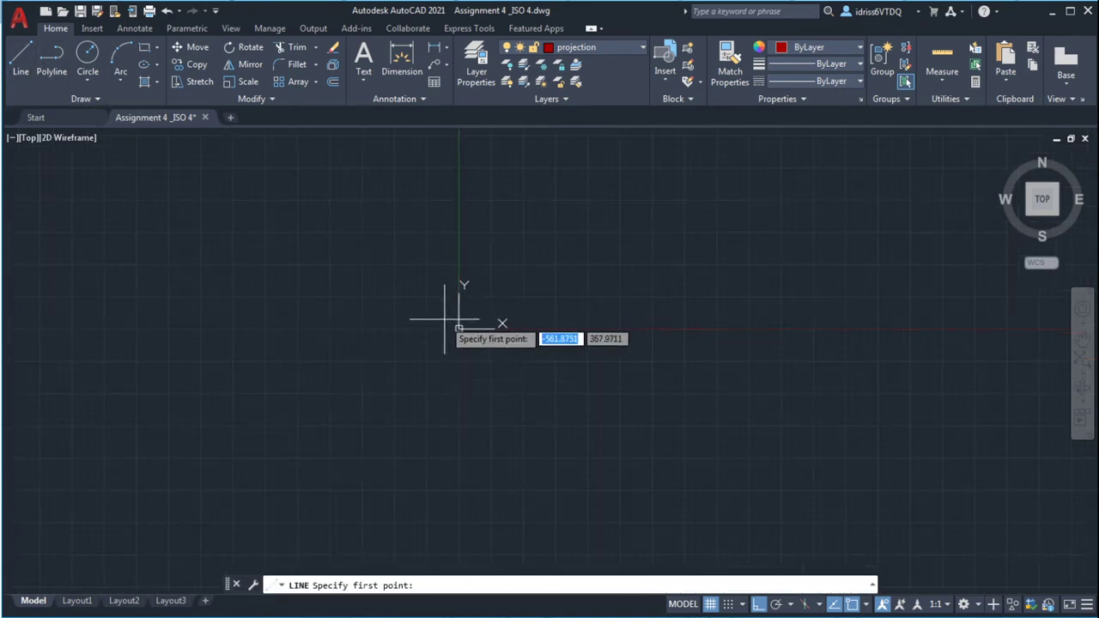
click(459, 327)
key(Escape)
key(Escape)
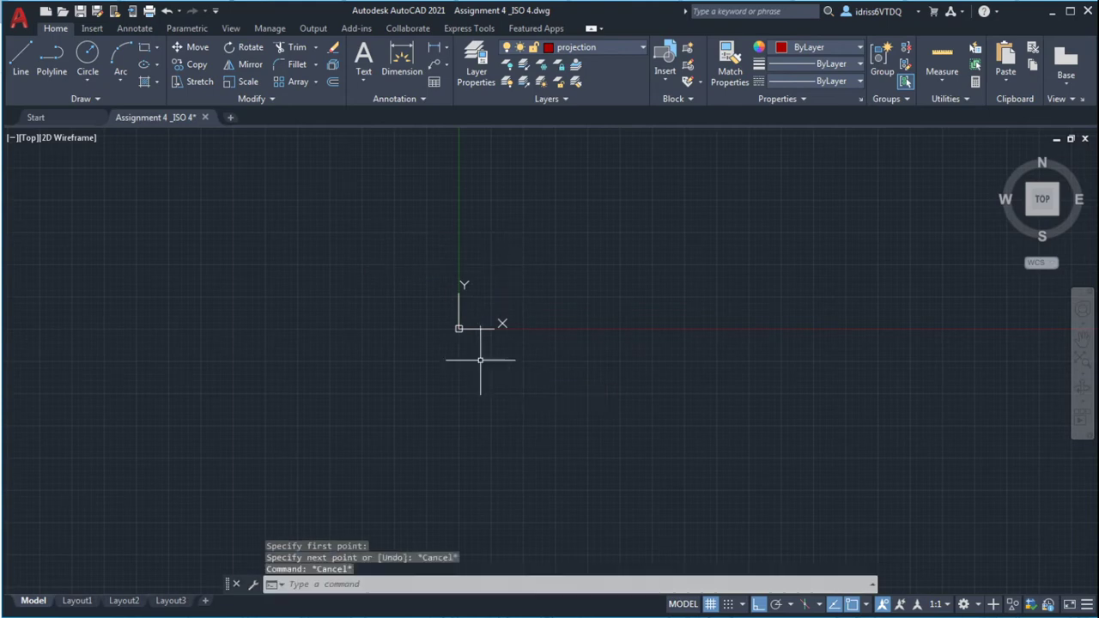
drag(360, 245, 515, 378)
scroll(403, 275, up, 5)
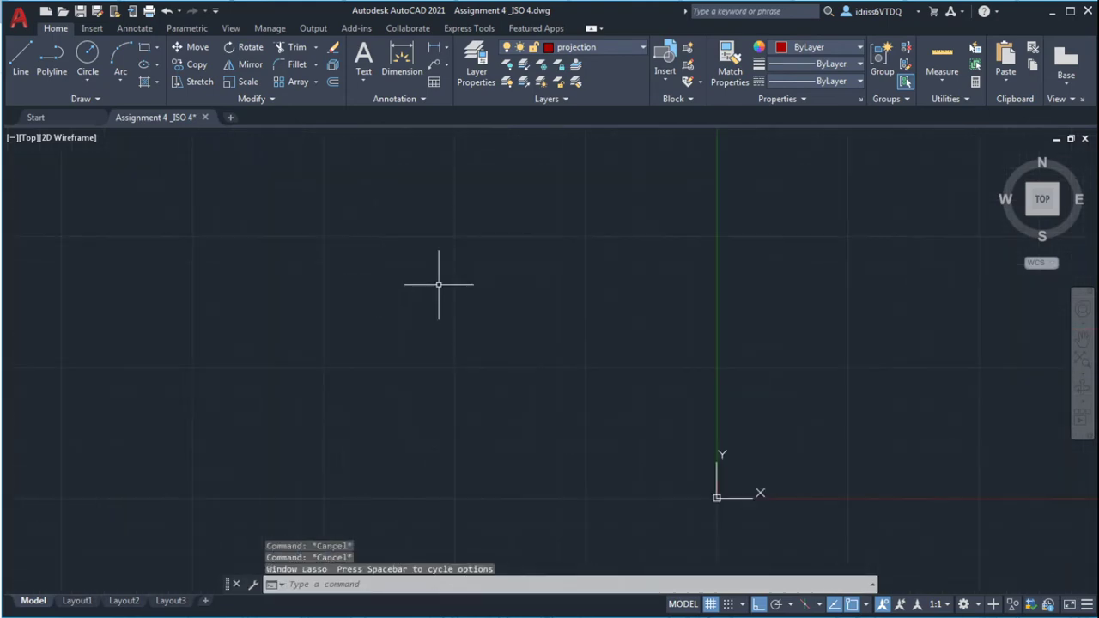
scroll(532, 294, up, 1)
scroll(635, 306, up, 2)
scroll(609, 306, down, 2)
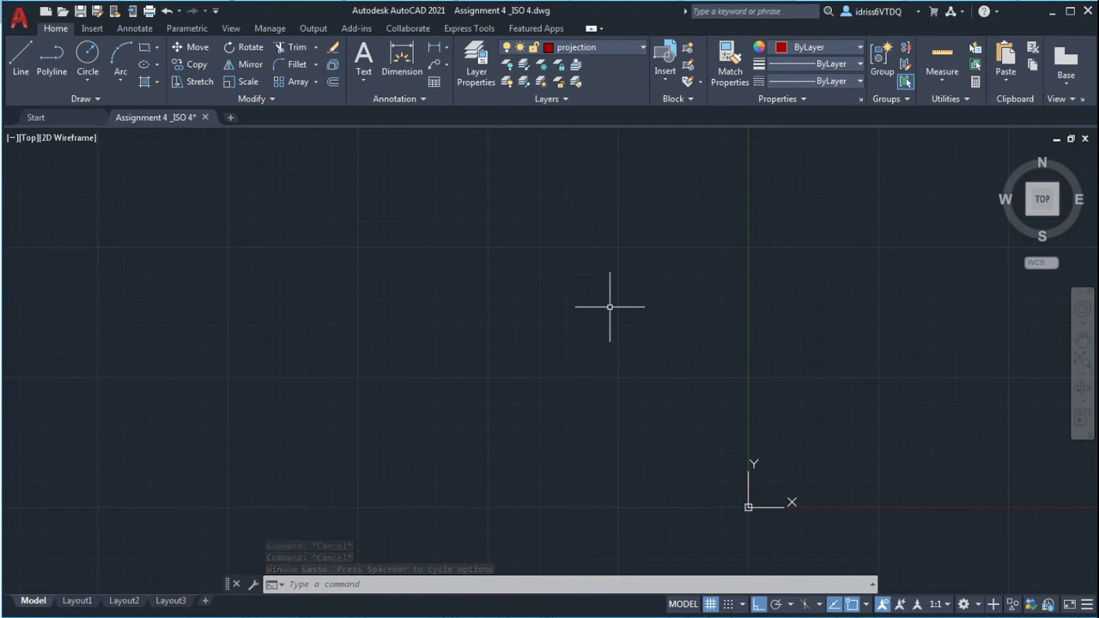
key(ctrl+z)
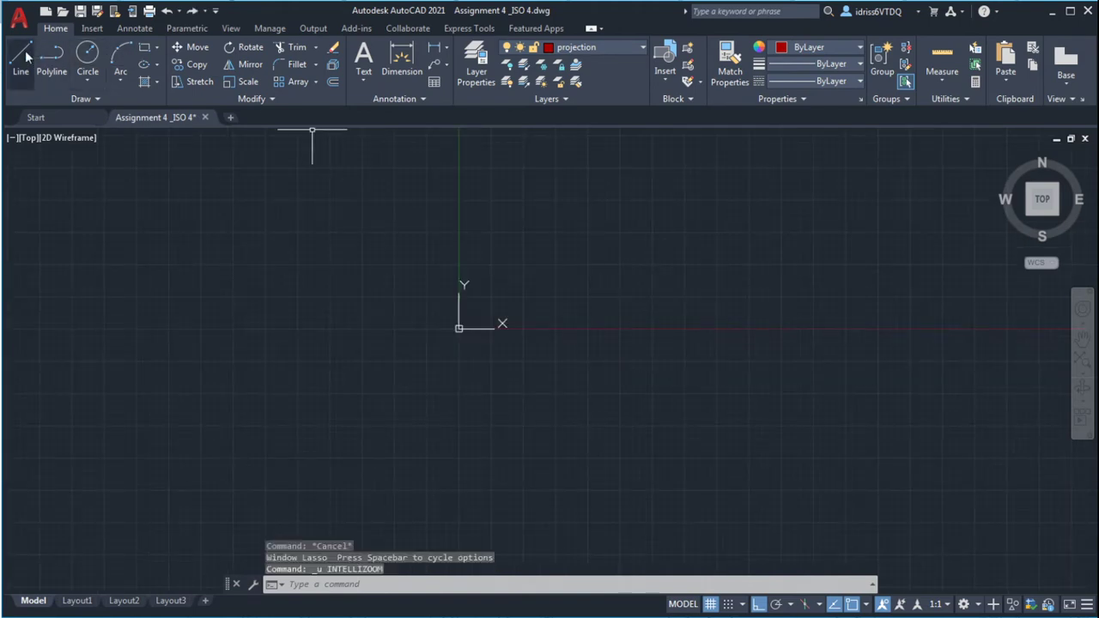
Step: Reframe the view and select the vertical red line to check it
click(26, 53)
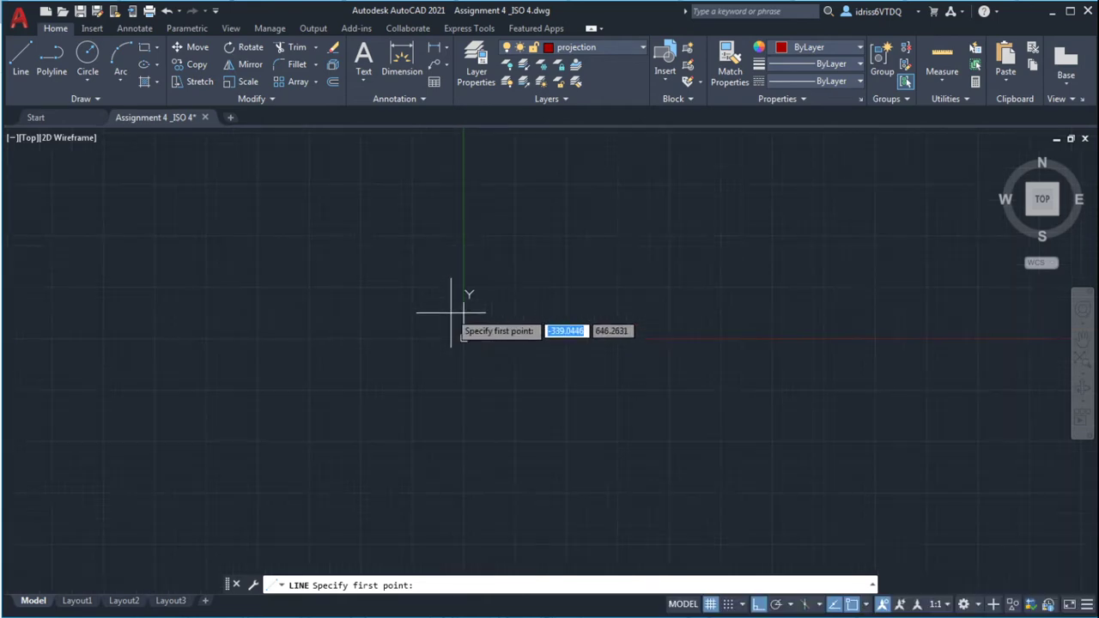
middle_drag(441, 306, 472, 351)
scroll(473, 346, up, 2)
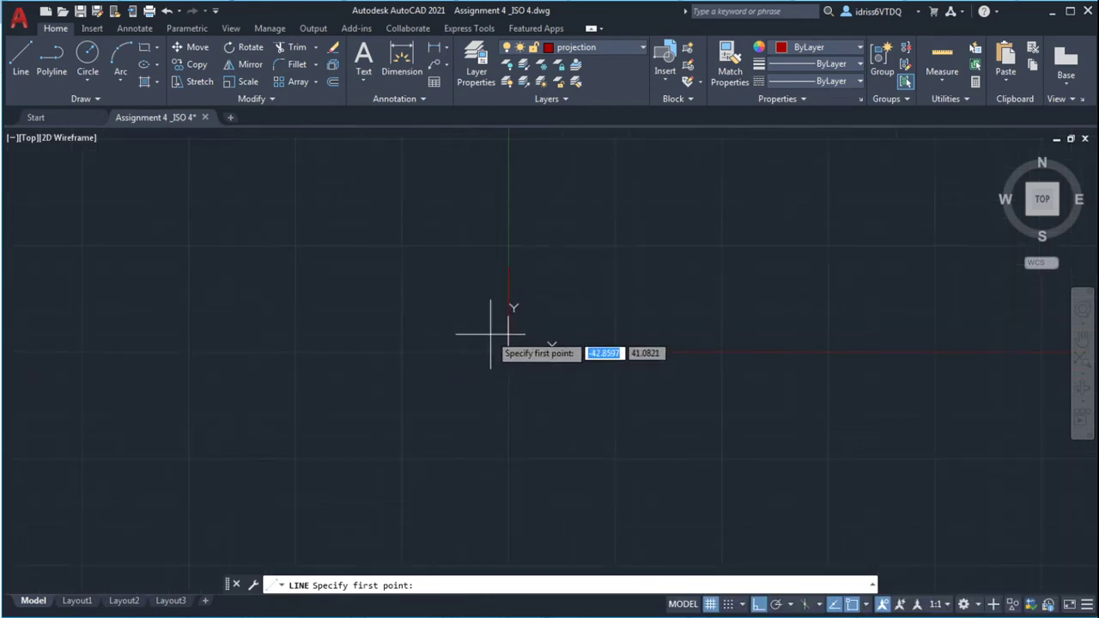
key(Escape)
key(Escape)
click(509, 295)
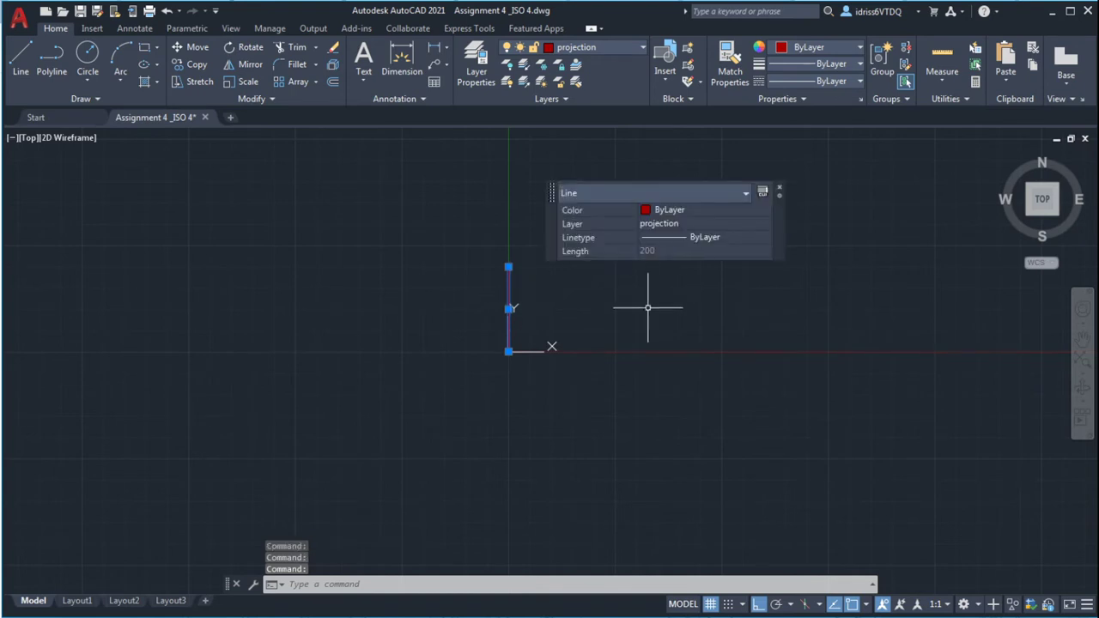
key(Escape)
key(Escape)
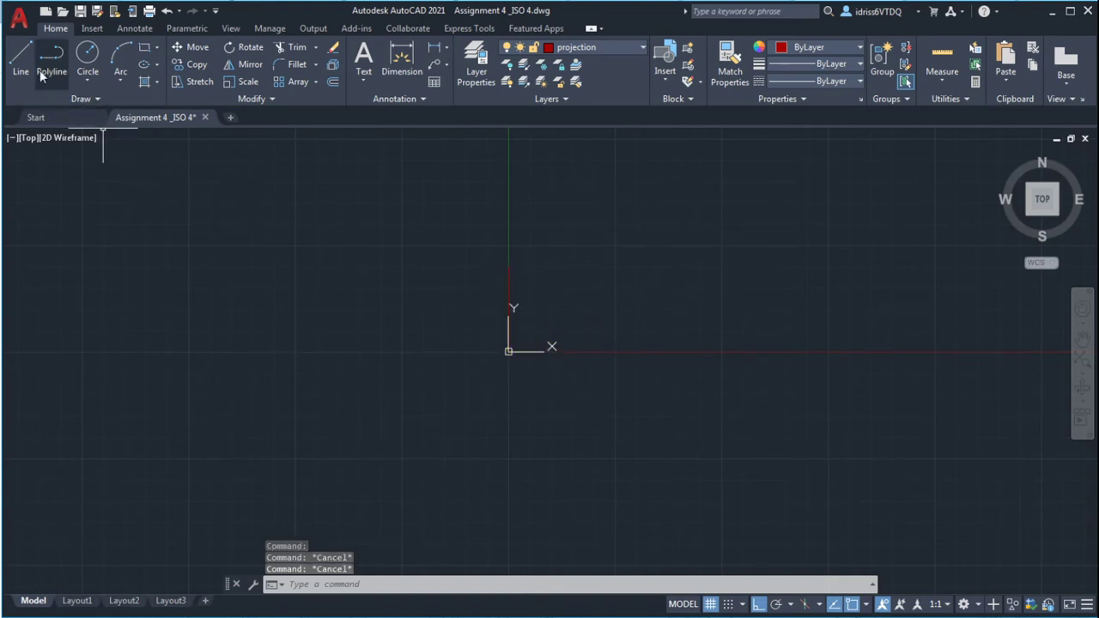
Step: Erase the stray short vertical line at the origin, keeping the long vertical line
click(20, 58)
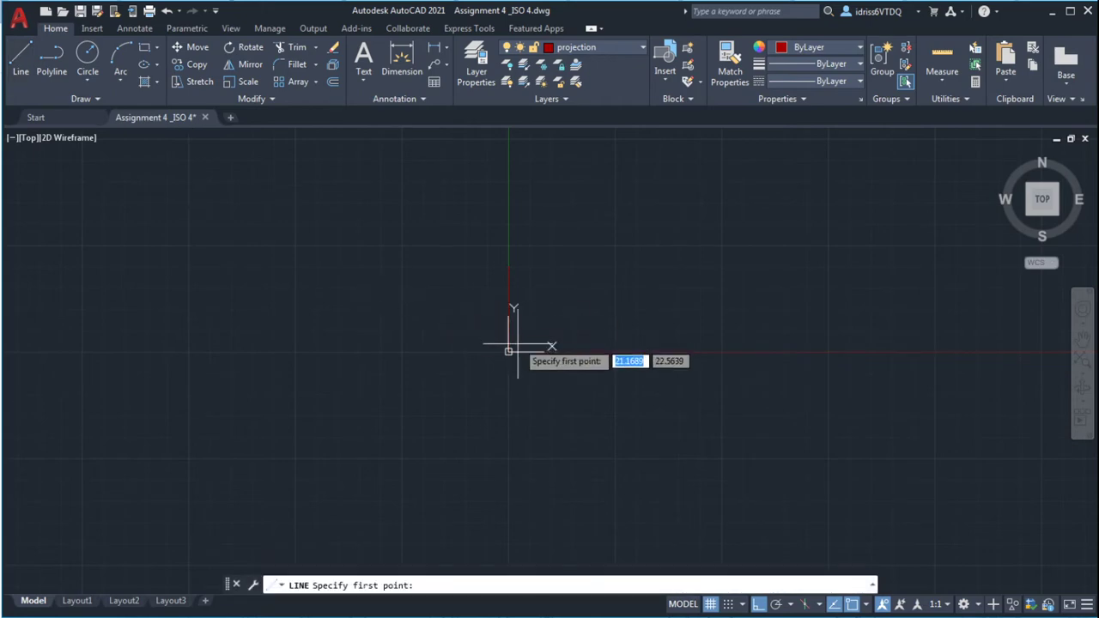
key(Escape)
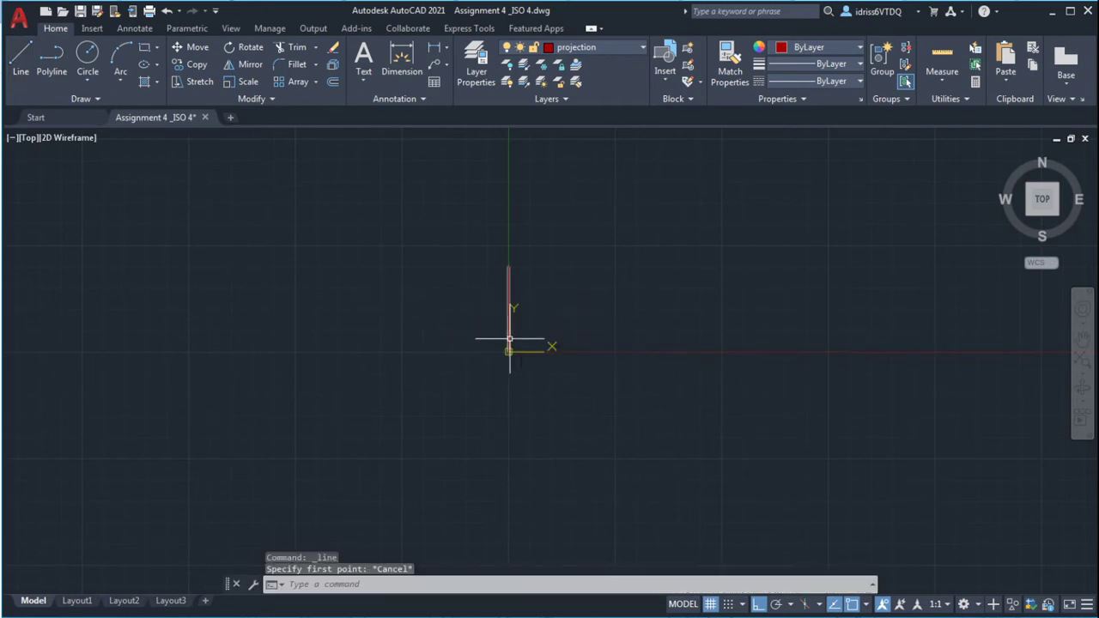
key(Escape)
key(Escape)
drag(493, 248, 580, 367)
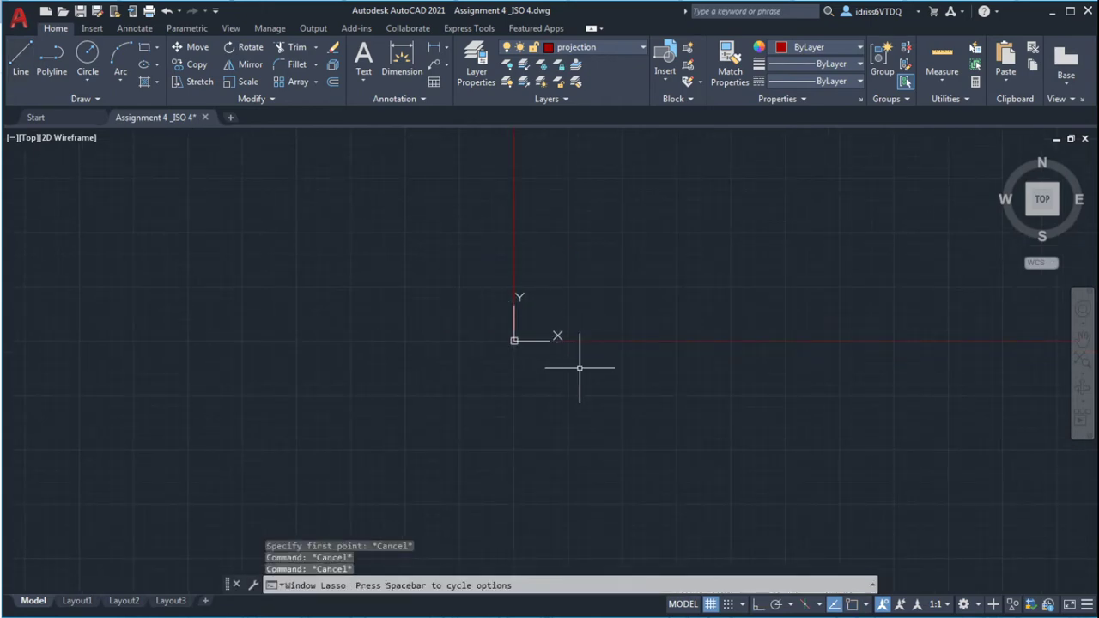
click(457, 286)
click(572, 371)
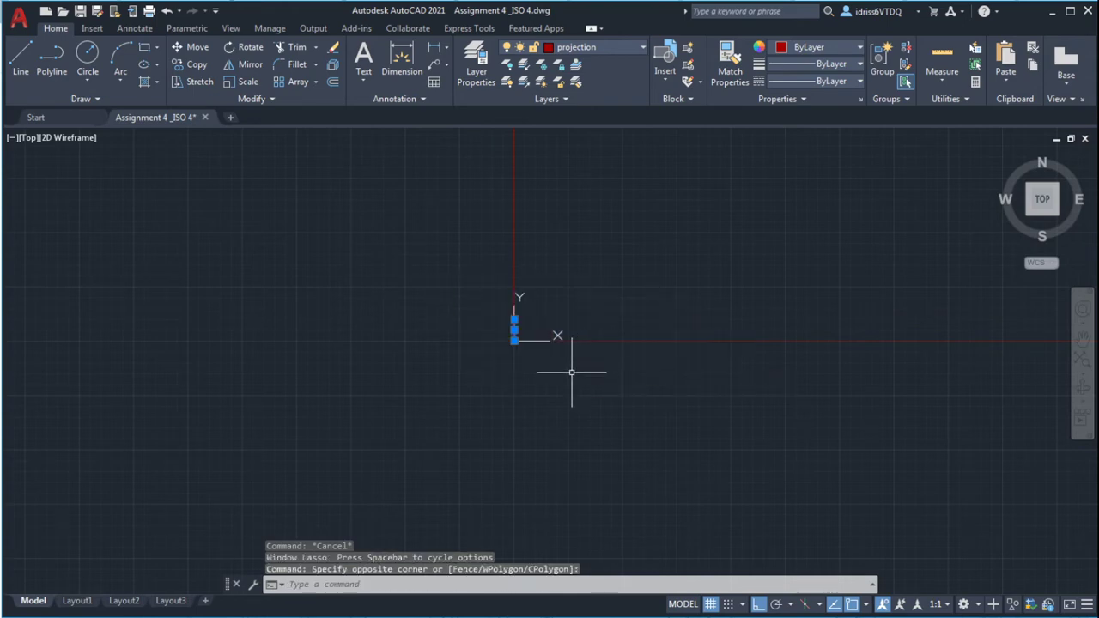
key(Delete)
click(514, 289)
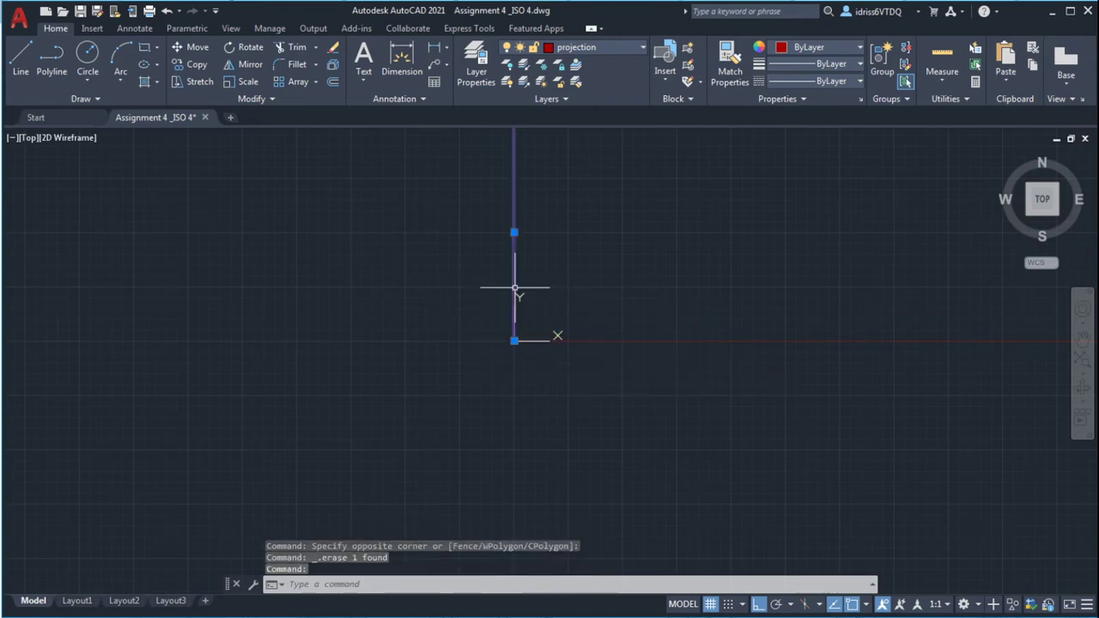
click(420, 341)
key(Escape)
key(Escape)
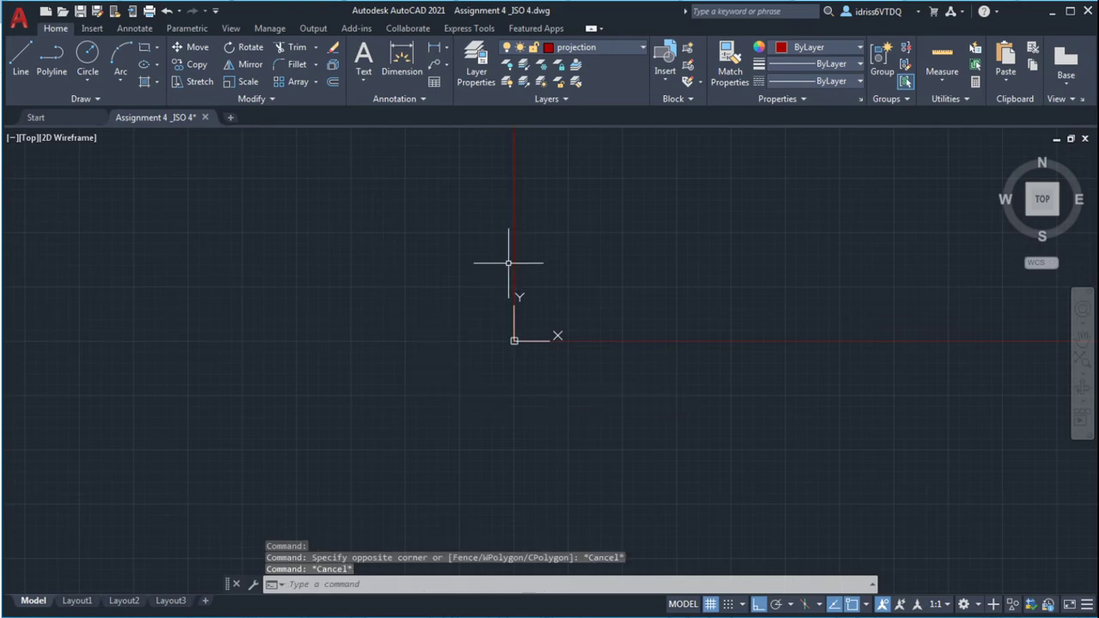
click(512, 262)
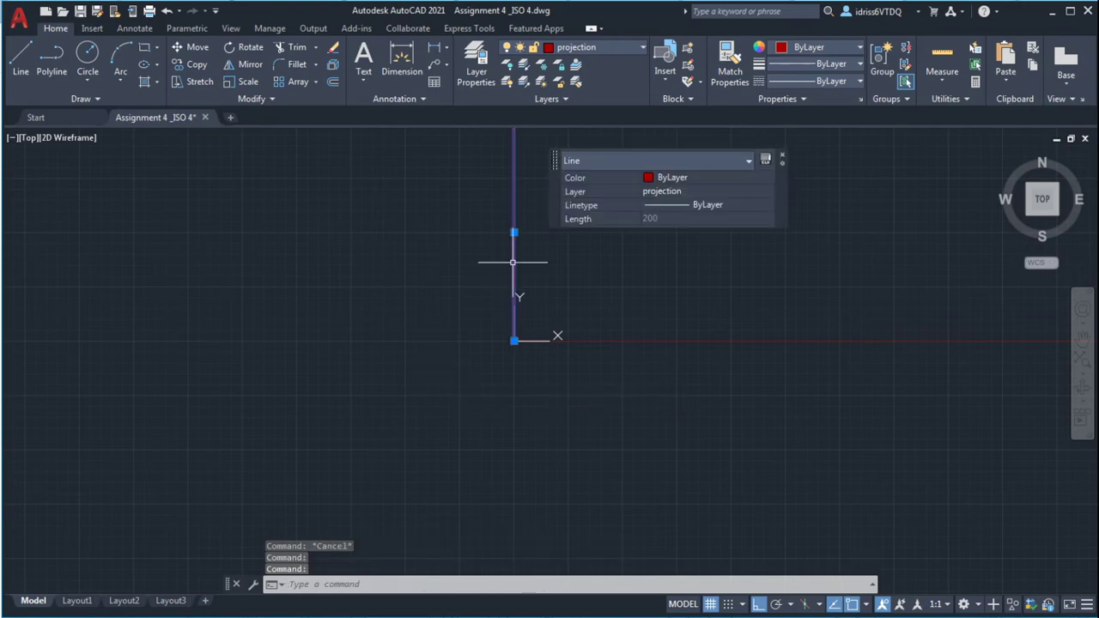
click(633, 304)
key(Escape)
key(Escape)
scroll(556, 357, down, 2)
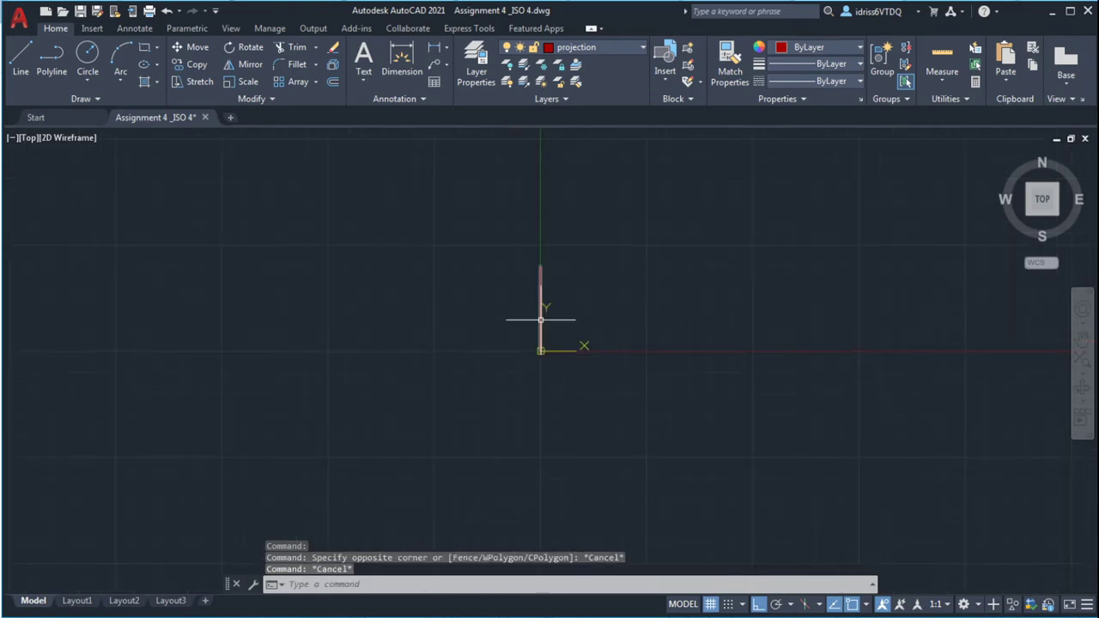
scroll(544, 319, up, 2)
Step: Draw lines from the origin leftward and straight down to complete the construction cross
click(25, 64)
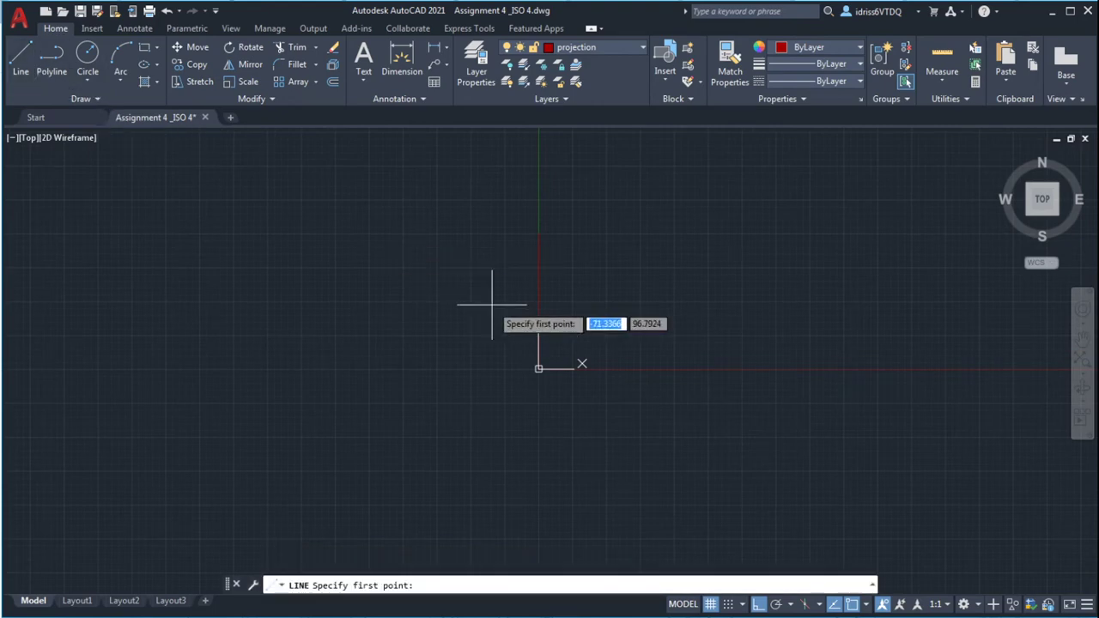
click(539, 369)
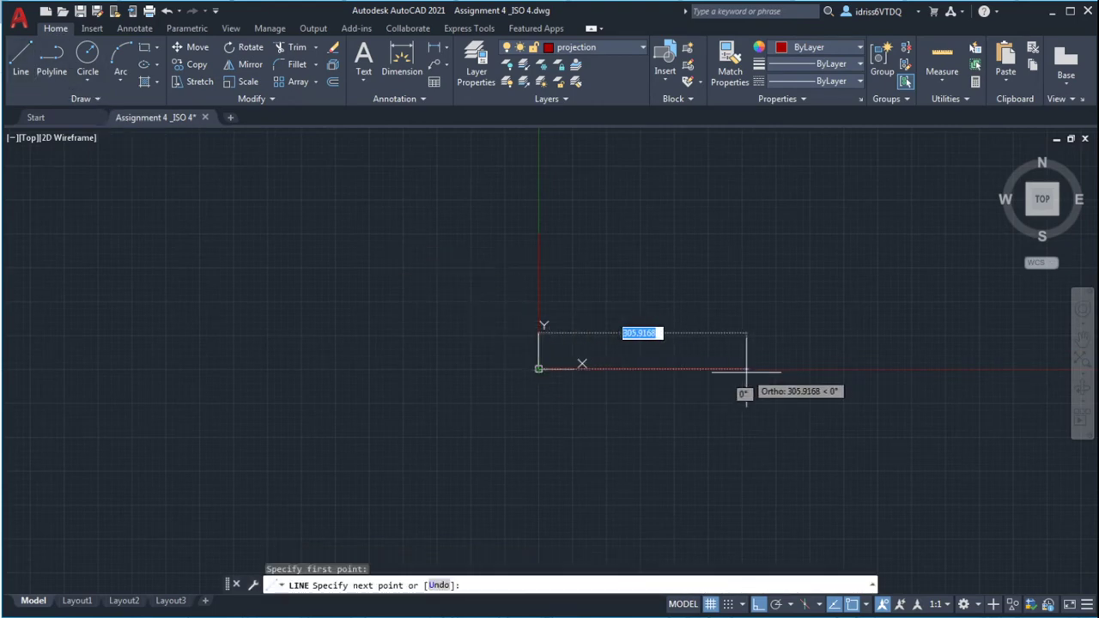
click(24, 64)
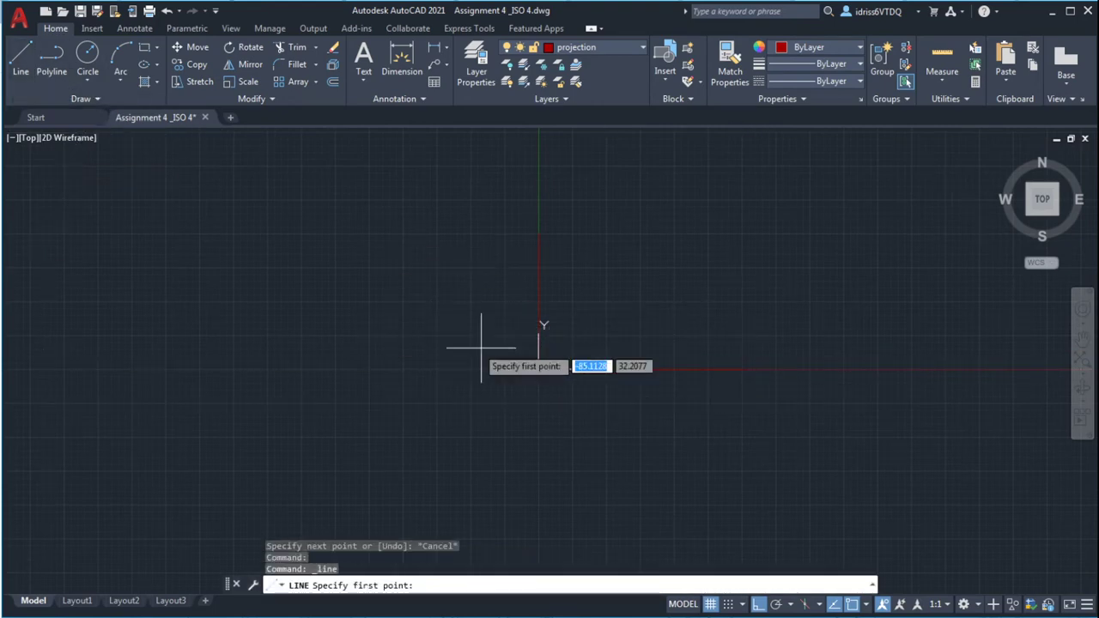
click(539, 368)
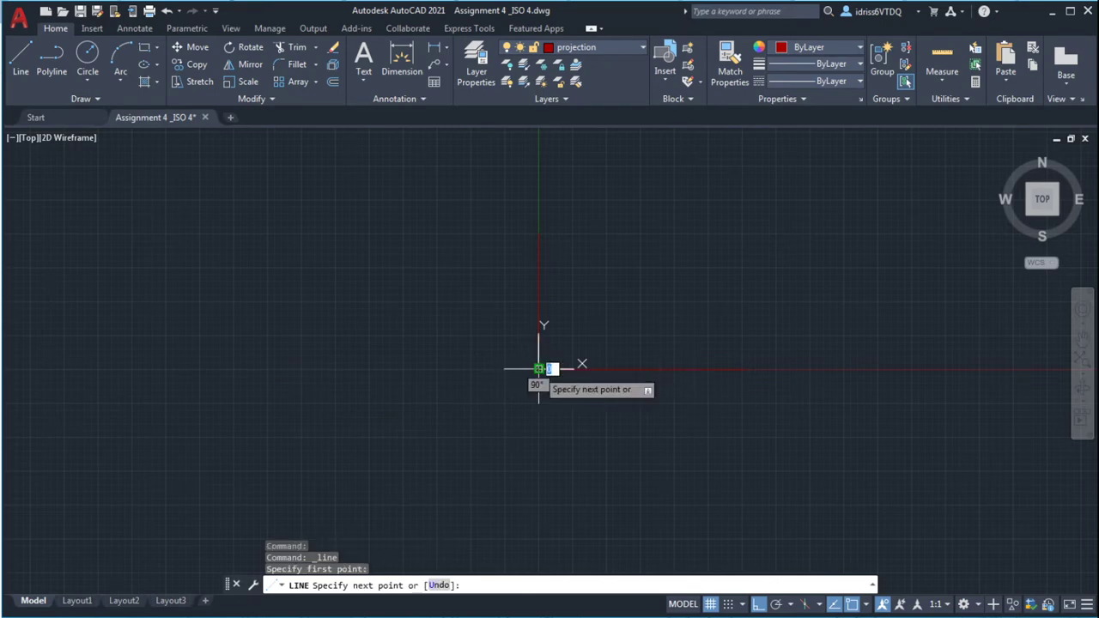
click(318, 368)
click(22, 64)
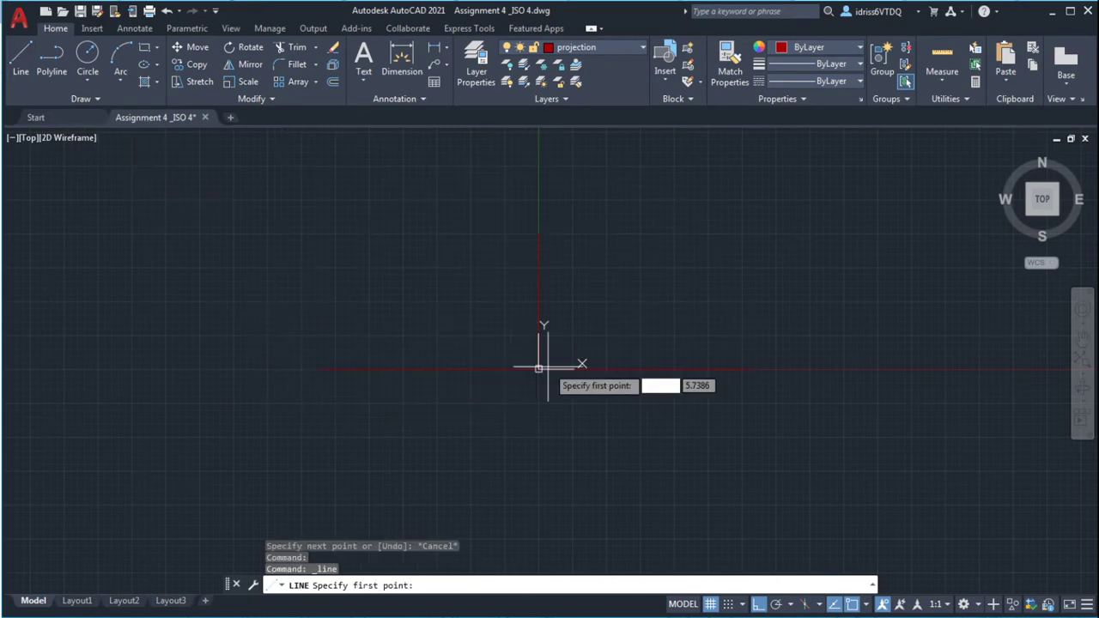
click(538, 368)
click(539, 526)
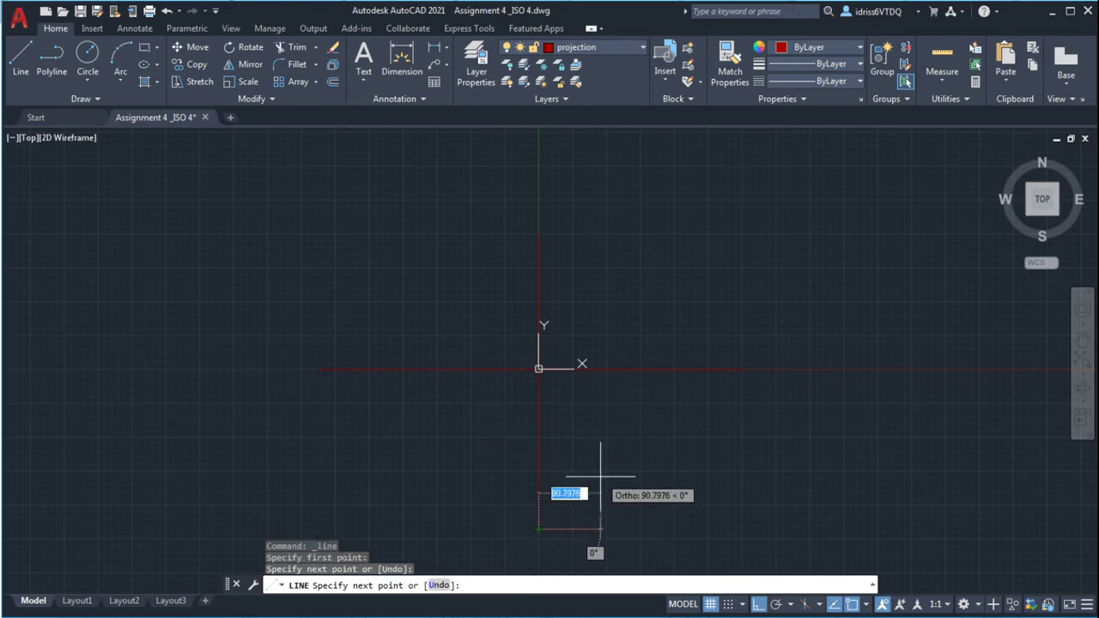
key(Escape)
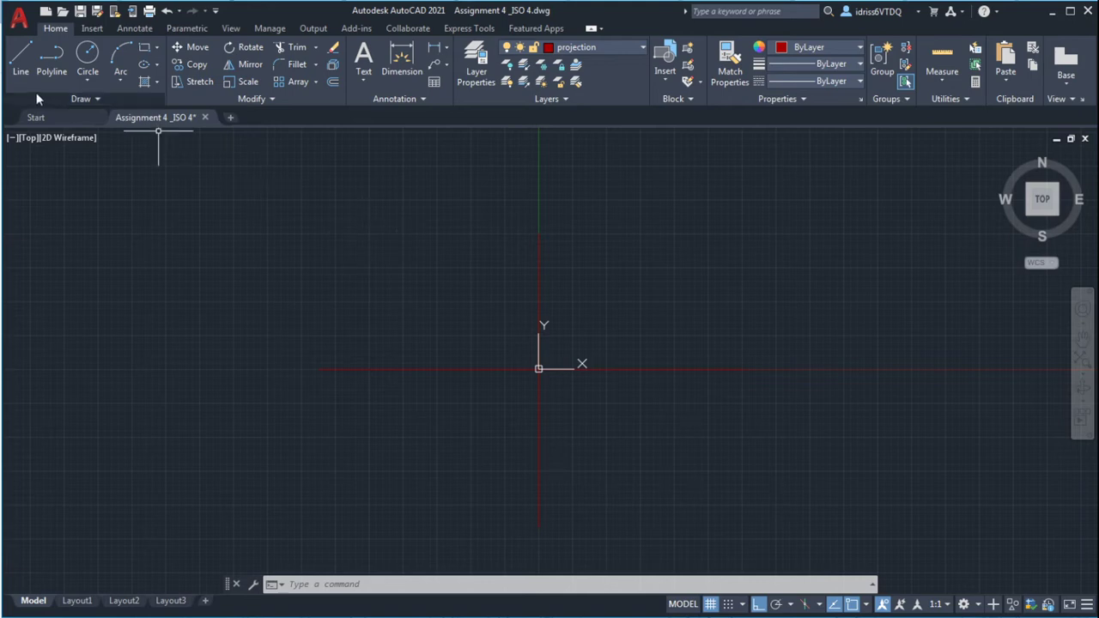
Step: With Ortho off, draw a 300-unit miter line from the origin at 225°
click(26, 67)
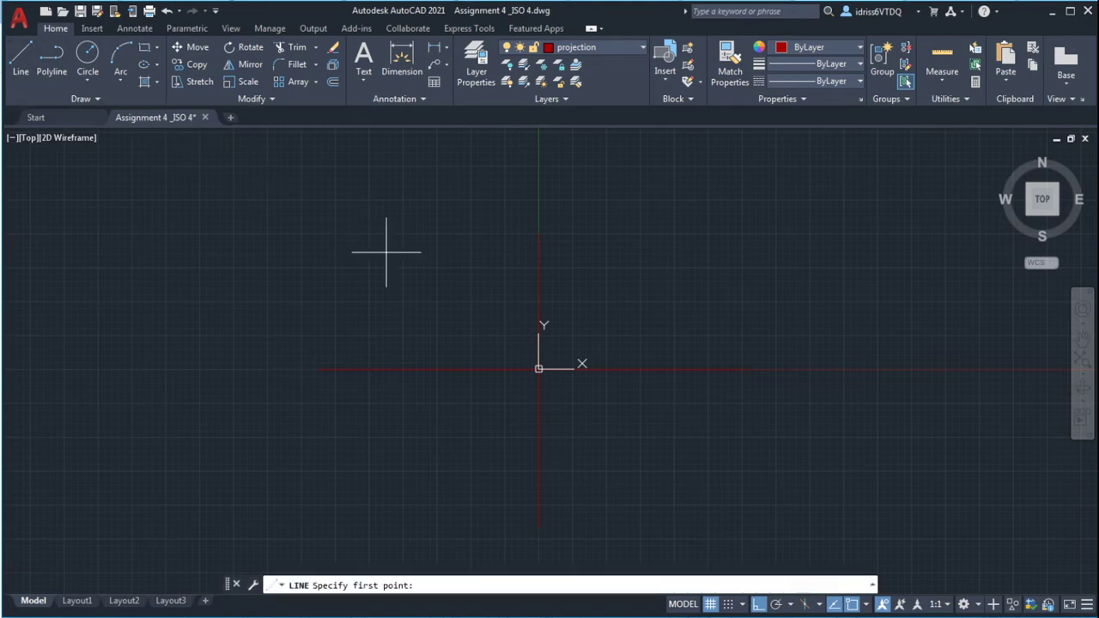
click(538, 368)
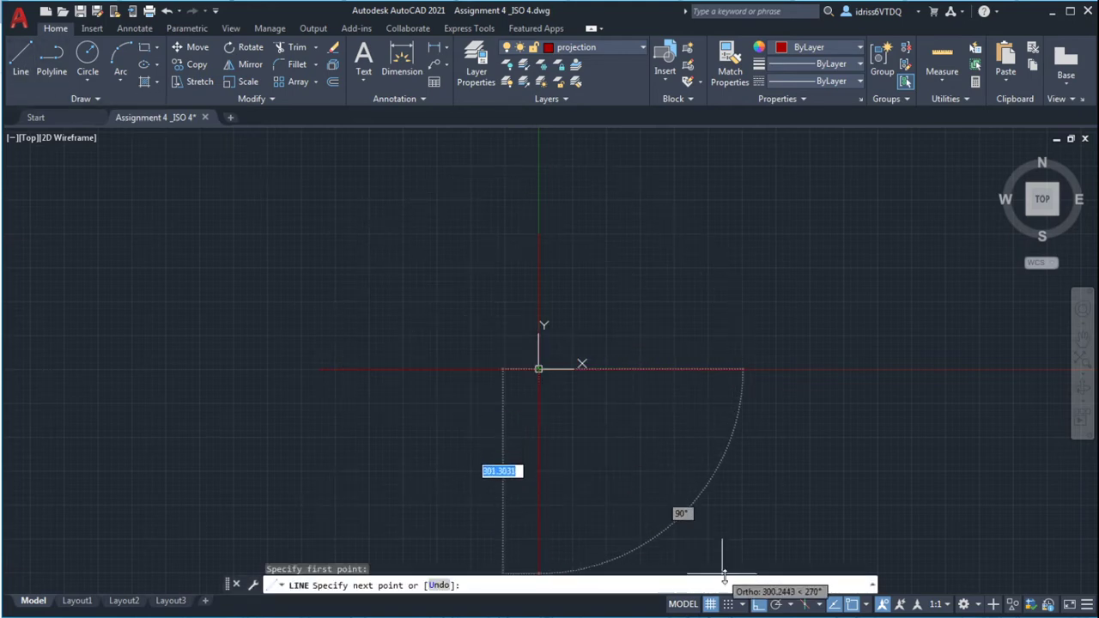
click(756, 604)
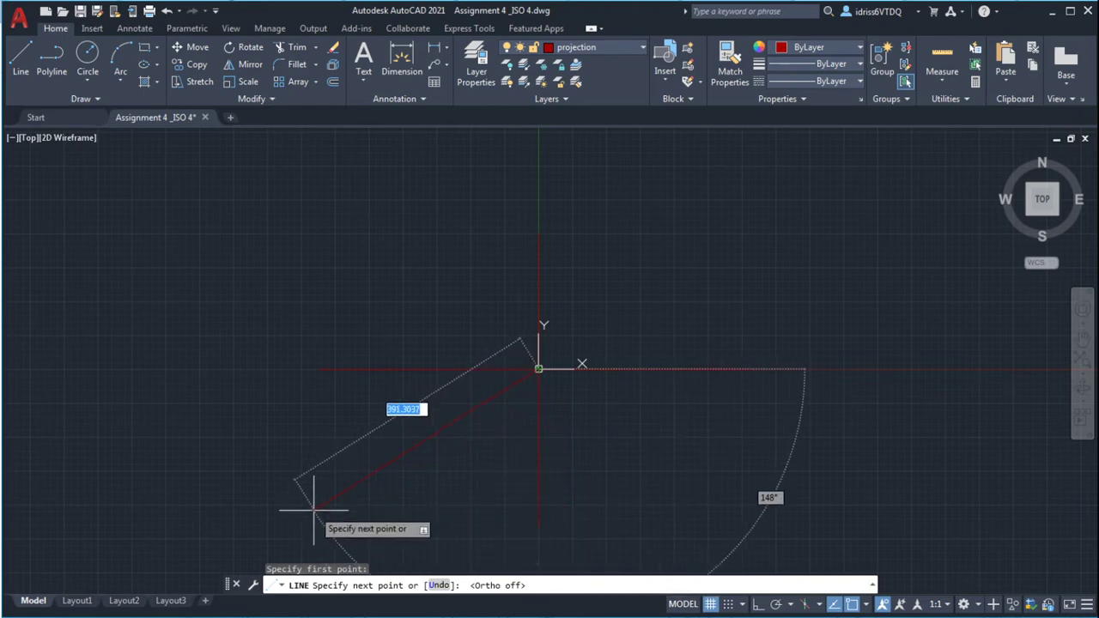
text(3)
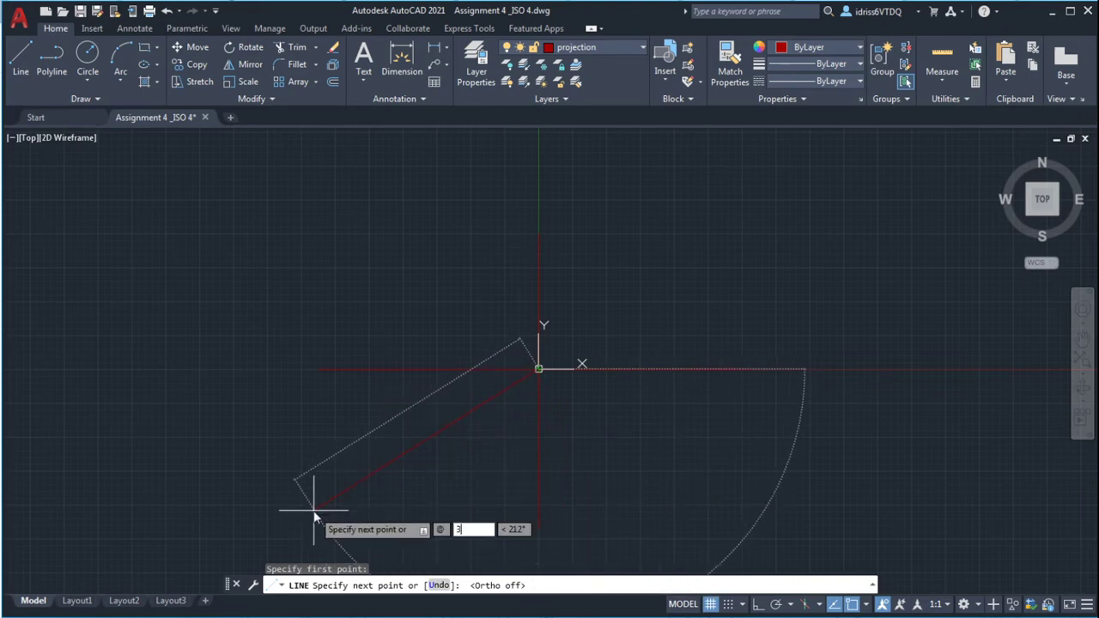
text(00)
key(Tab)
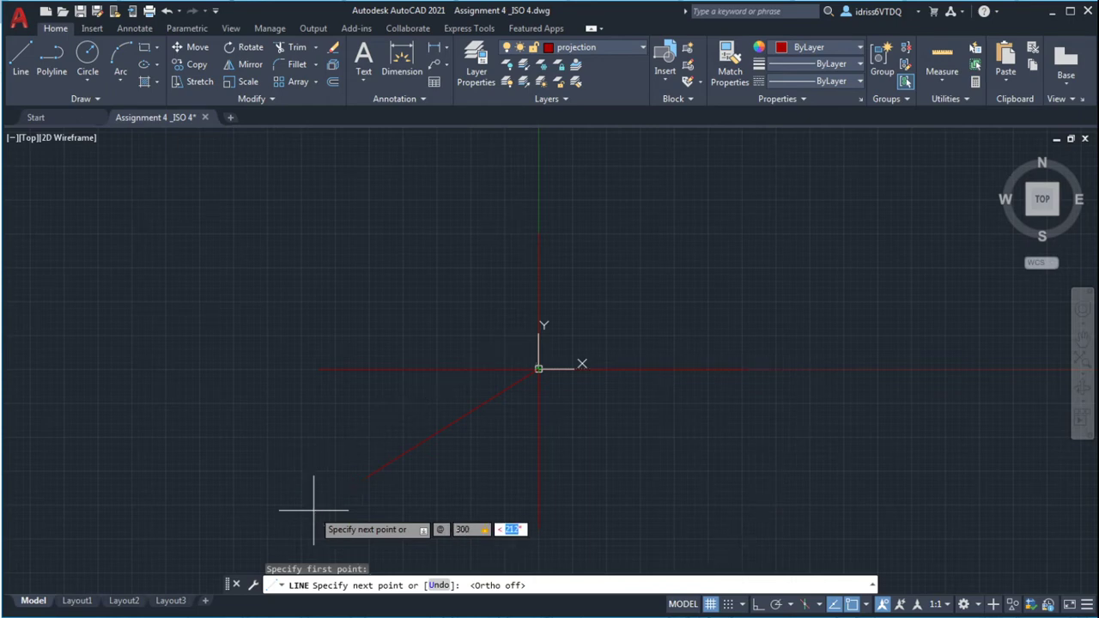
text(2)
key(Return)
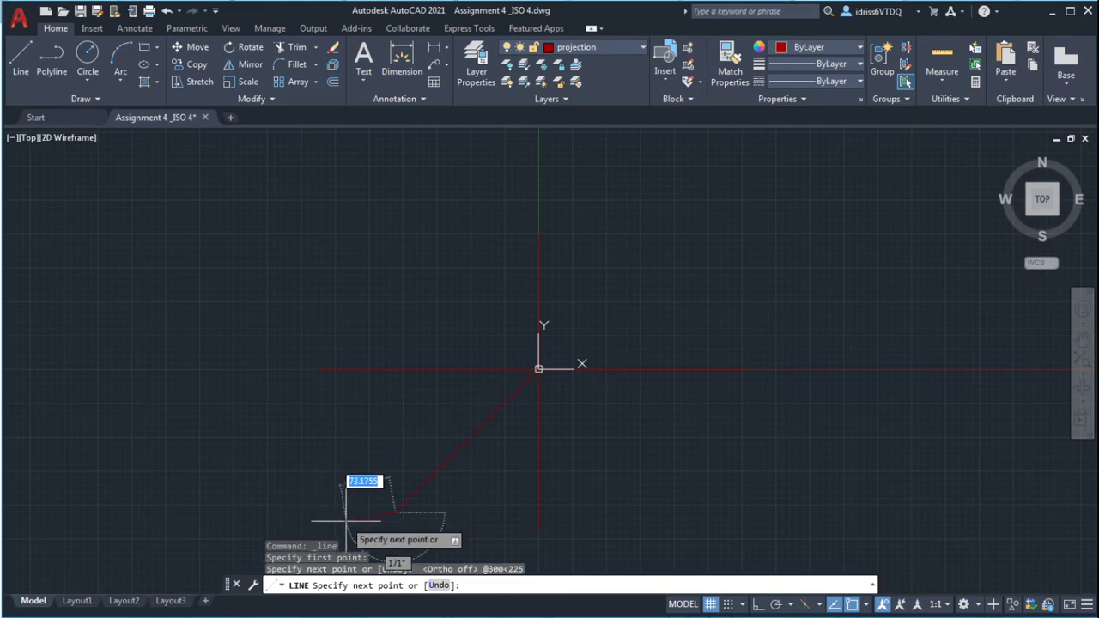
key(Escape)
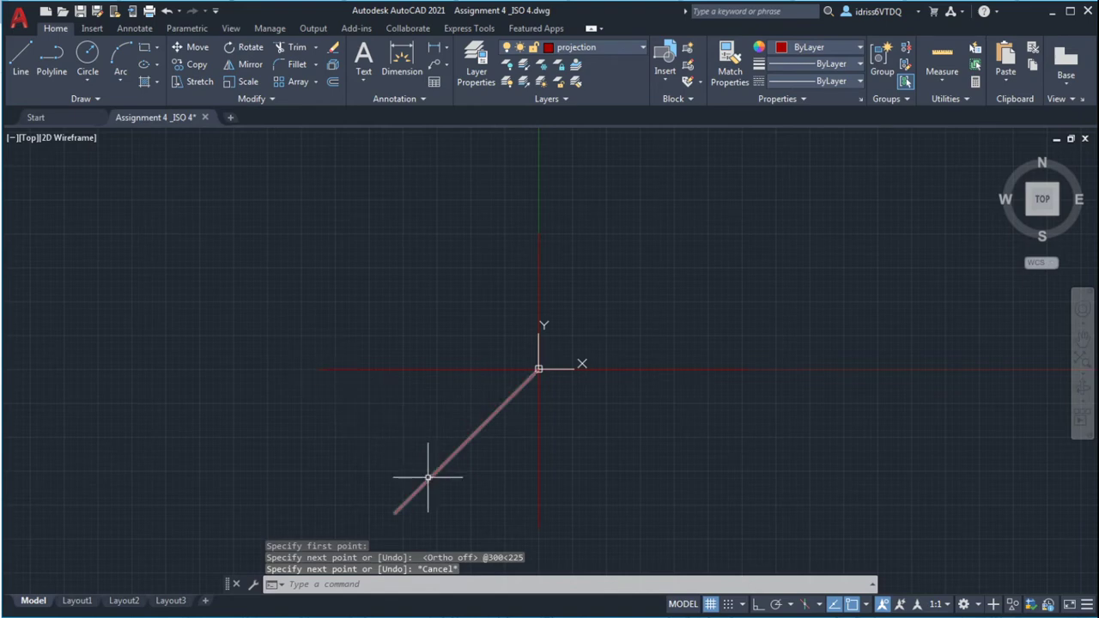
click(20, 59)
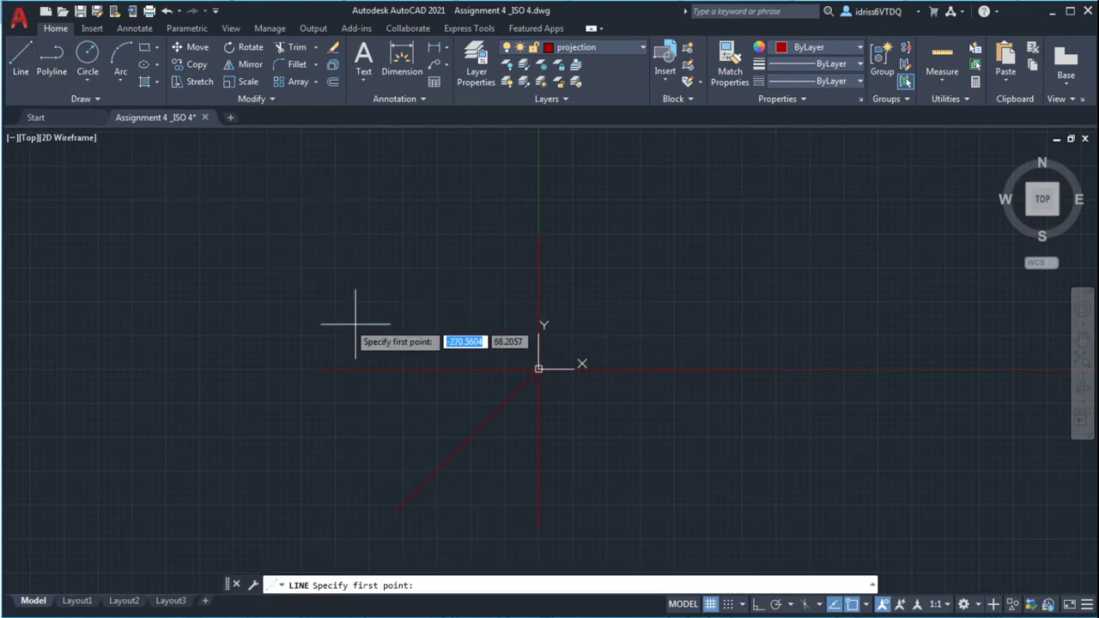
Step: Turn on grid Snap and check the ASSG 5_5 reference dimensions, cancelling the started line
click(728, 603)
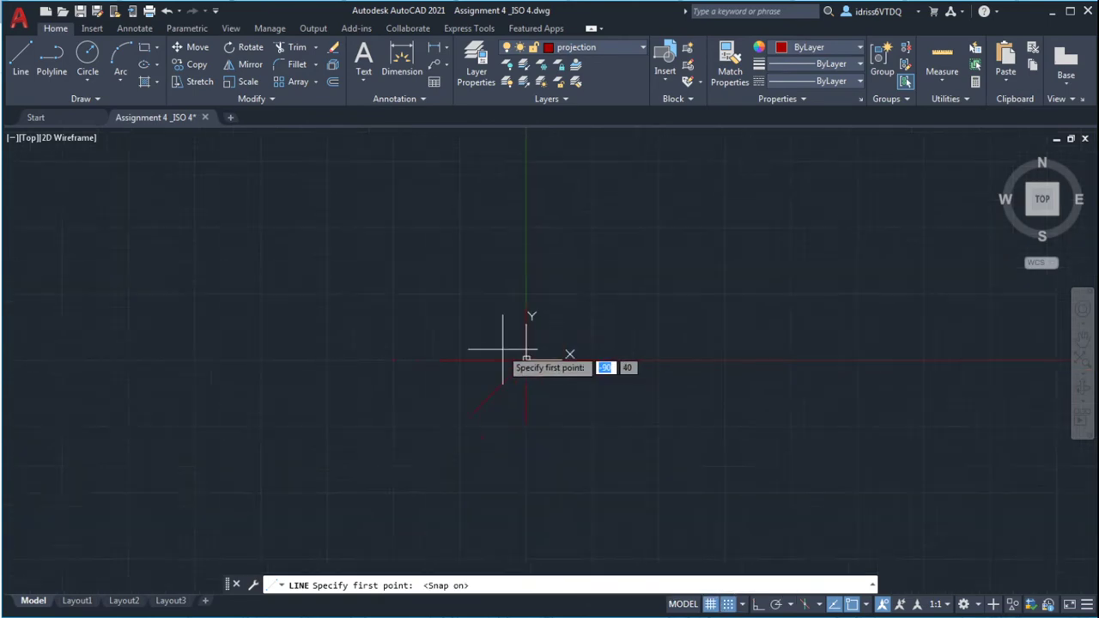
scroll(510, 354, up, 3)
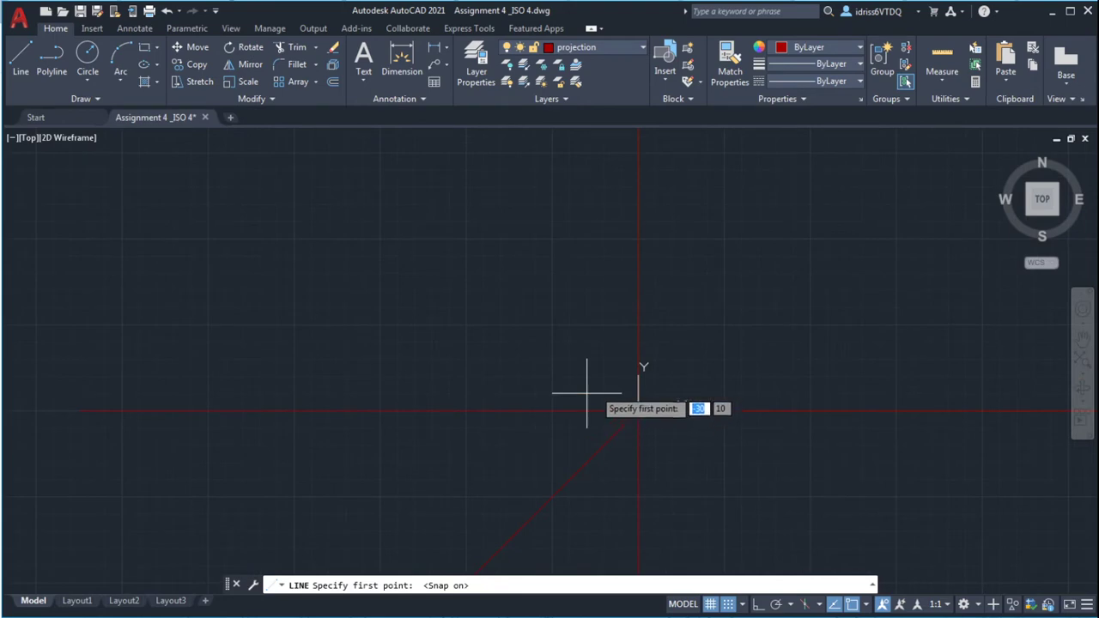
click(604, 376)
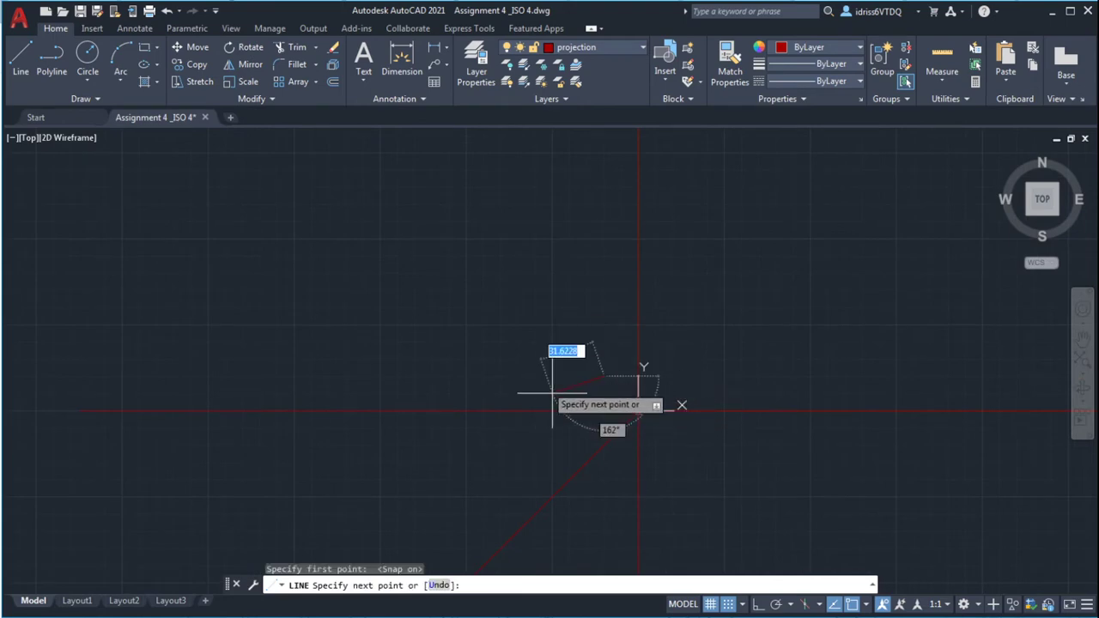
key(alt+Tab)
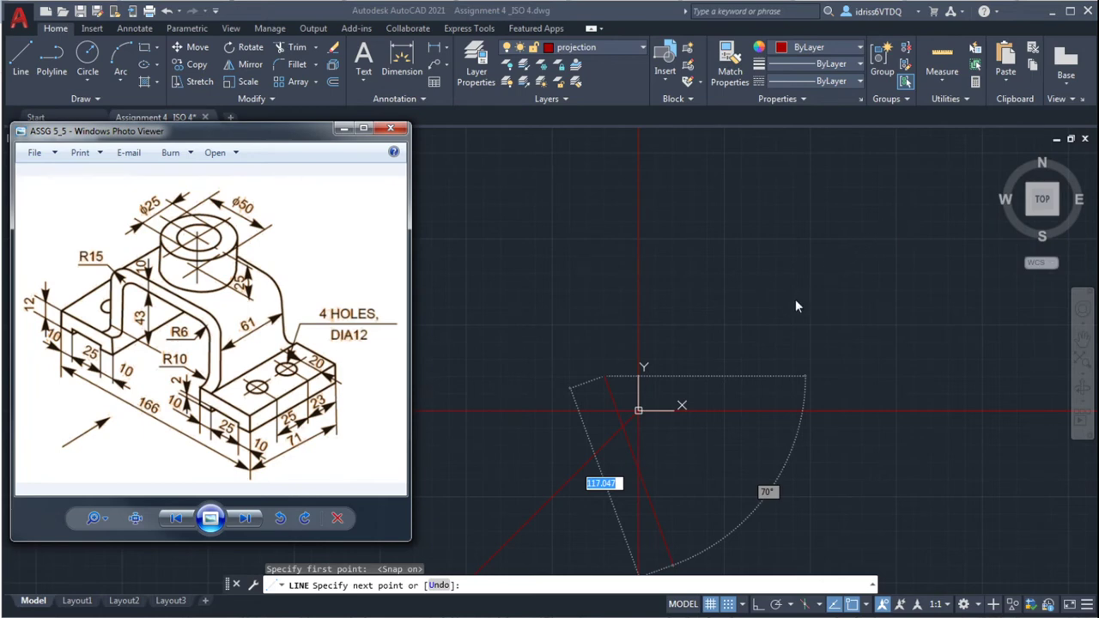
click(680, 367)
key(Escape)
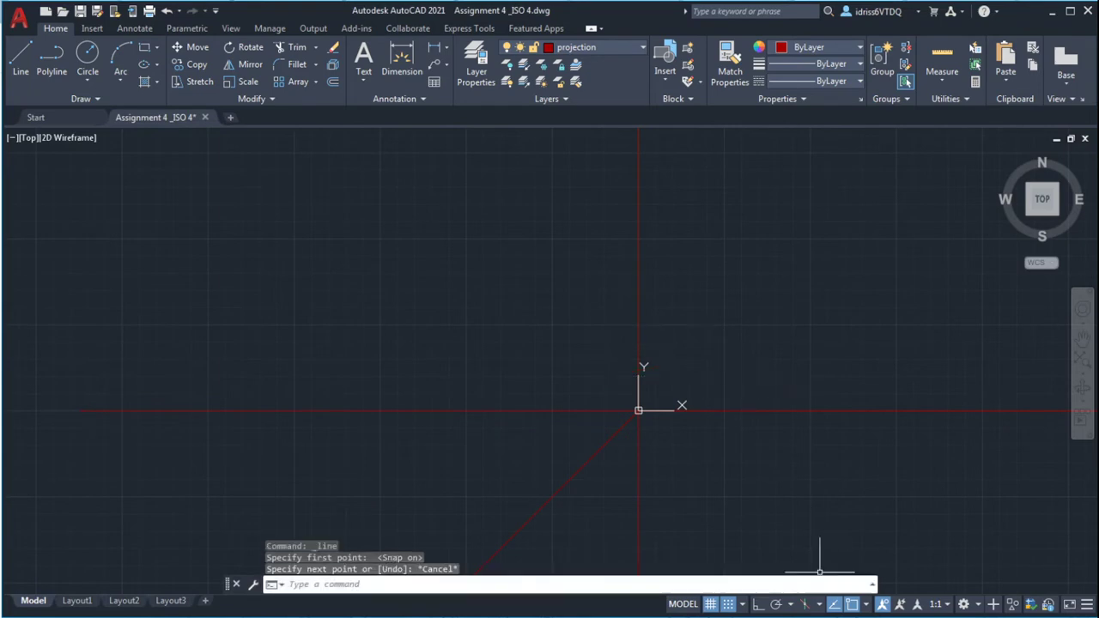
key(alt+Tab)
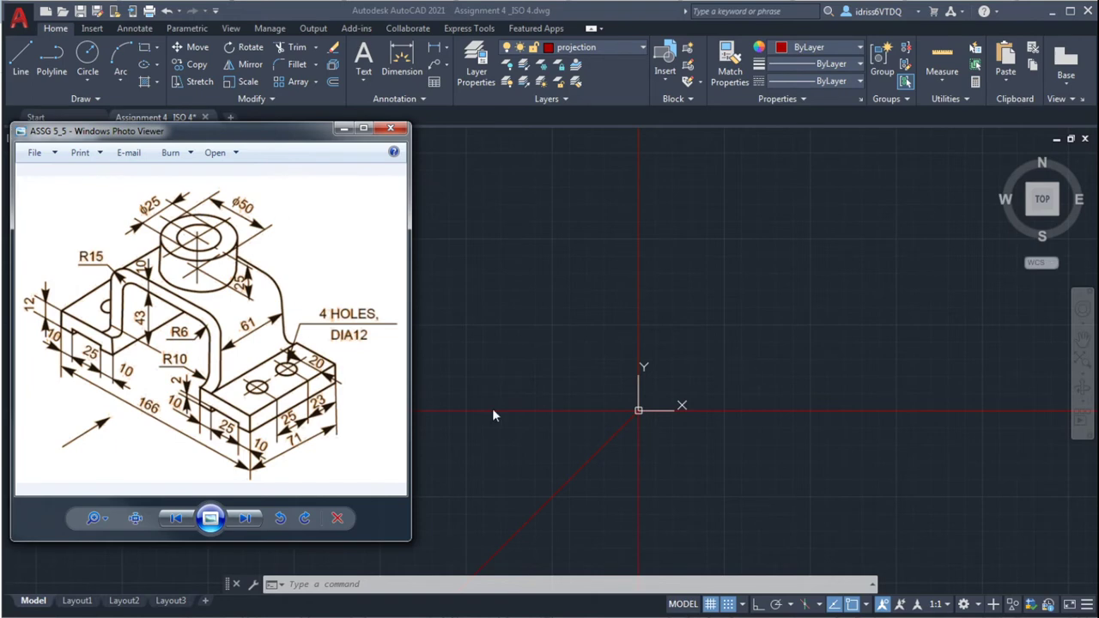
click(65, 86)
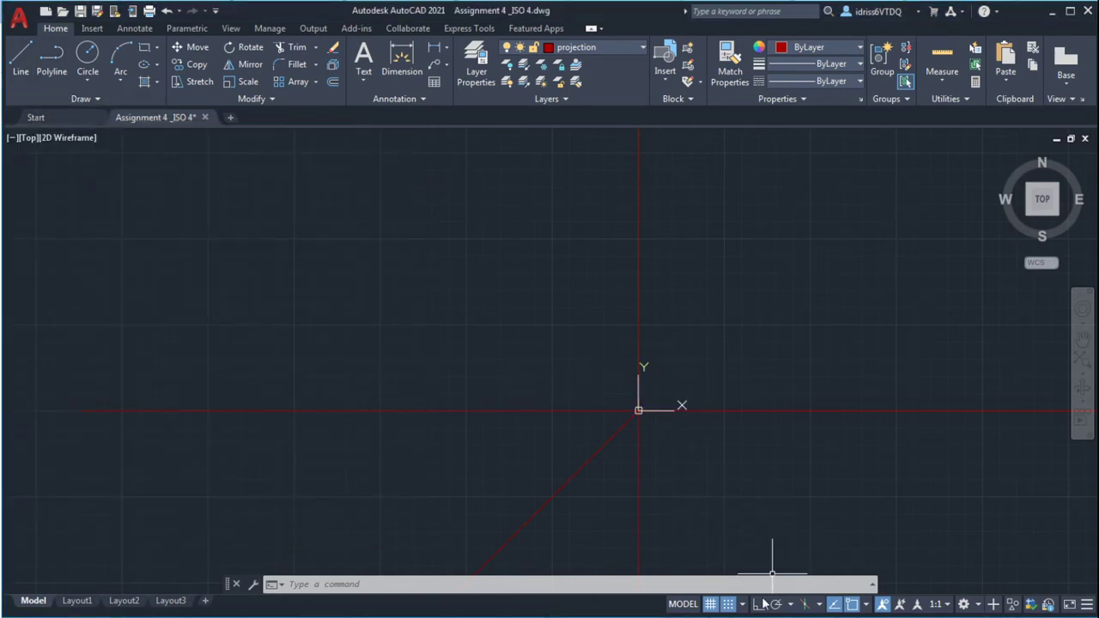
Step: Start a line near the origin with grid snap off and Ortho on, repositioning the reference picture
click(21, 56)
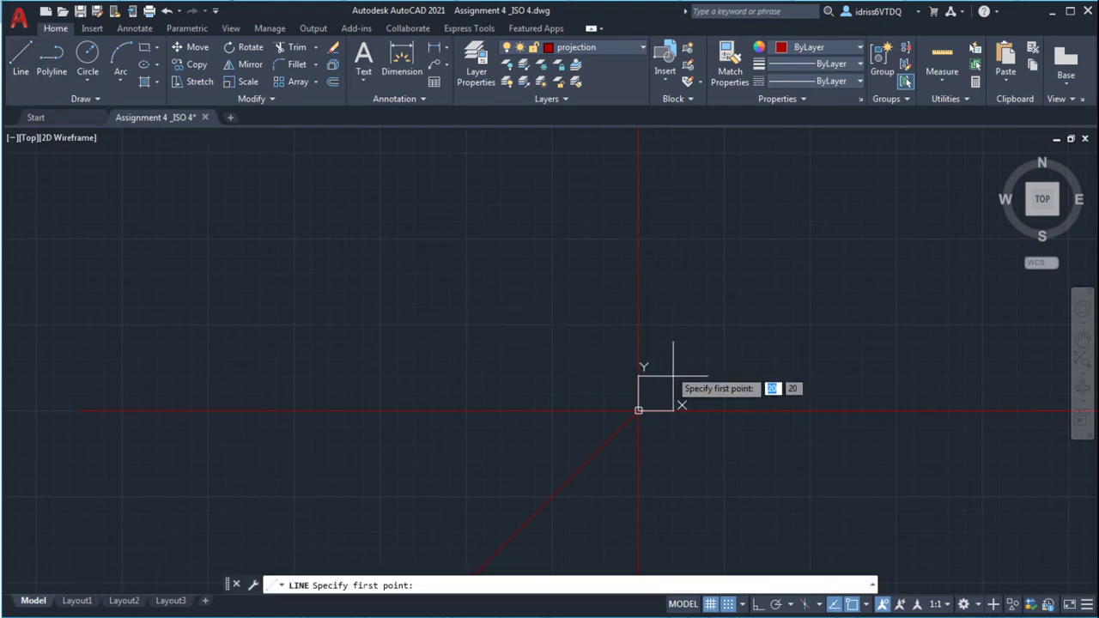
click(673, 376)
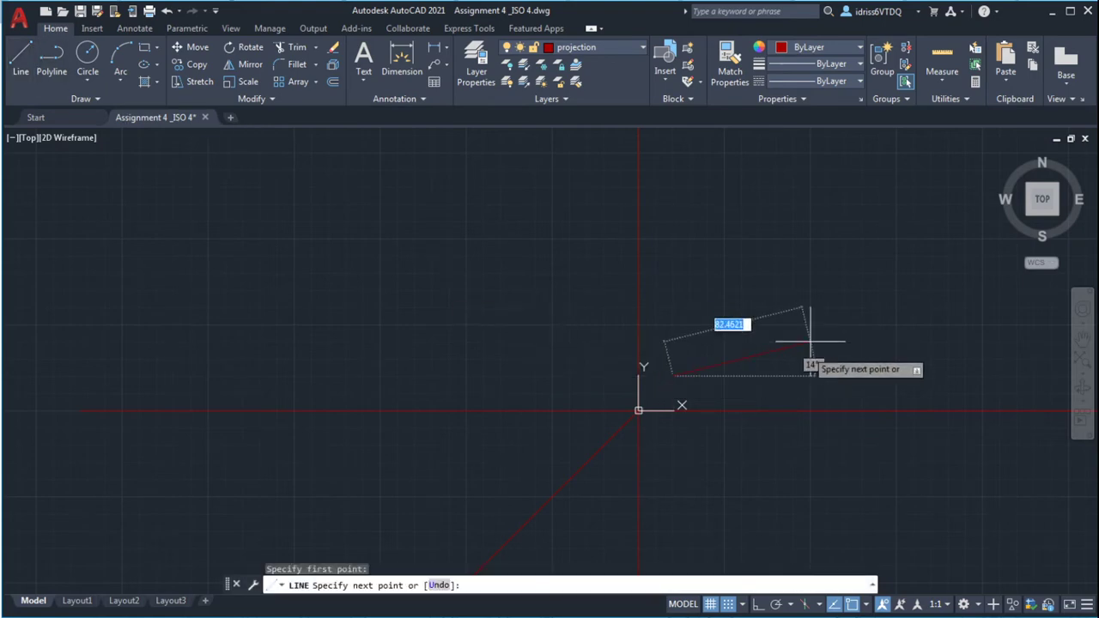
click(728, 603)
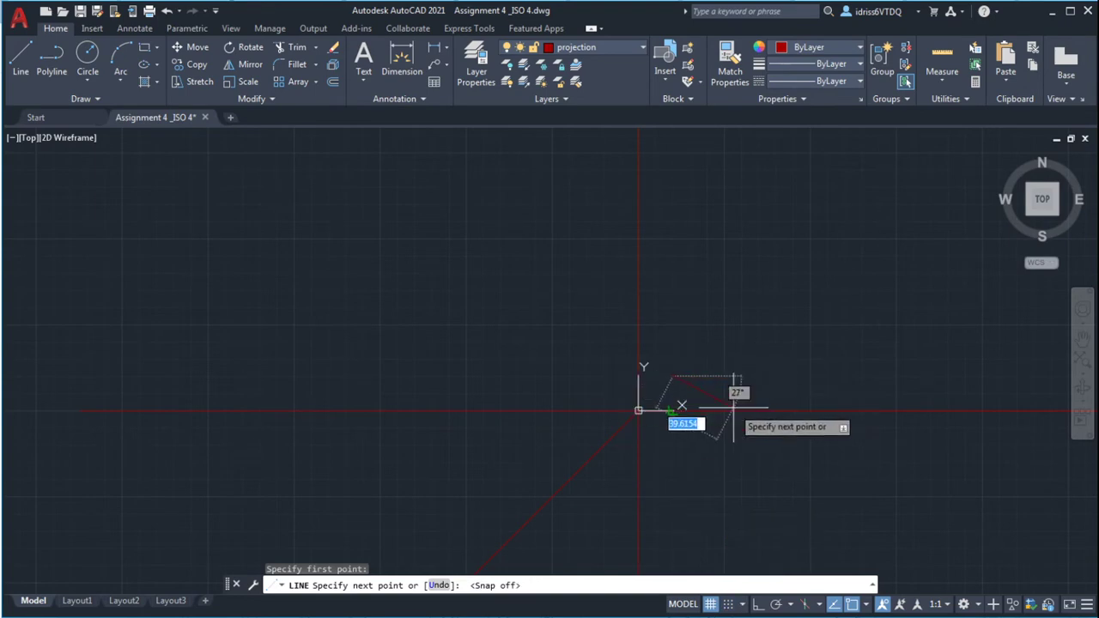
key(alt+Tab)
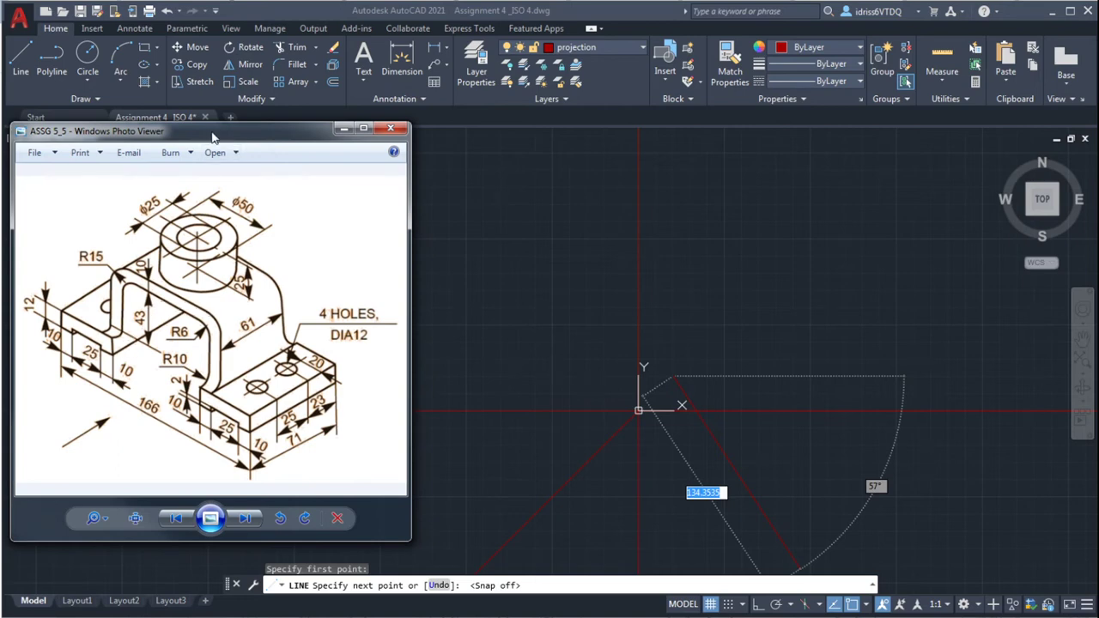
mouse_move(217, 131)
mouse_down()
mouse_move(311, 274)
mouse_move(874, 388)
mouse_move(1098, 464)
mouse_up()
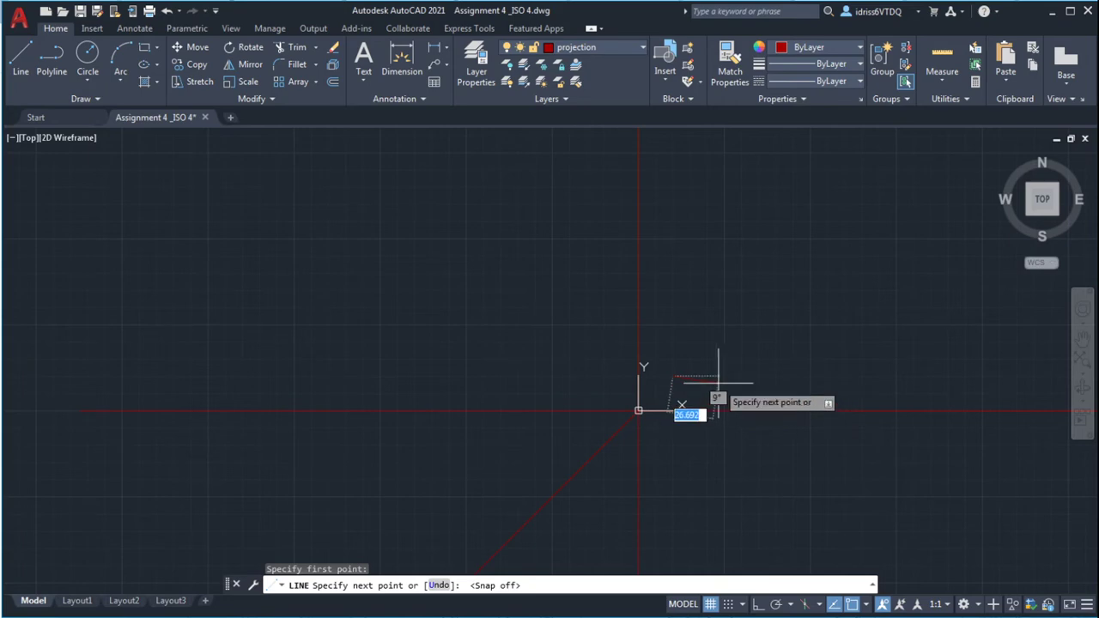
click(758, 604)
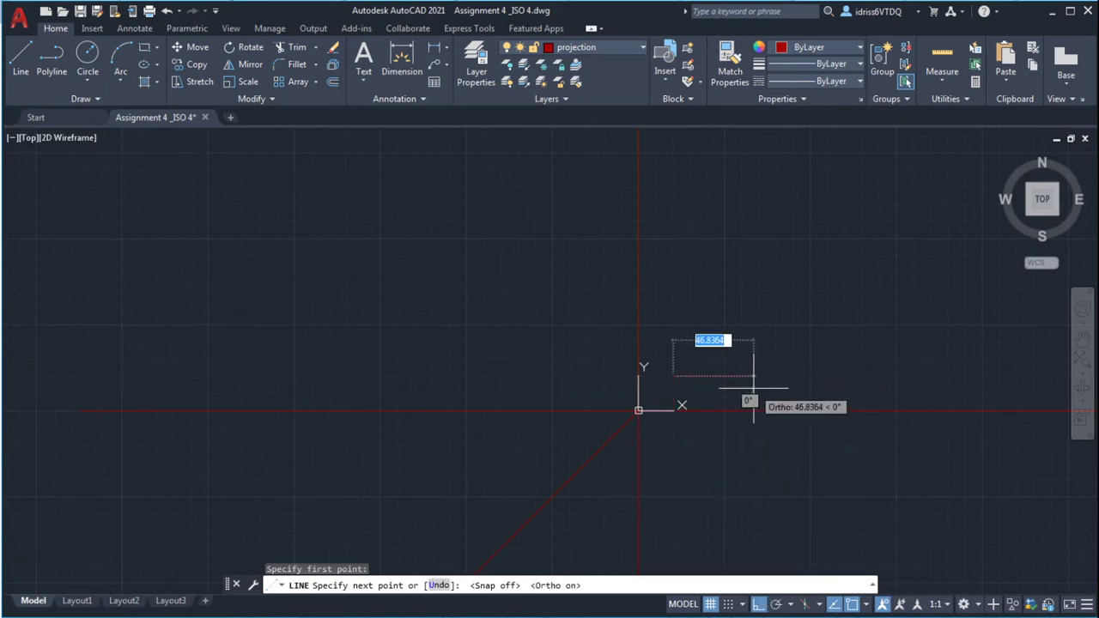
Step: Draw the left stepped base segments of 10, 2, 25 and 2 units
text(10)
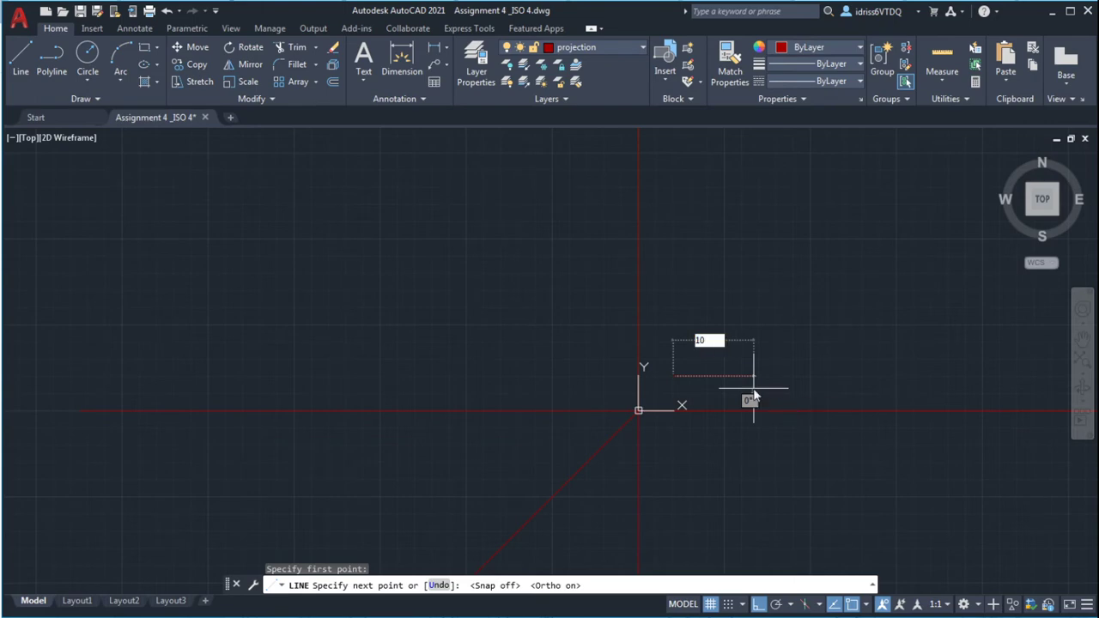
key(Return)
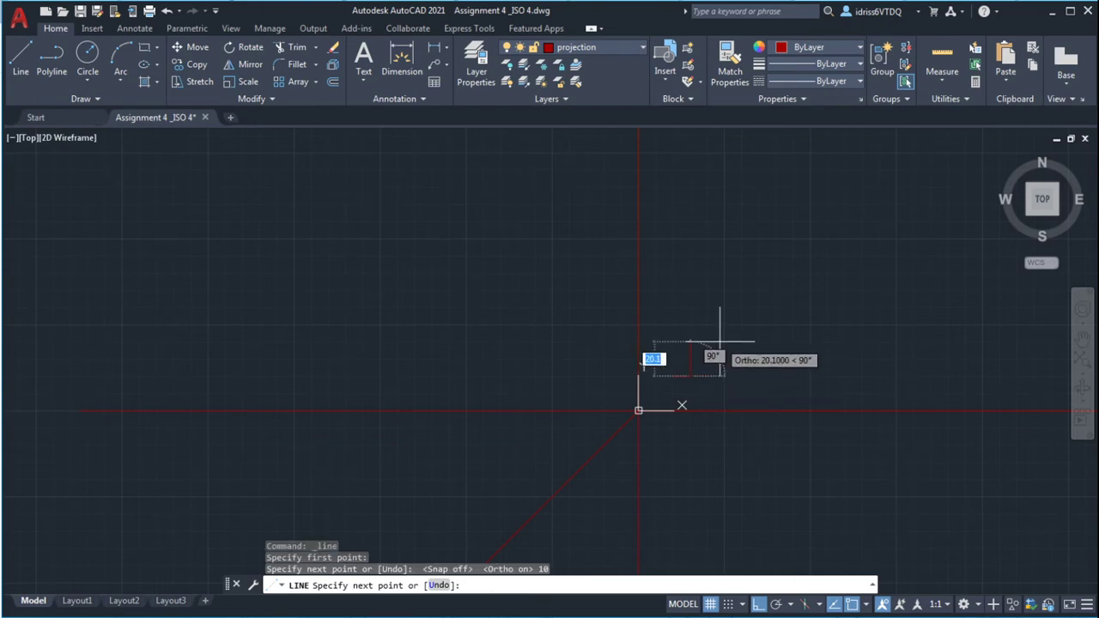
text(2)
key(Return)
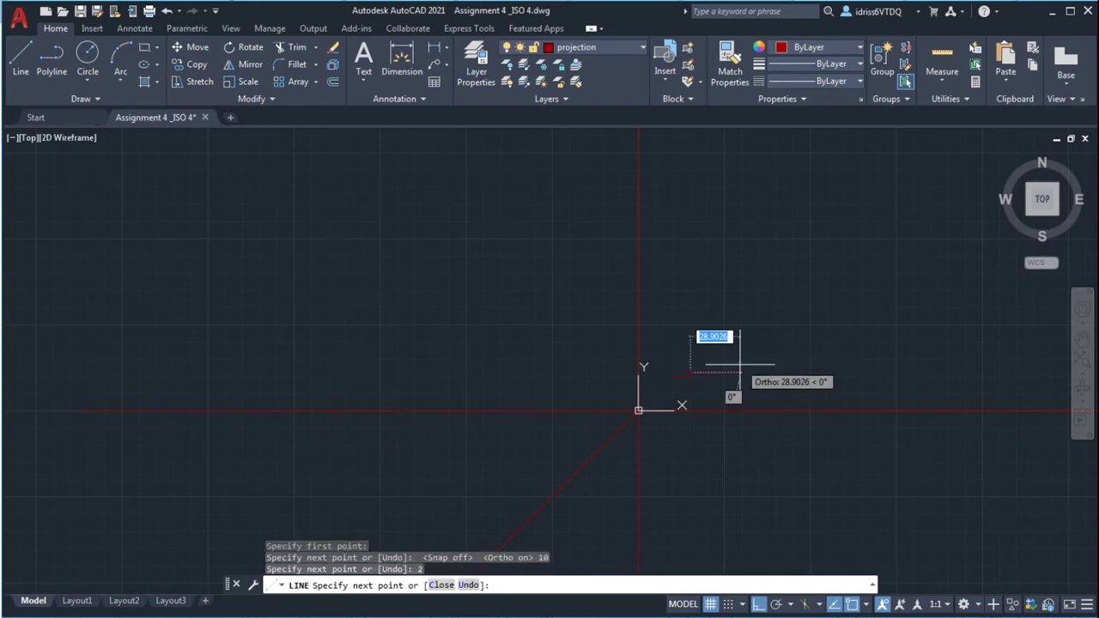
scroll(781, 350, up, 2)
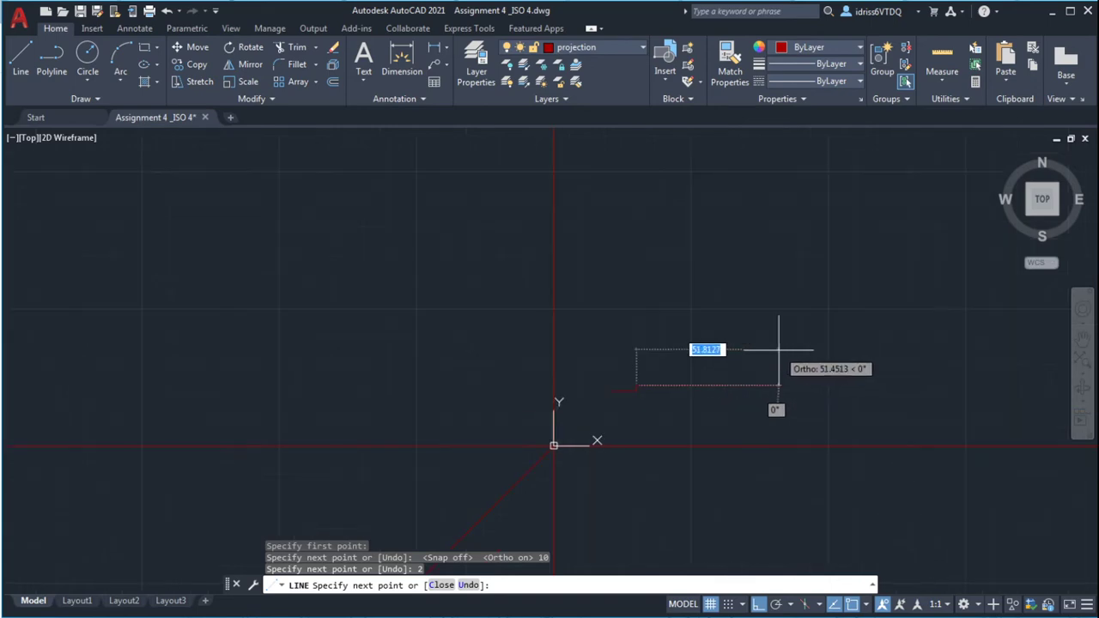
scroll(778, 350, up, 2)
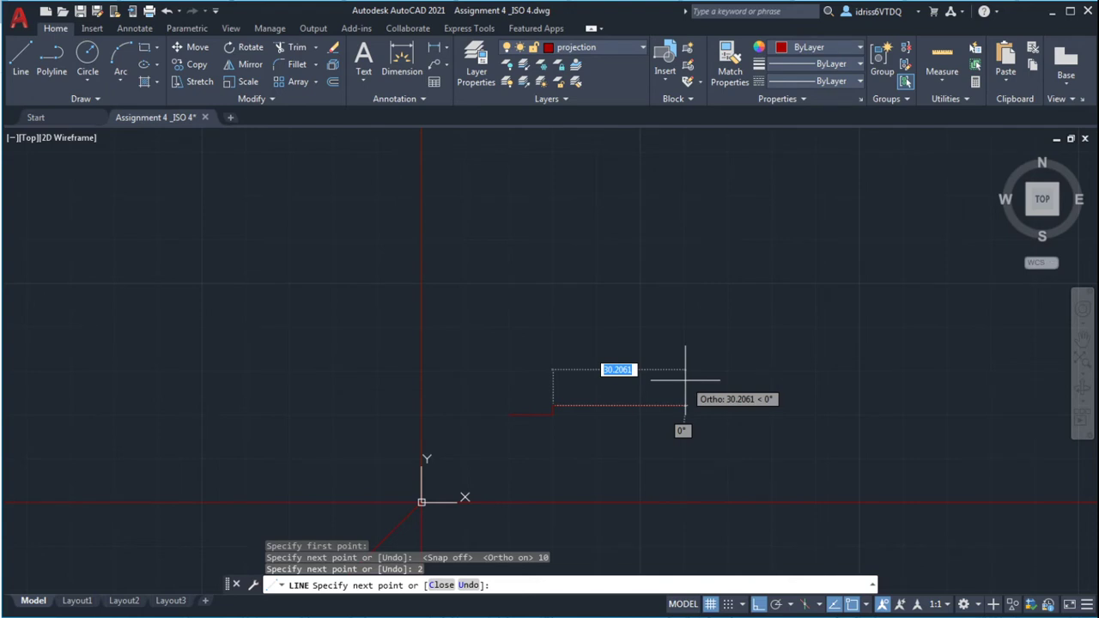
text(25)
key(Return)
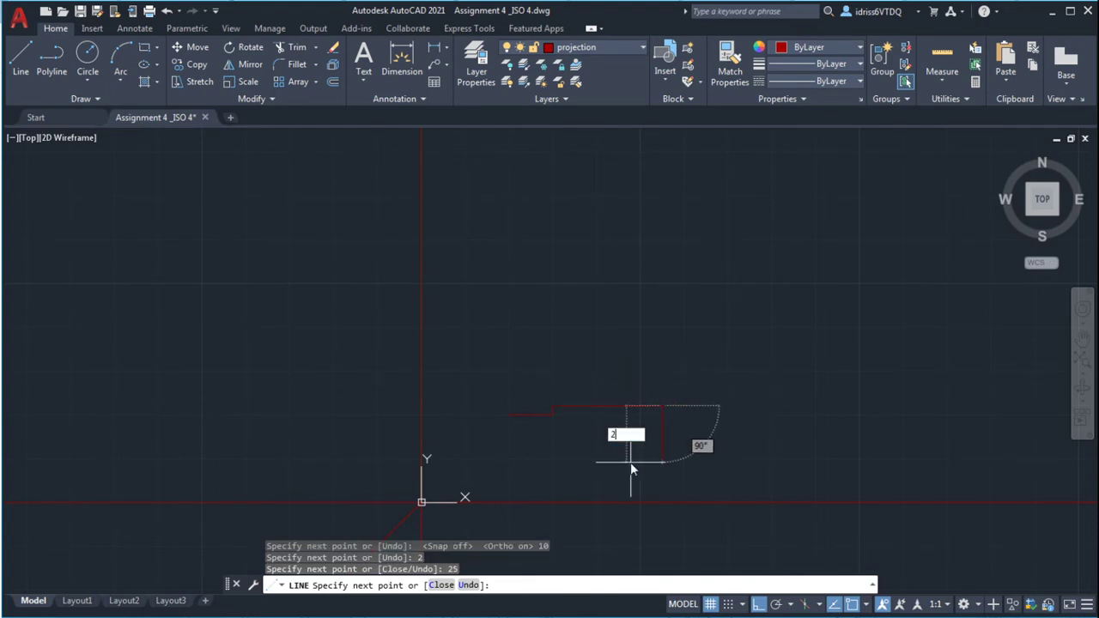
text(2)
key(Return)
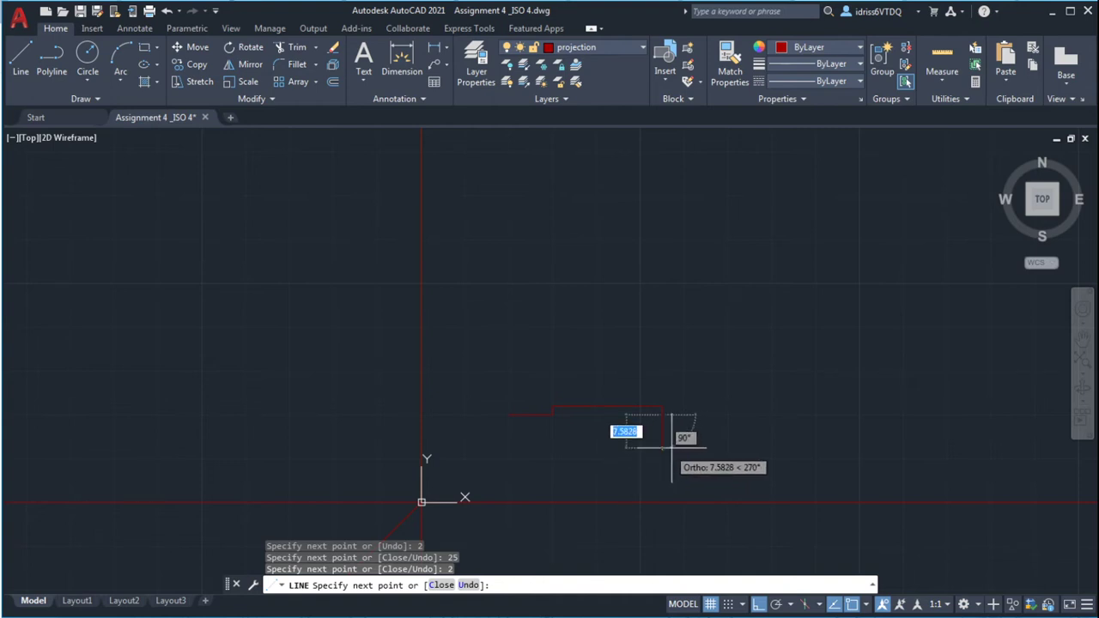
Step: Add a 10-unit segment and raise the arch side 65 units, then view the reference
text(1)
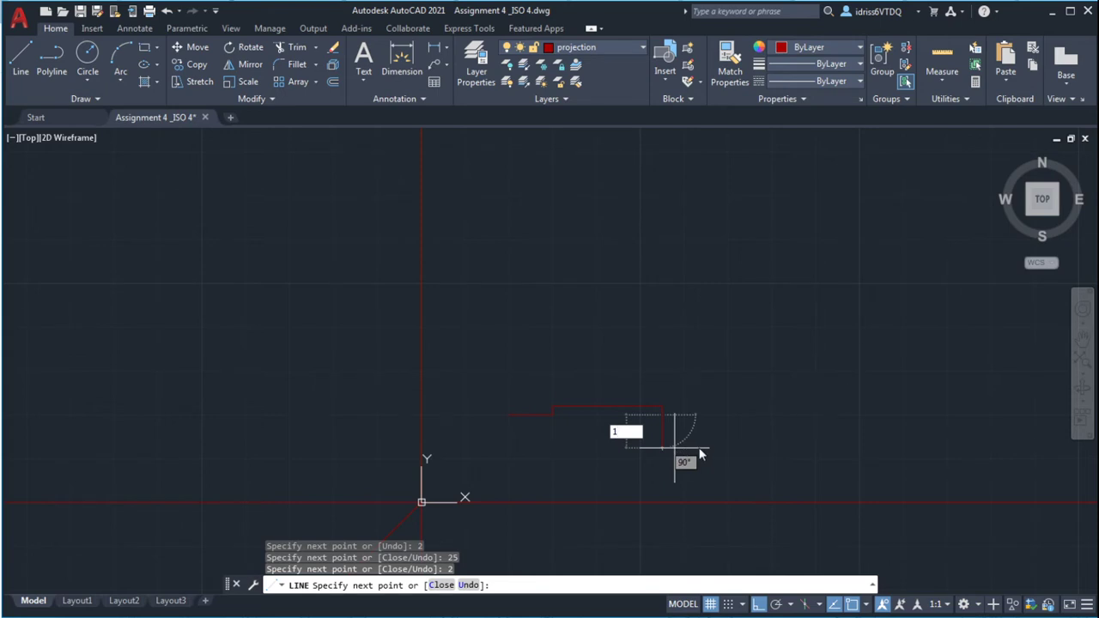
key(Escape)
key(Return)
text(10)
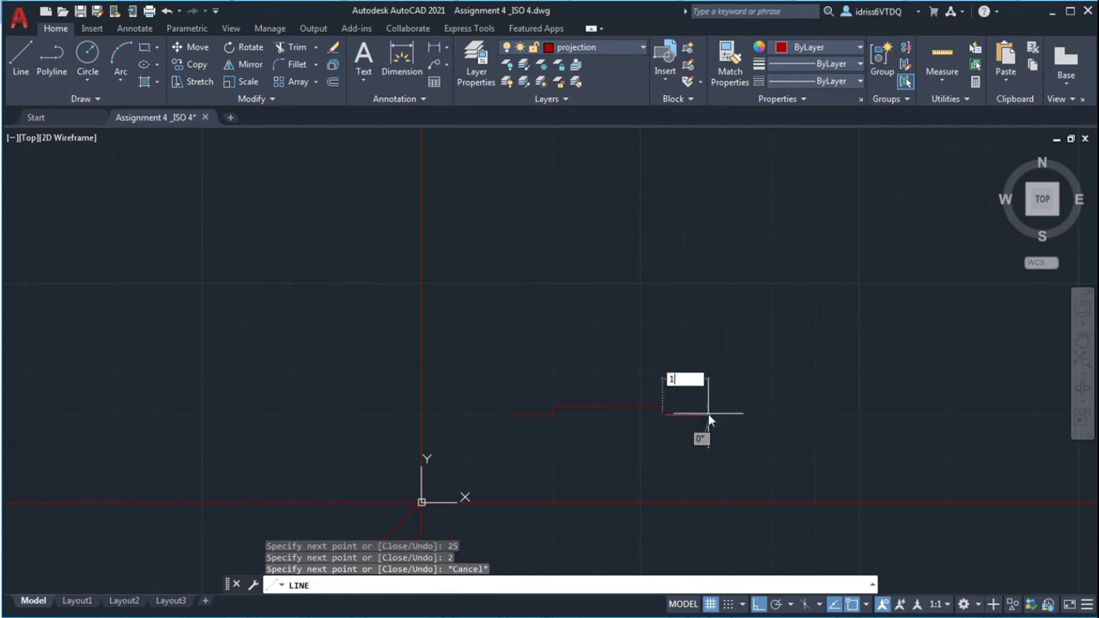
key(Return)
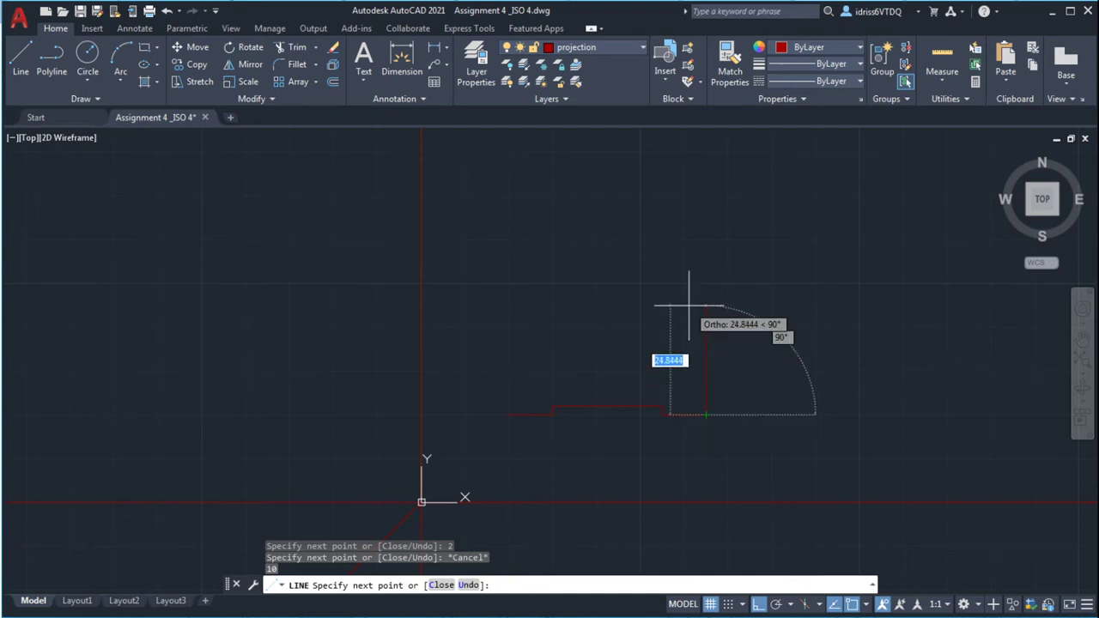
text(65)
key(Return)
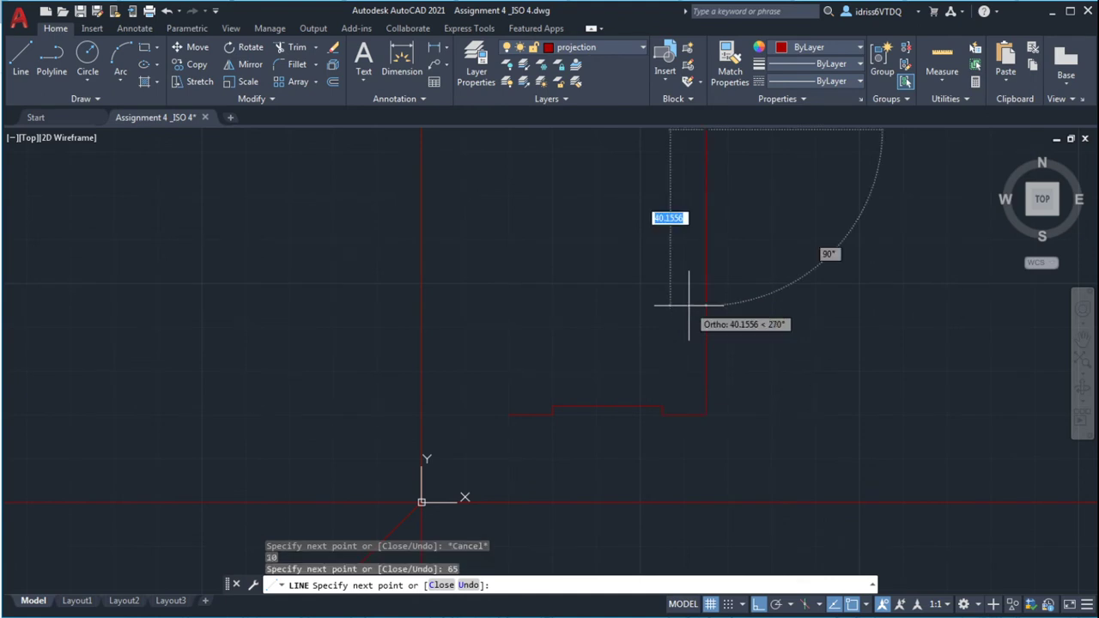
scroll(695, 314, down, 5)
scroll(726, 287, up, 3)
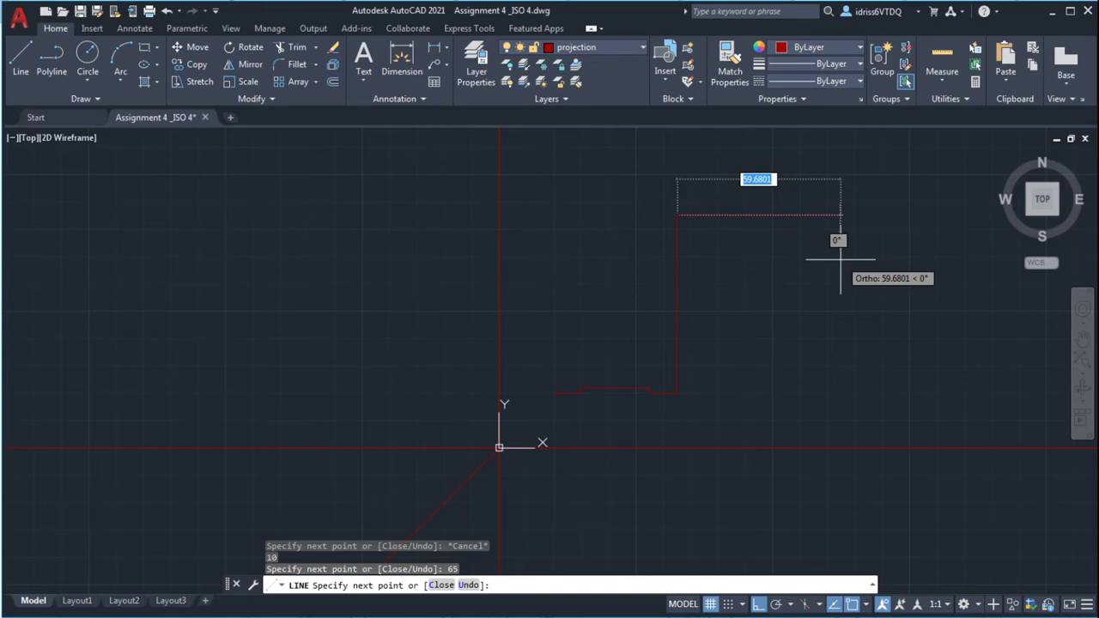
key(alt+Tab)
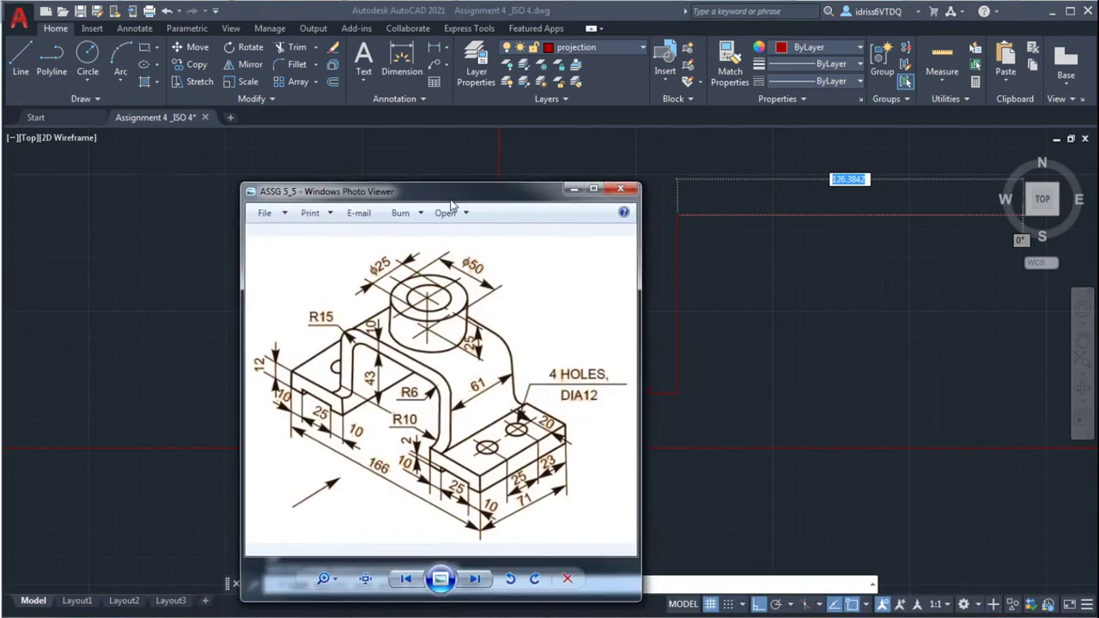
Step: Move the reference picture aside and compute 166 - 45 - 45 = 76 in Calculator
drag(450, 200, 314, 157)
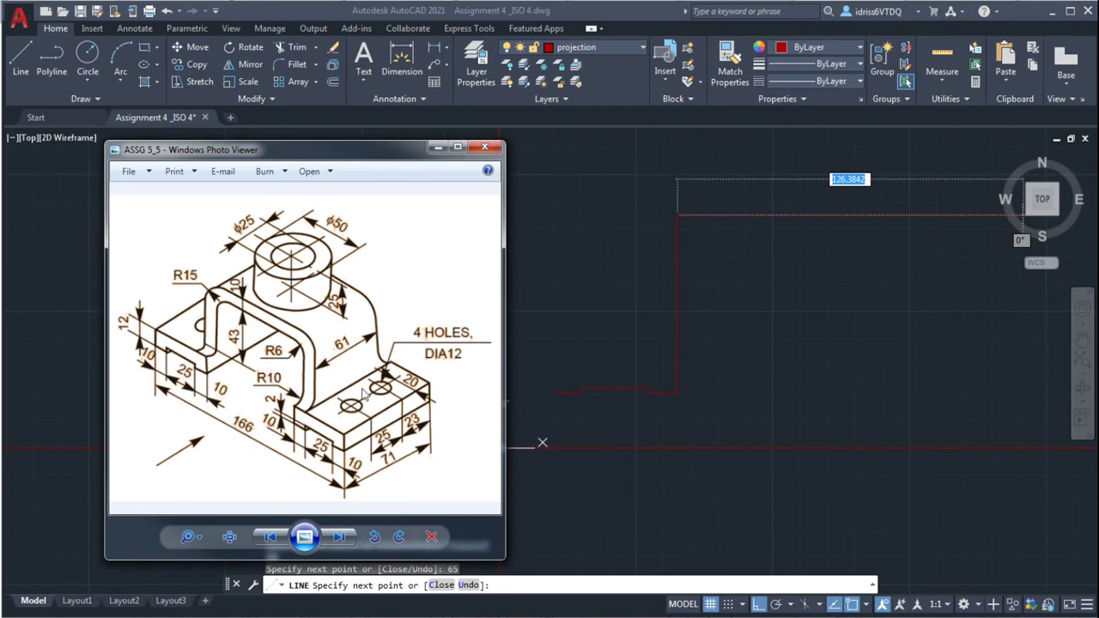
key(super)
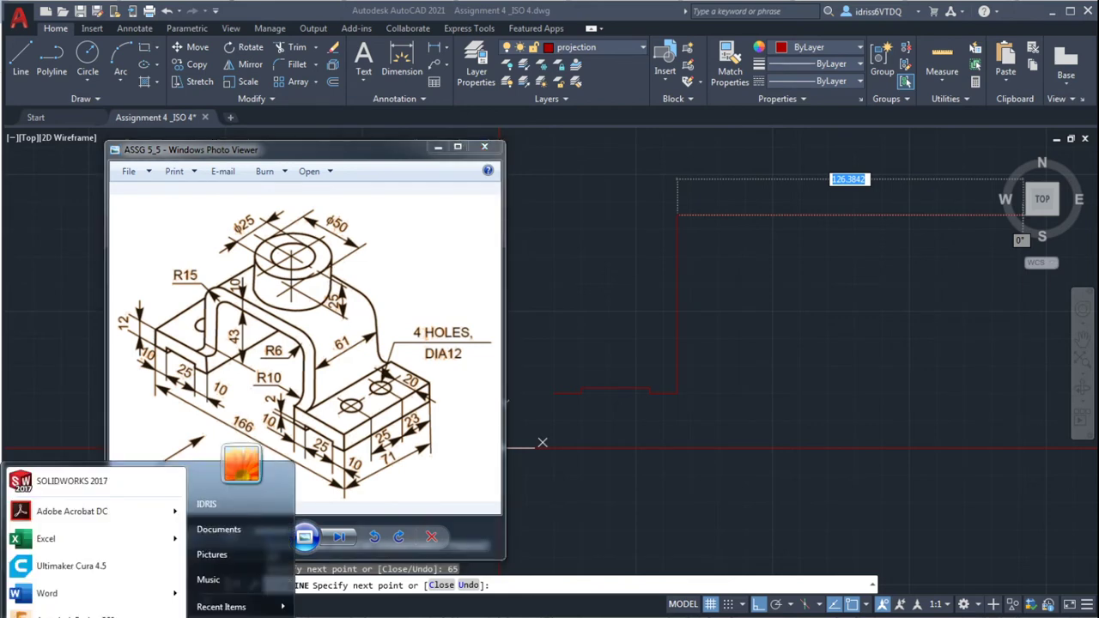
text(calc)
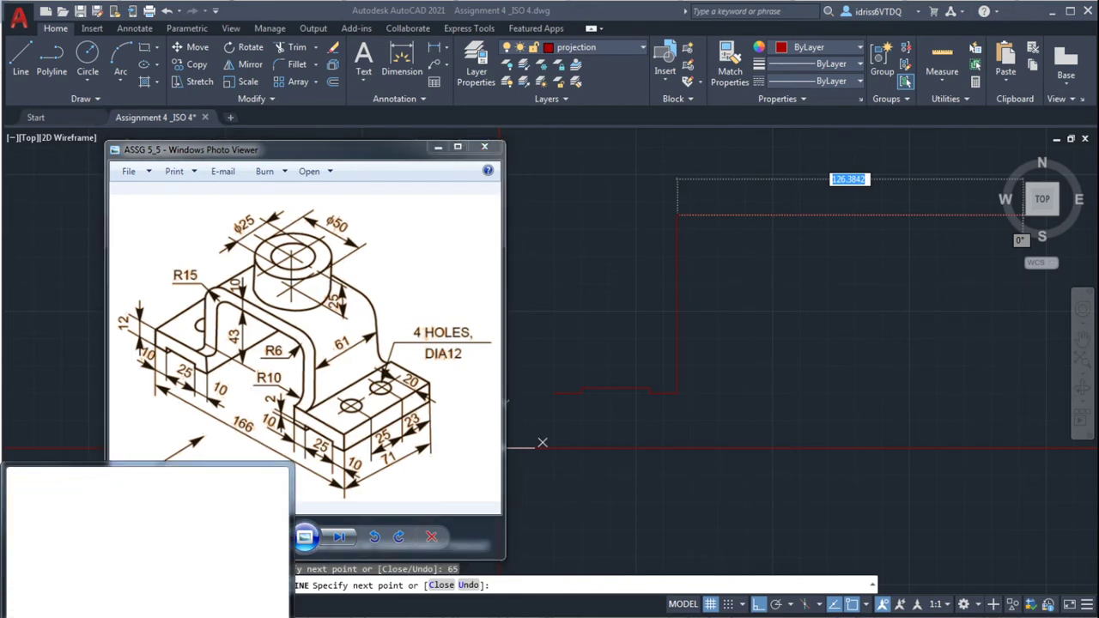
text(u)
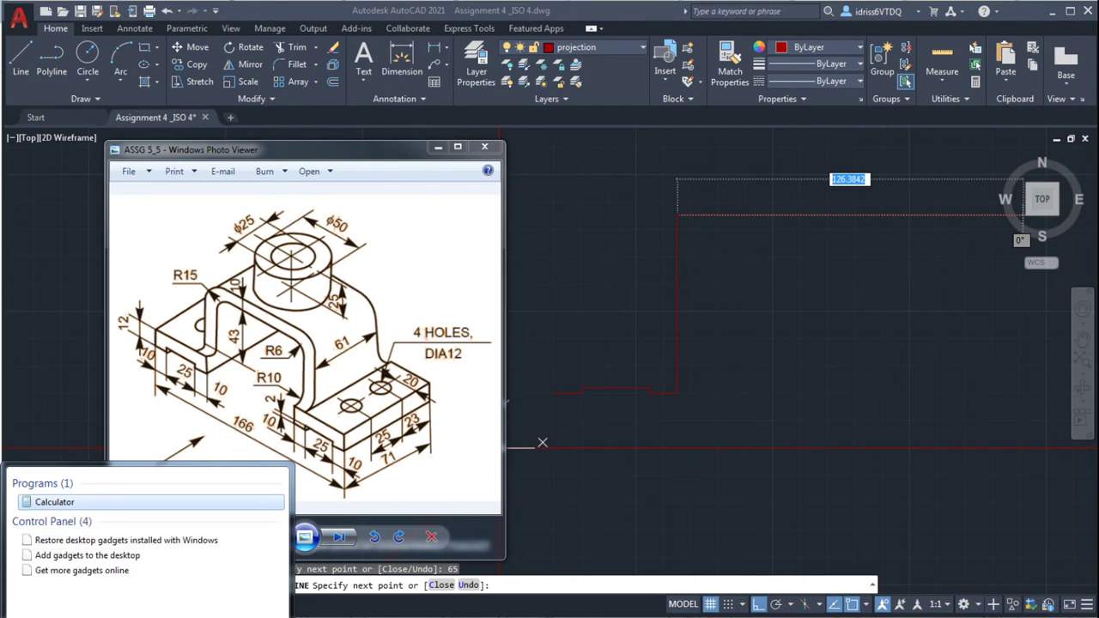
key(Return)
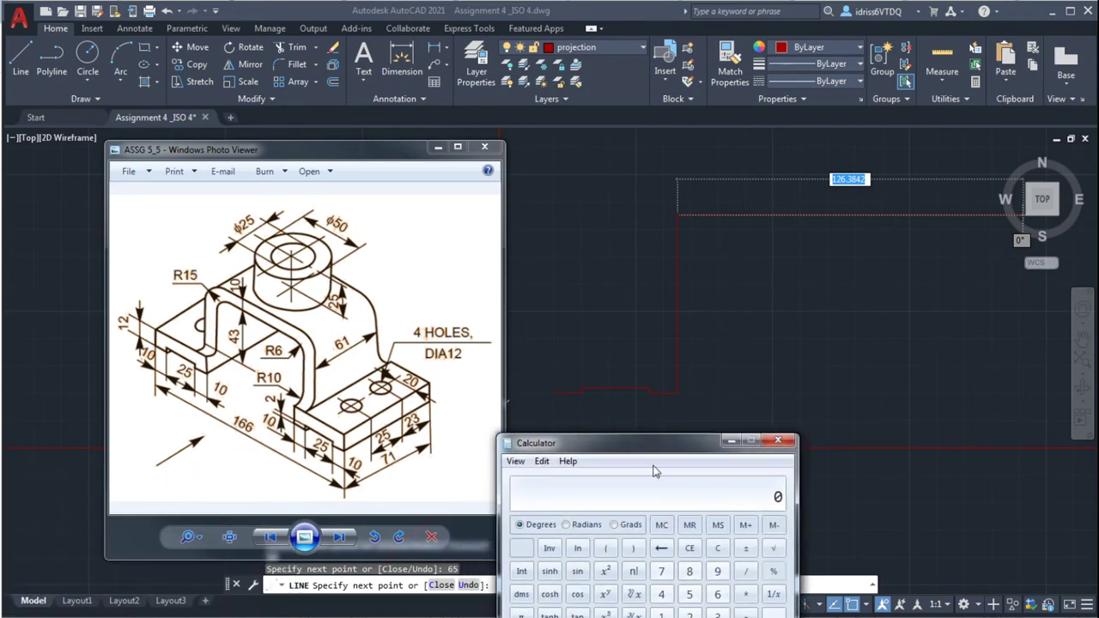
text(1)
text(66 - 45 - 45)
click(773, 613)
click(778, 441)
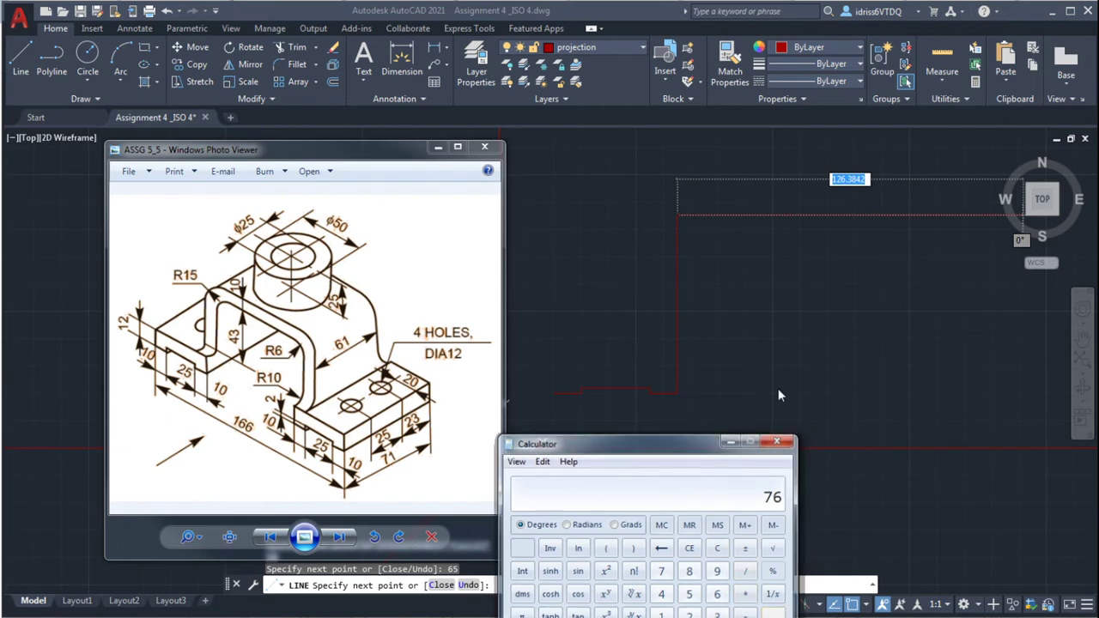
click(855, 191)
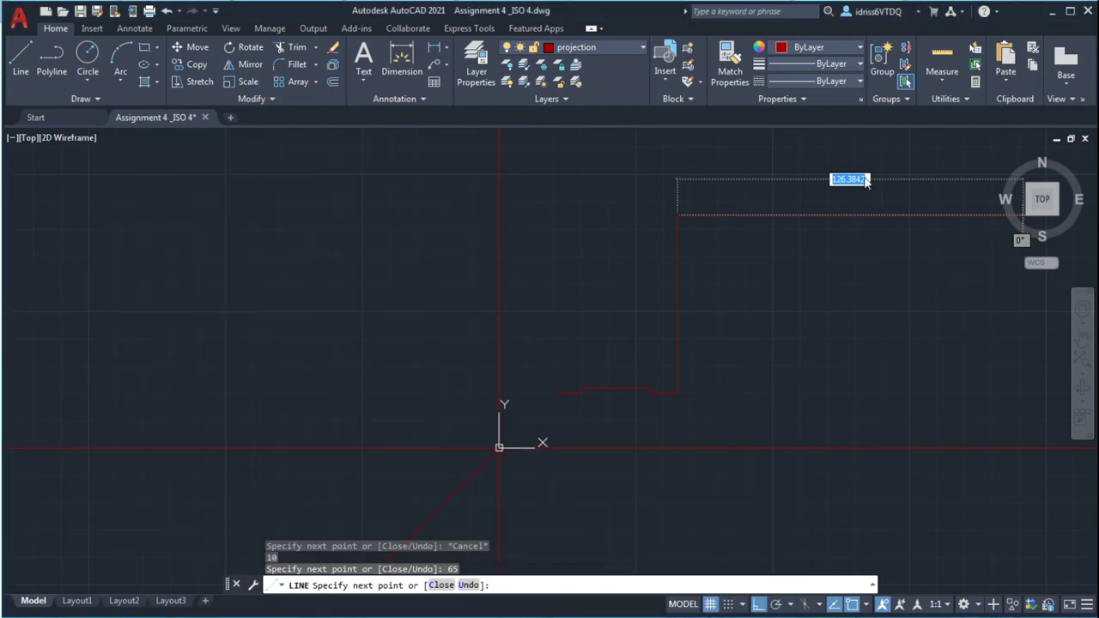
Step: Draw the 76-unit arch top and bring the right side down to the base
text(76)
key(Return)
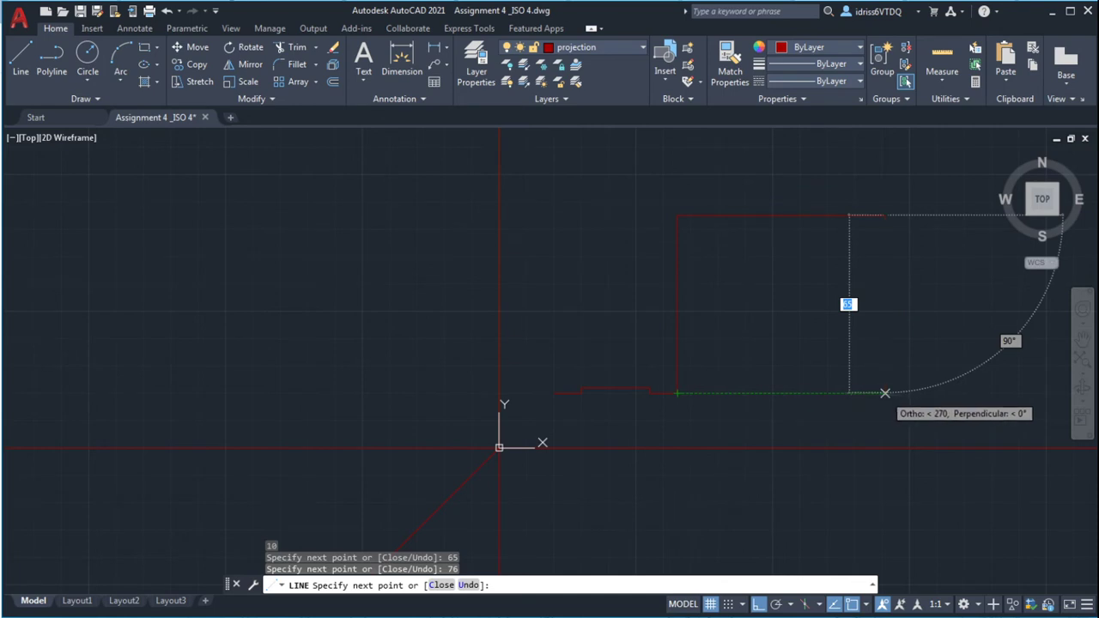
click(885, 393)
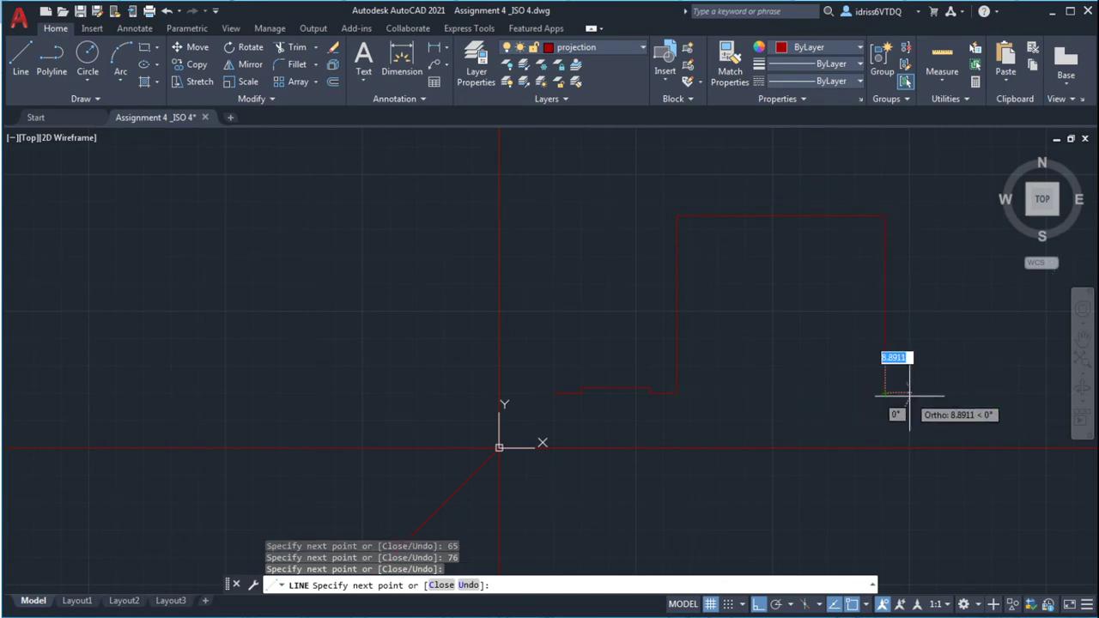
Step: Draw the right stepped base segments of 10, 2, 25, 2 and 10 units
text(10)
key(Return)
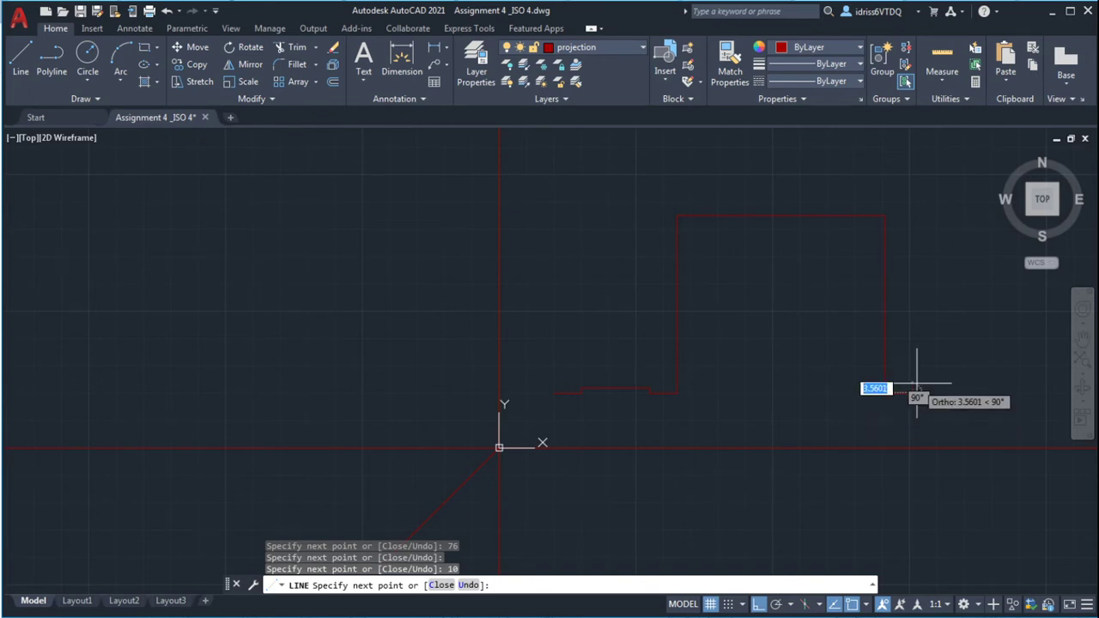
text(2)
key(Return)
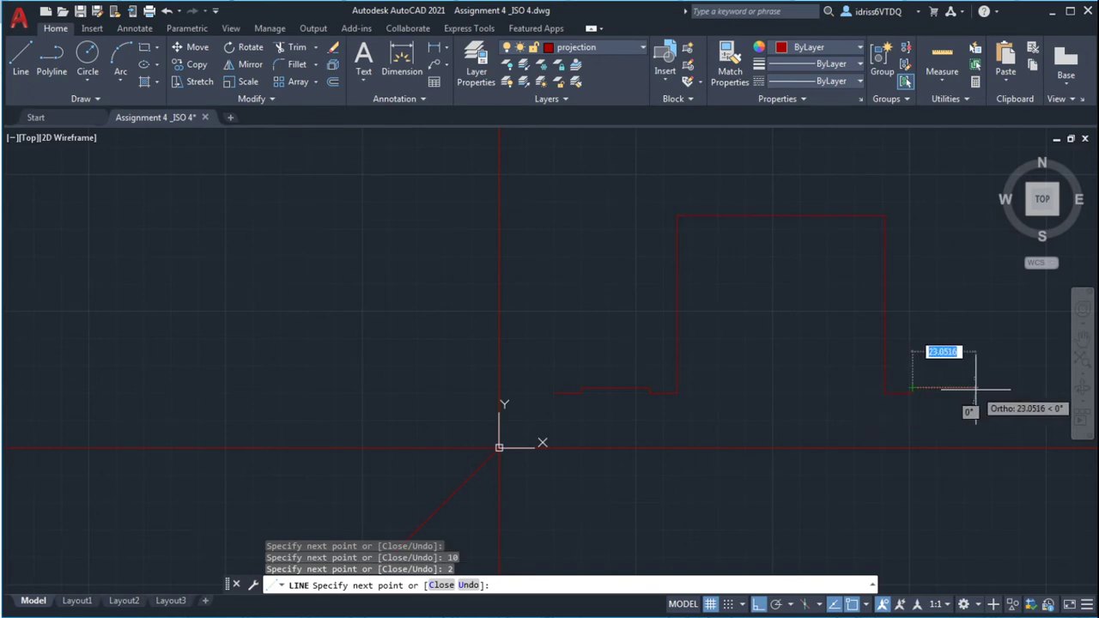
text(25)
key(Return)
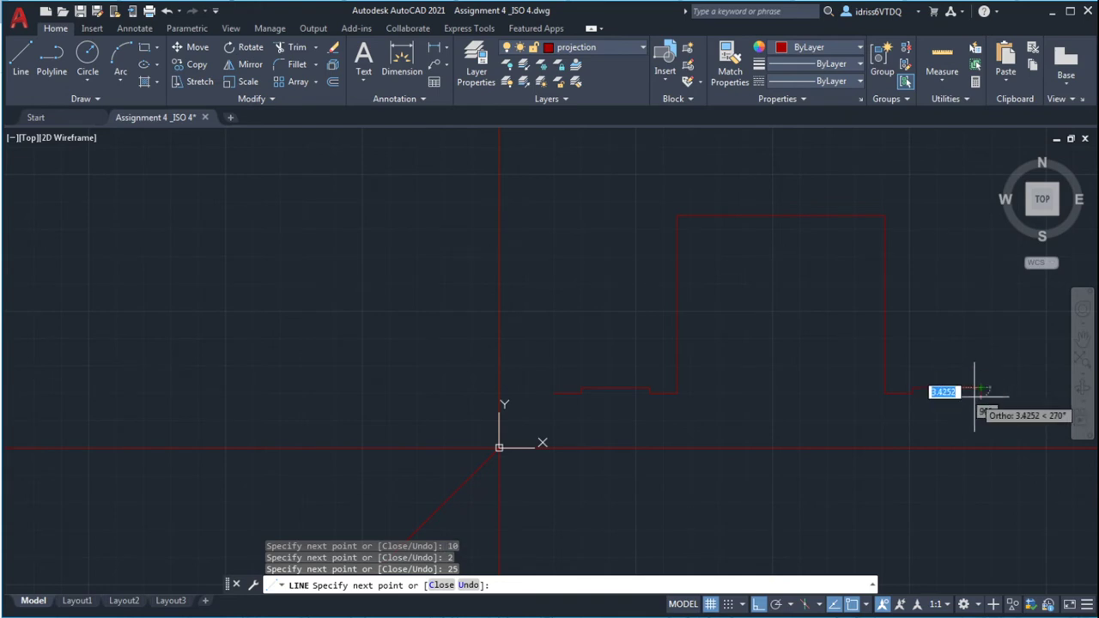
text(2)
key(Return)
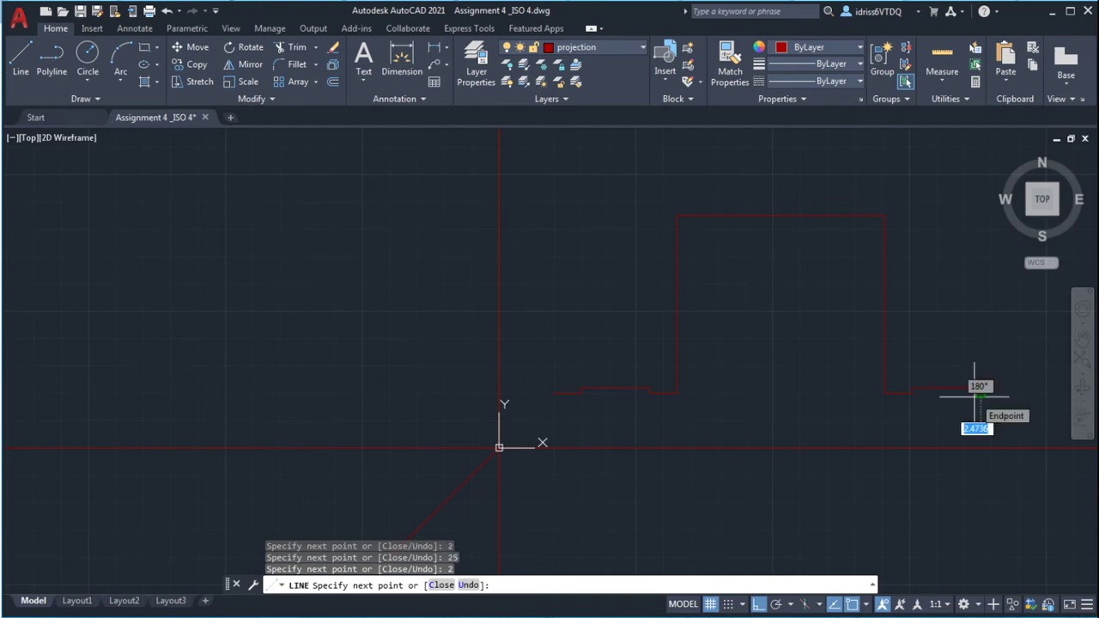
text(10)
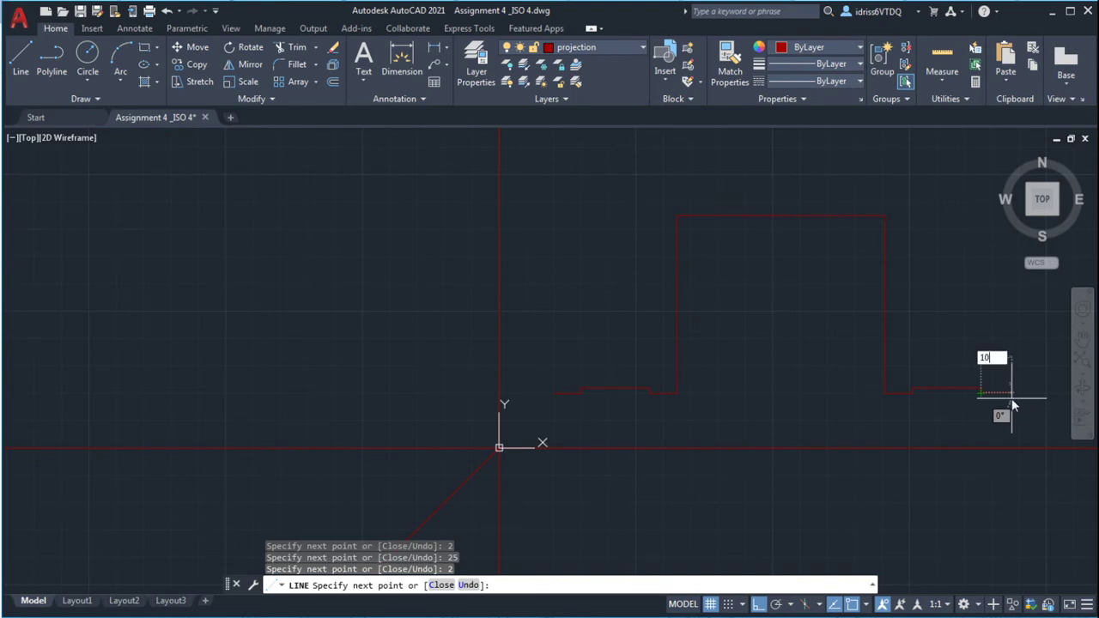
key(Return)
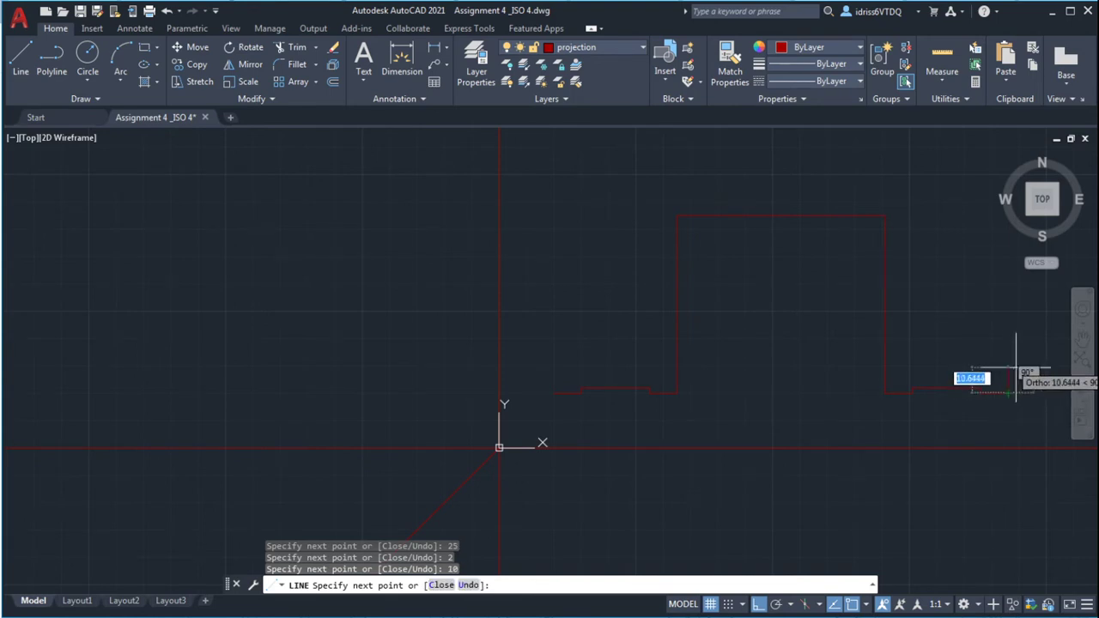
Step: Check the reference dimensions and add a 12-unit segment
key(alt+Tab)
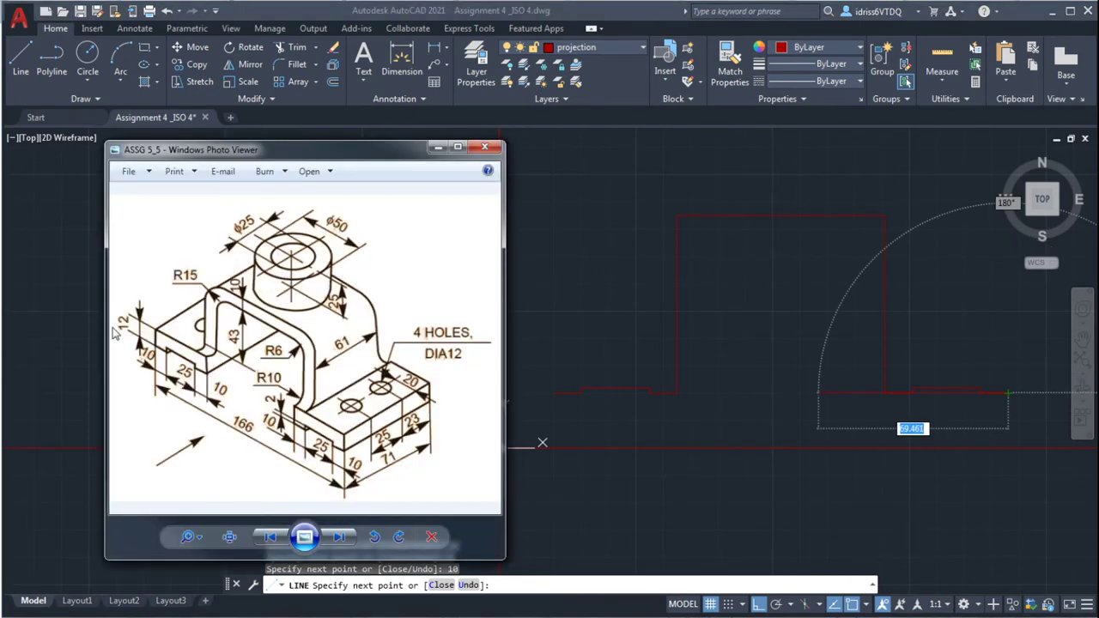
key(alt+Tab)
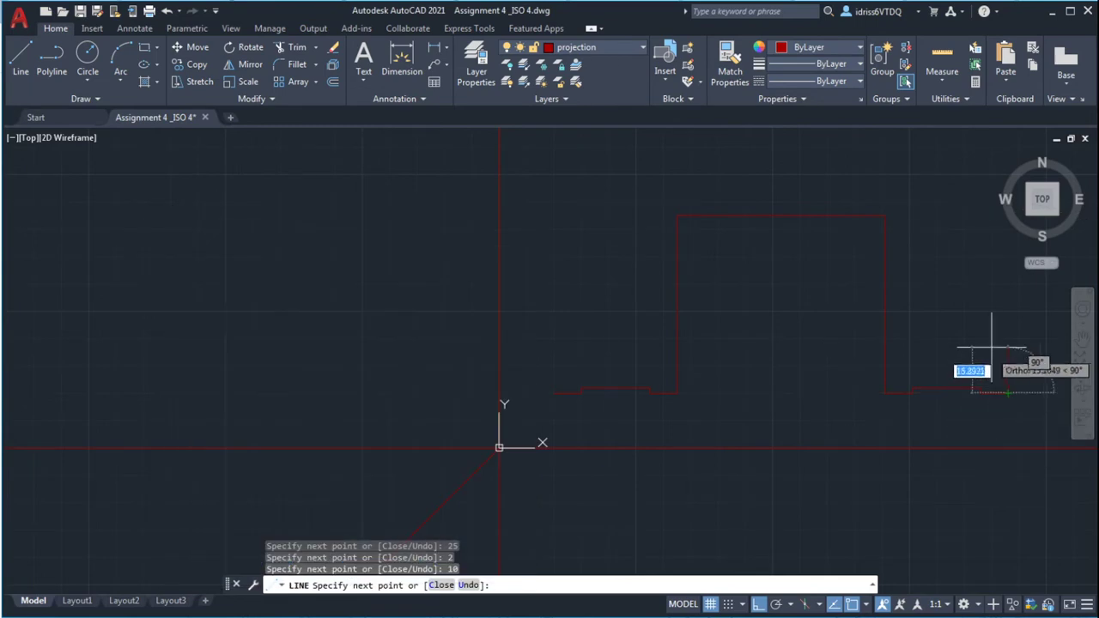
text(12)
key(Return)
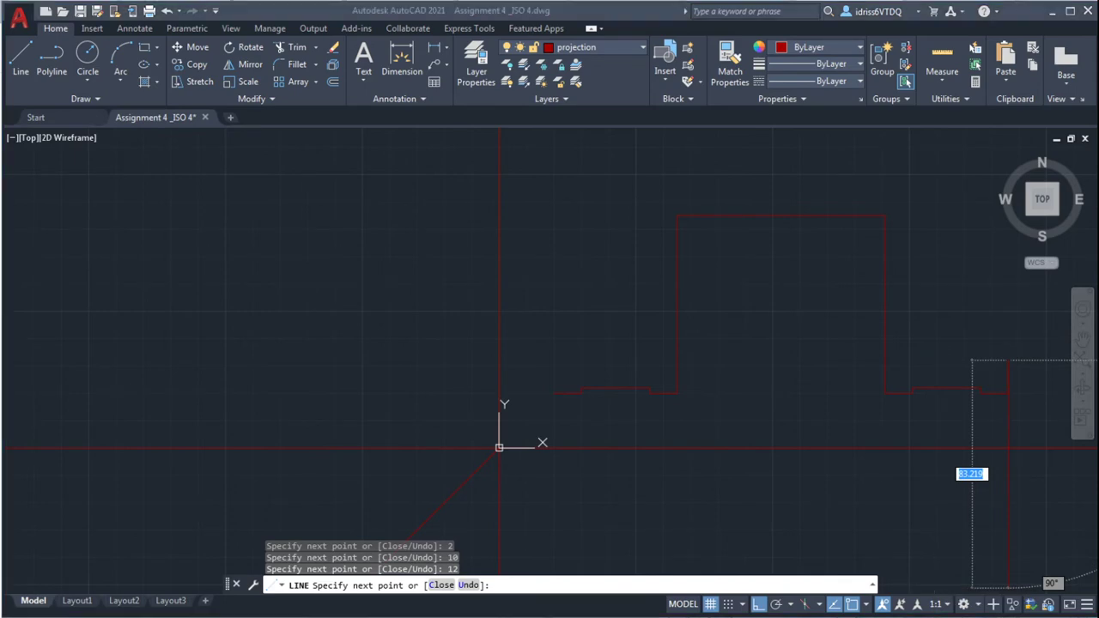
click(499, 516)
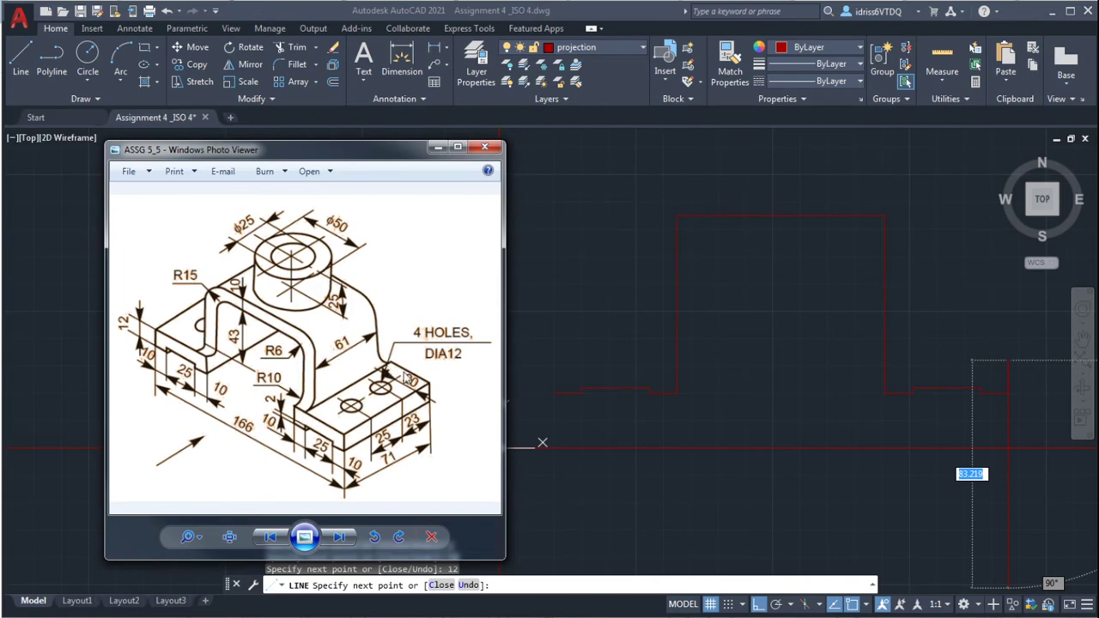
Step: Add the 35-unit horizontal edge, comparing it against the reference image
click(913, 372)
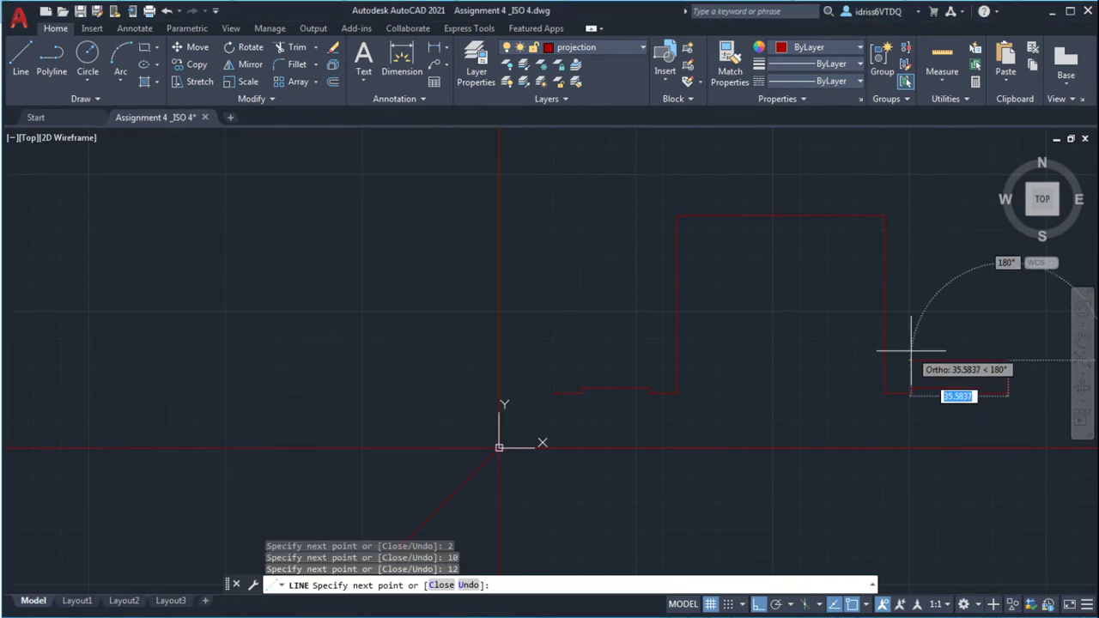
text(35)
key(Return)
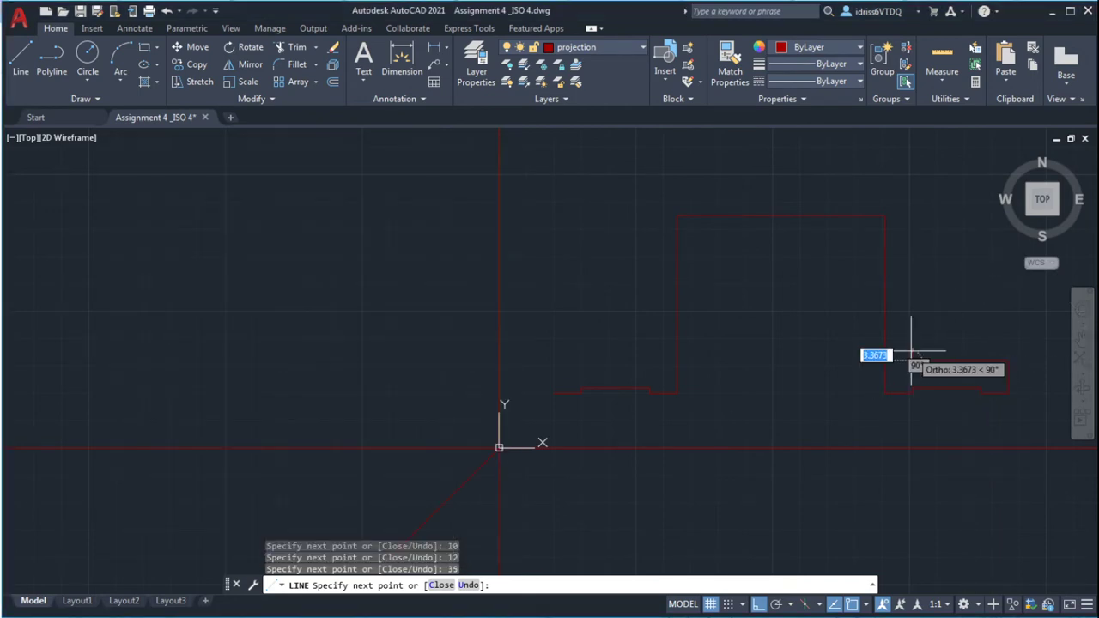
key(alt+Tab)
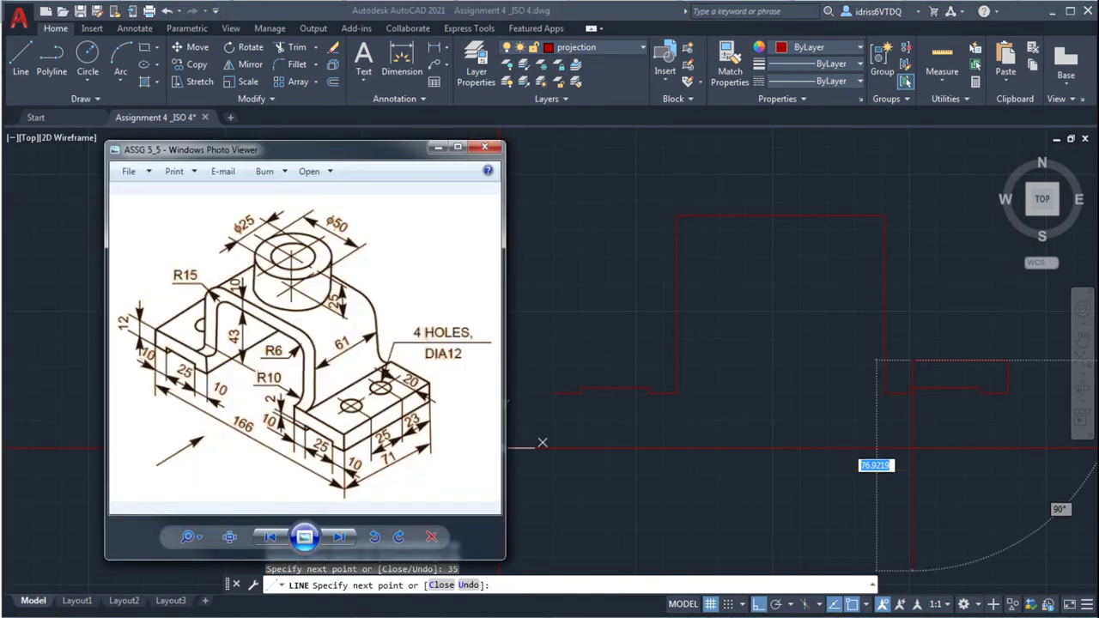
key(alt+Tab)
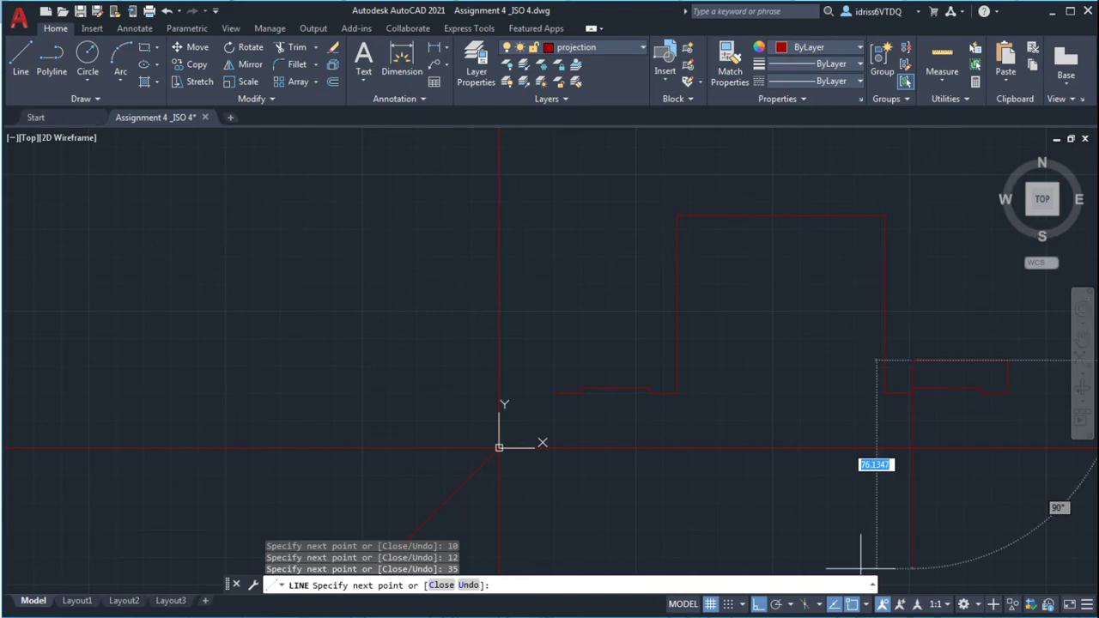
key(alt+Tab)
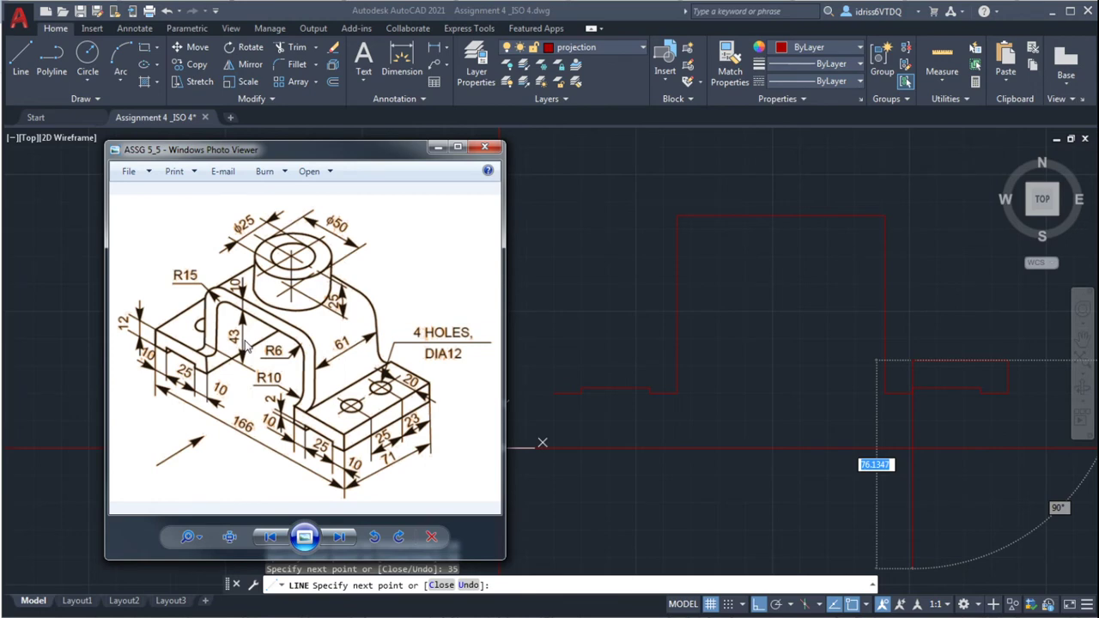
click(843, 263)
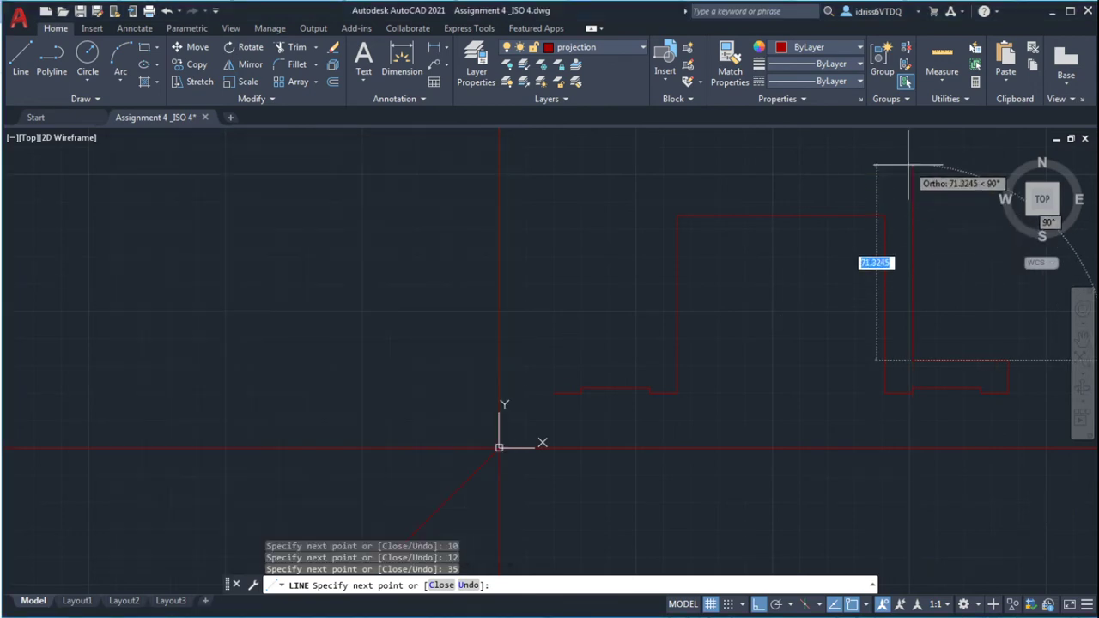
Step: Draw the 63-unit vertical edge on the right and end the line
text(63)
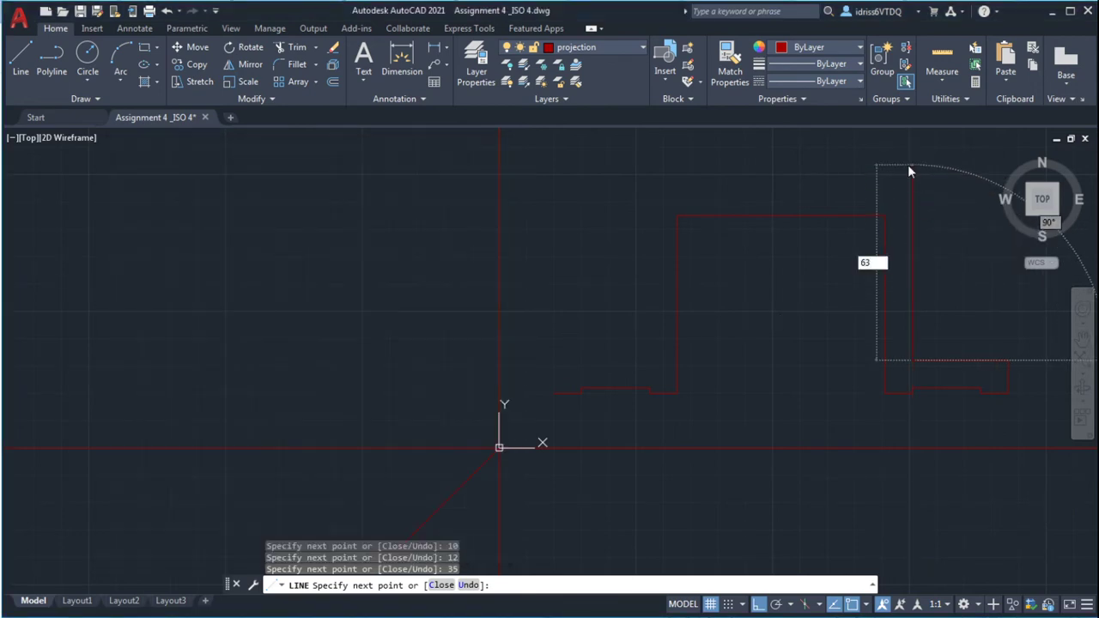
key(Return)
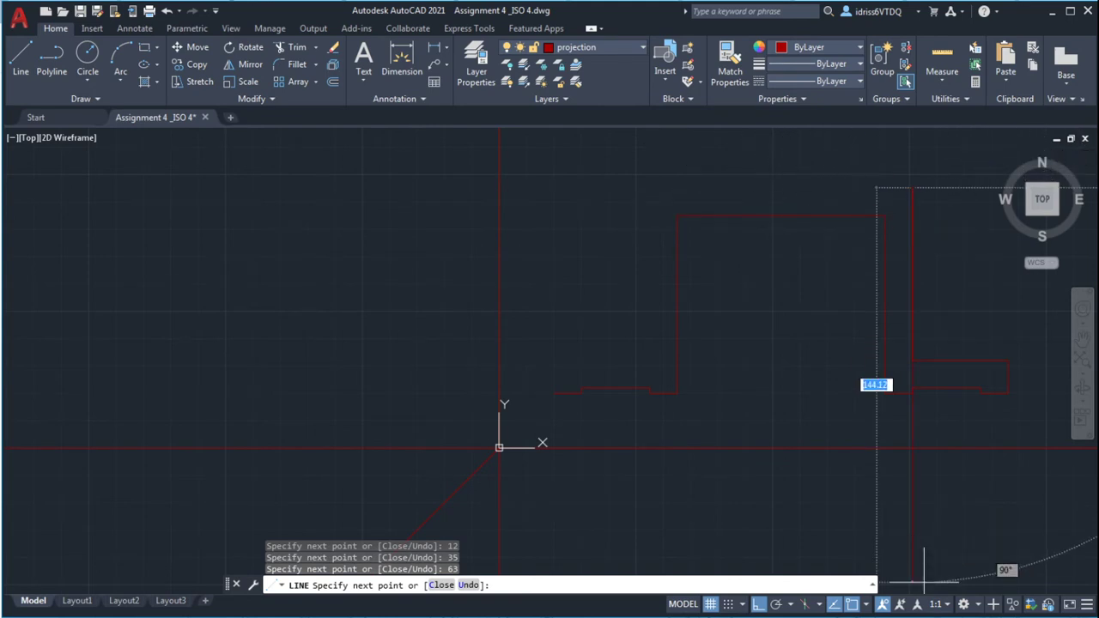
key(alt+Tab)
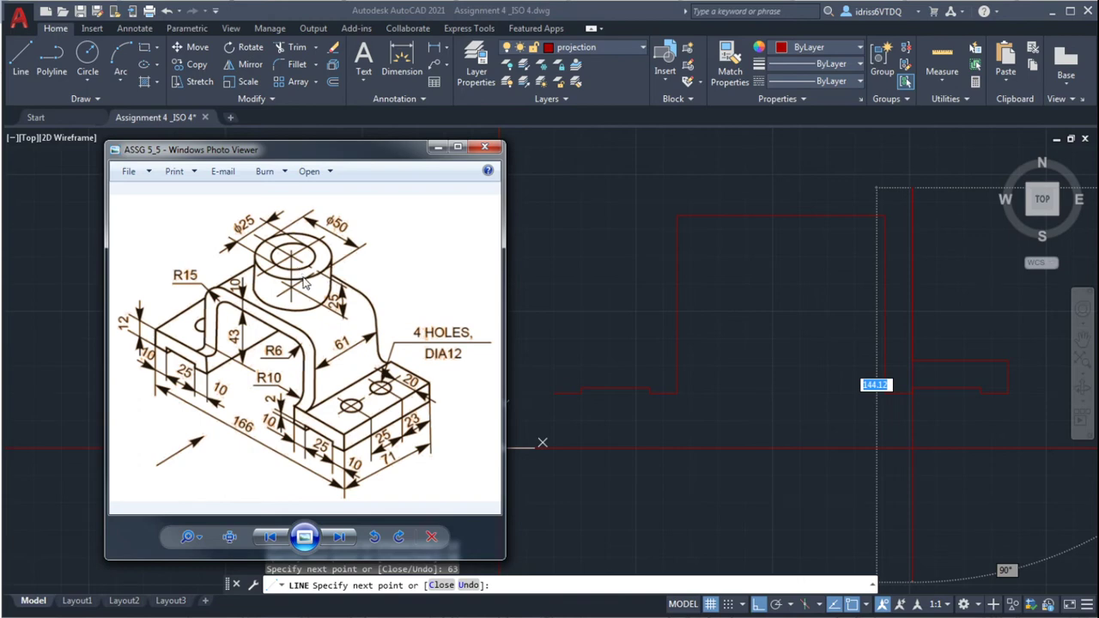
click(606, 291)
key(Escape)
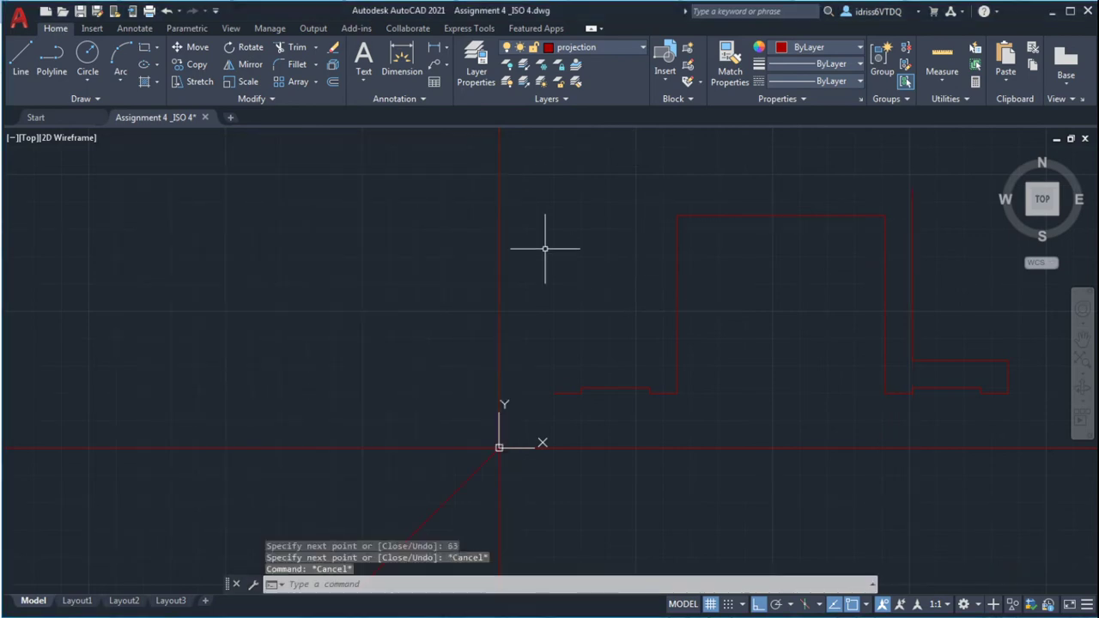
Step: Move the whole red bracket profile onto layer 0
click(534, 157)
click(1047, 448)
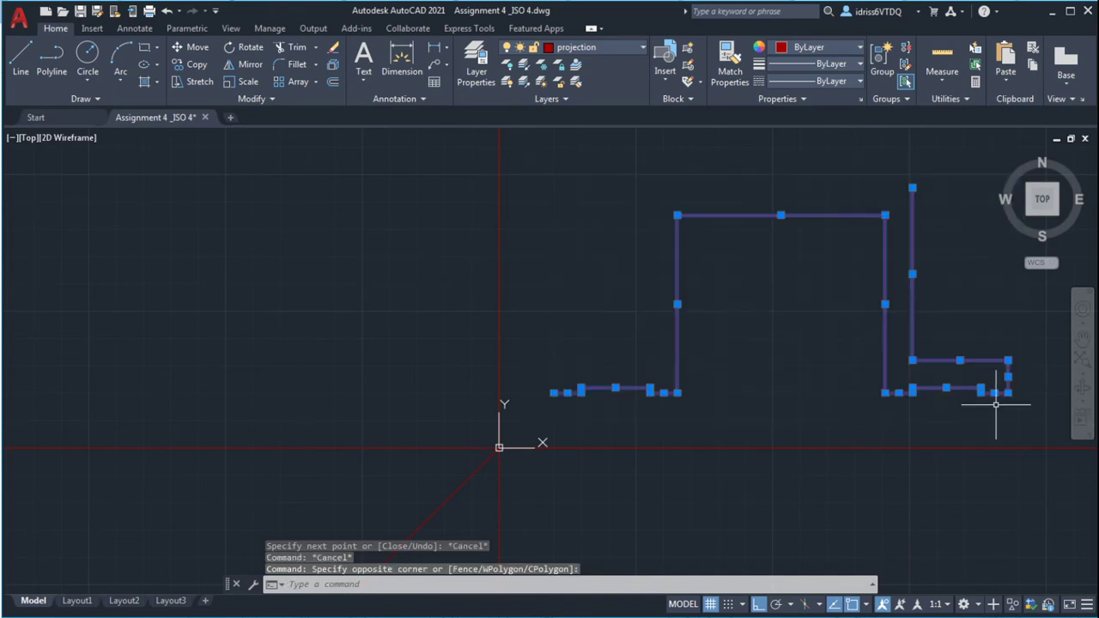
click(601, 47)
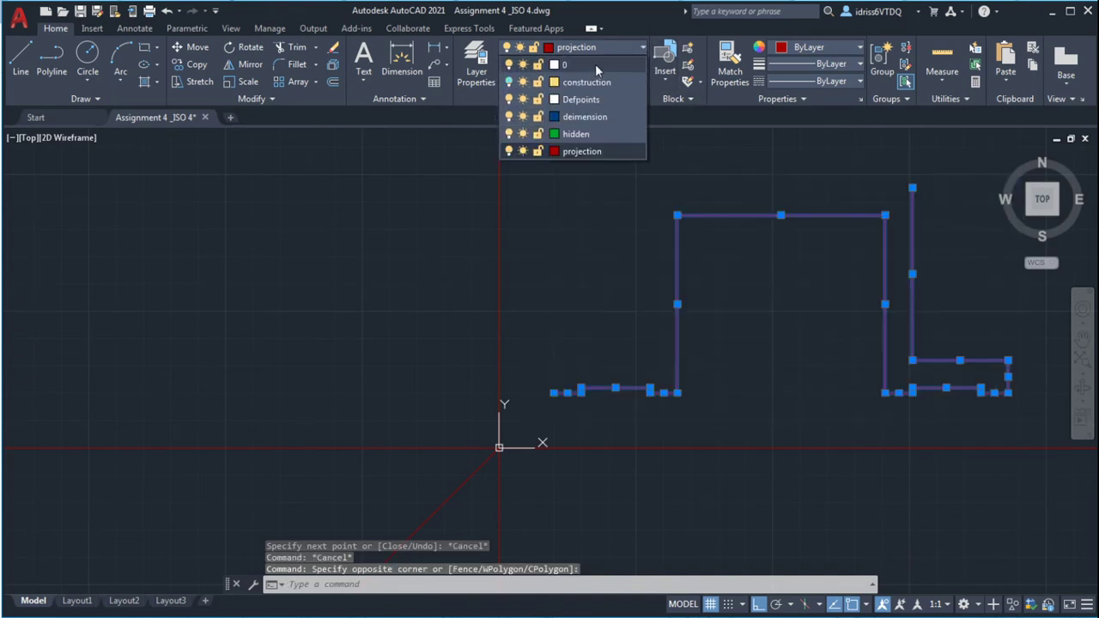
click(584, 64)
click(787, 301)
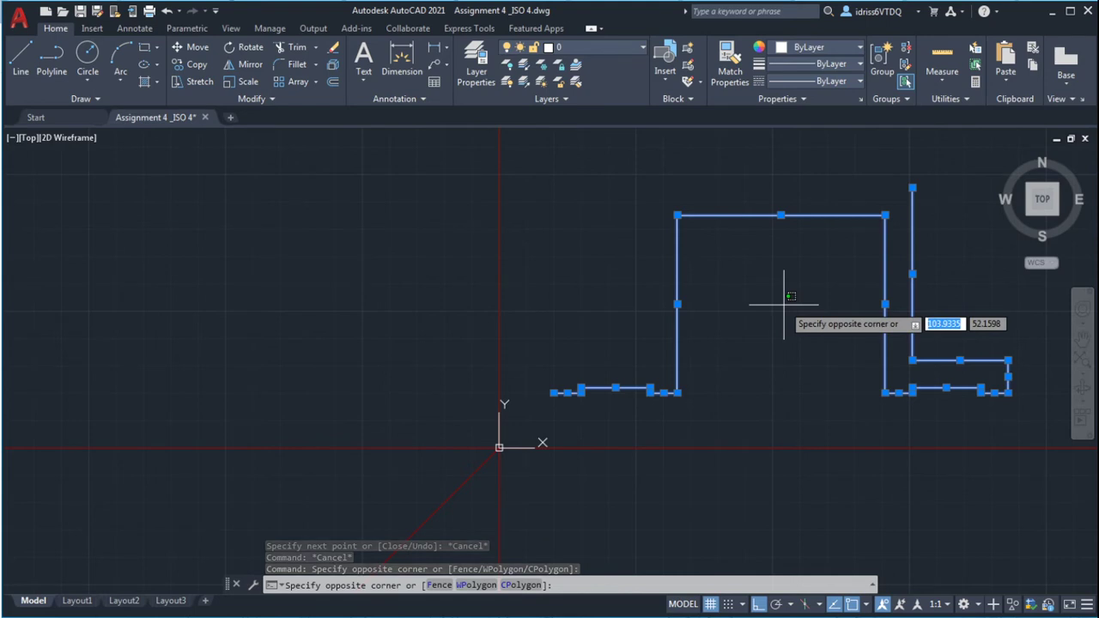
key(Escape)
key(Escape)
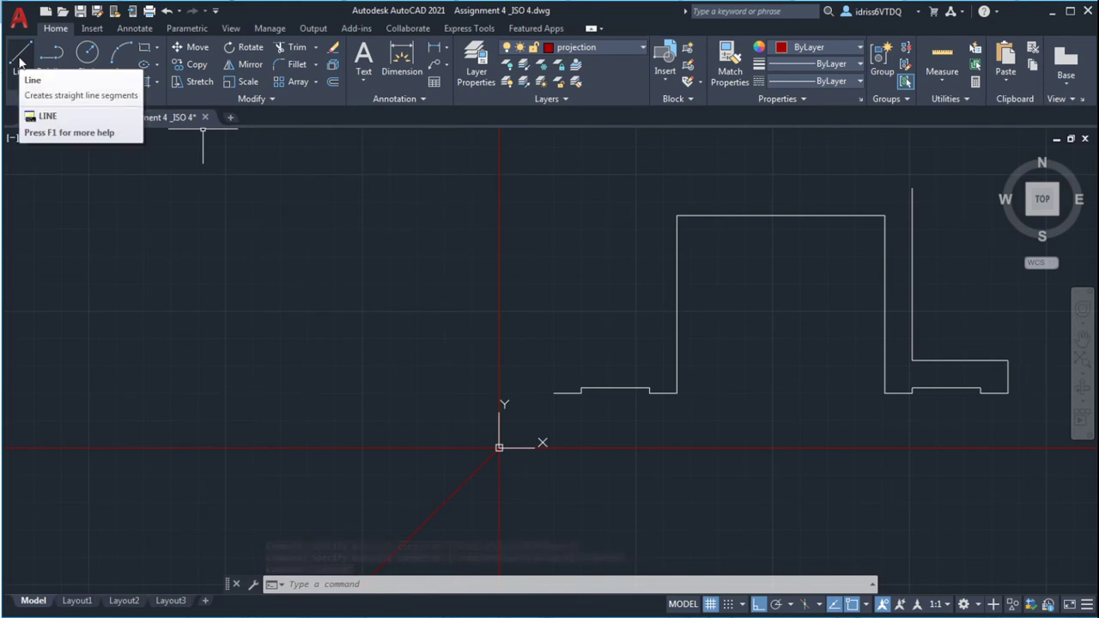
Step: Turn off the projection layer, choosing to keep the current layer on
click(626, 50)
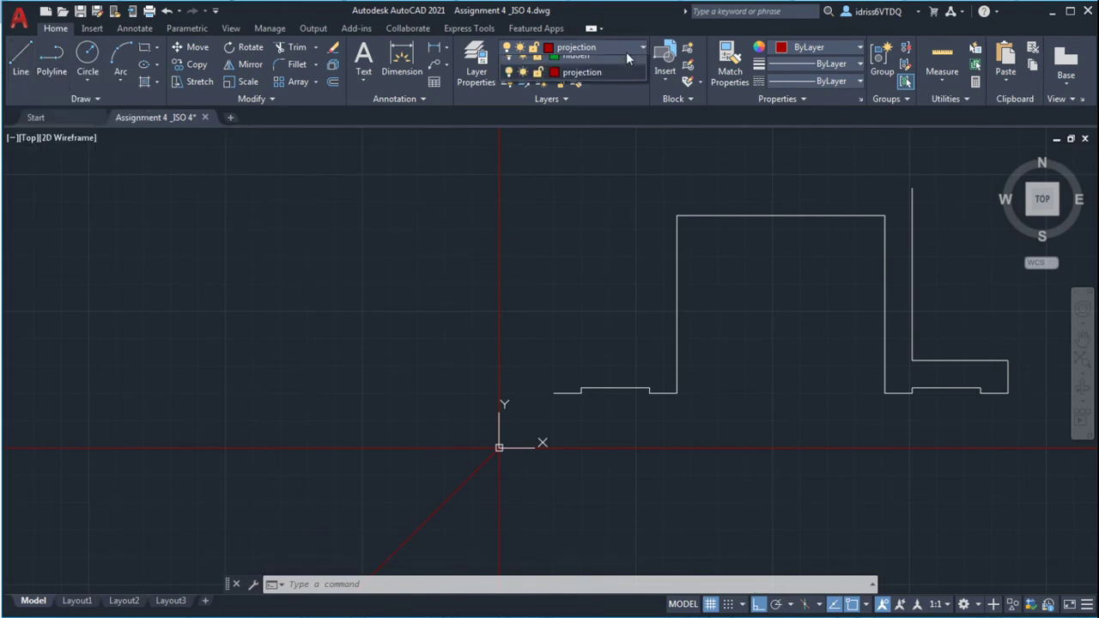
click(509, 151)
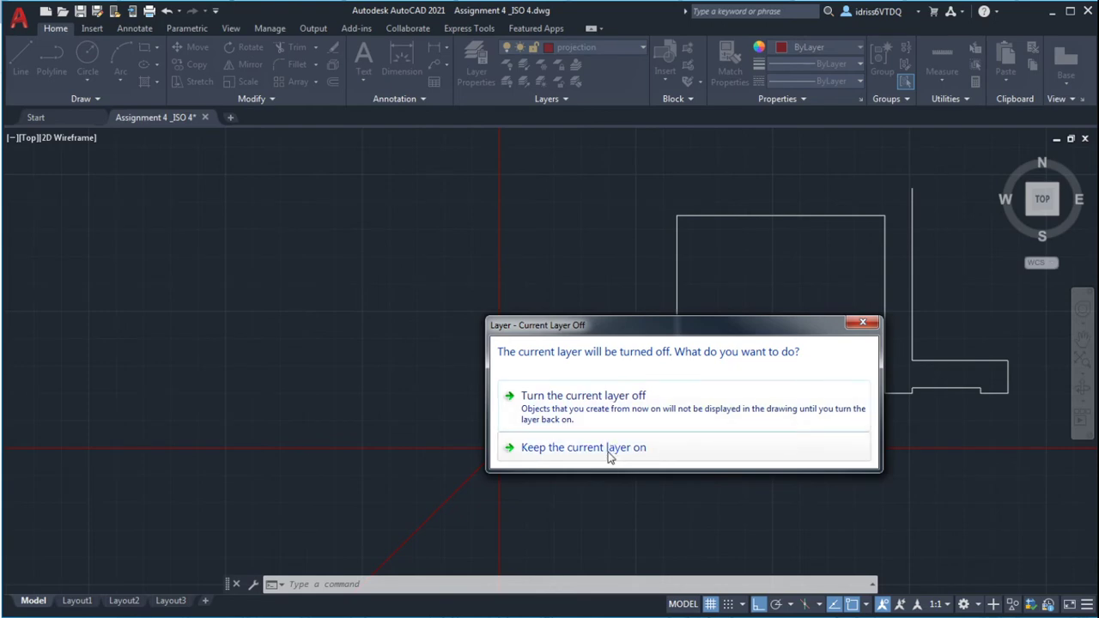
click(594, 413)
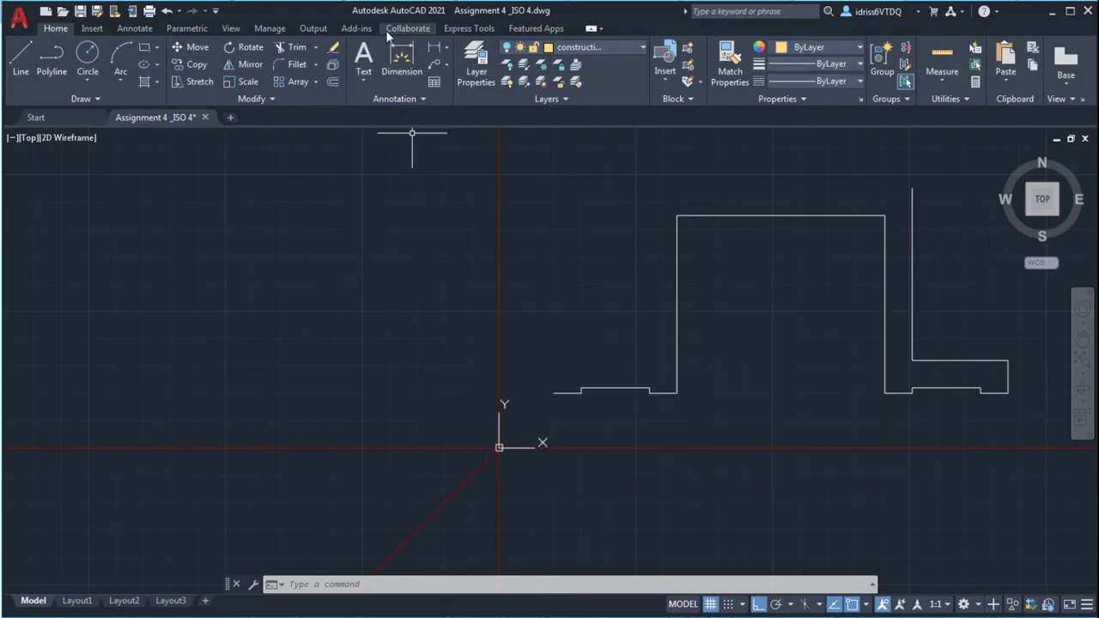
Step: Turn the construction layer back on from the Layer list
click(513, 49)
click(506, 52)
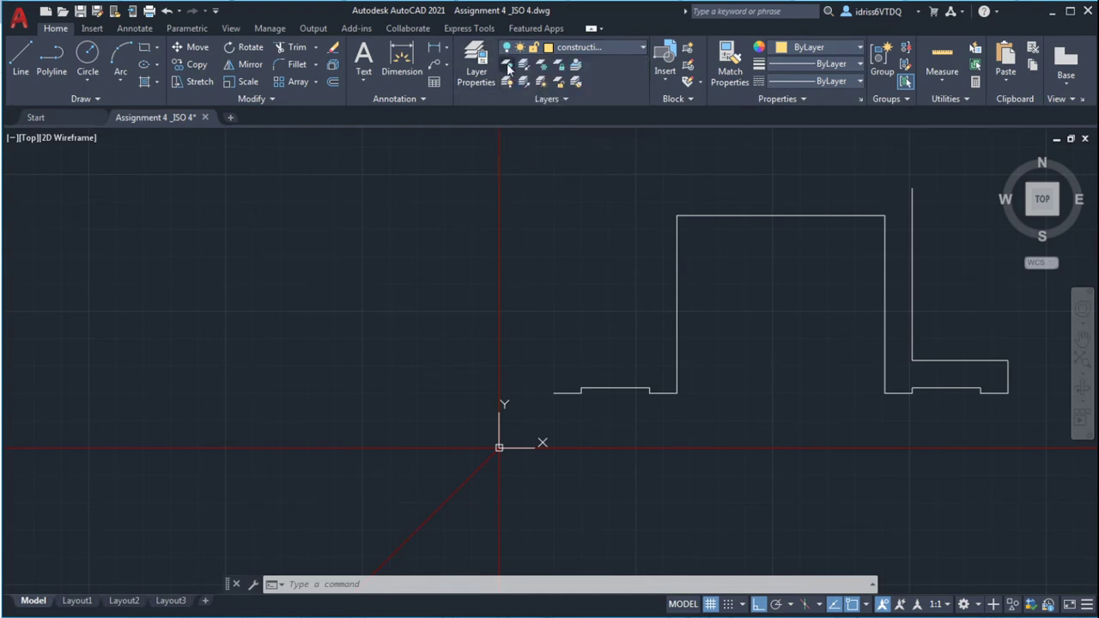
click(507, 66)
click(506, 52)
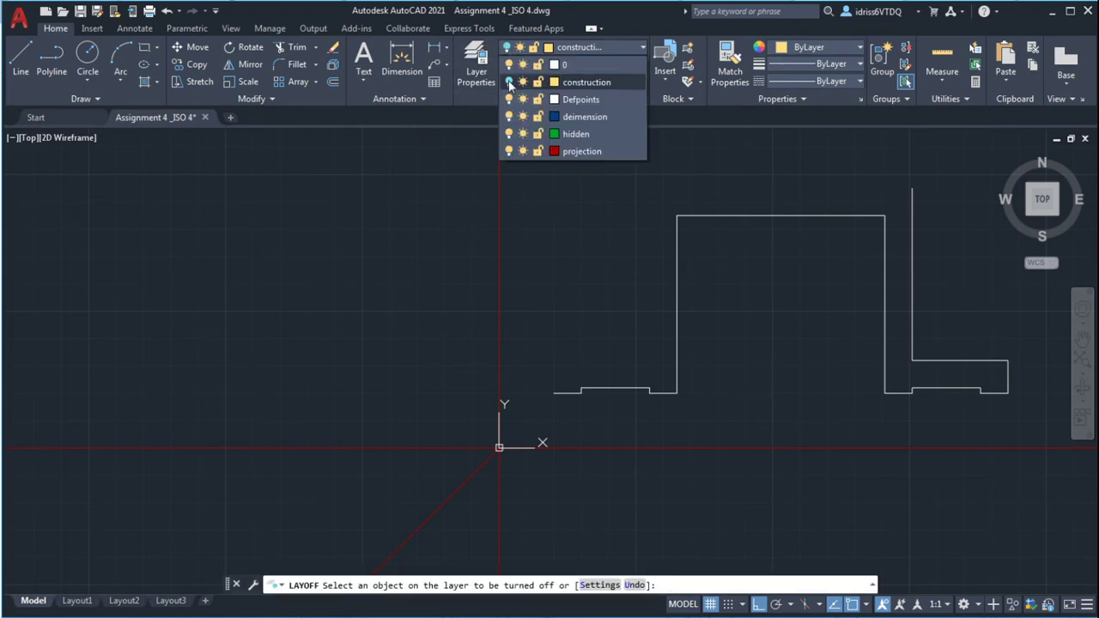
click(510, 83)
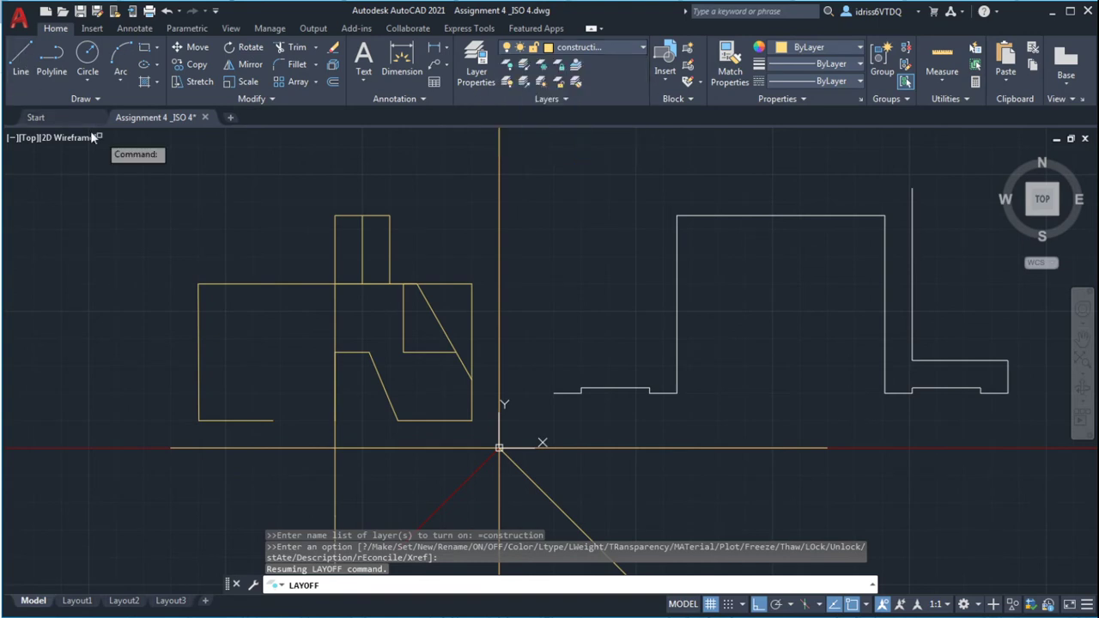
key(Escape)
key(Escape)
Step: Erase the 22 objects of the old yellow drawing on the left
scroll(292, 271, up, 2)
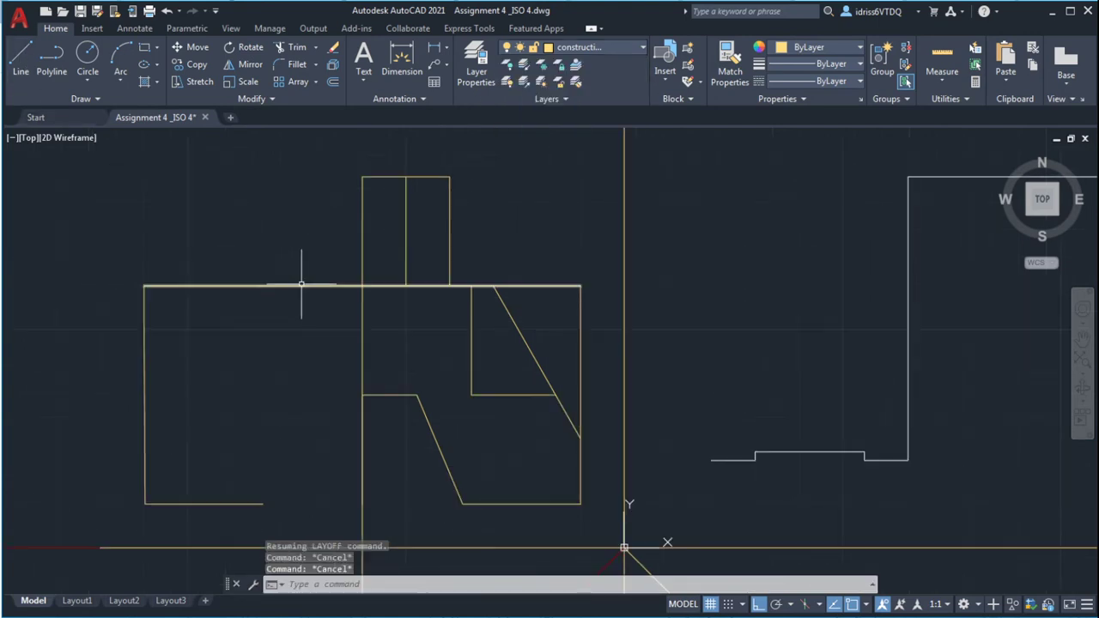
scroll(301, 257, down, 4)
scroll(299, 229, down, 1)
drag(176, 183, 468, 395)
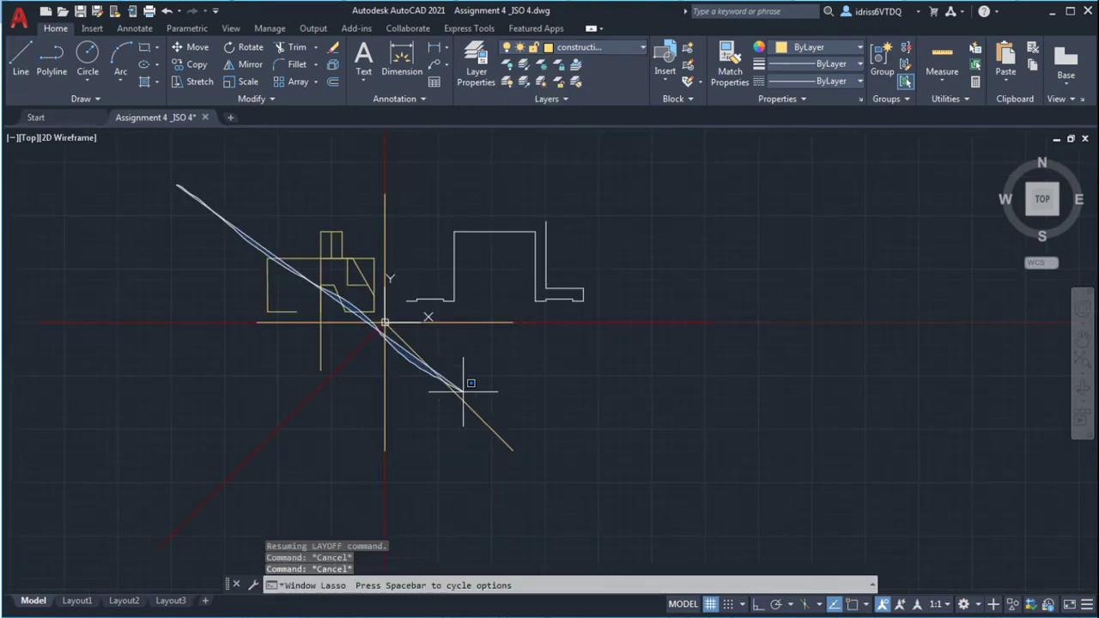
click(208, 178)
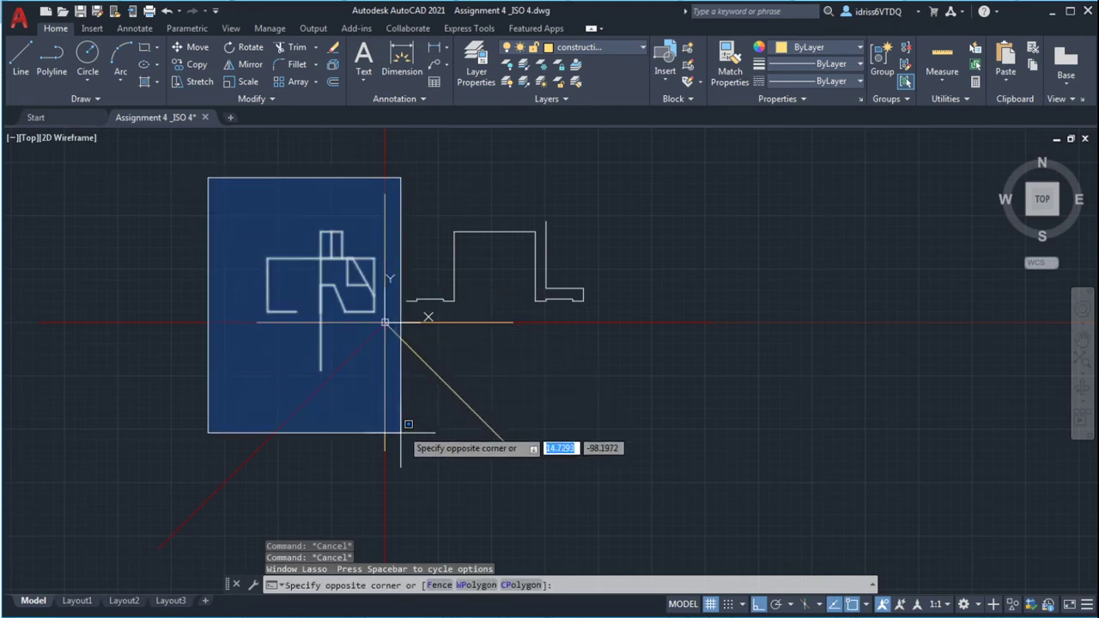
click(392, 378)
key(Delete)
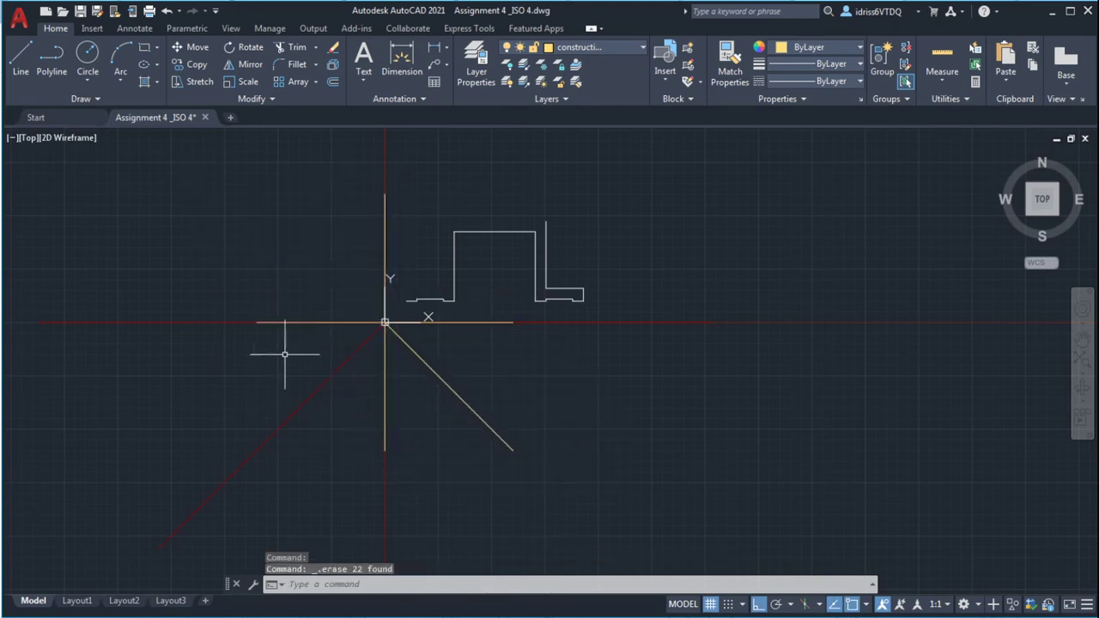
Step: Delete the left horizontal axis line, undo it, and window-select on the canvas
click(296, 322)
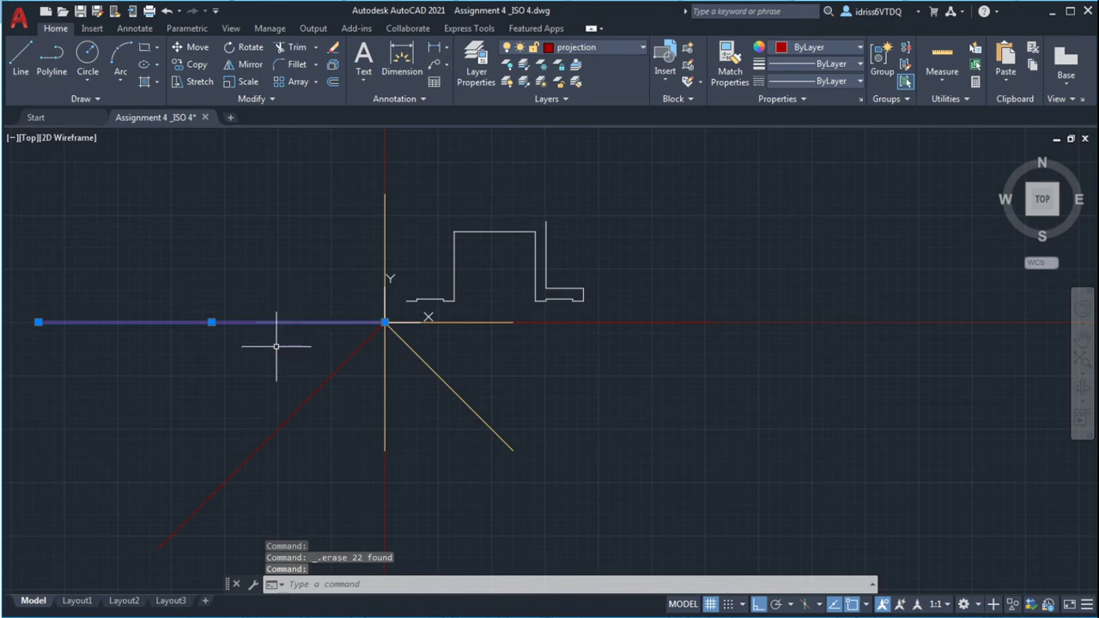
key(Delete)
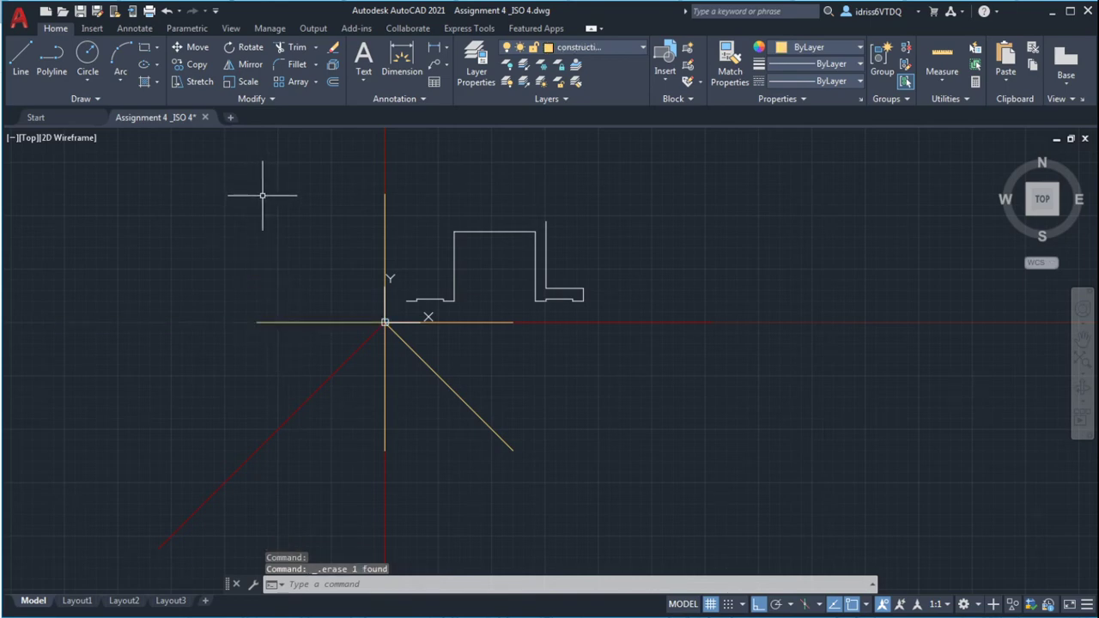
key(ctrl+z)
drag(258, 176, 272, 270)
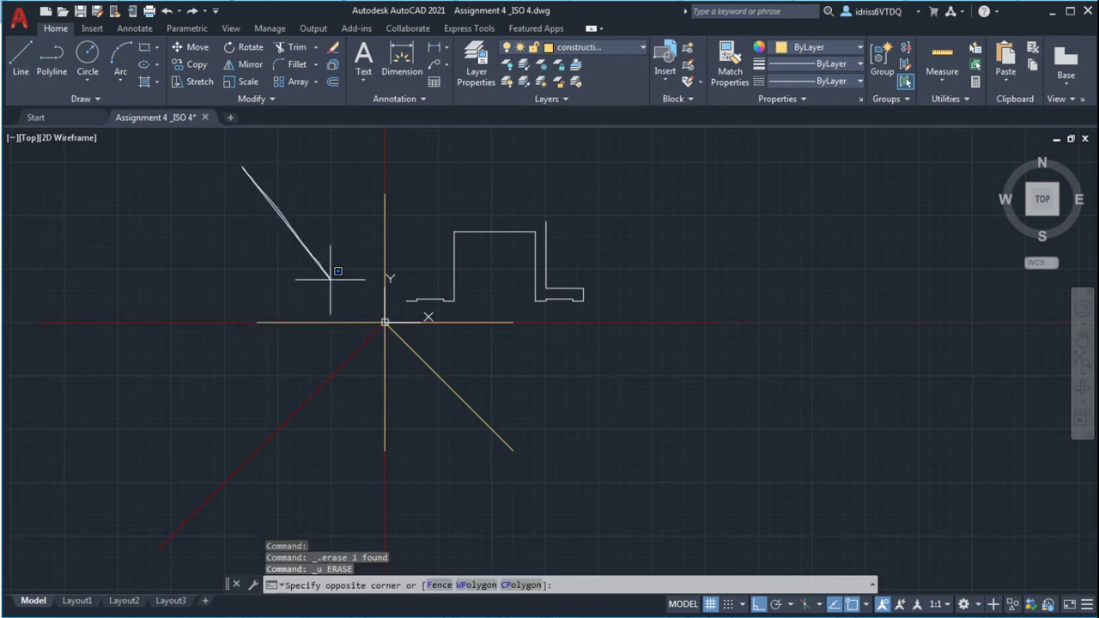
click(226, 177)
click(410, 396)
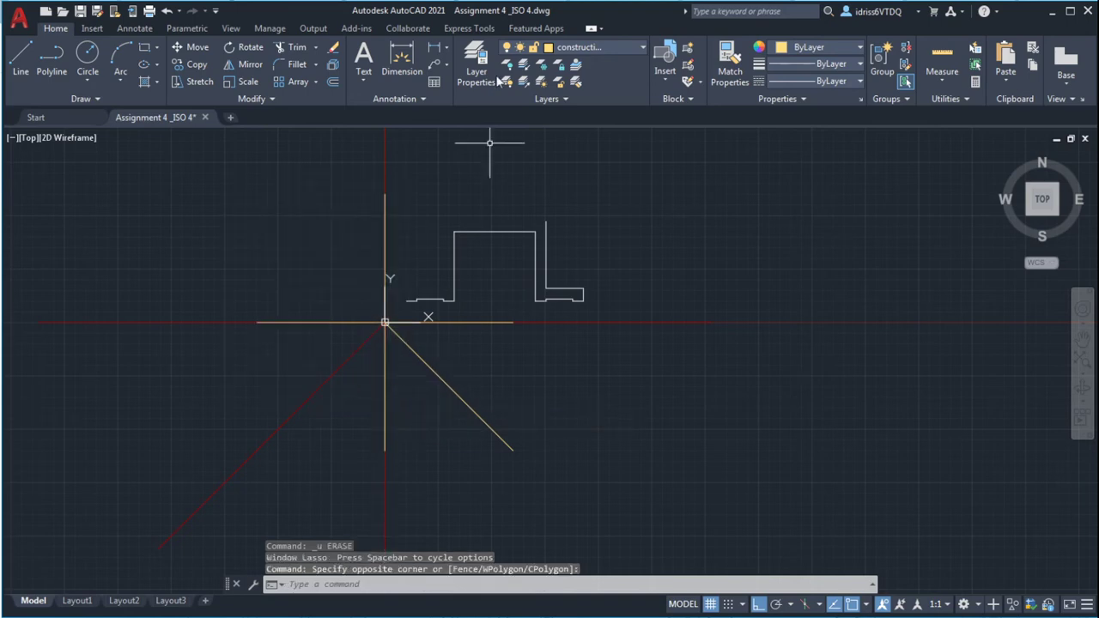
Step: Hide the projection and 0 layers and delete the remaining construction lines and circle
click(621, 47)
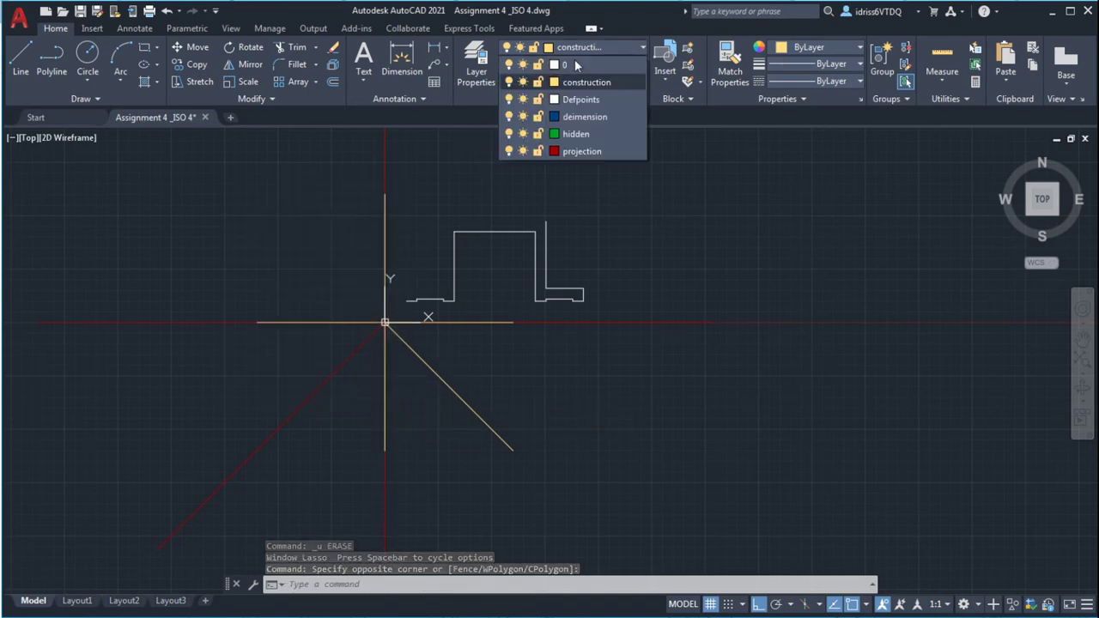
click(509, 151)
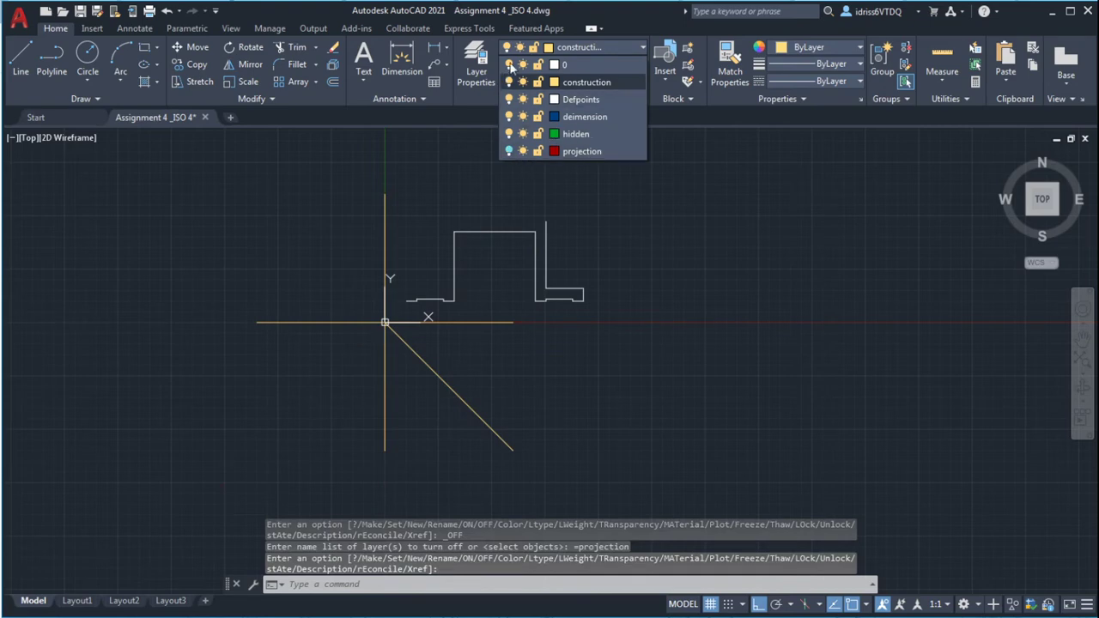
click(509, 65)
drag(175, 170, 510, 459)
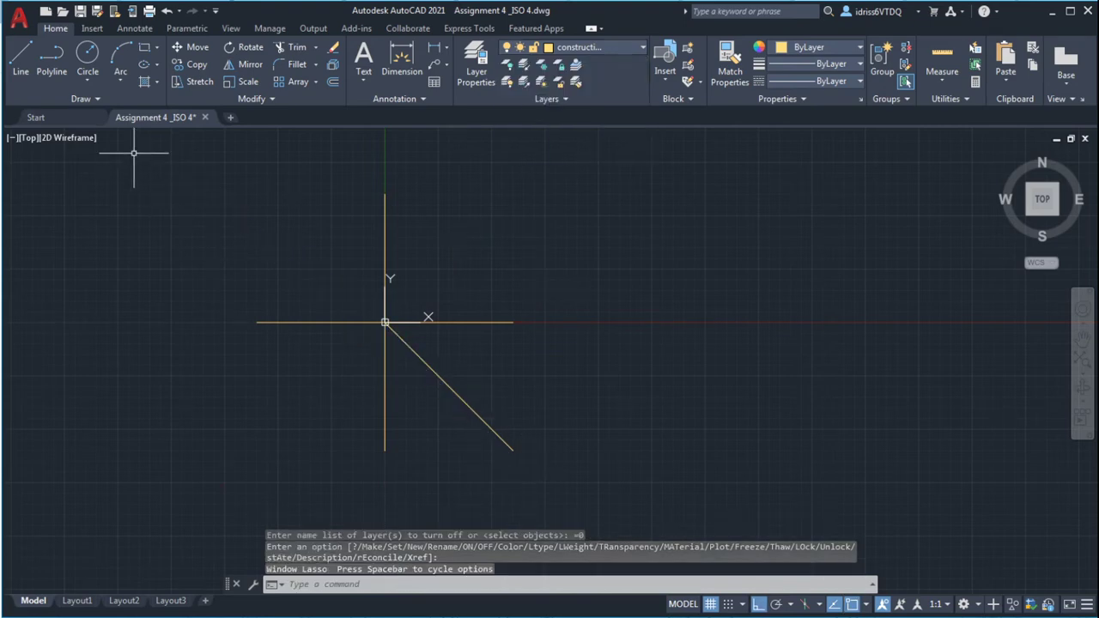
click(145, 160)
click(535, 477)
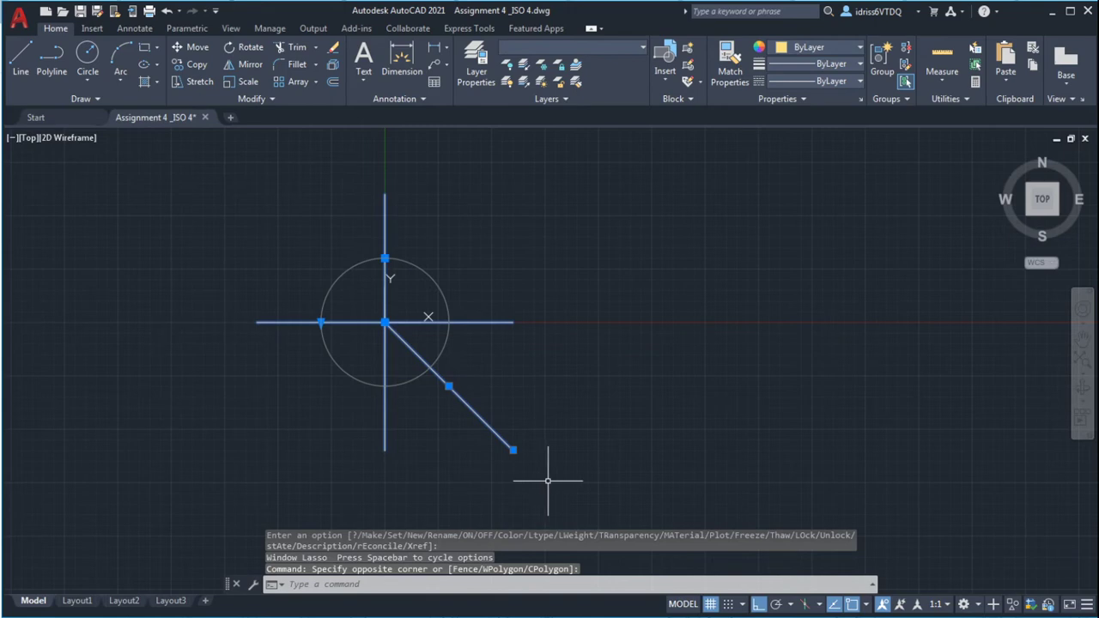
key(Delete)
Step: Turn layers 0 and projection back on to show the outline and axes
click(633, 47)
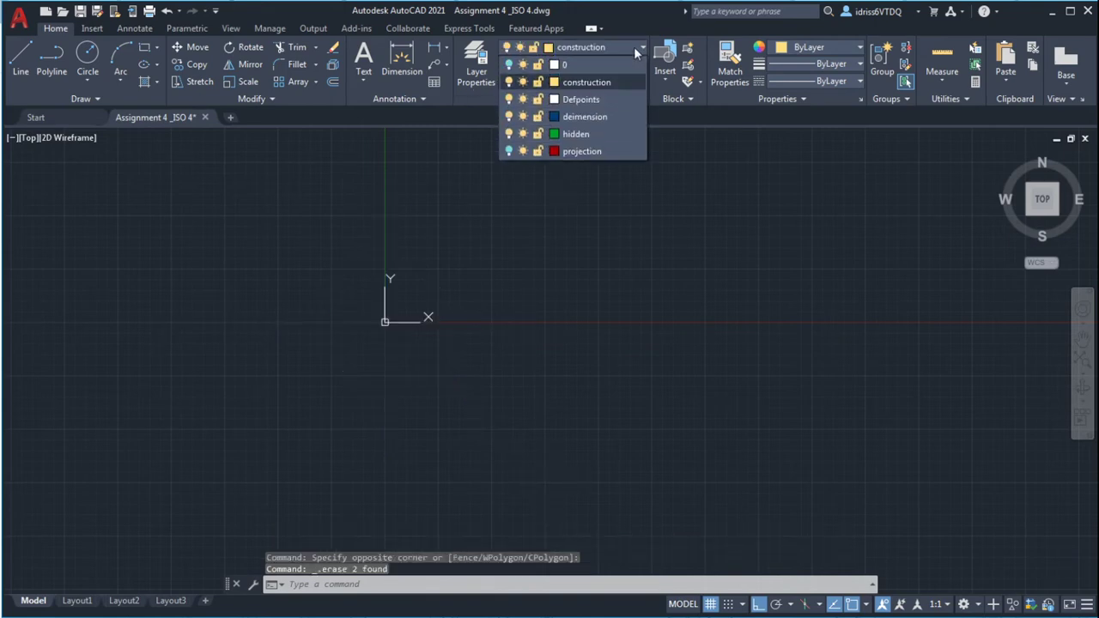
click(508, 64)
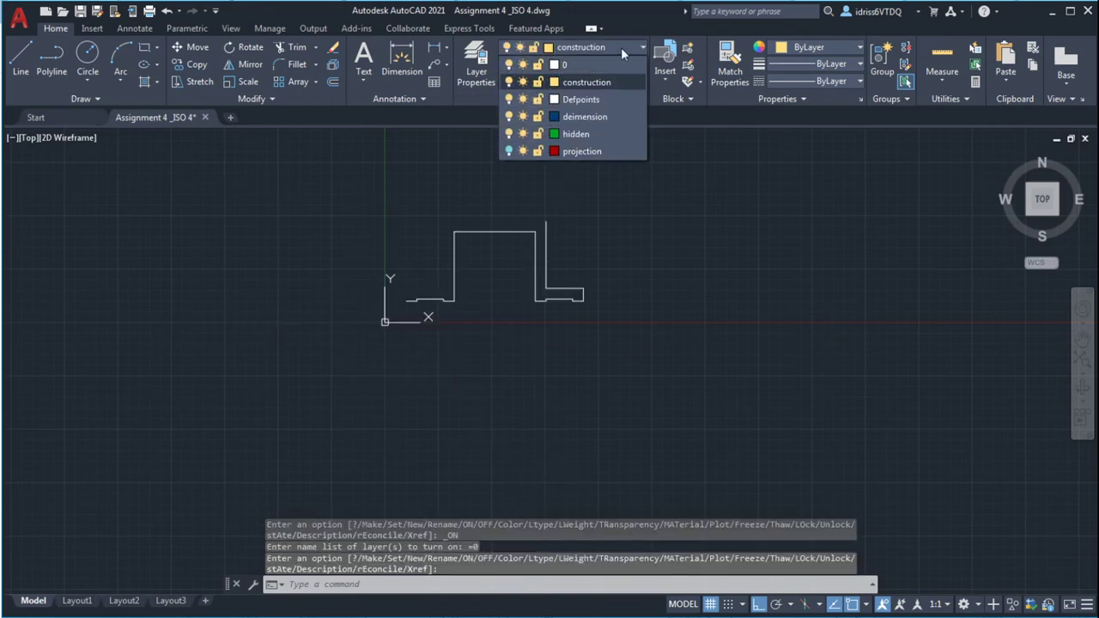
click(624, 51)
click(628, 50)
click(509, 152)
scroll(464, 198, up, 4)
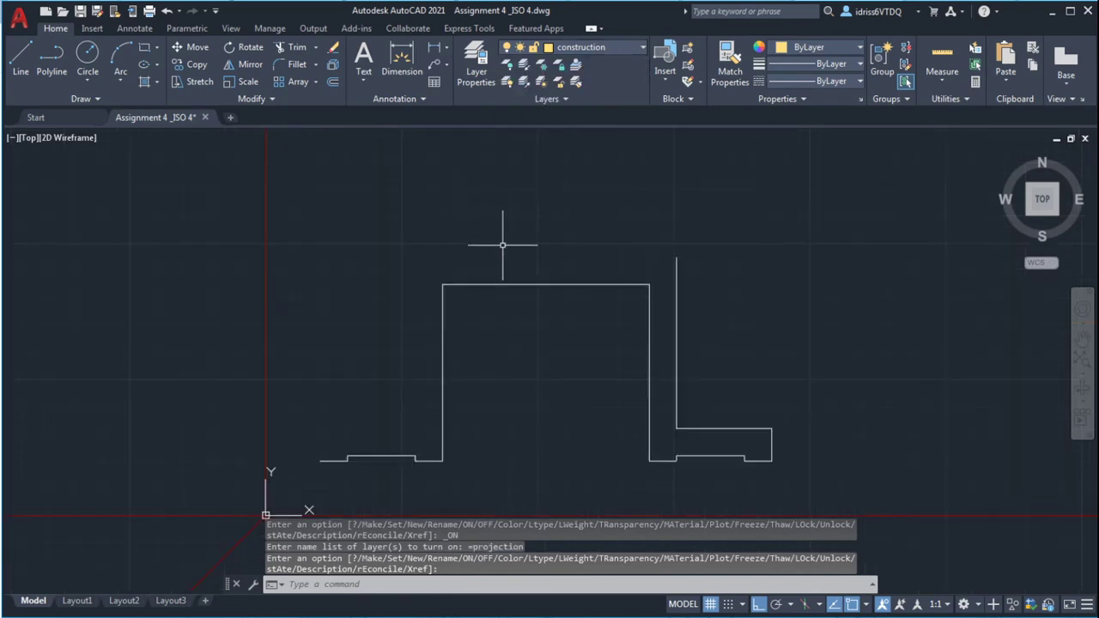
Step: Draw a vertical line up from the top edge and trim the edge left of it
click(20, 55)
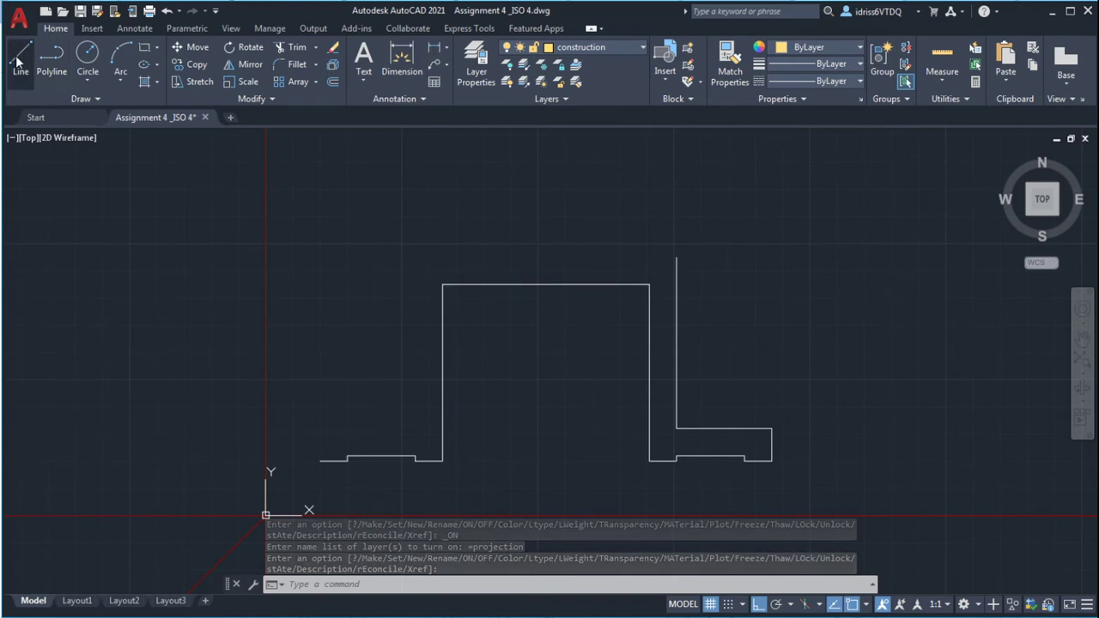
click(546, 285)
click(546, 155)
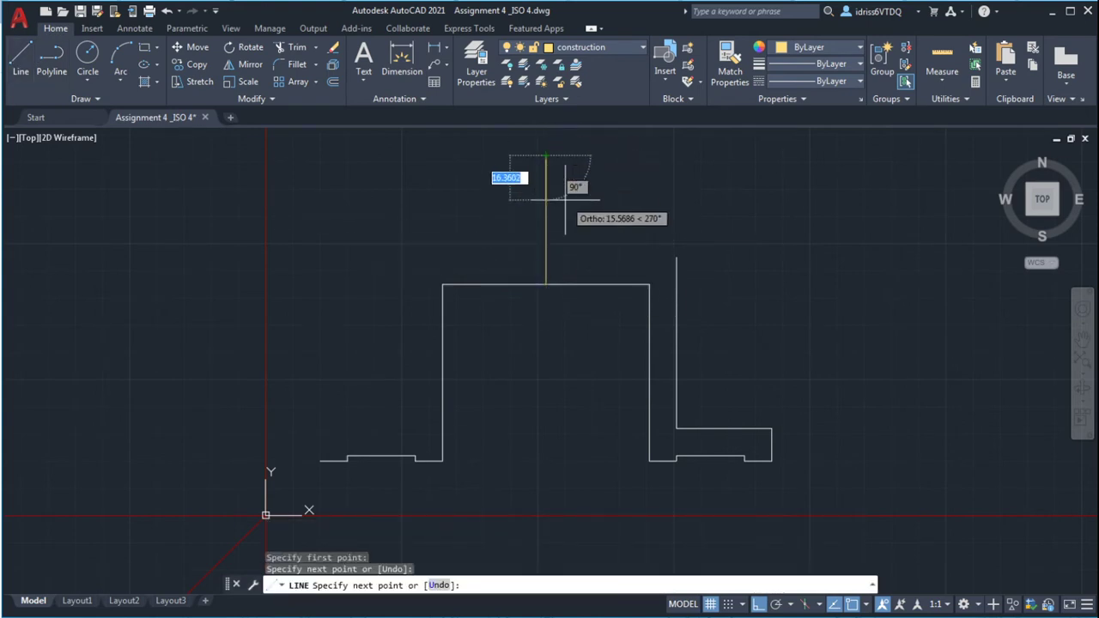
key(Escape)
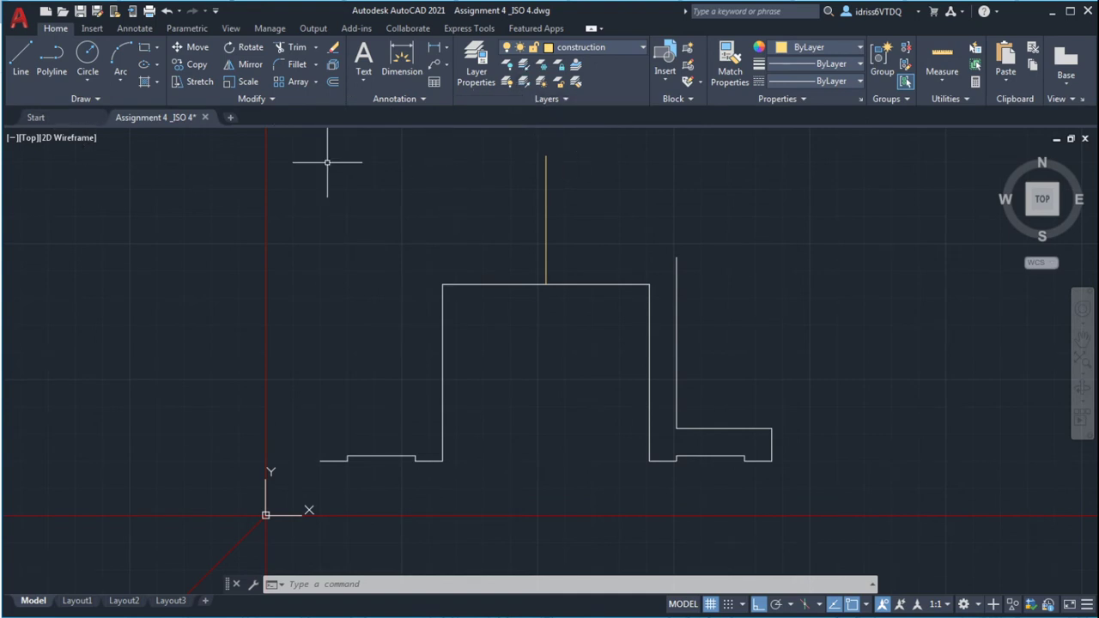
text(trim)
key(Return)
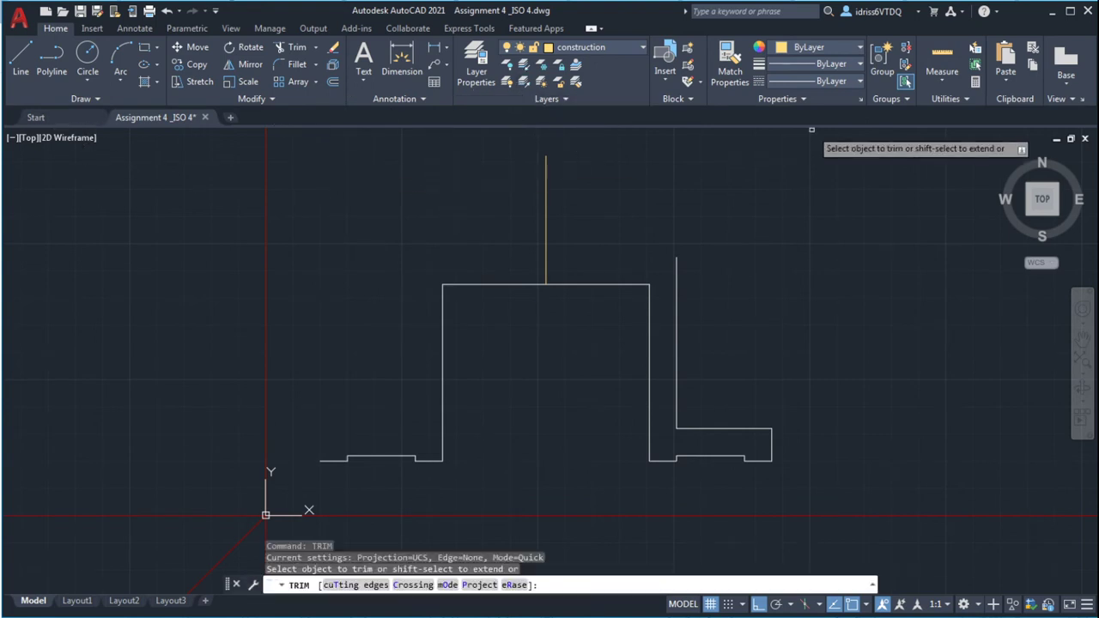
click(482, 281)
key(Escape)
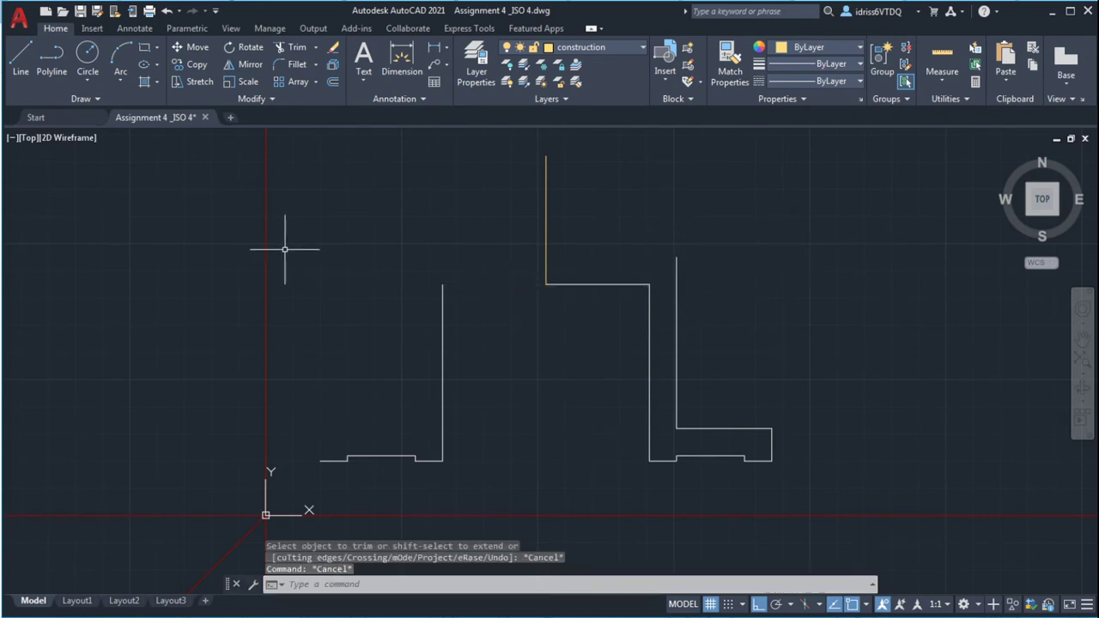
Step: Window-select and delete the outline's left L-shaped portion
drag(287, 251, 473, 478)
click(297, 253)
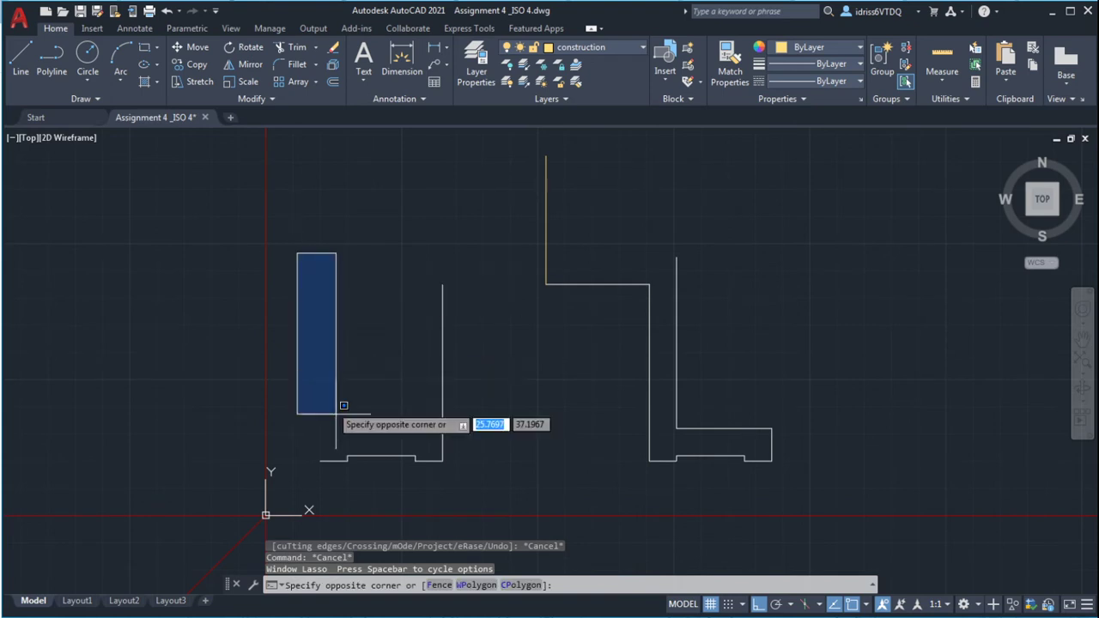
click(471, 496)
key(Delete)
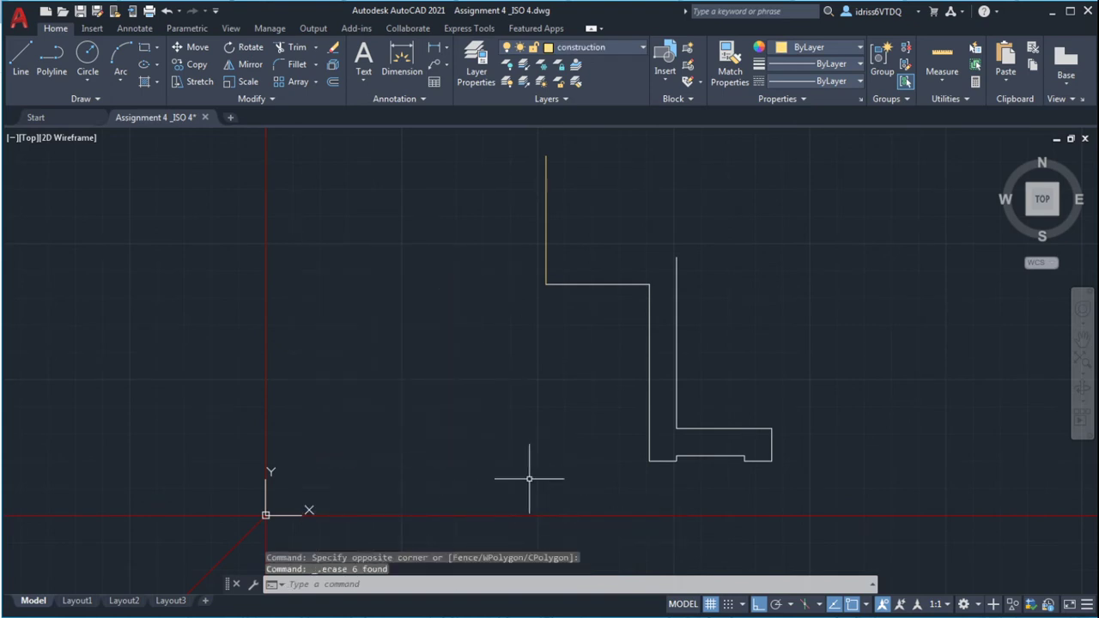
click(21, 60)
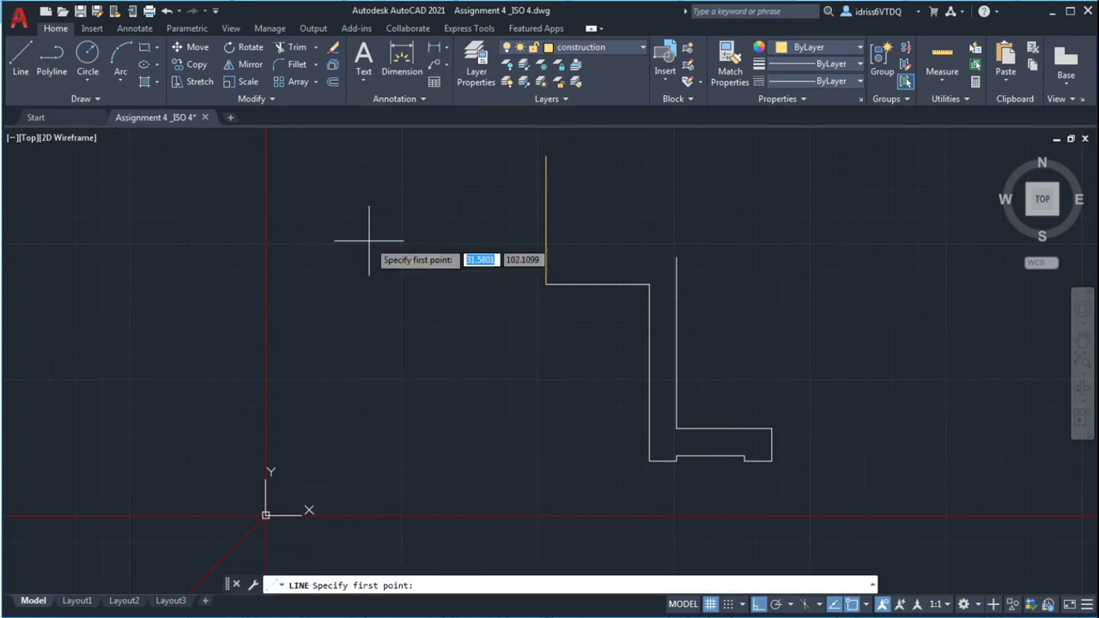
Step: On layer 0, draw a horizontal line from the right vertical's top to the yellow line
click(675, 257)
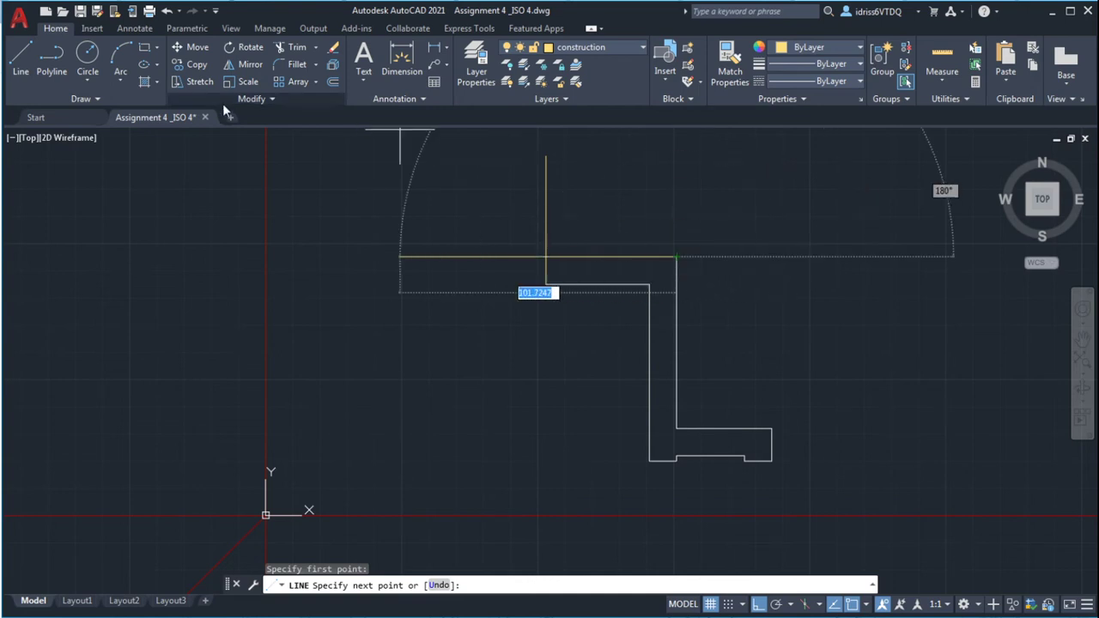
click(21, 57)
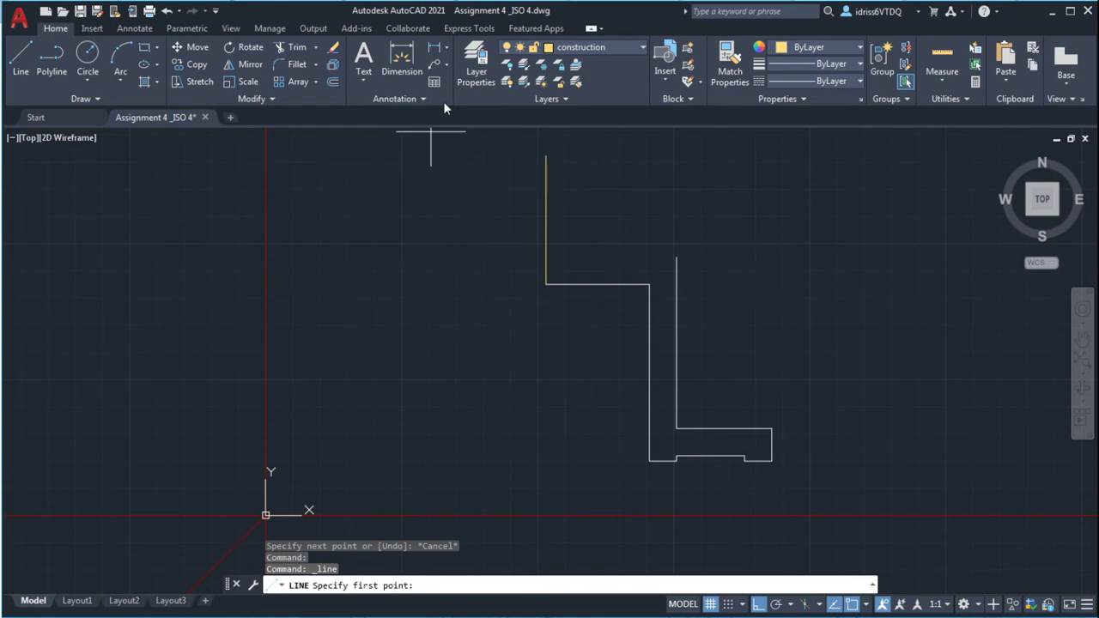
click(643, 47)
click(615, 64)
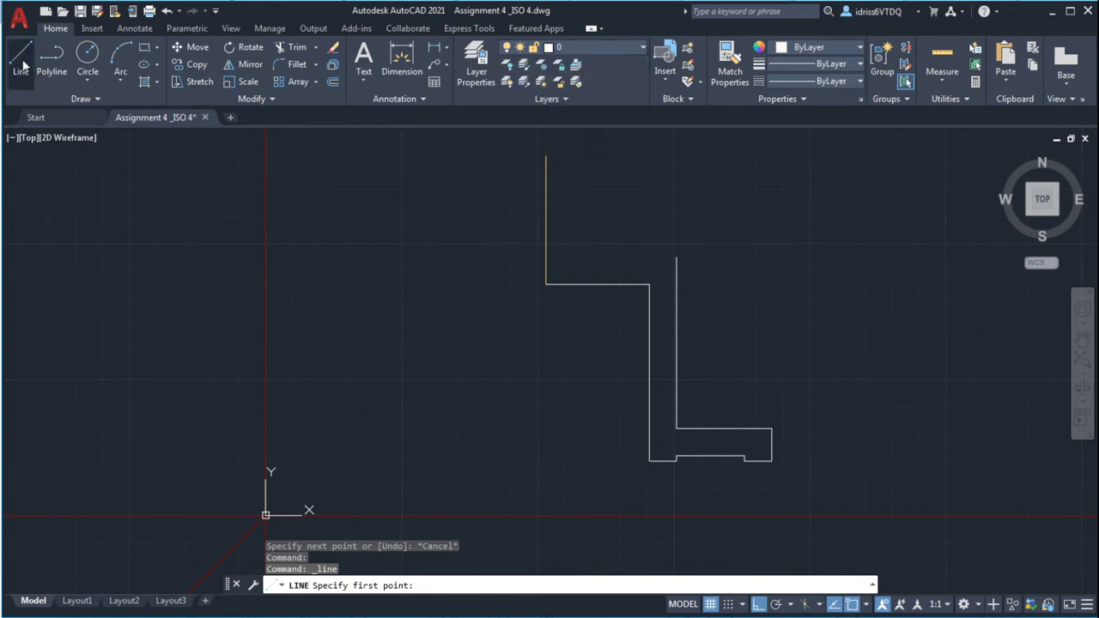
click(677, 256)
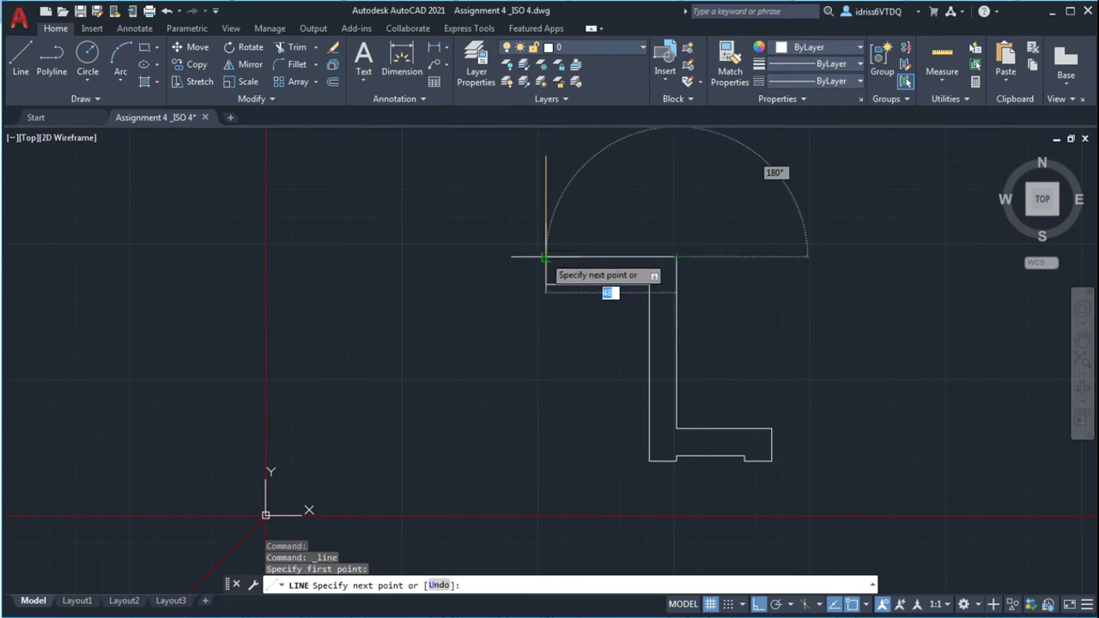
click(544, 257)
key(Escape)
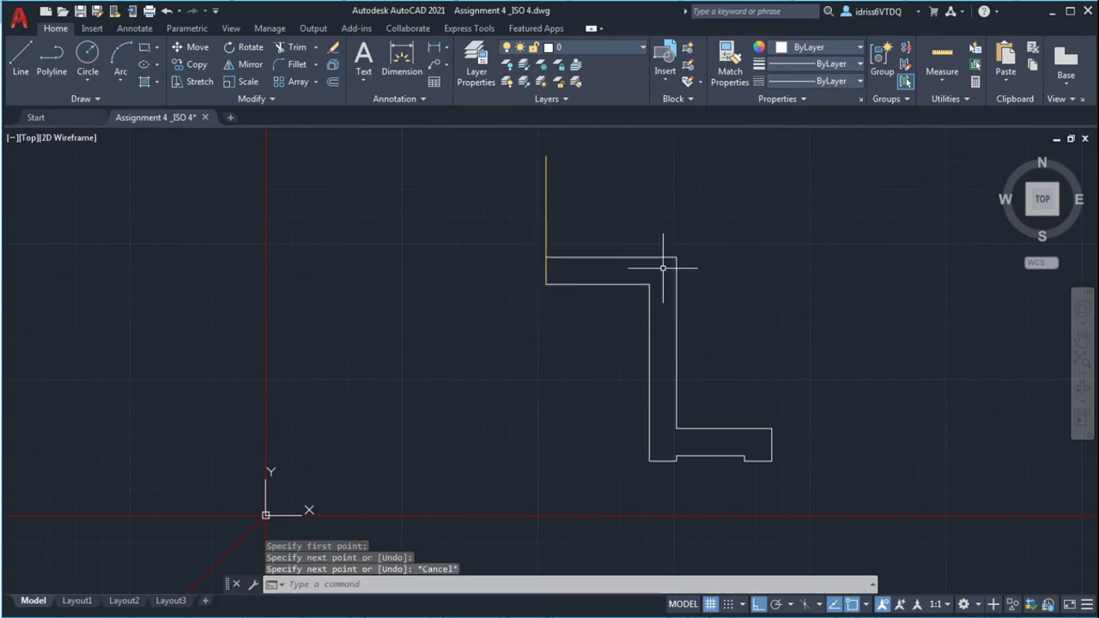
key(alt+Tab)
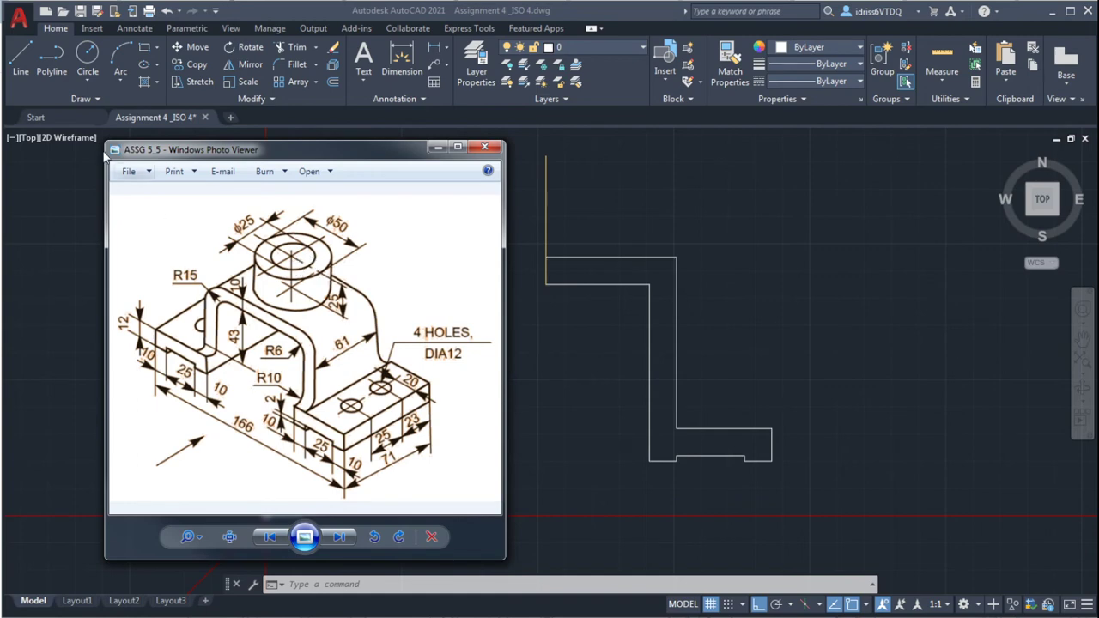
Step: On the construction layer, draw the square's 25-unit upward side from the L's top-left corner
click(429, 229)
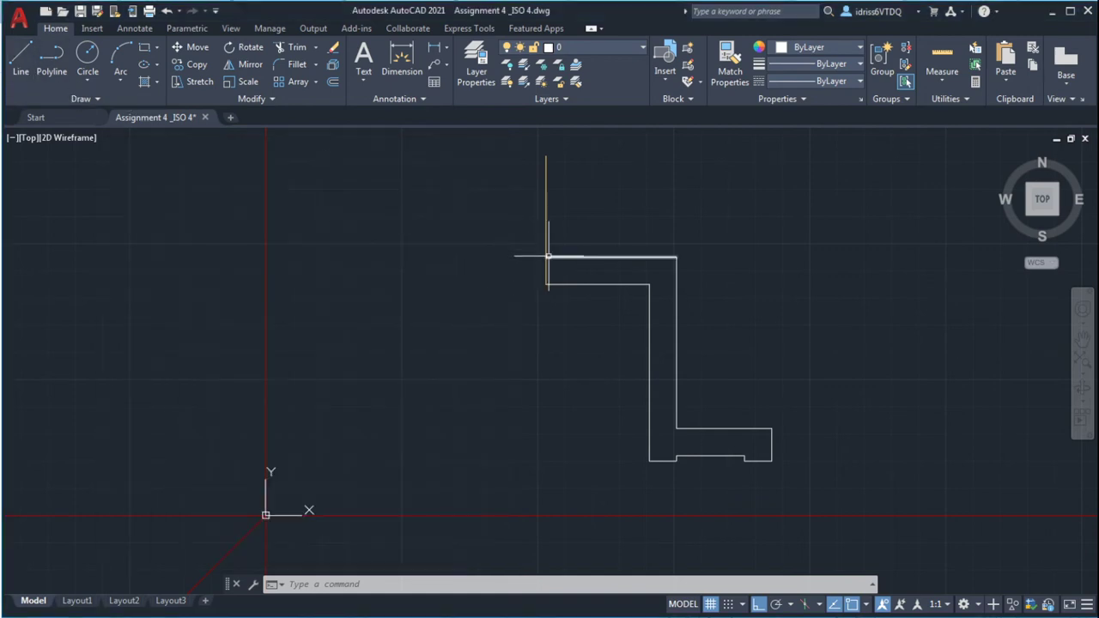
click(24, 54)
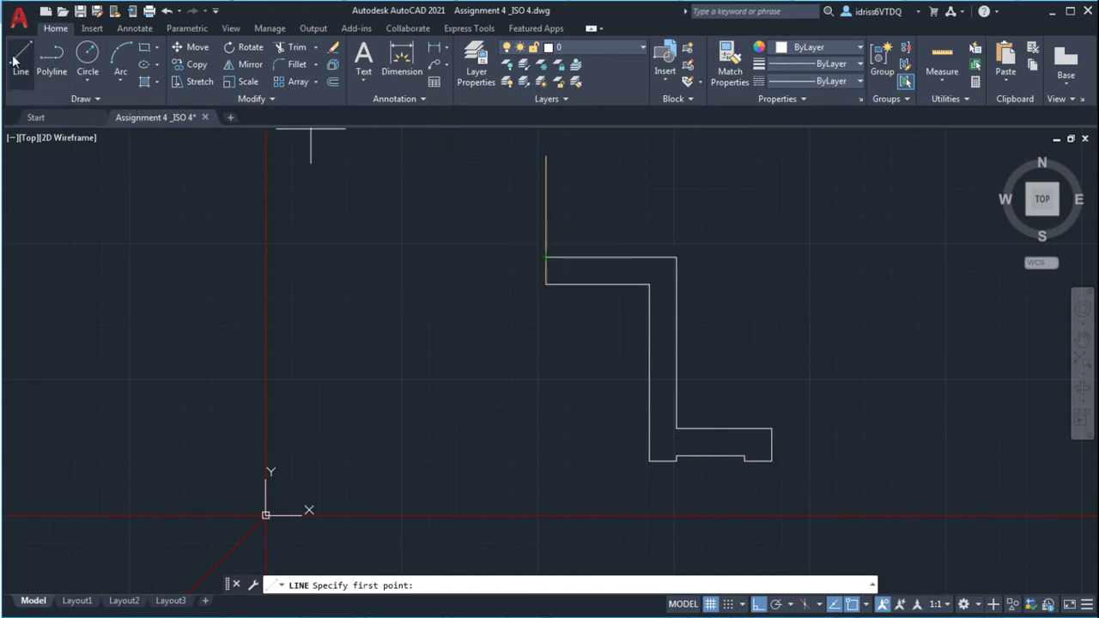
click(574, 45)
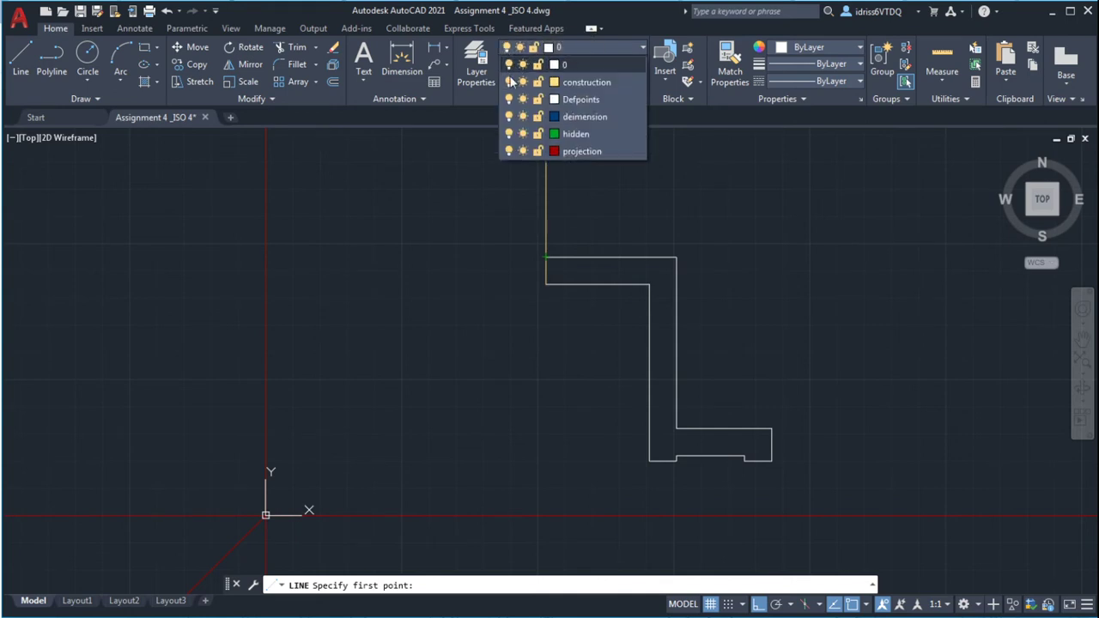
click(595, 82)
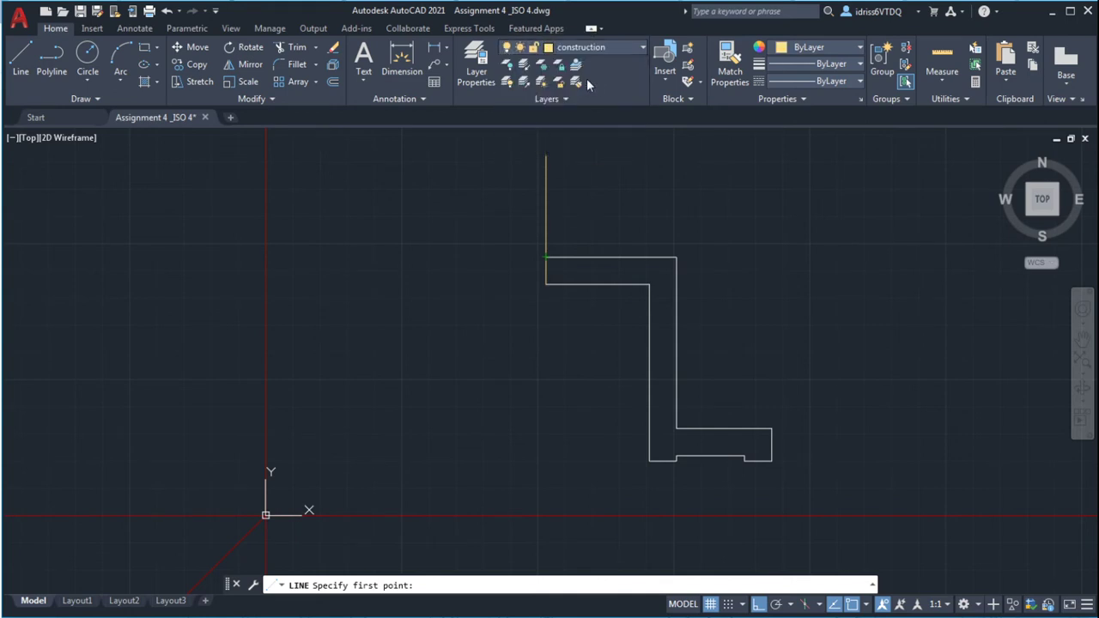
click(21, 59)
click(546, 256)
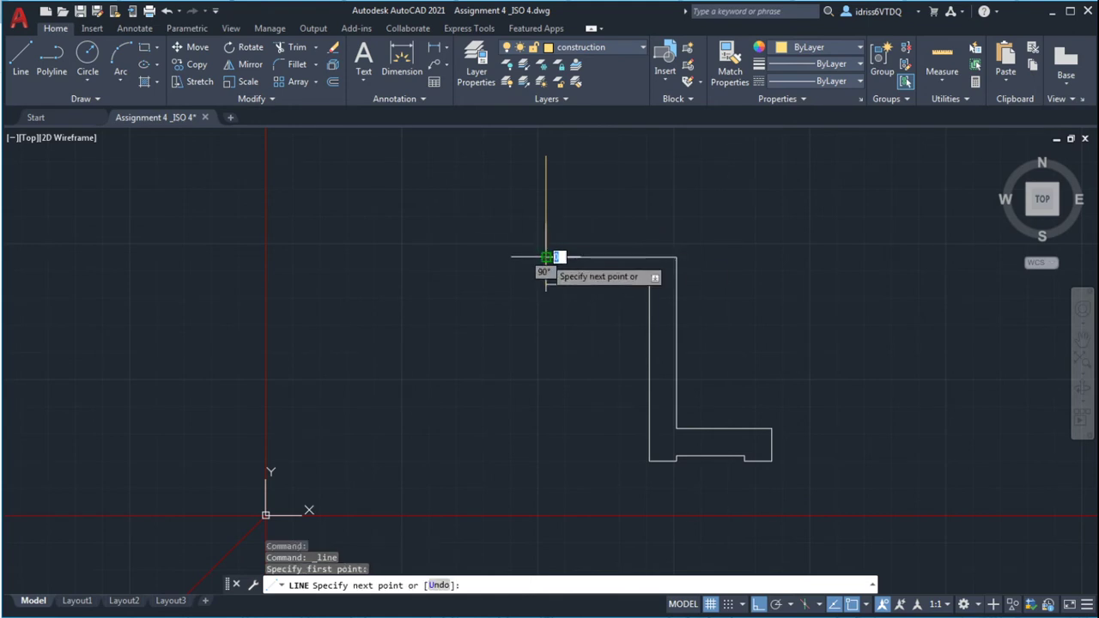
text(25)
key(Return)
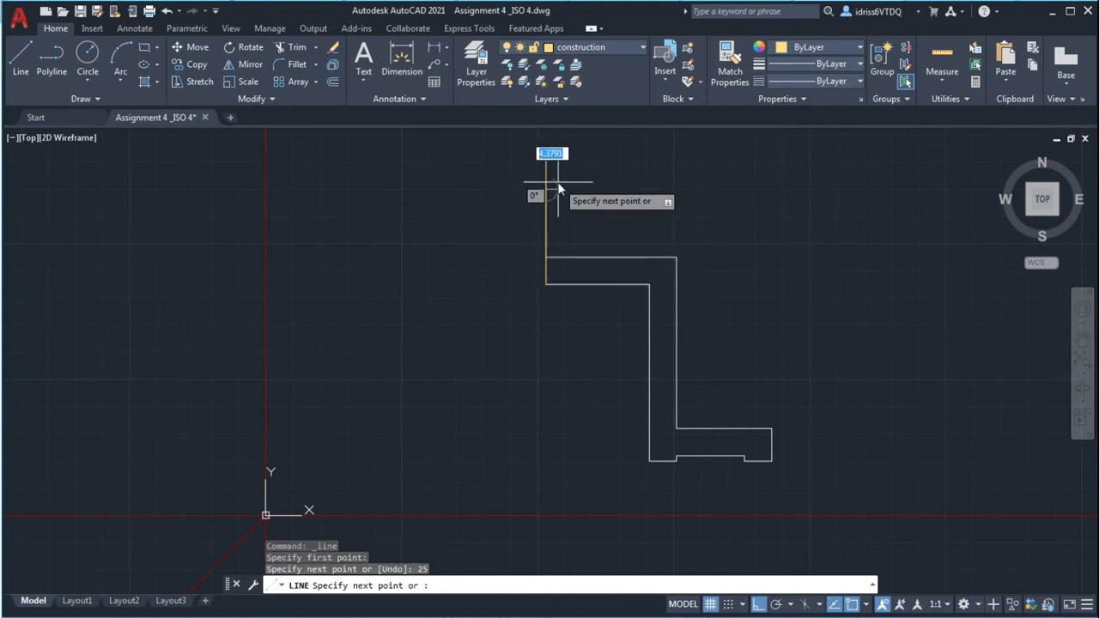
Step: Switch to layer 0, draw the 25-unit top side, and drop back down to close the square
click(641, 48)
click(625, 65)
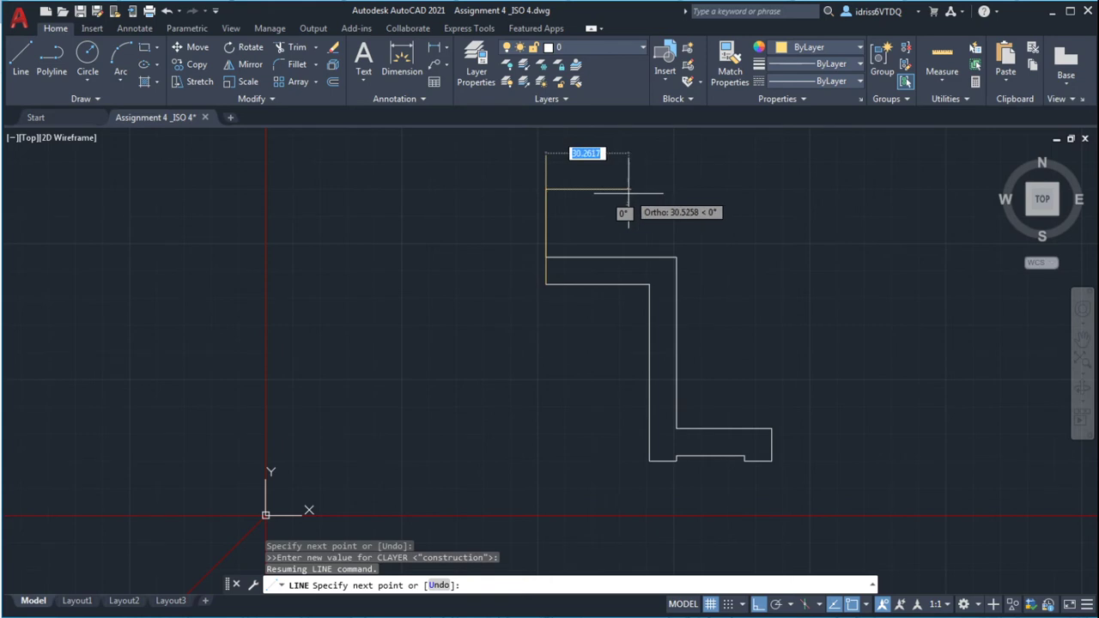
text(25)
key(Return)
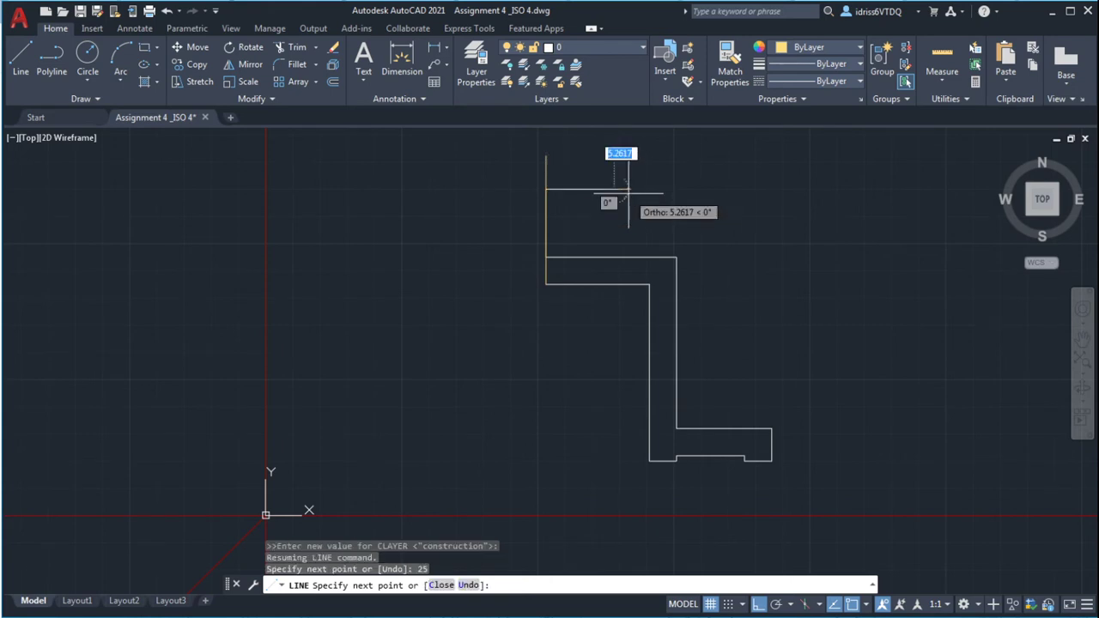
click(613, 257)
key(Escape)
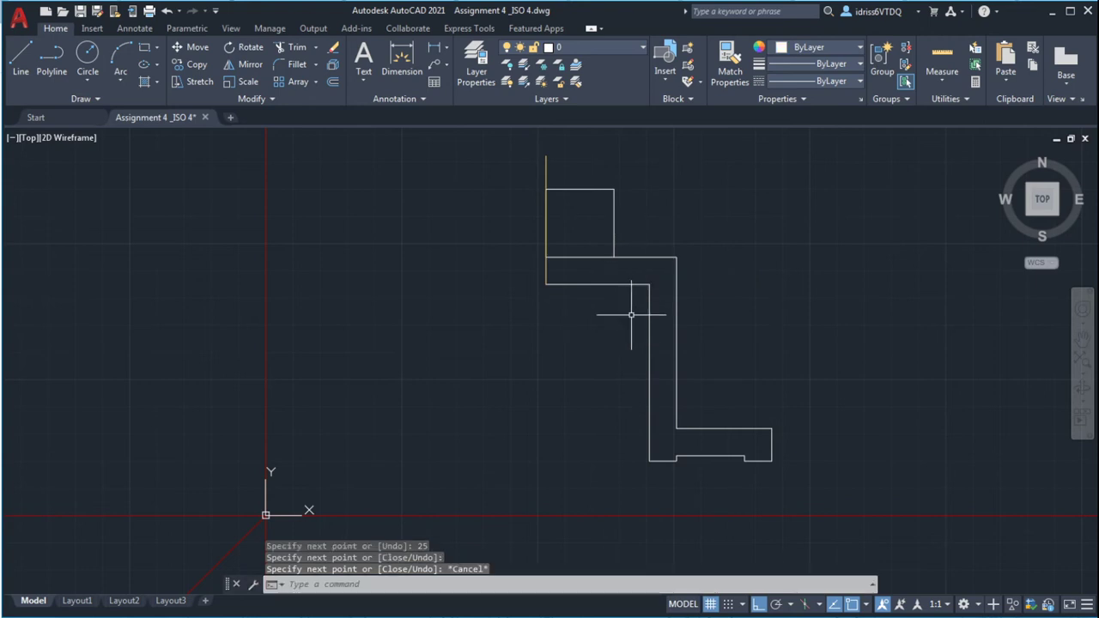
key(alt+Tab)
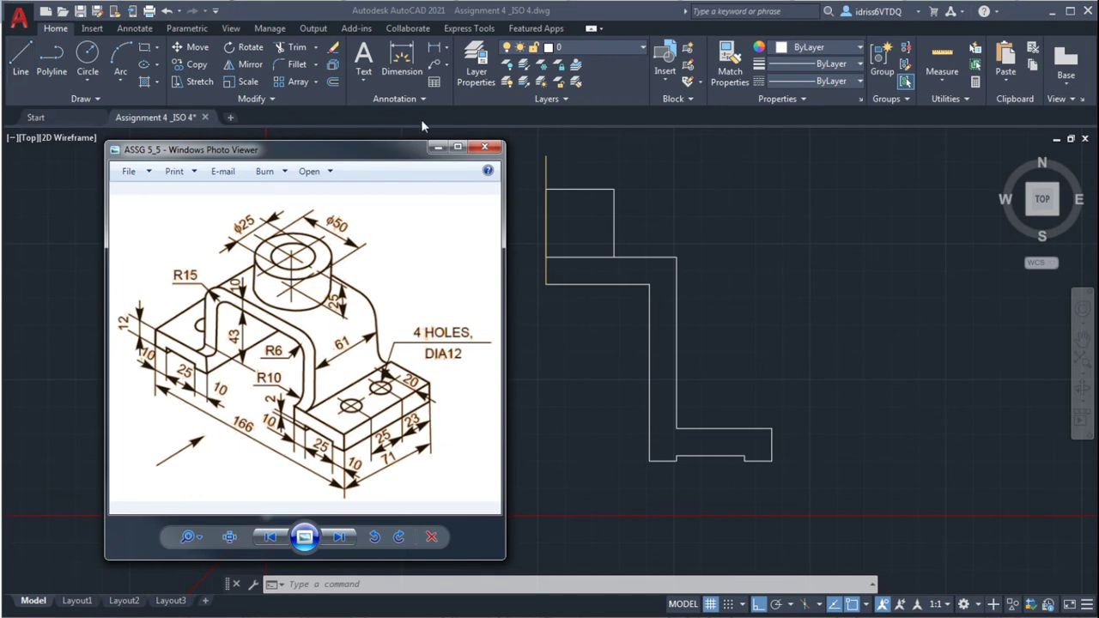
click(337, 84)
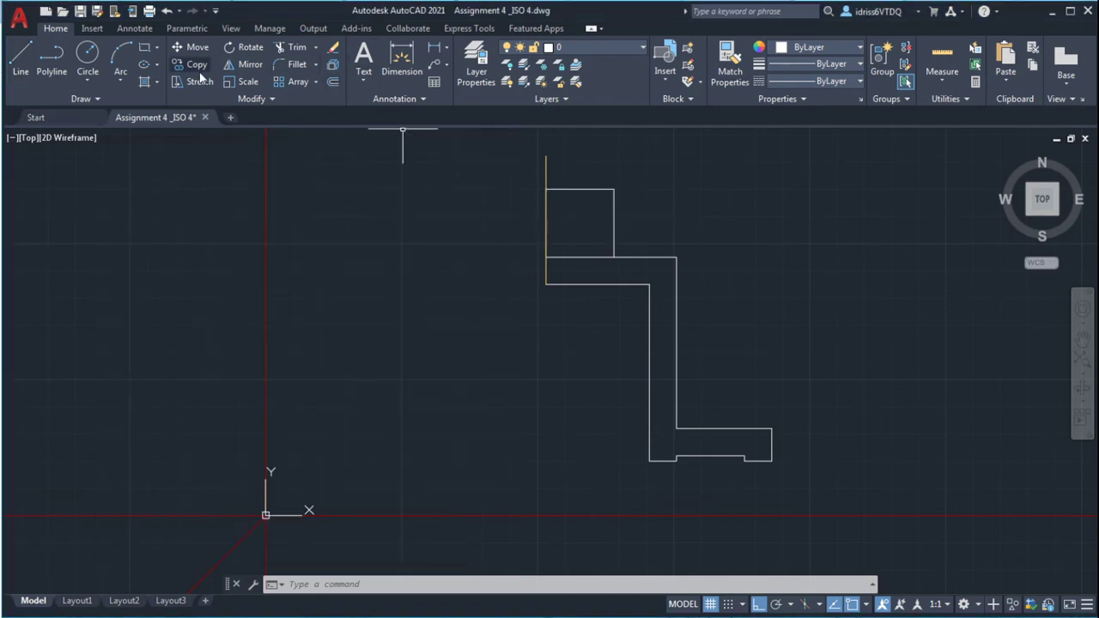
Step: Offset the square's right side 12.5 units inward to split it down the middle
click(333, 83)
text(12.5)
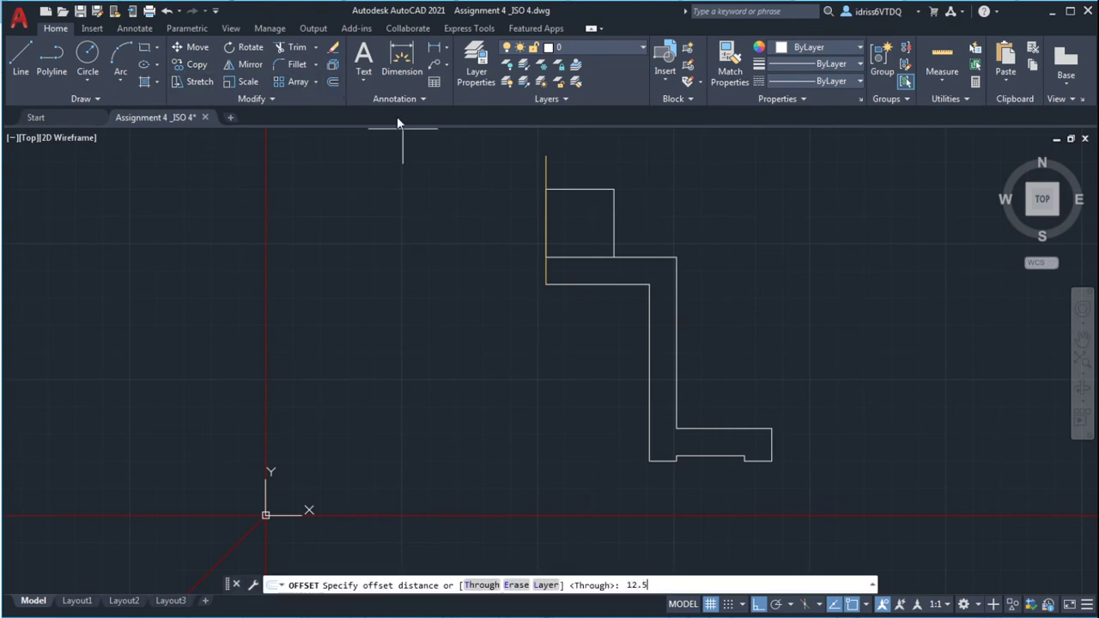
key(Return)
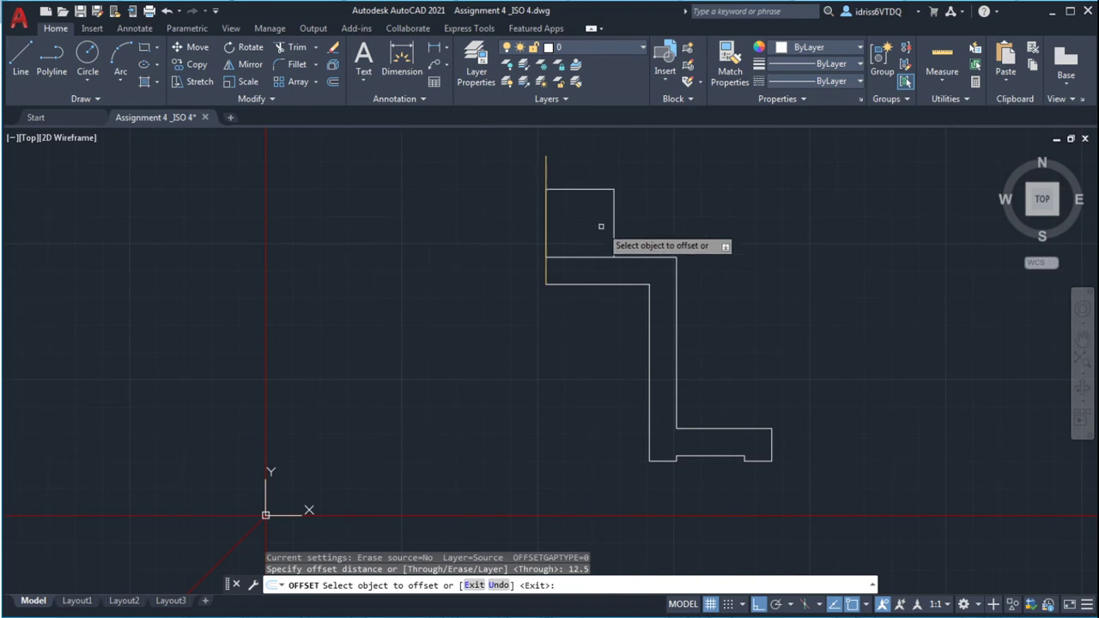
click(613, 223)
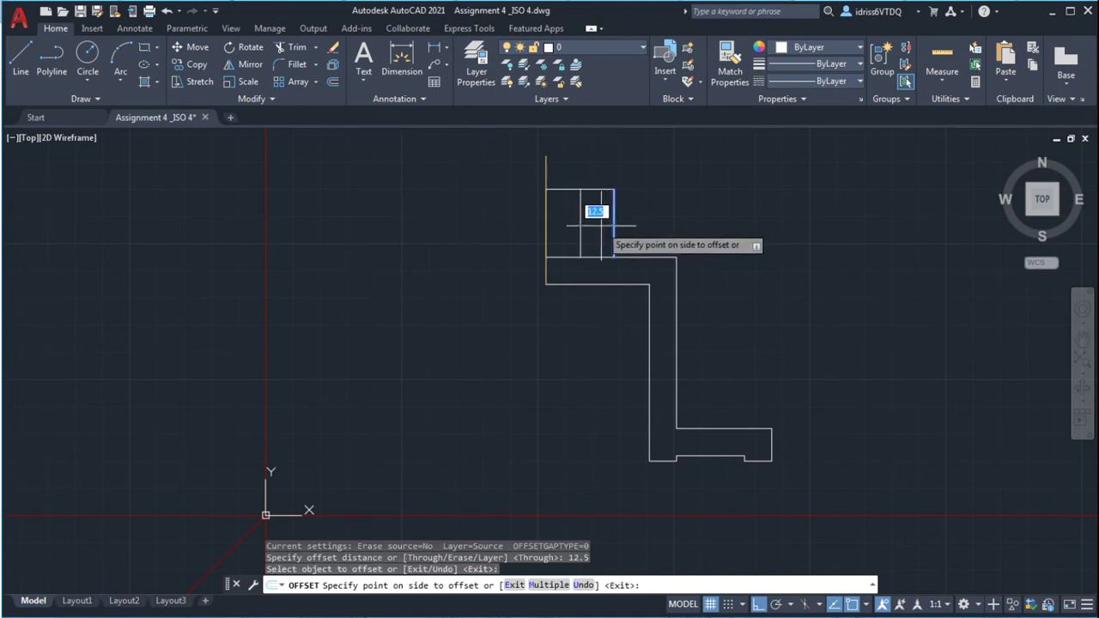
click(601, 226)
key(Escape)
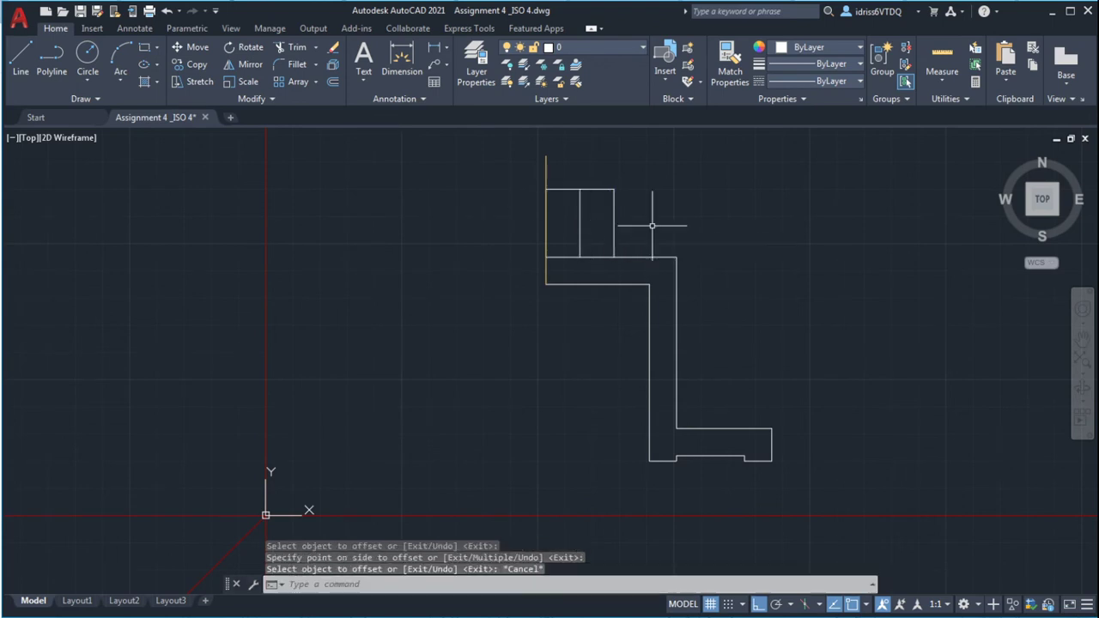
Step: Move the square's vertical midline onto the hidden layer so it shows green and dashed
key(alt+Tab)
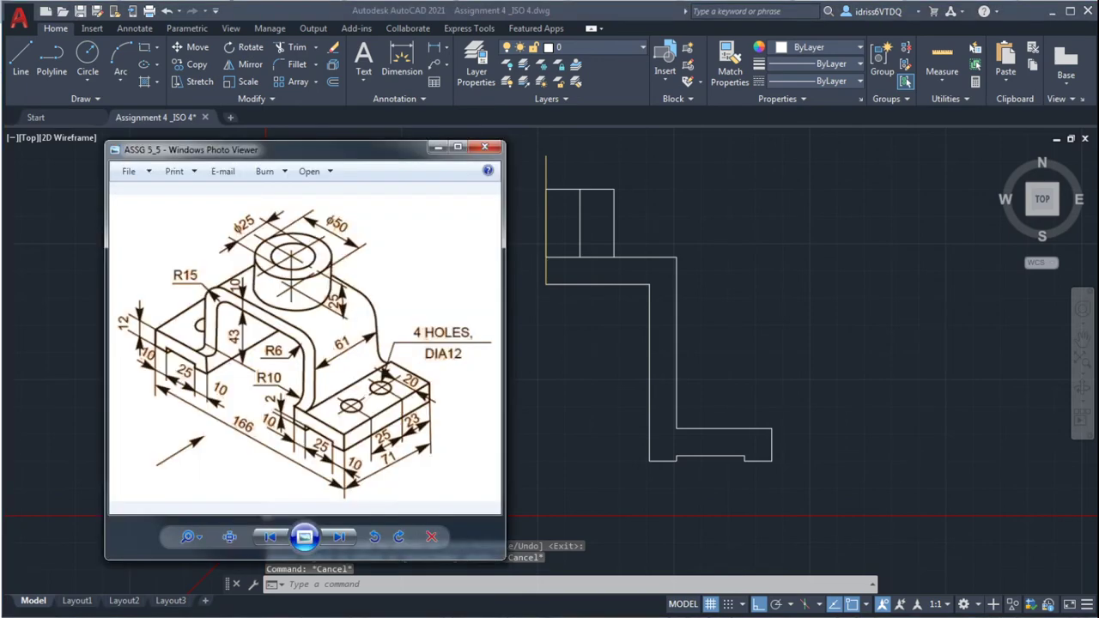
key(alt+Tab)
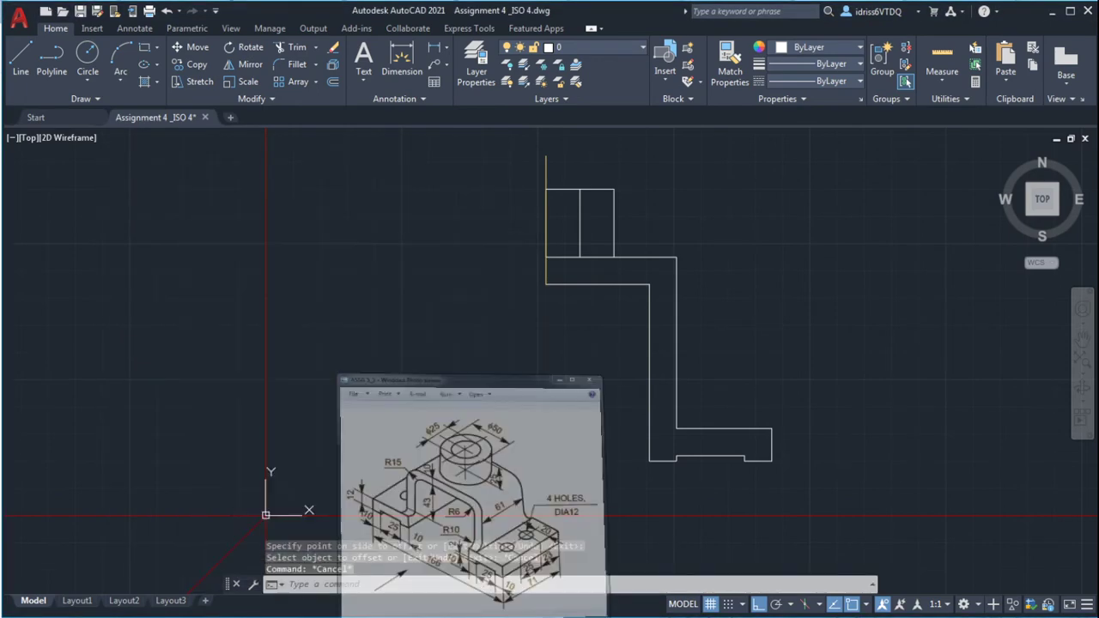
click(581, 220)
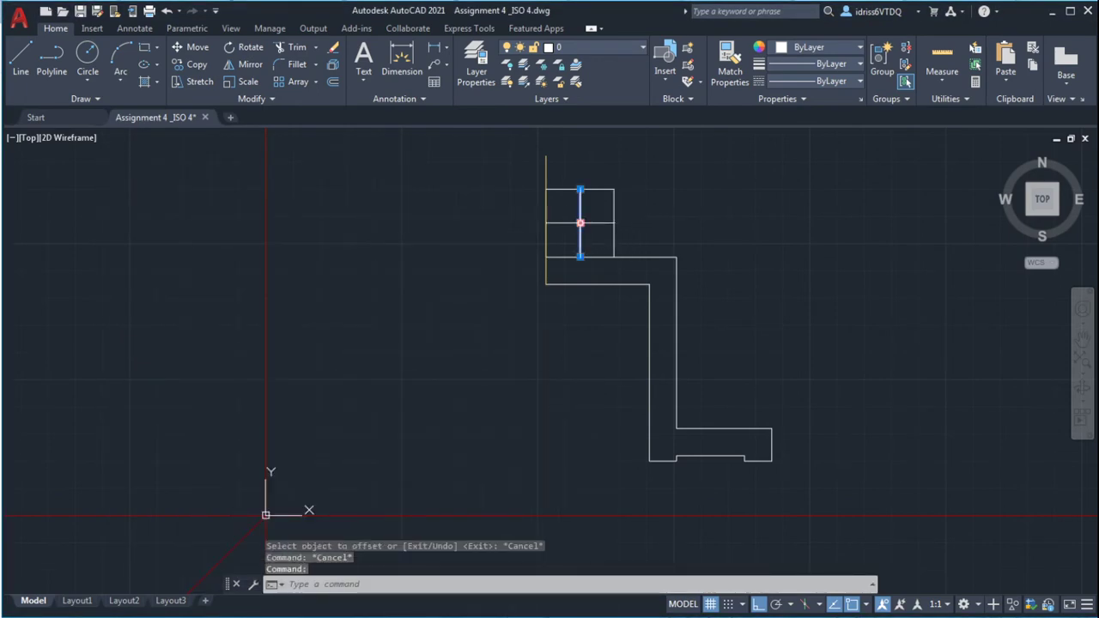
click(643, 51)
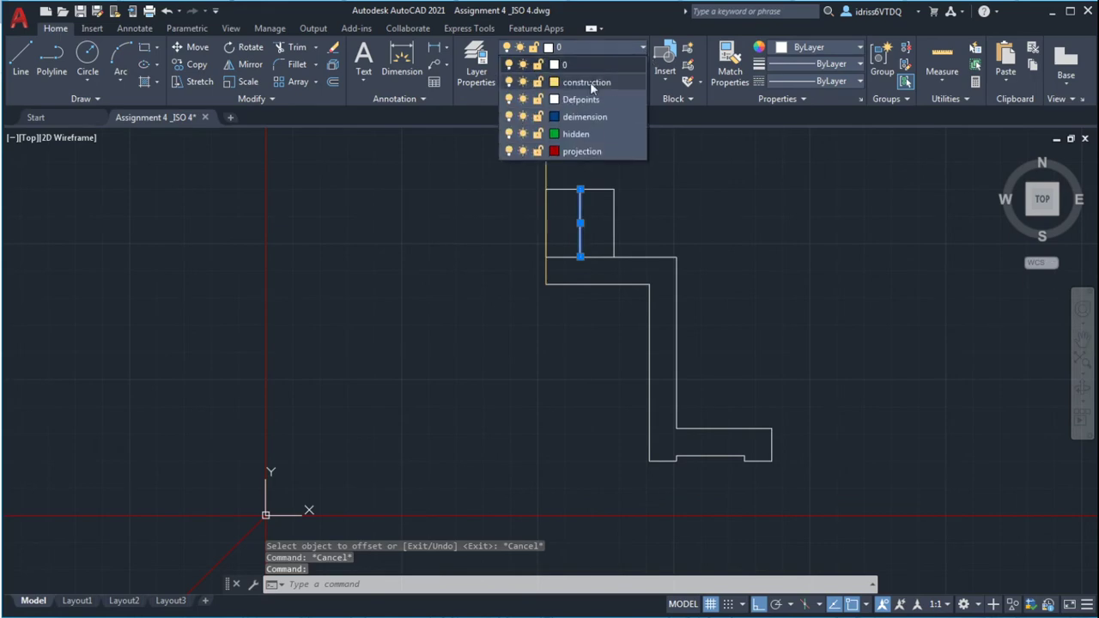
click(556, 133)
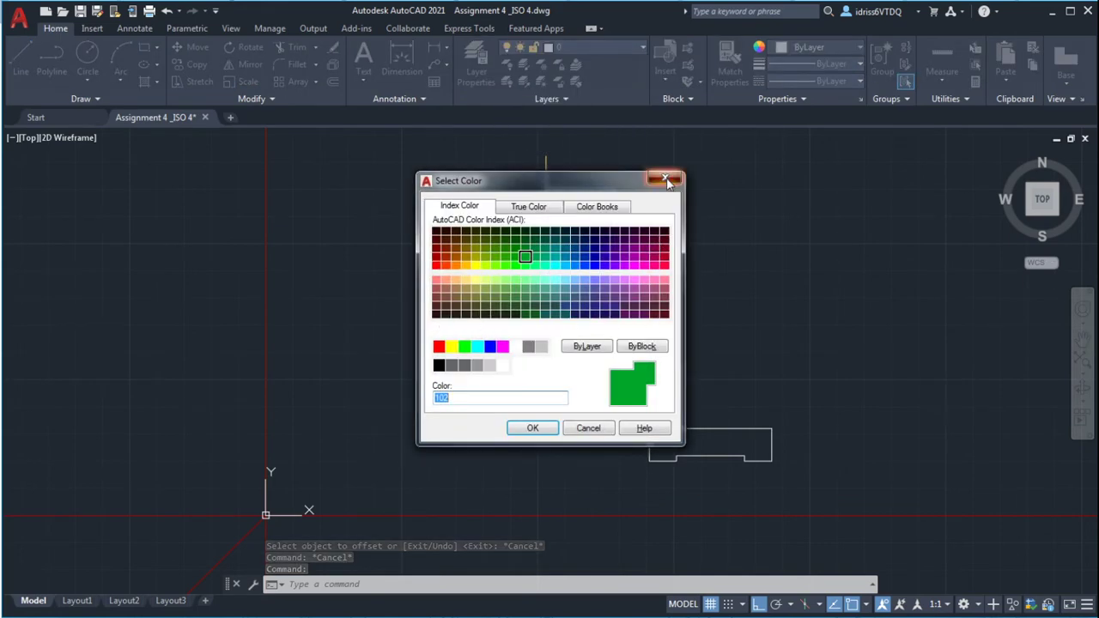
click(663, 179)
click(696, 178)
key(Escape)
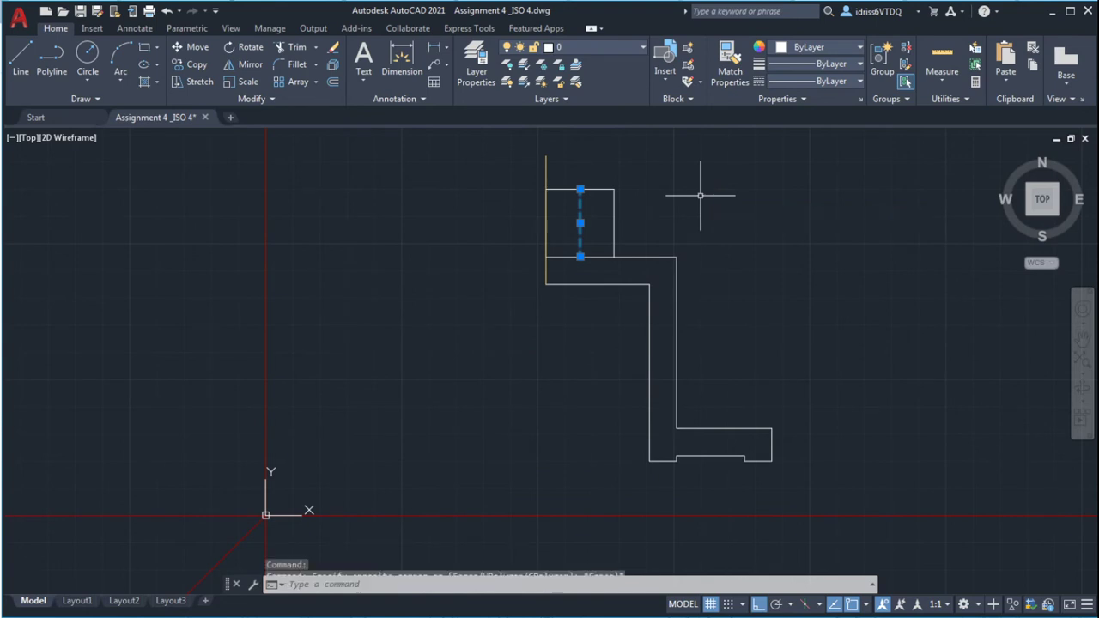
key(Escape)
key(Escape)
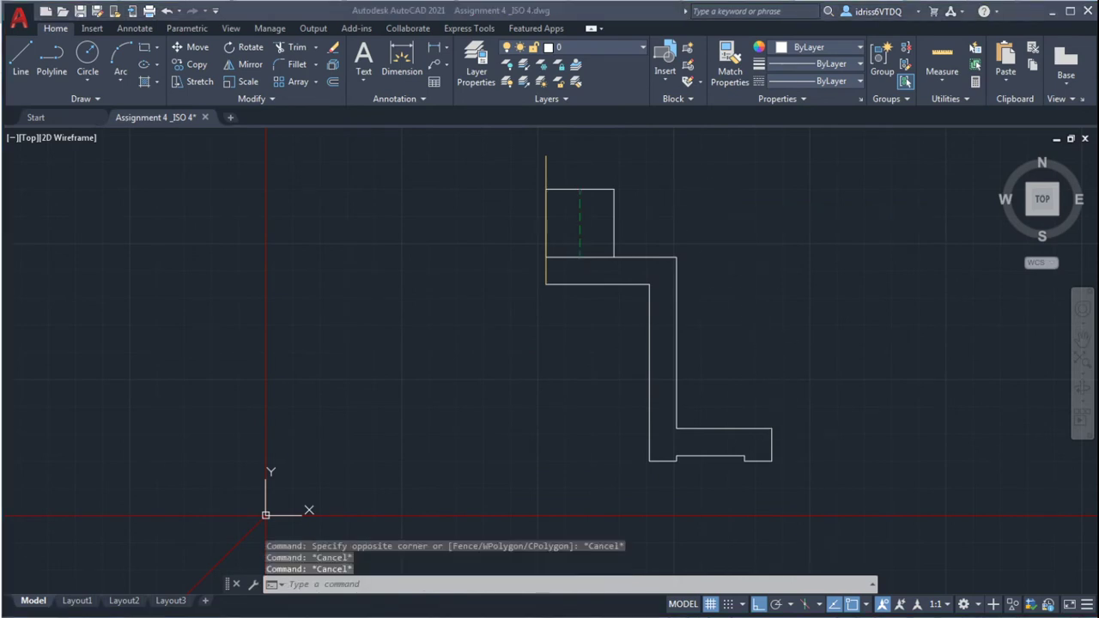
click(609, 614)
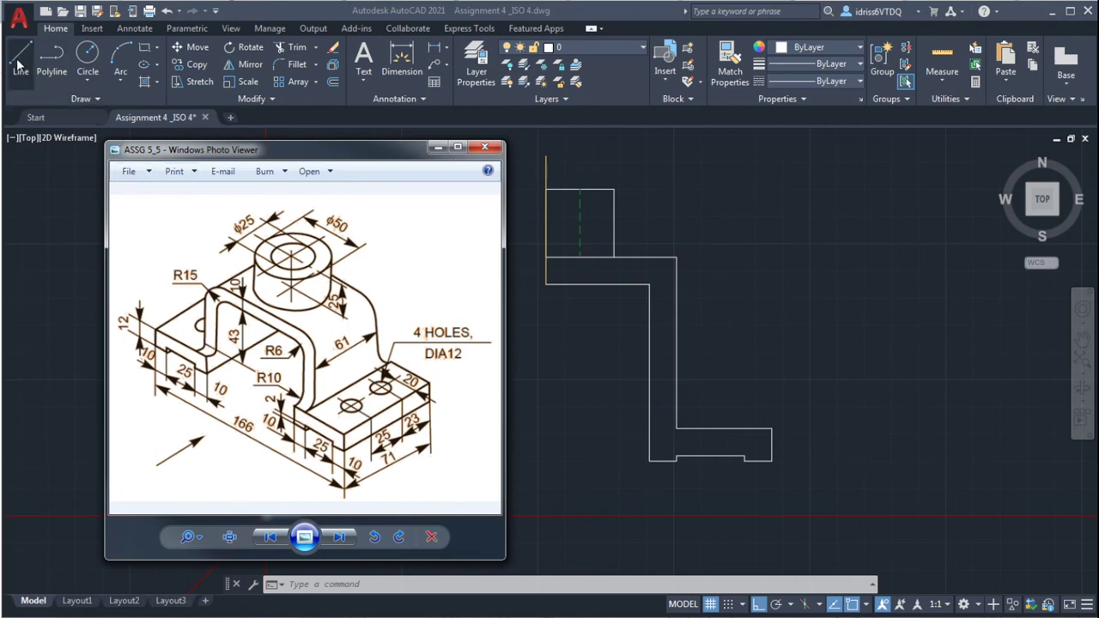
Step: Offset the base's right end edge 20 units inward
click(326, 82)
click(332, 82)
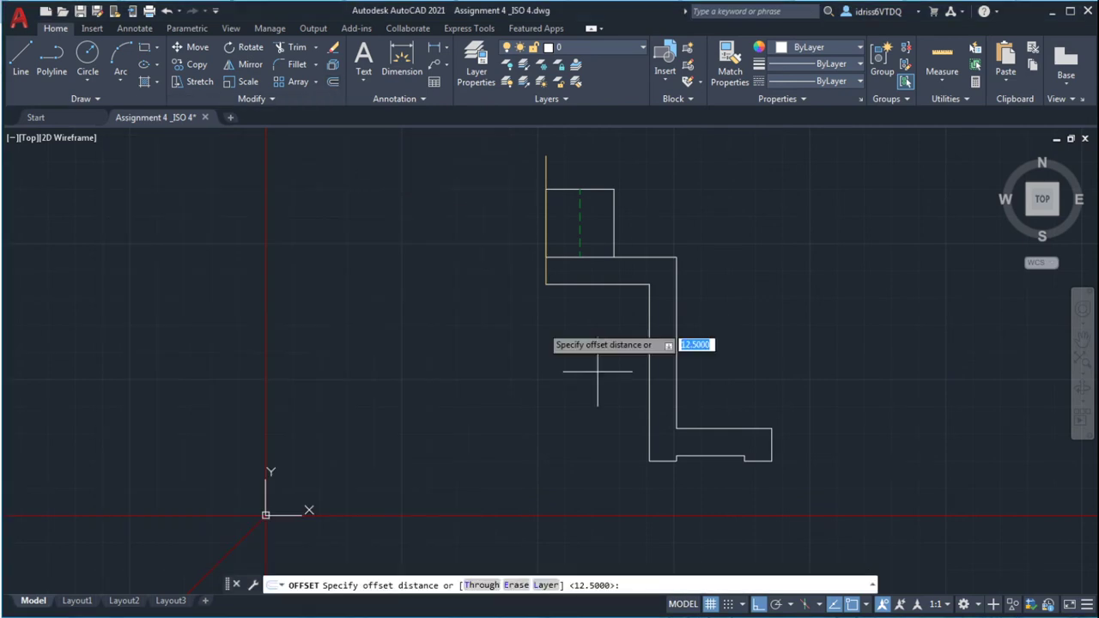
key(BackSpace)
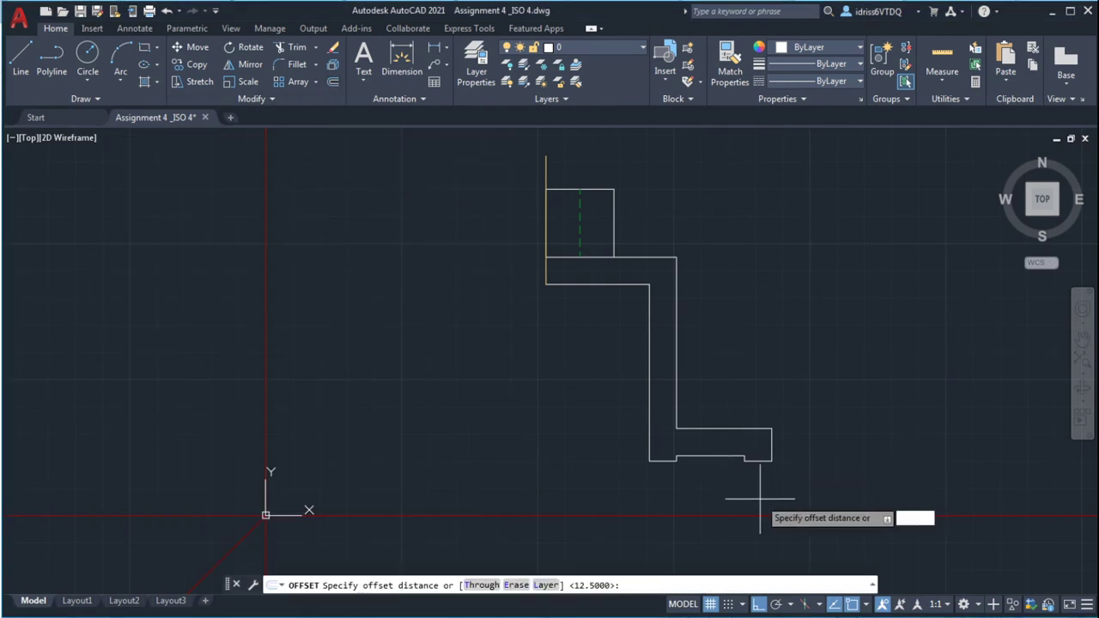
text(20)
key(Return)
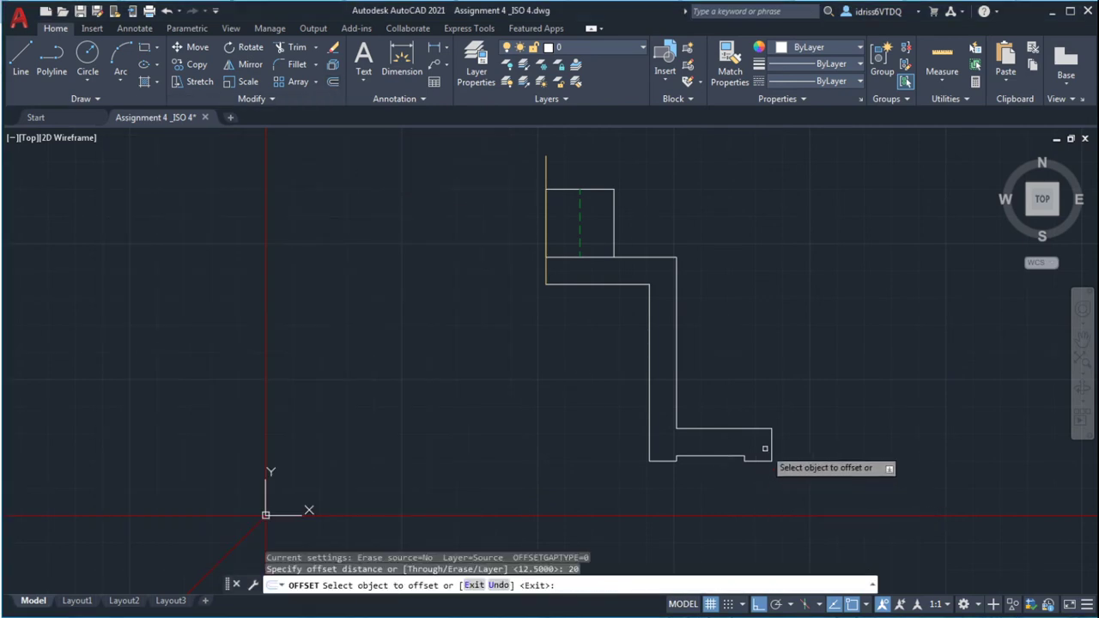
click(771, 445)
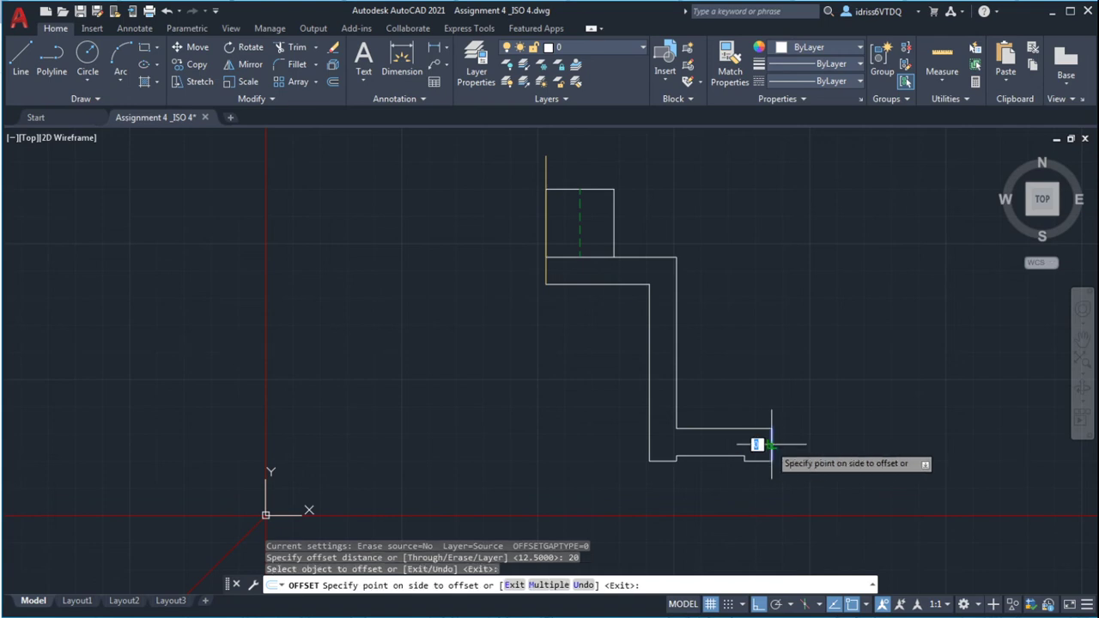
click(731, 450)
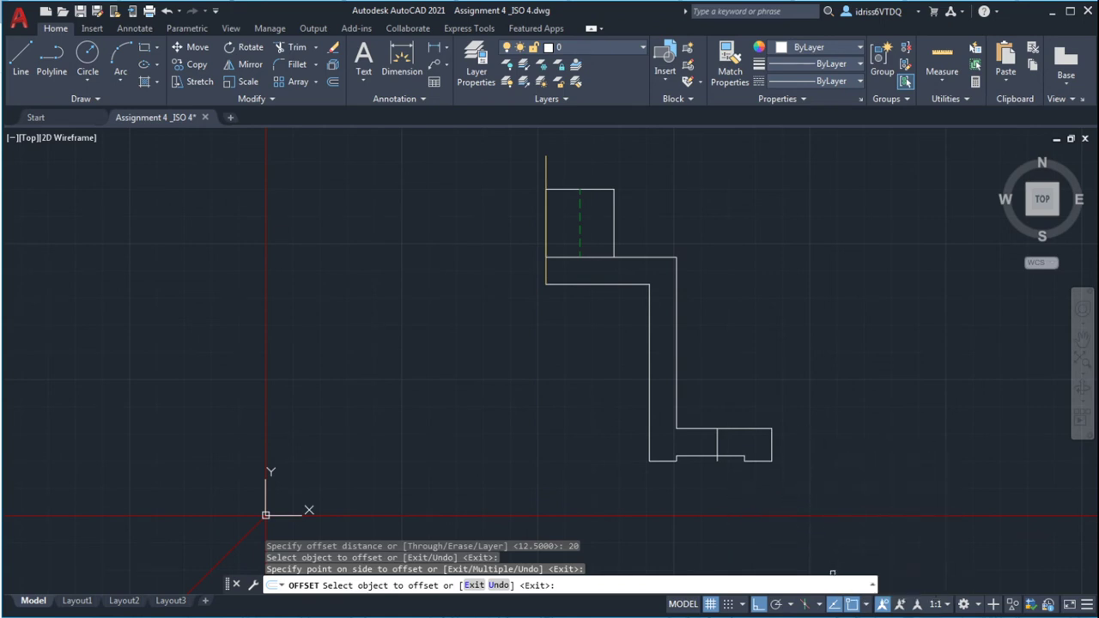
key(alt+Tab)
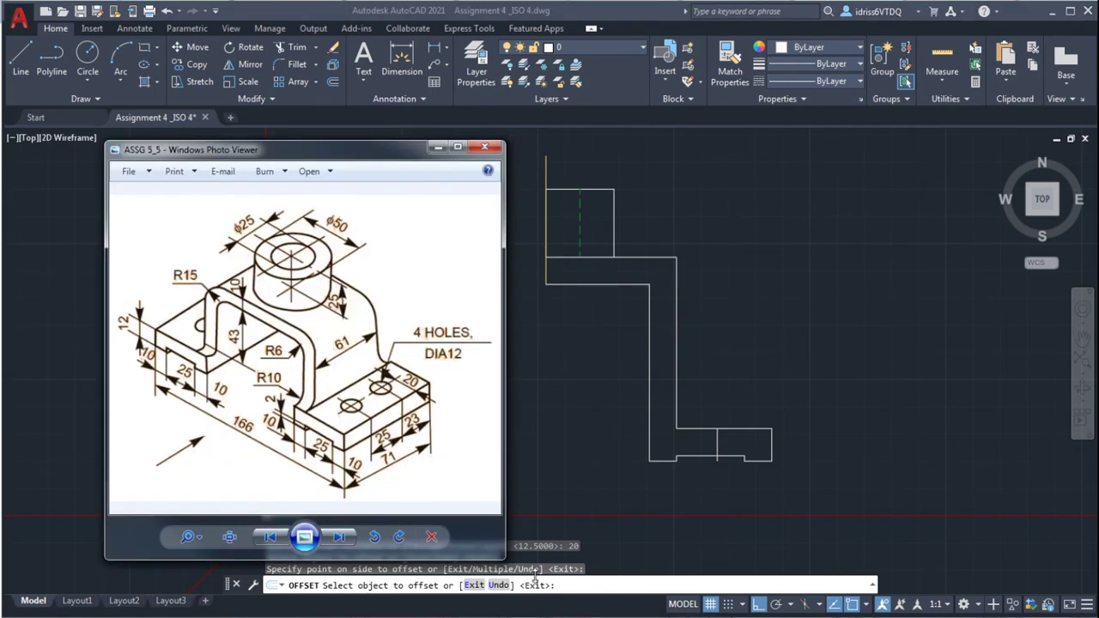
click(719, 451)
key(Escape)
Step: Put the new 20-unit vertical line on the construction layer
click(718, 447)
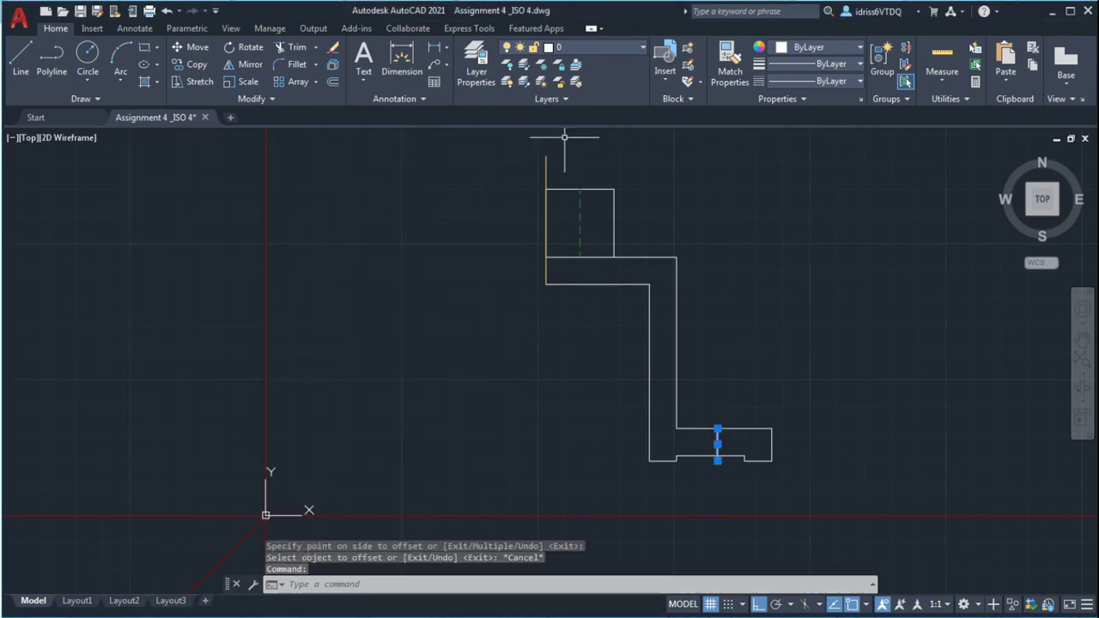
click(613, 47)
click(584, 83)
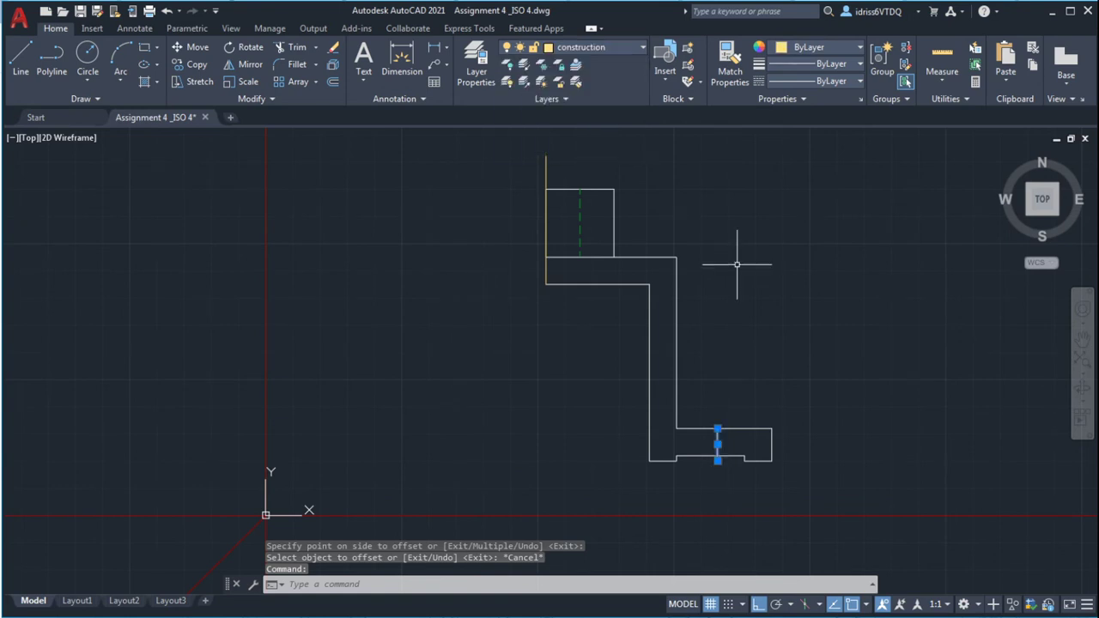
key(Escape)
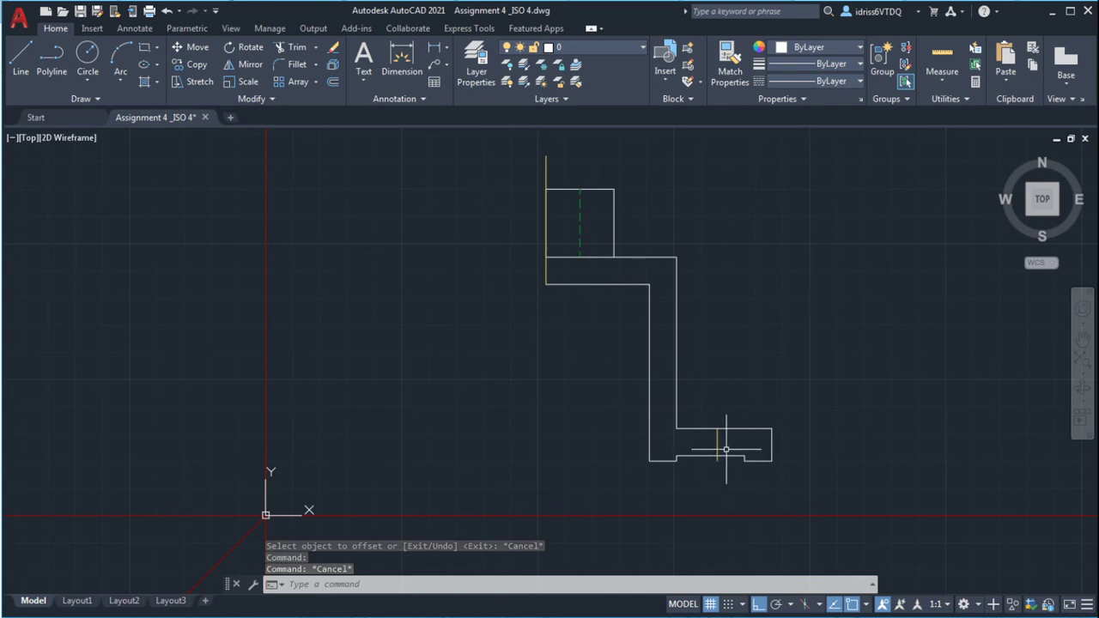
key(alt+Tab)
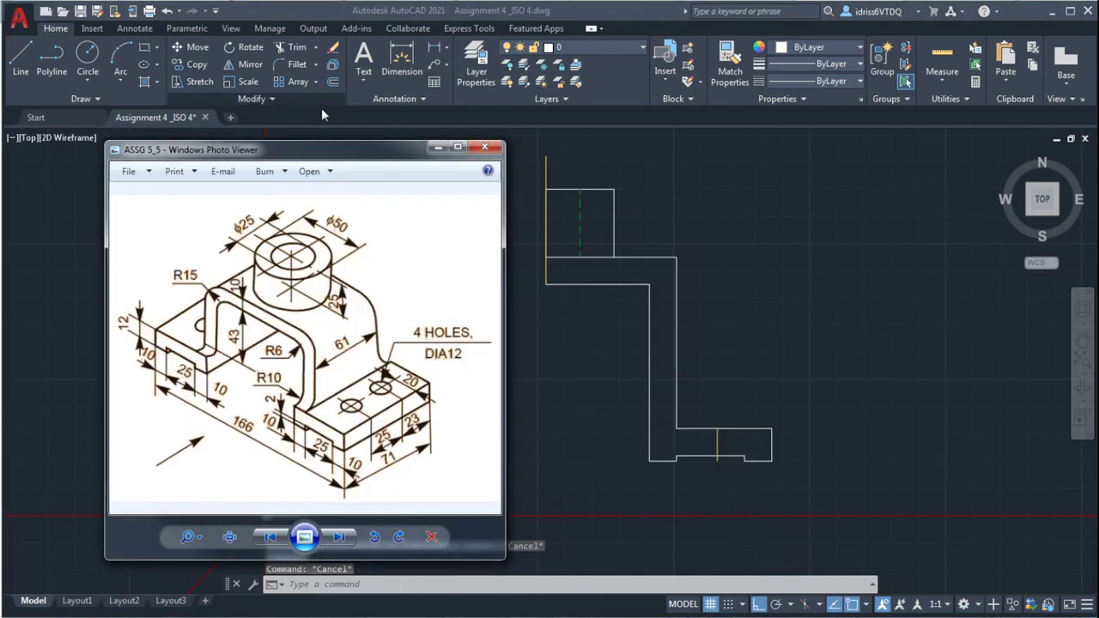
Step: Offset the base's construction line 6 units to the left and to the right
click(336, 80)
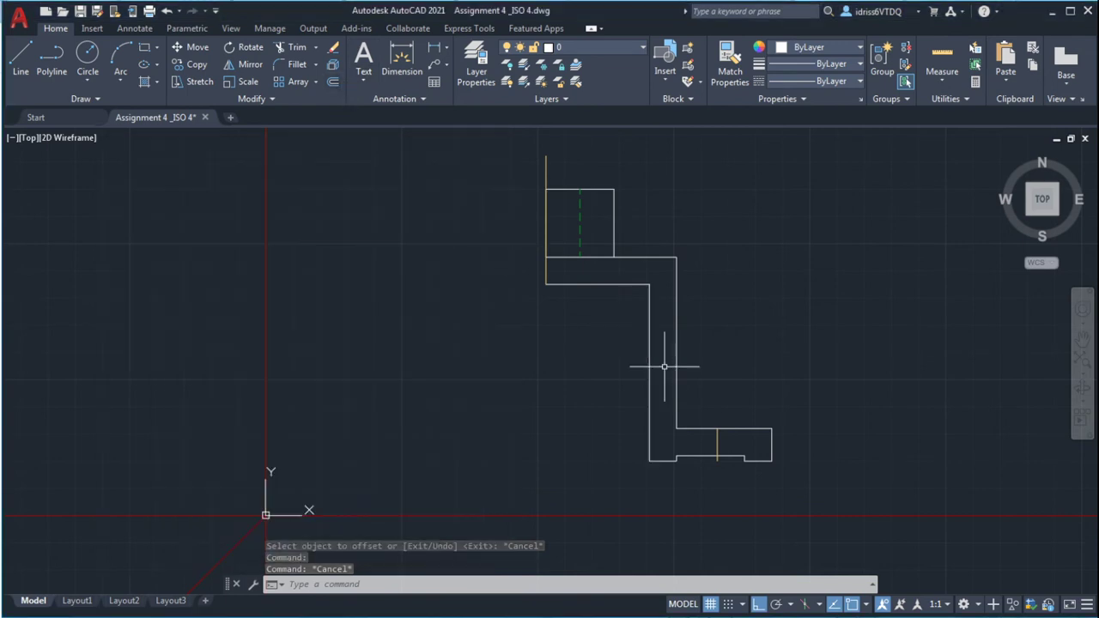
click(717, 443)
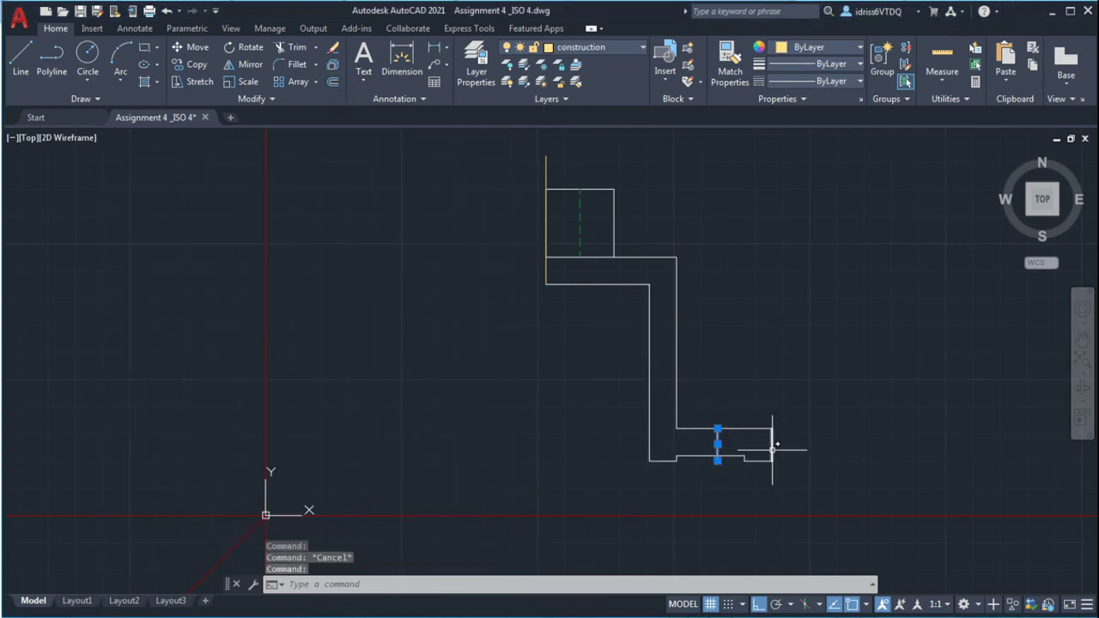
key(Escape)
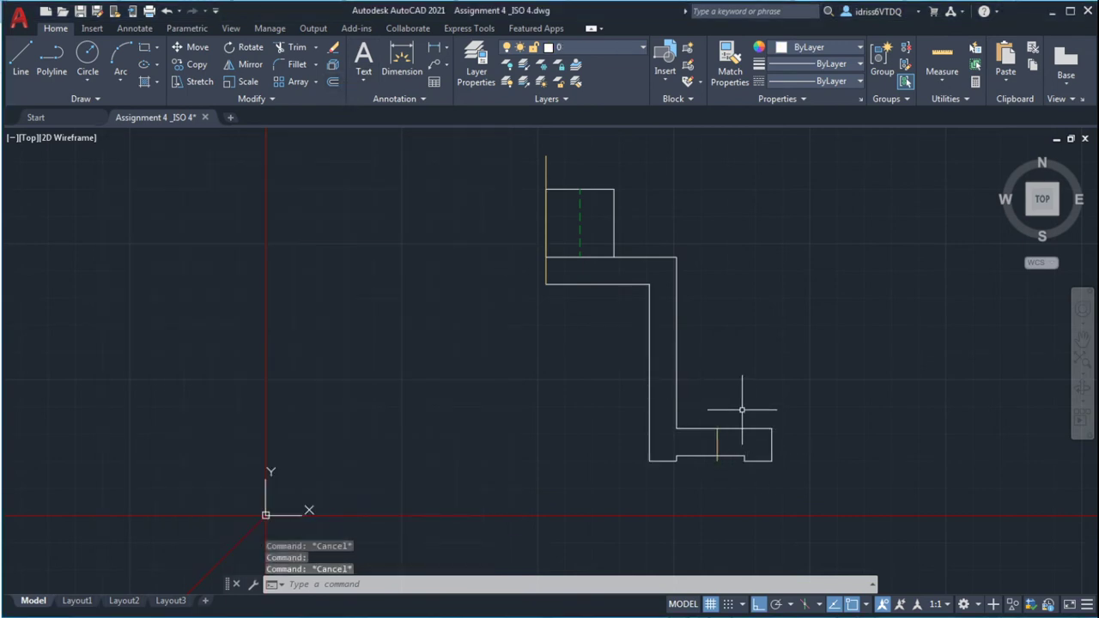
click(334, 83)
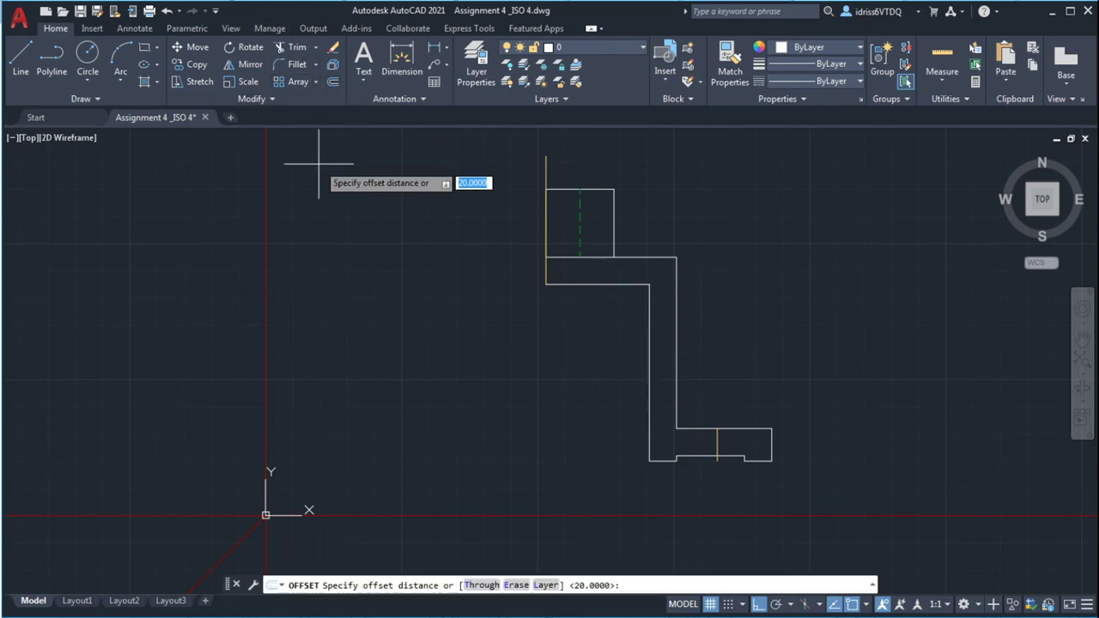
text(6)
key(Return)
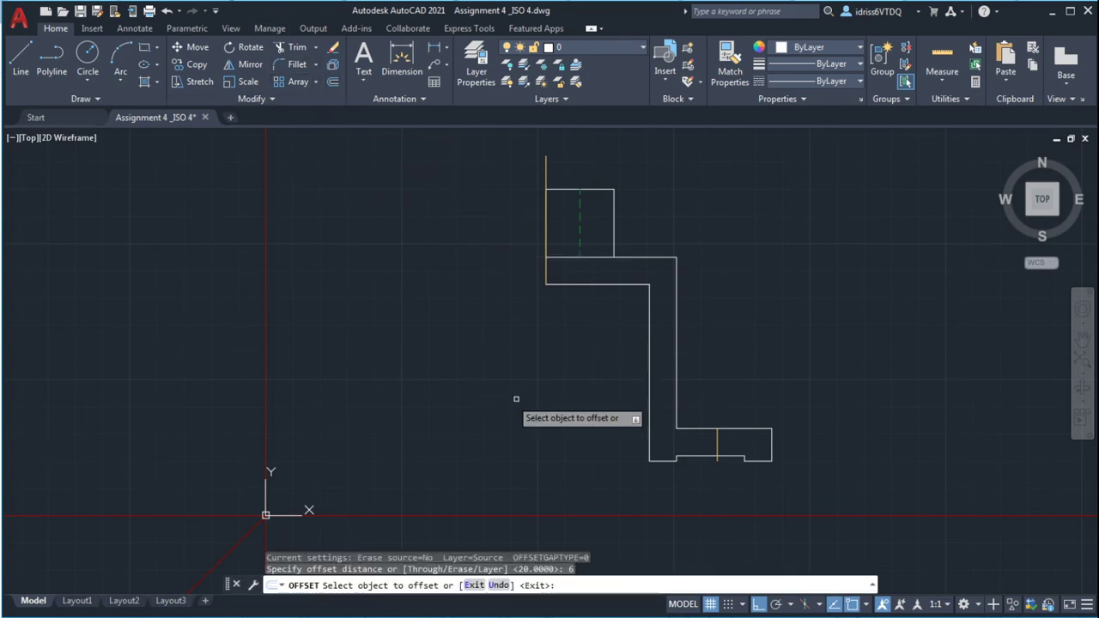
click(717, 448)
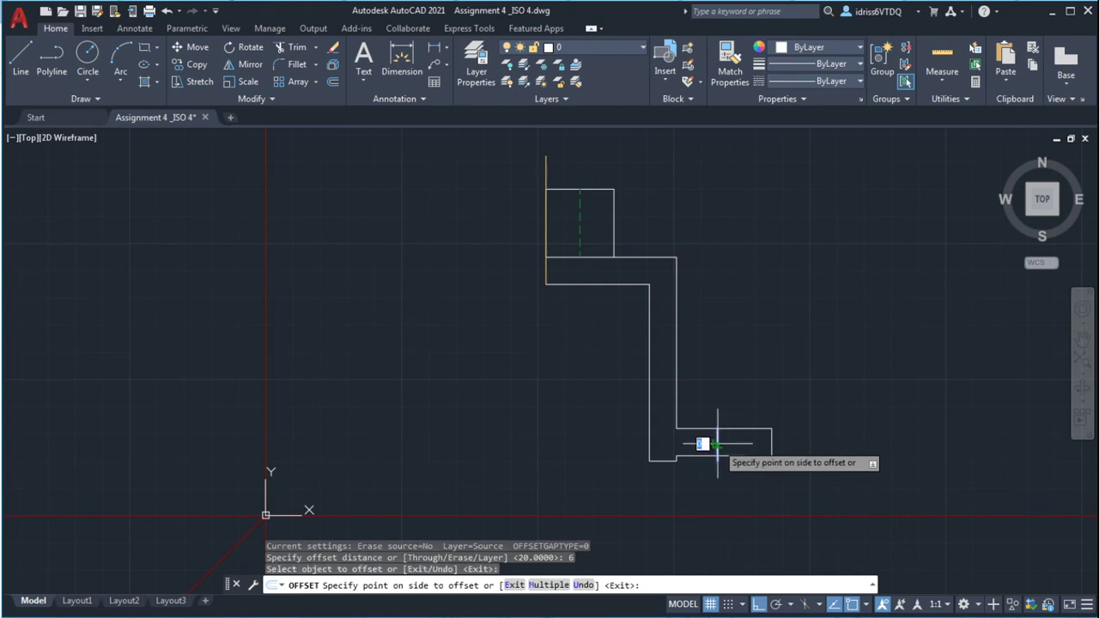
click(728, 443)
click(710, 442)
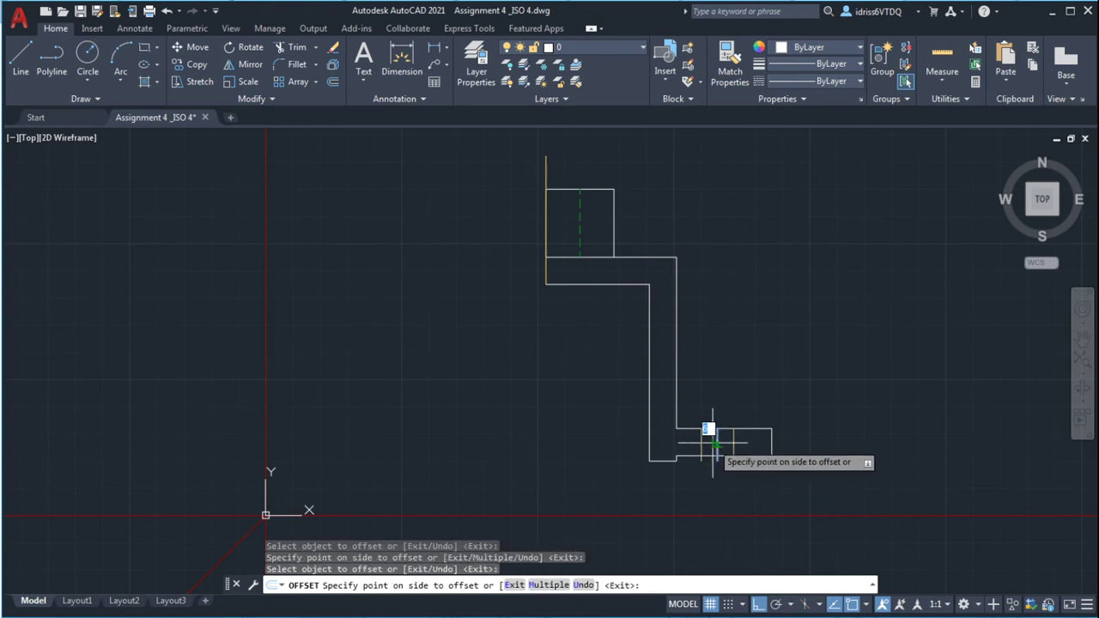
click(700, 443)
key(Escape)
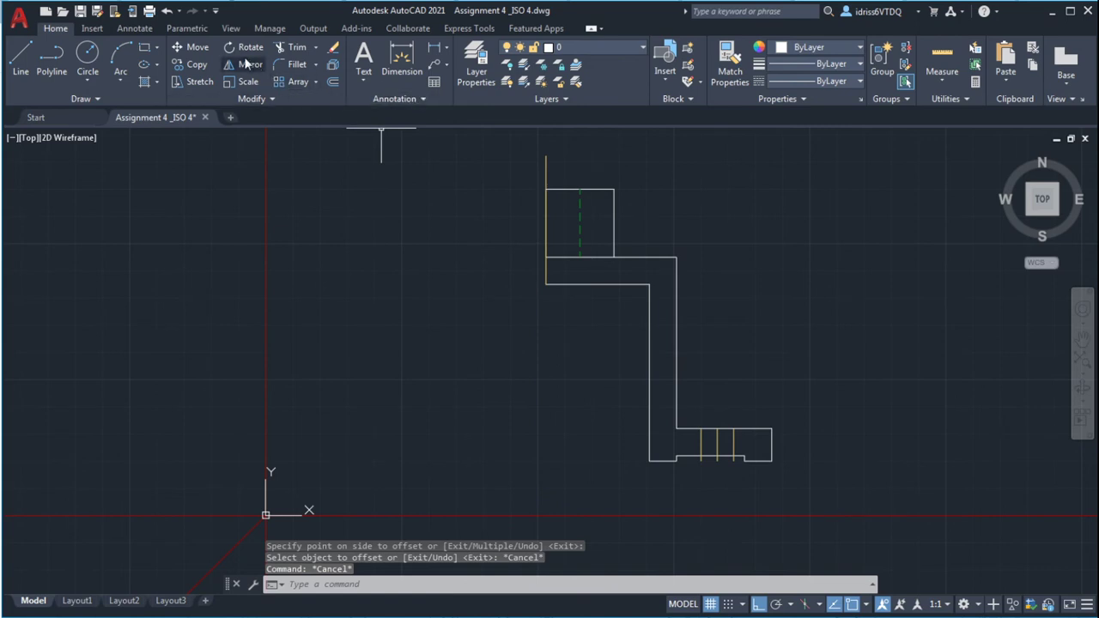
Step: Trim the piece near the hole lines and move both 6-unit hole edges onto the hidden layer
click(283, 52)
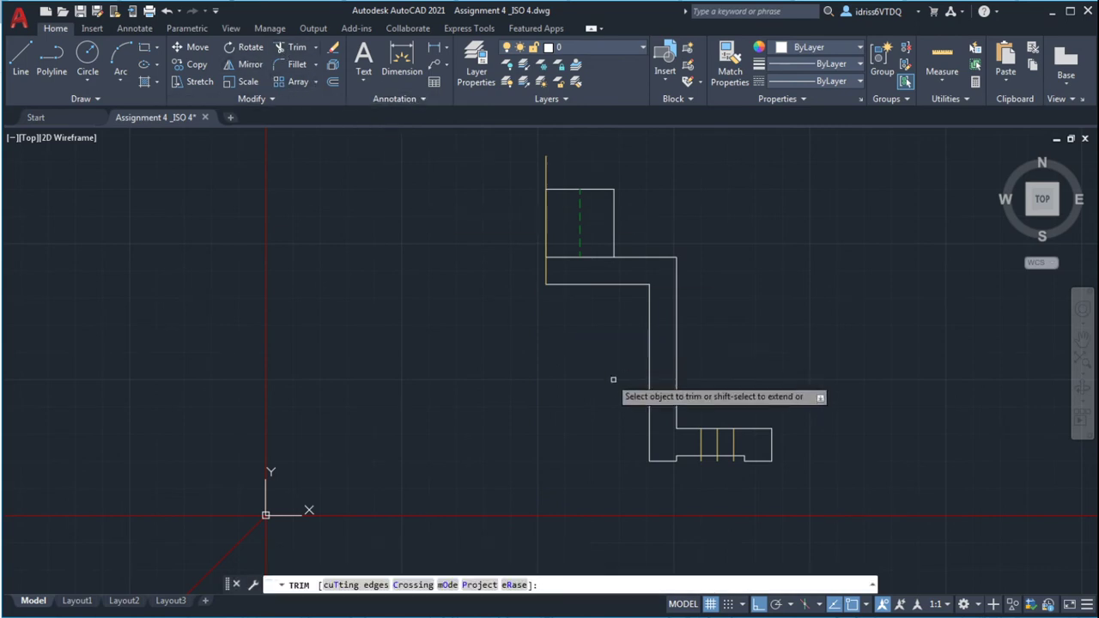
click(701, 457)
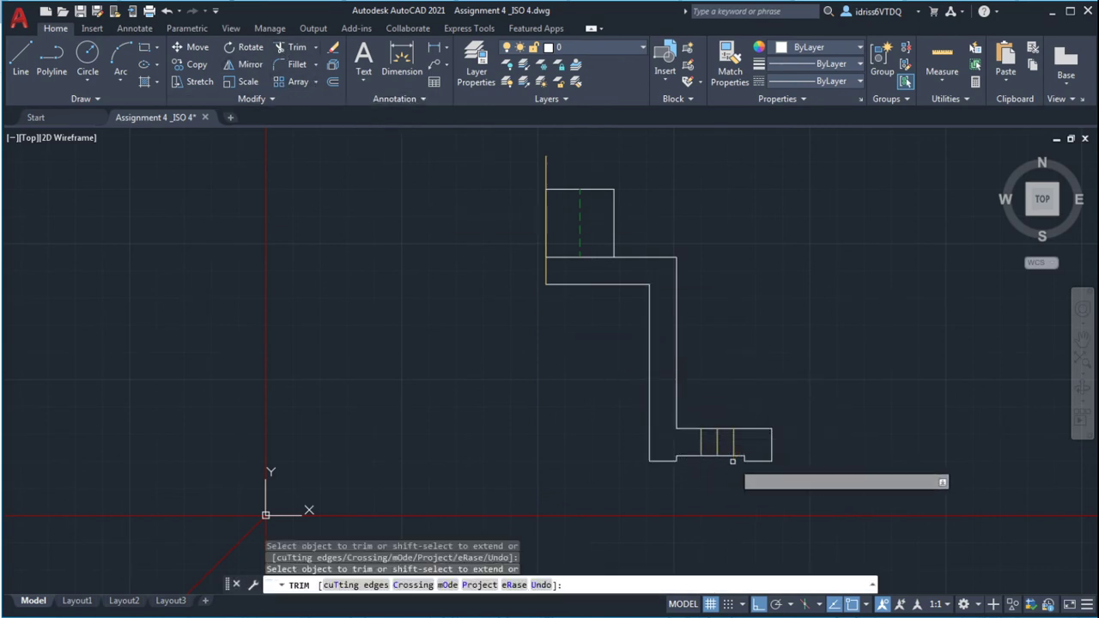
key(Escape)
key(Escape)
click(734, 442)
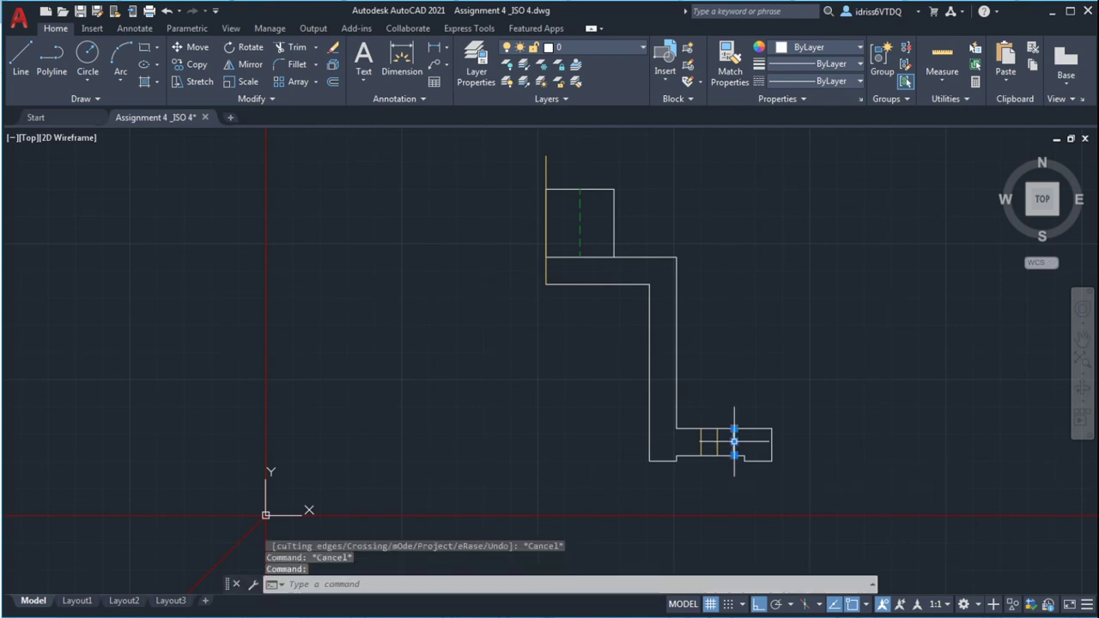
click(697, 443)
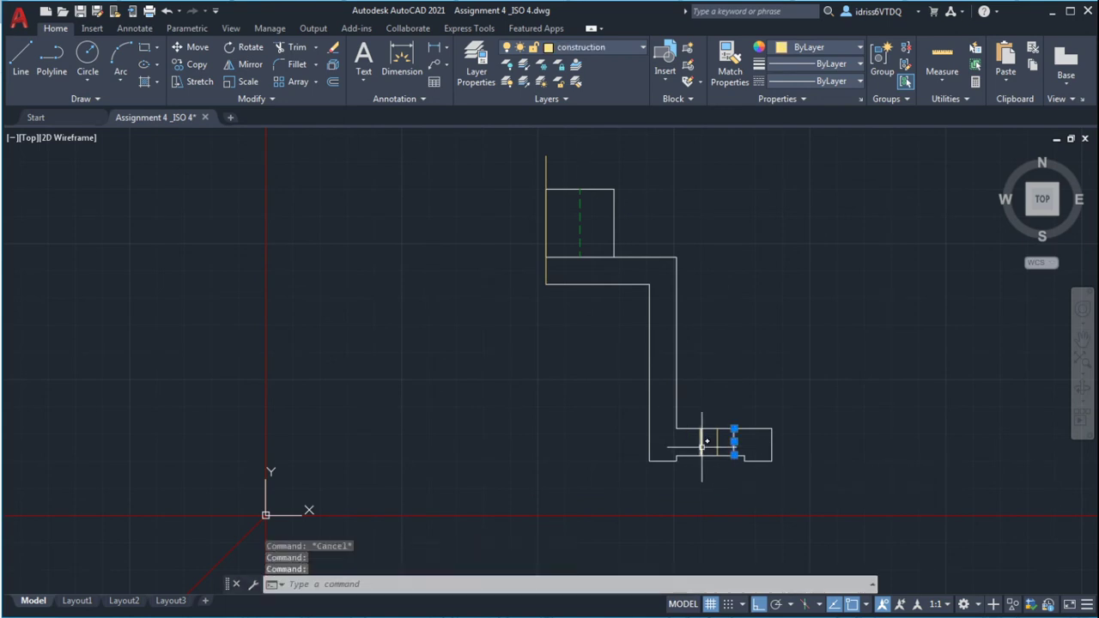
click(636, 48)
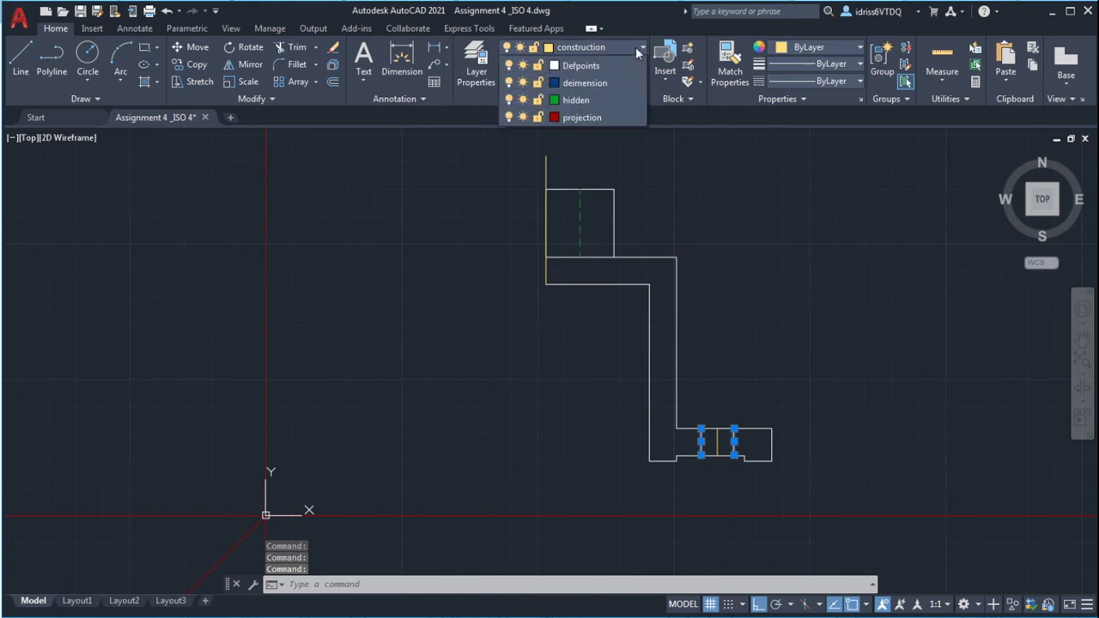
click(575, 133)
Step: Erase the stray short vertical line on the lower right flange
click(785, 331)
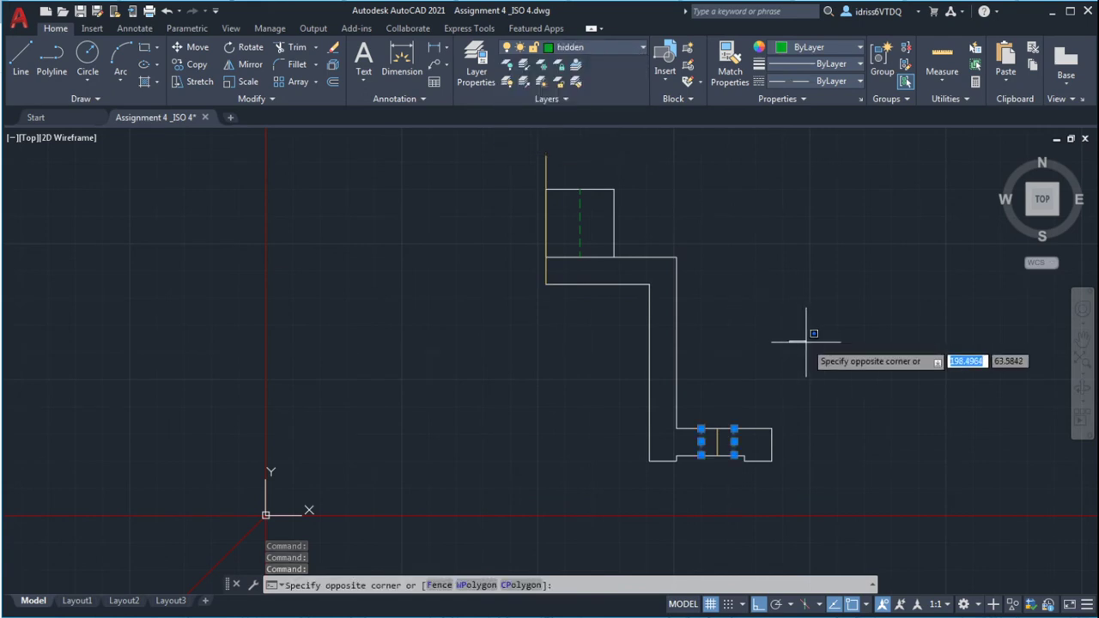
click(814, 348)
key(Escape)
key(Escape)
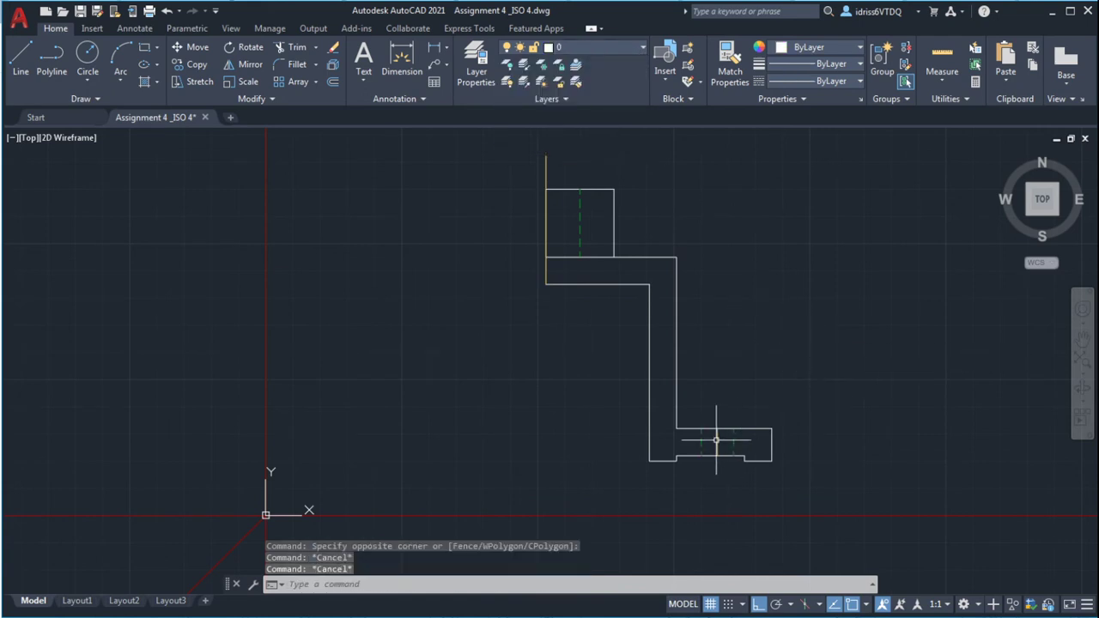
click(716, 439)
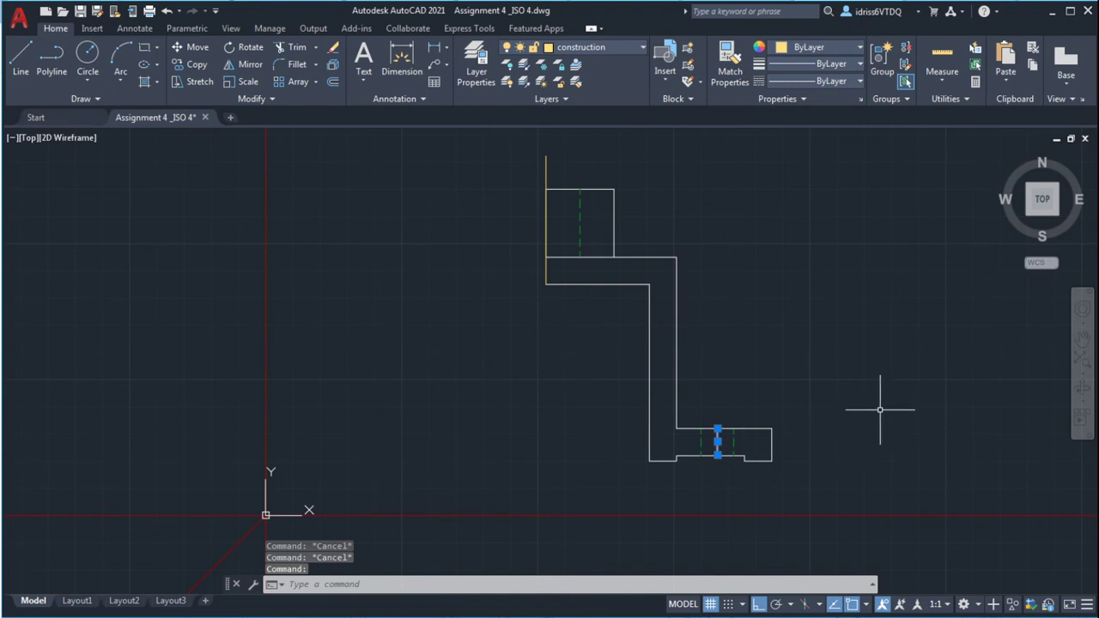
key(Delete)
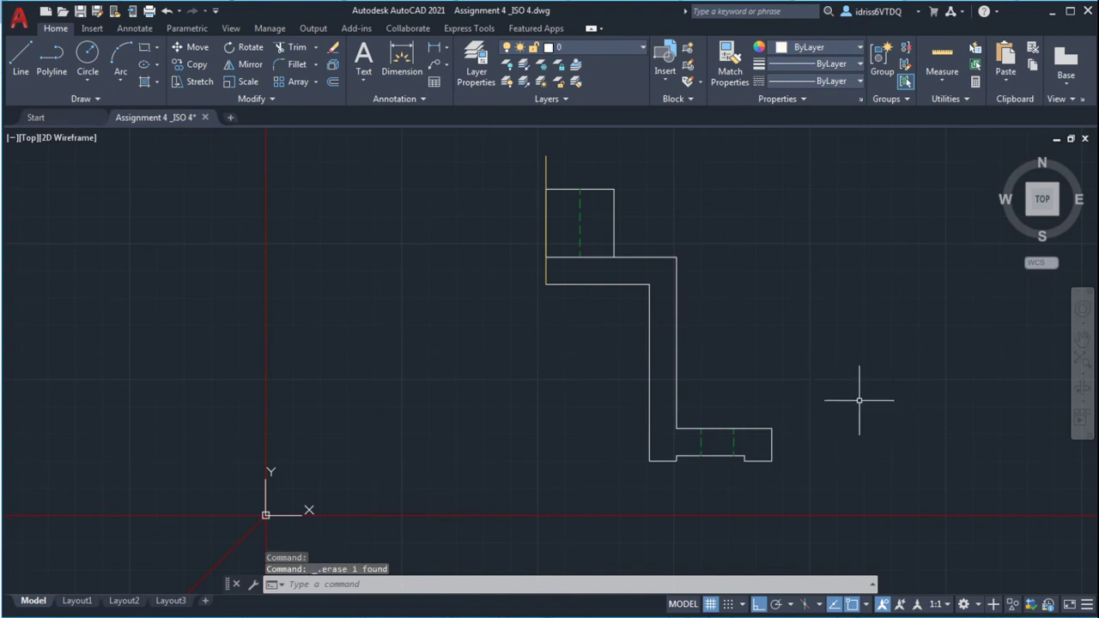
Step: Window-select the half profile and mirror it about the vertical centre line, keeping the original
click(502, 181)
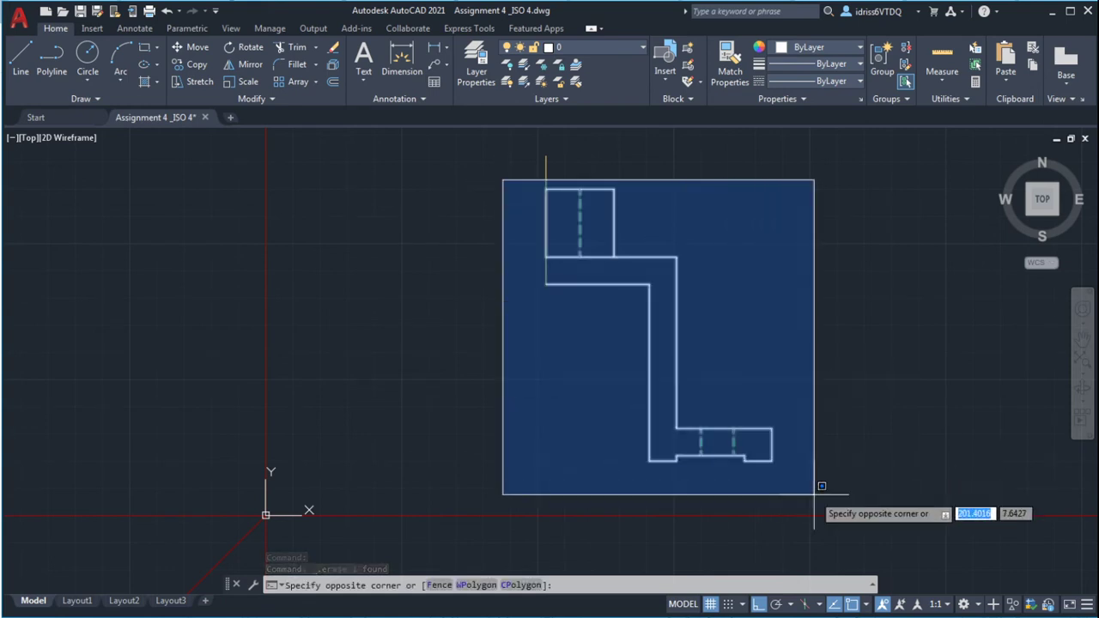
click(850, 531)
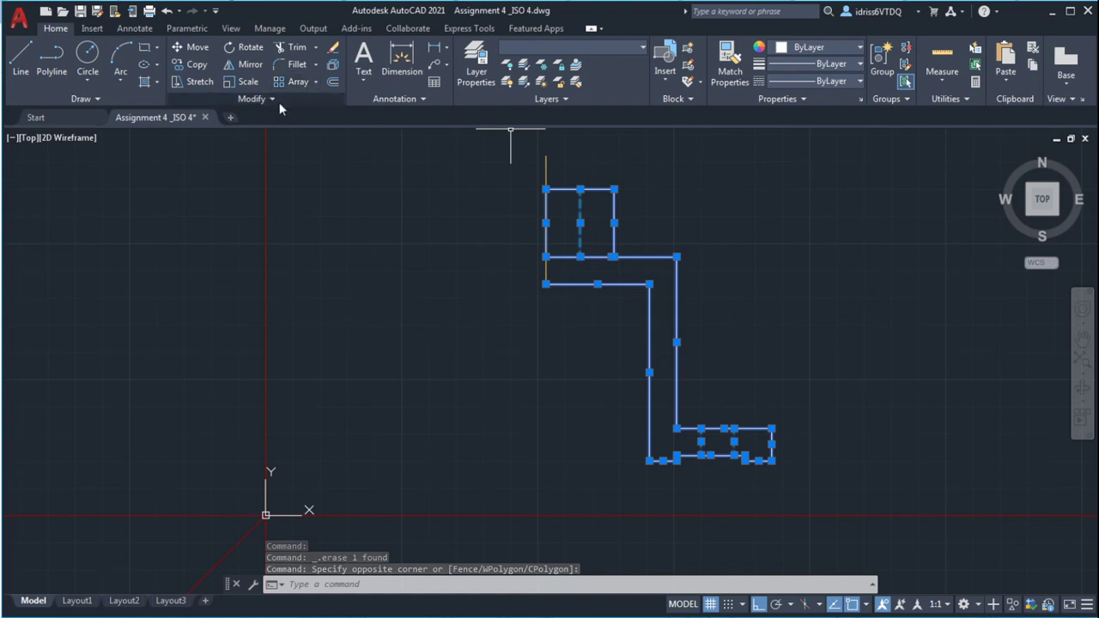
click(245, 65)
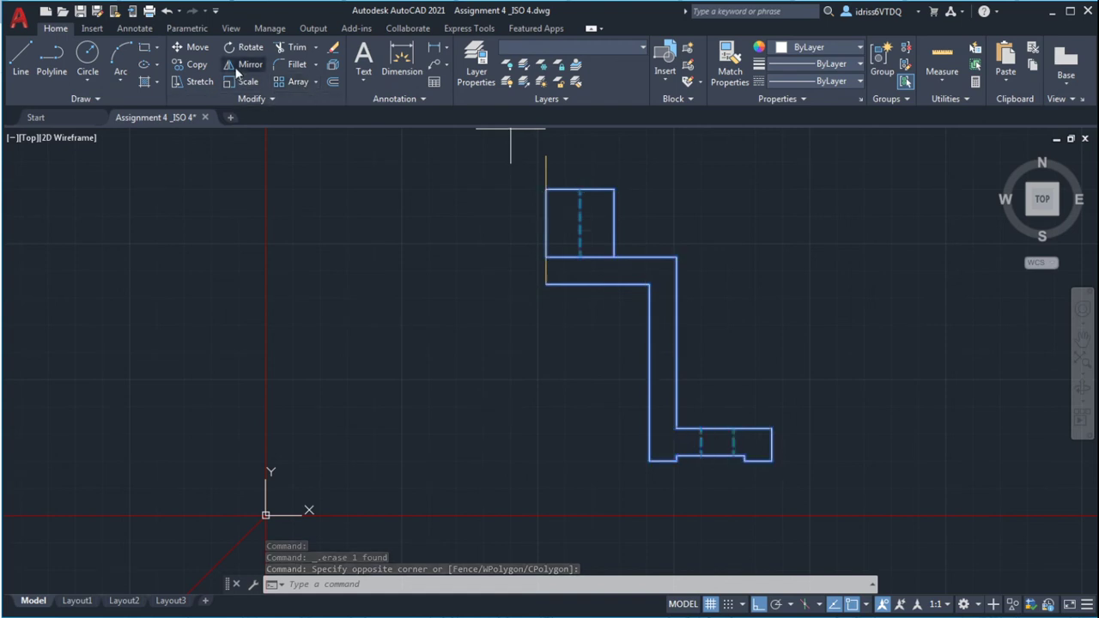
click(546, 284)
click(546, 188)
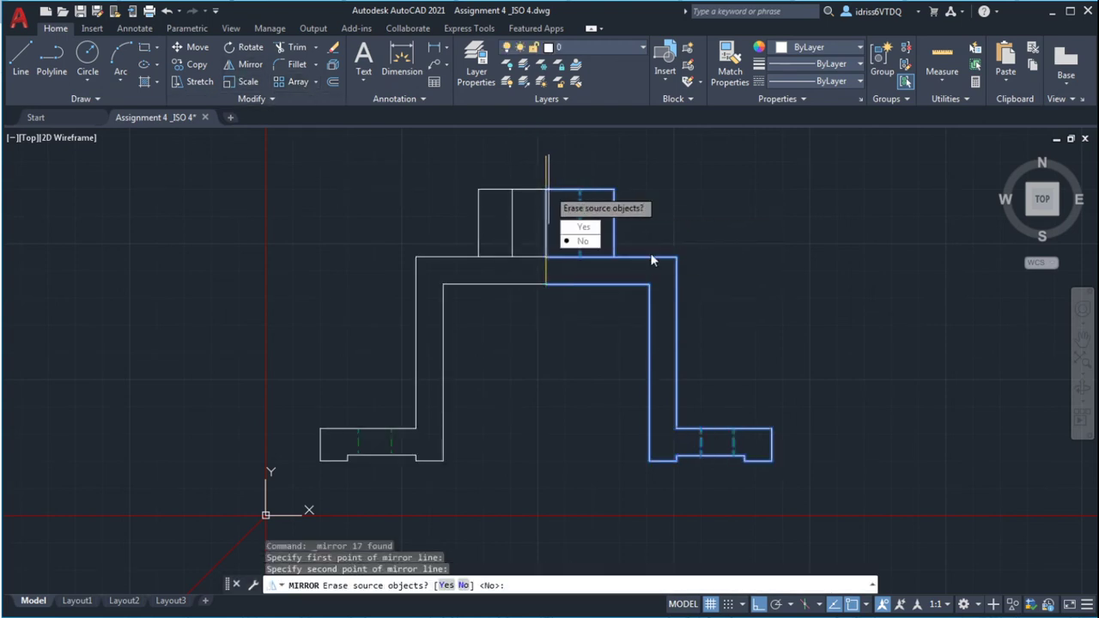
click(582, 241)
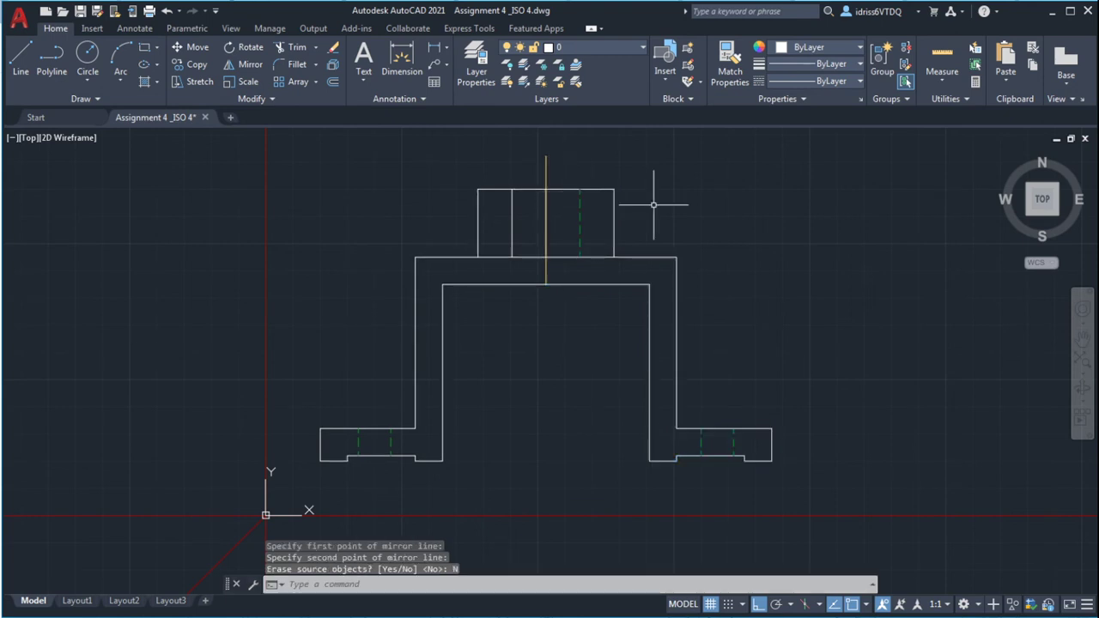
click(546, 171)
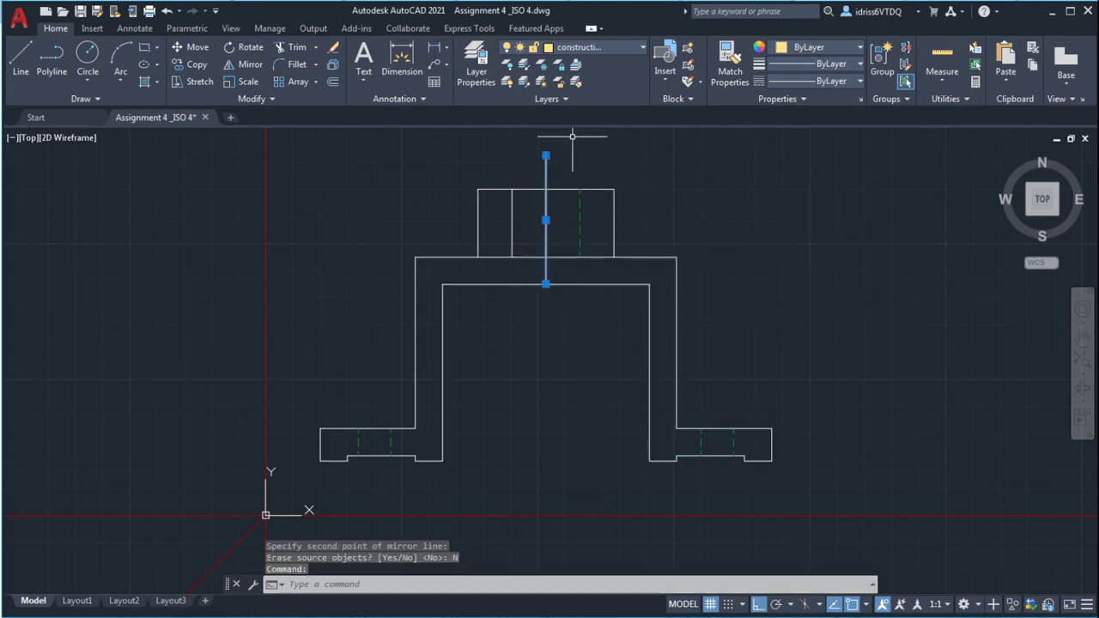
Step: Delete the vertical centre line and the extra vertical line in the top boss
right_click(545, 170)
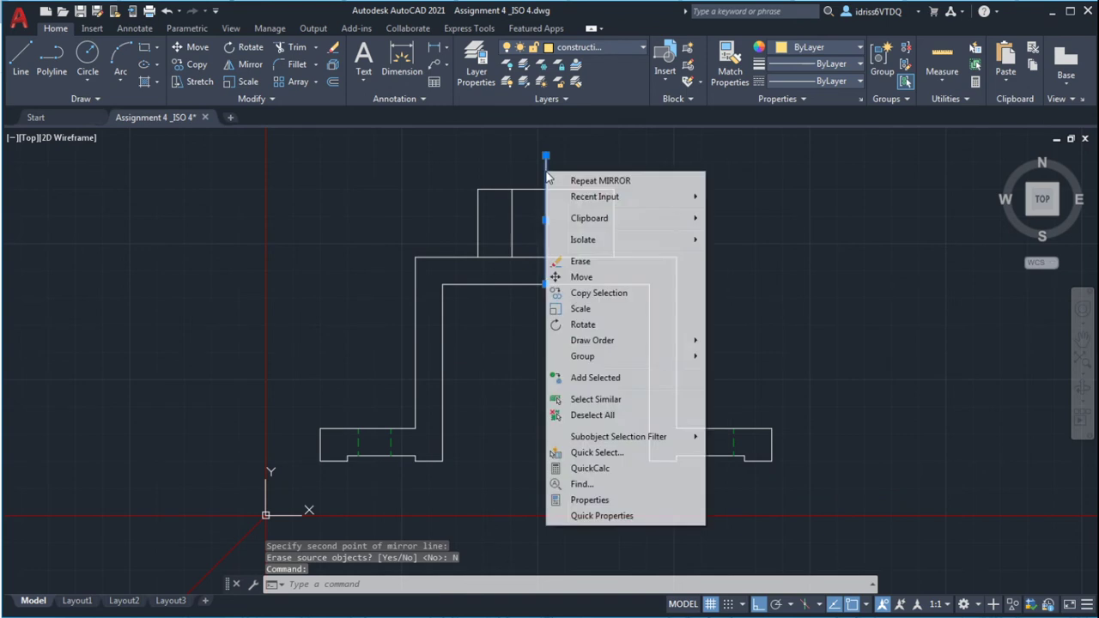
click(763, 200)
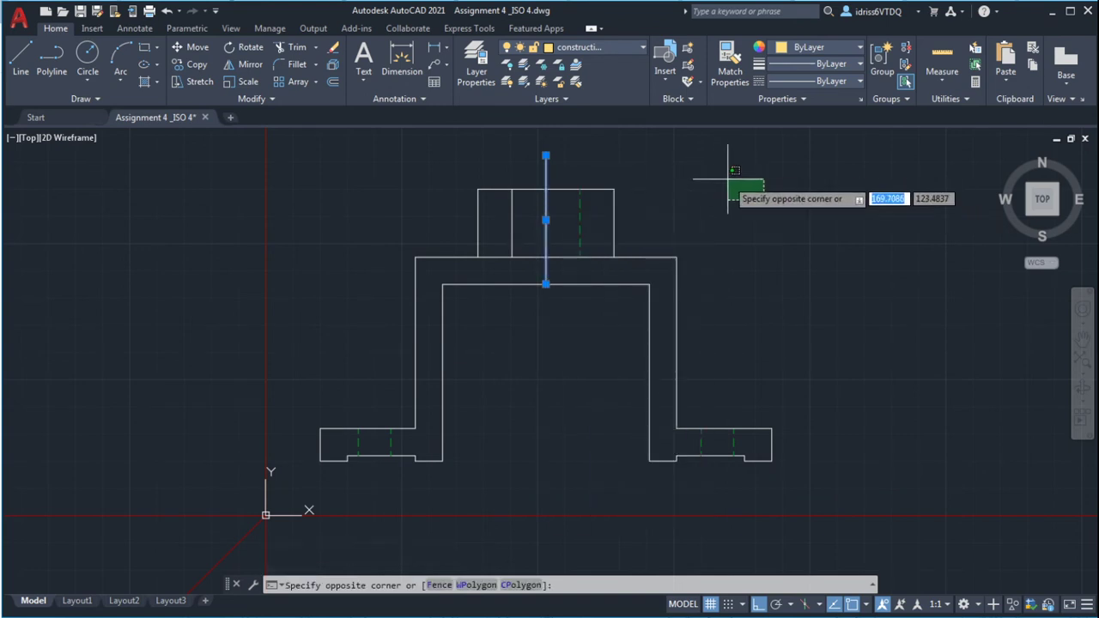
key(Escape)
key(Escape)
key(Escape)
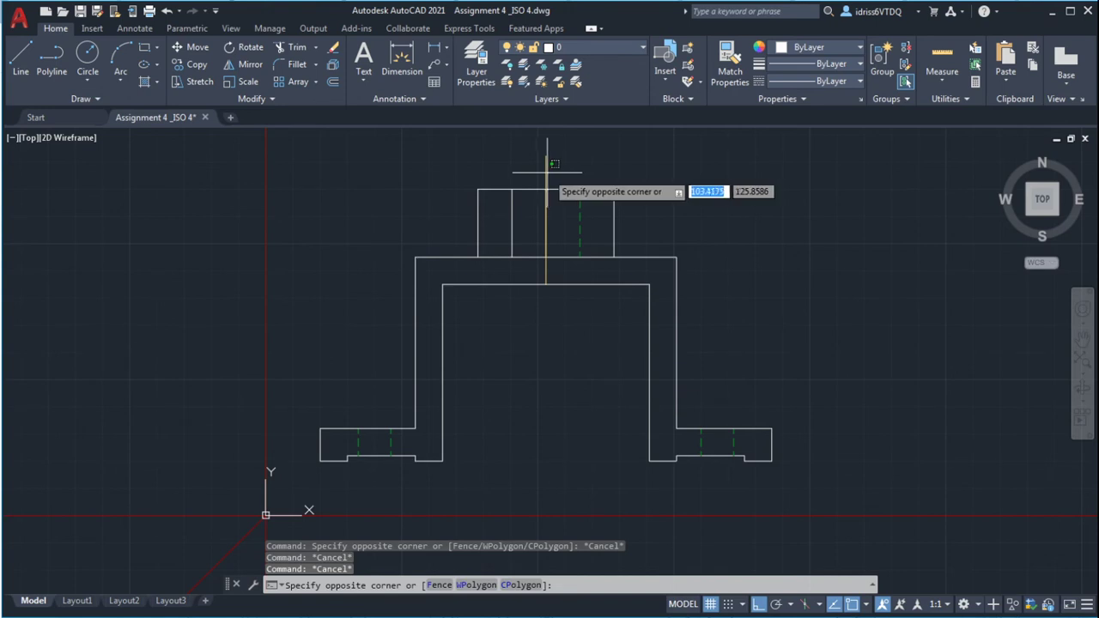
click(546, 181)
key(Delete)
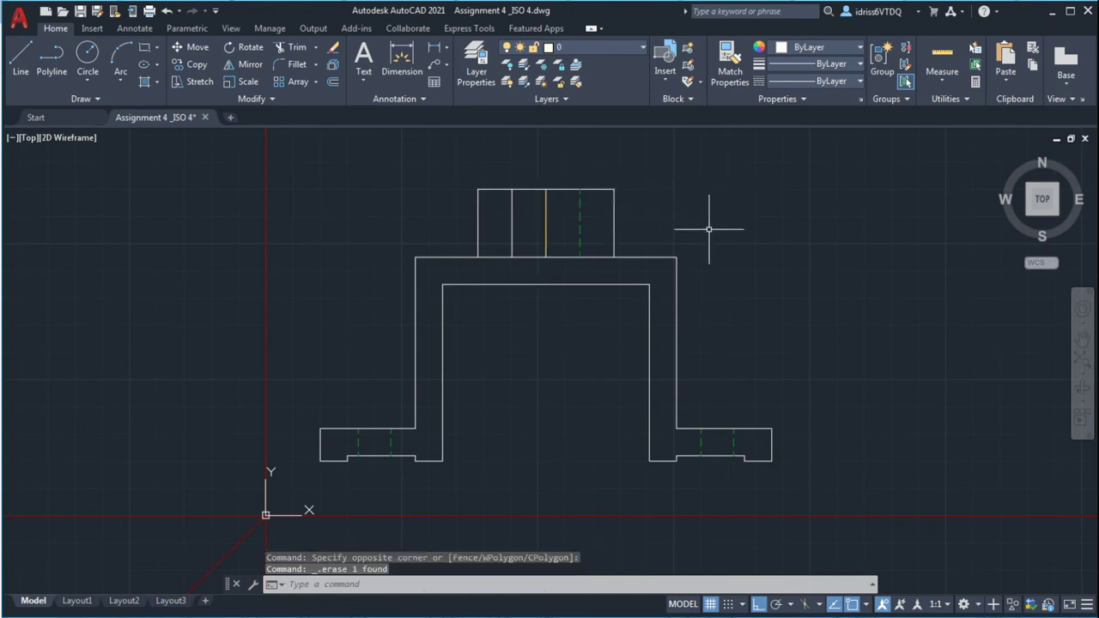
click(746, 222)
click(553, 210)
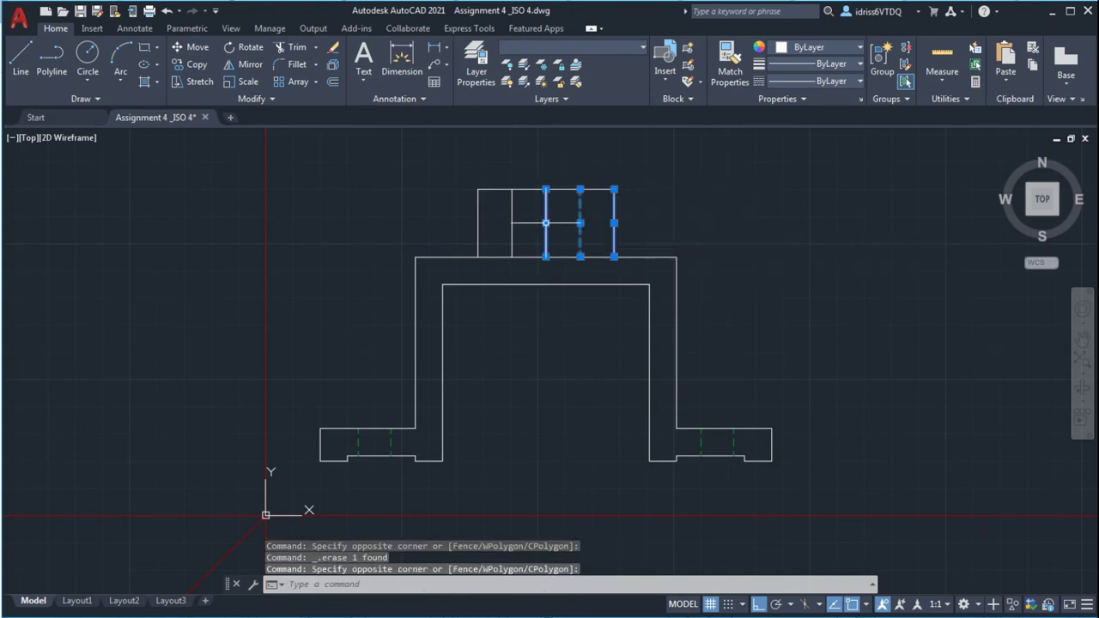
key(Escape)
key(Escape)
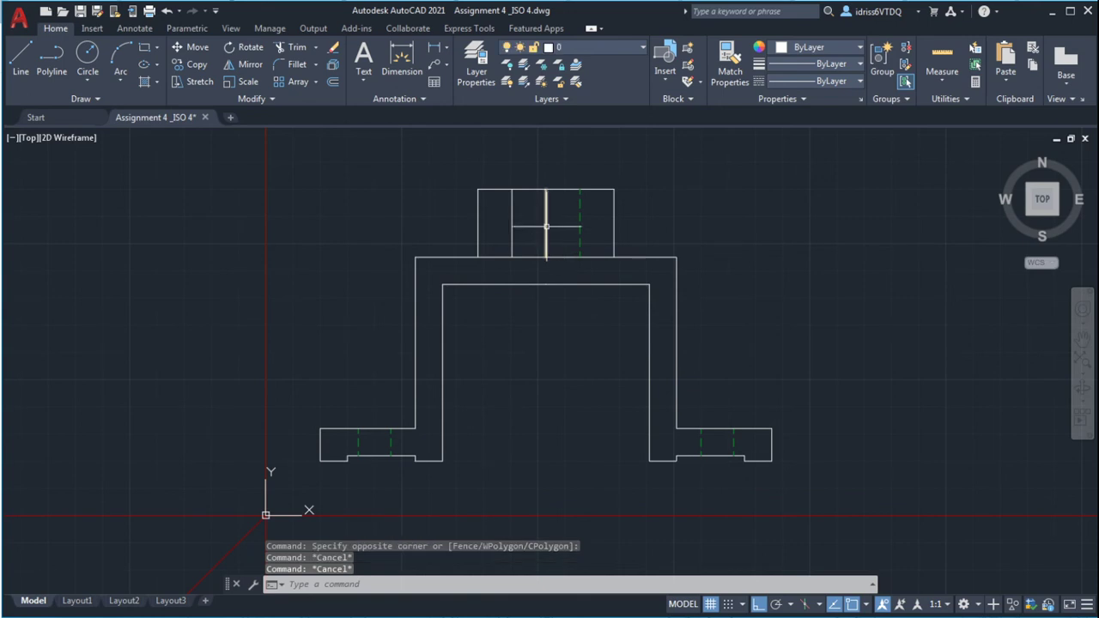
click(547, 227)
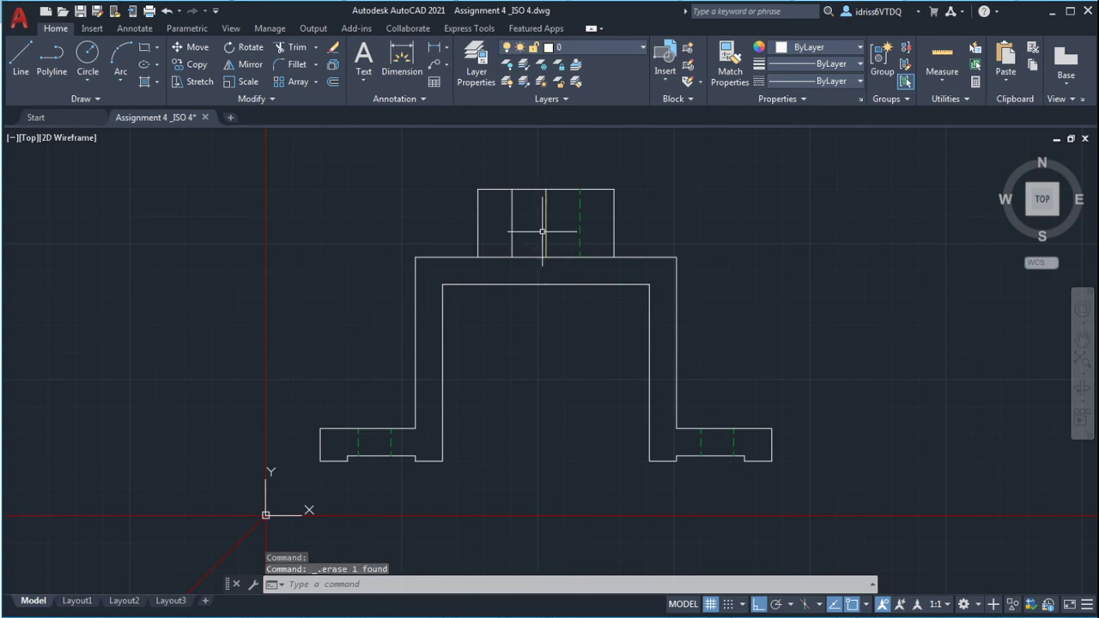
click(545, 230)
key(Delete)
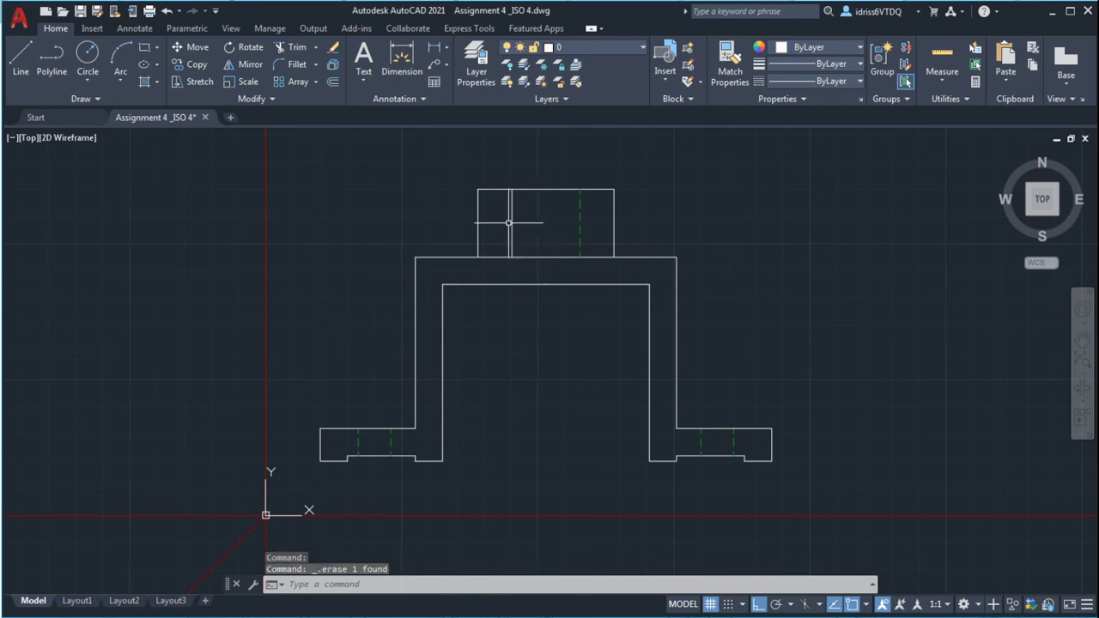
Step: Put the boss's left hole edge on the hidden layer
click(519, 230)
click(506, 225)
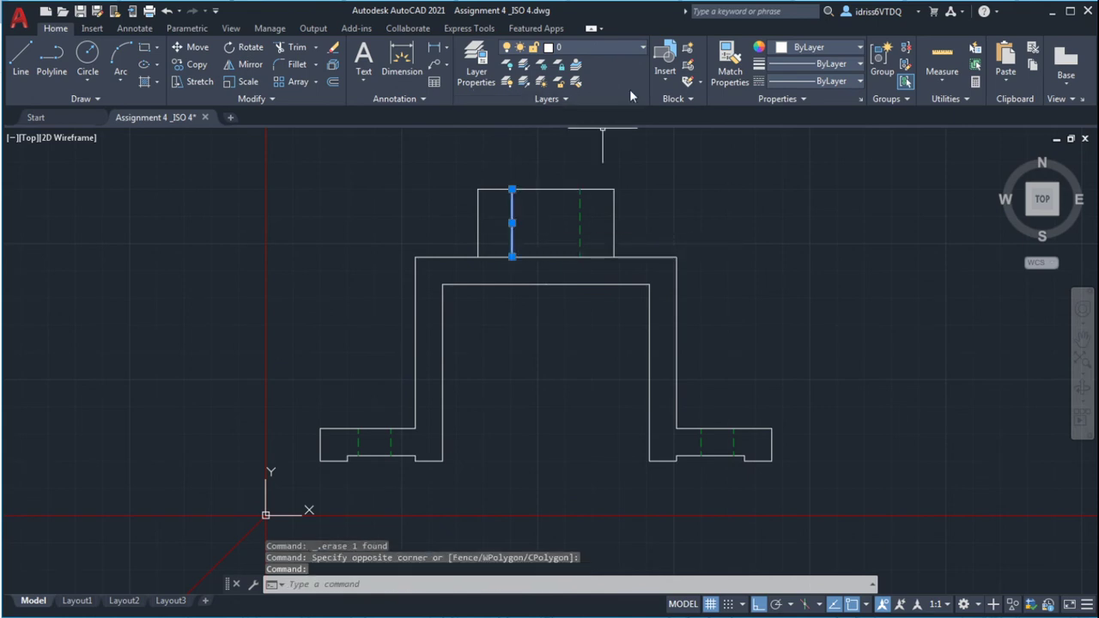
click(633, 53)
click(578, 131)
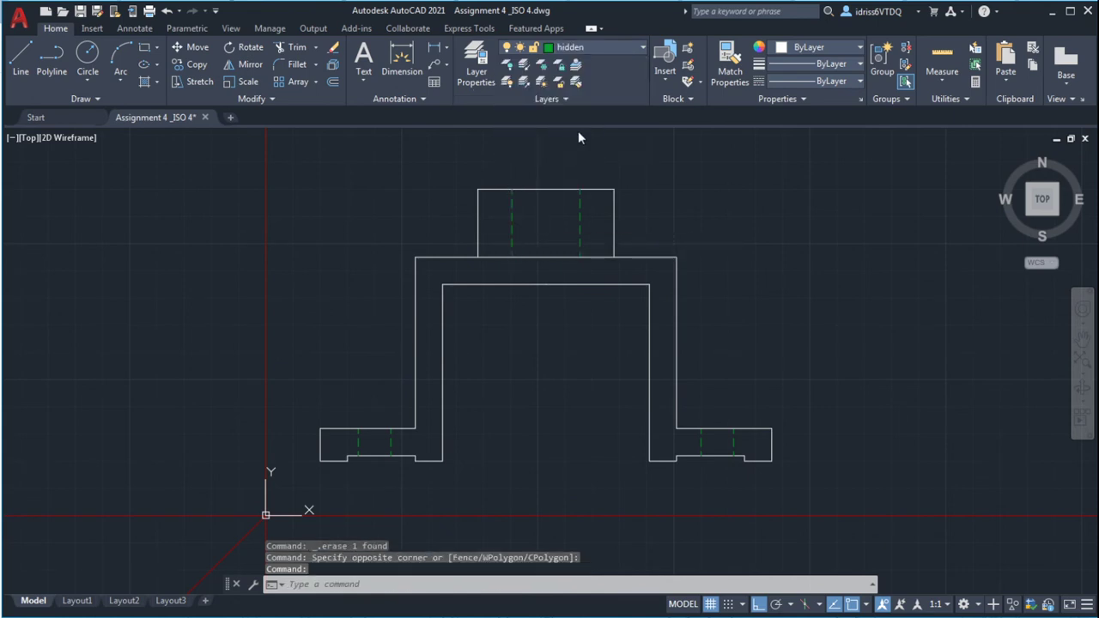
click(727, 198)
key(Escape)
key(Escape)
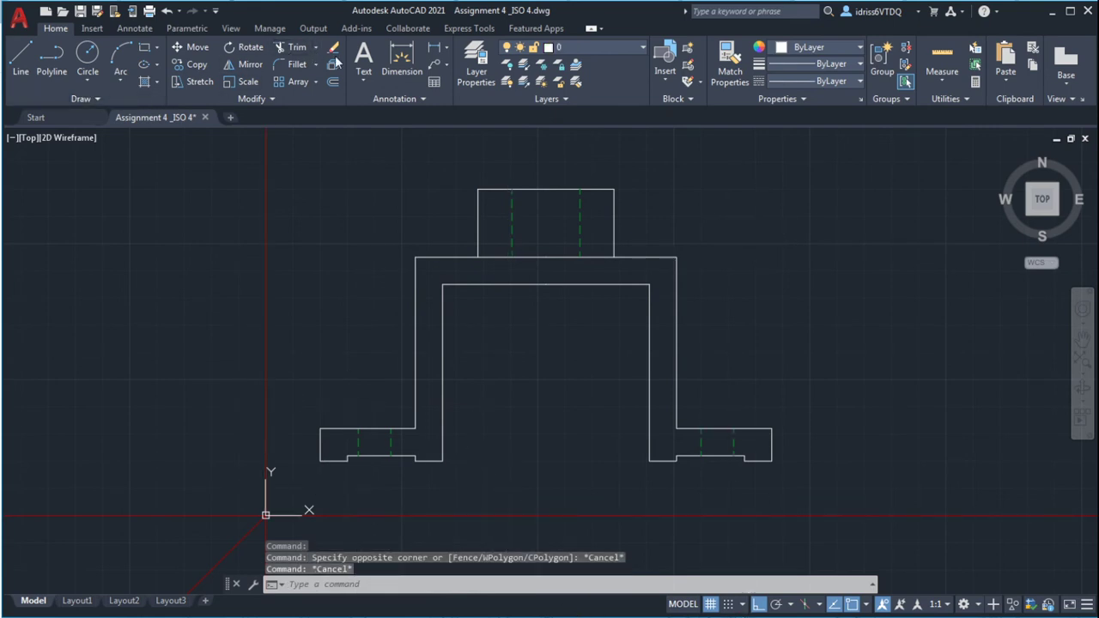
Step: Check the reference and draw the left flange's missing top edge
click(20, 56)
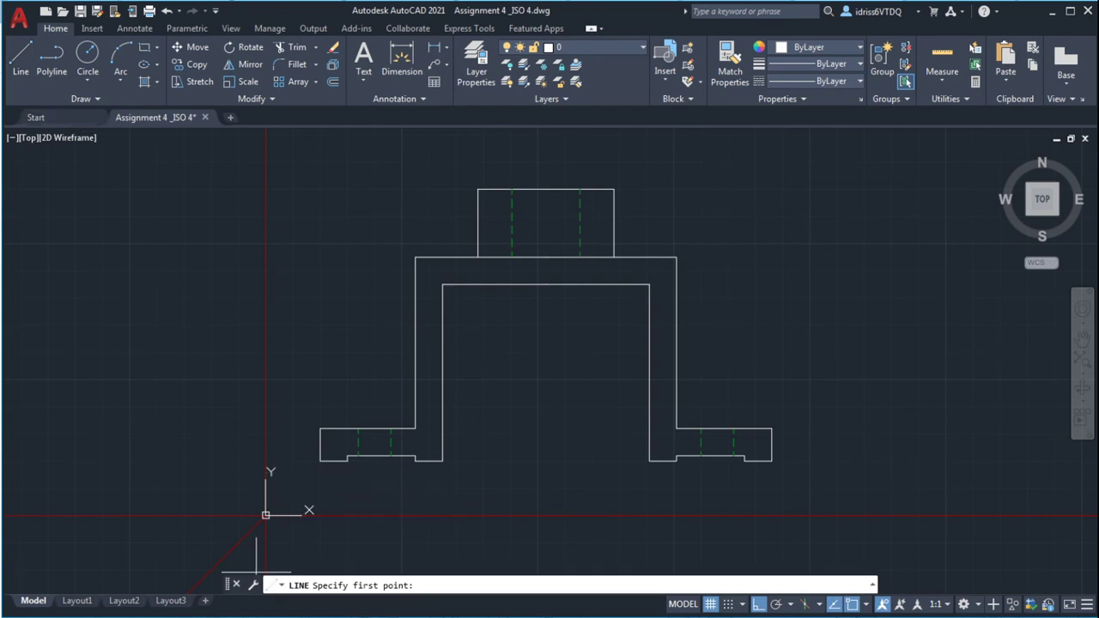
key(alt+Tab)
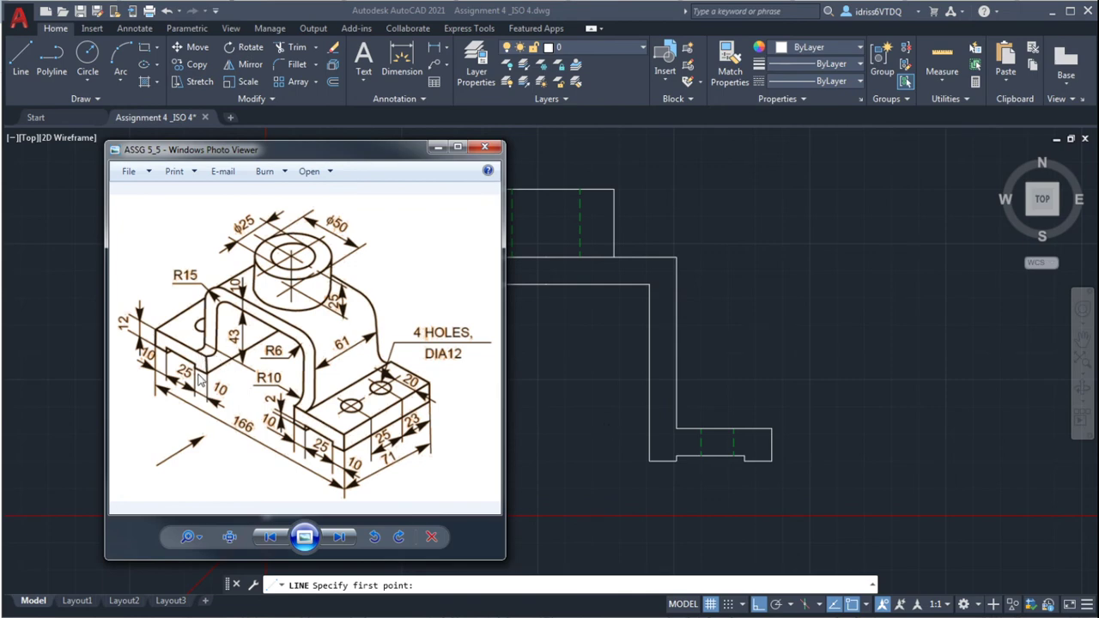
click(667, 437)
key(Escape)
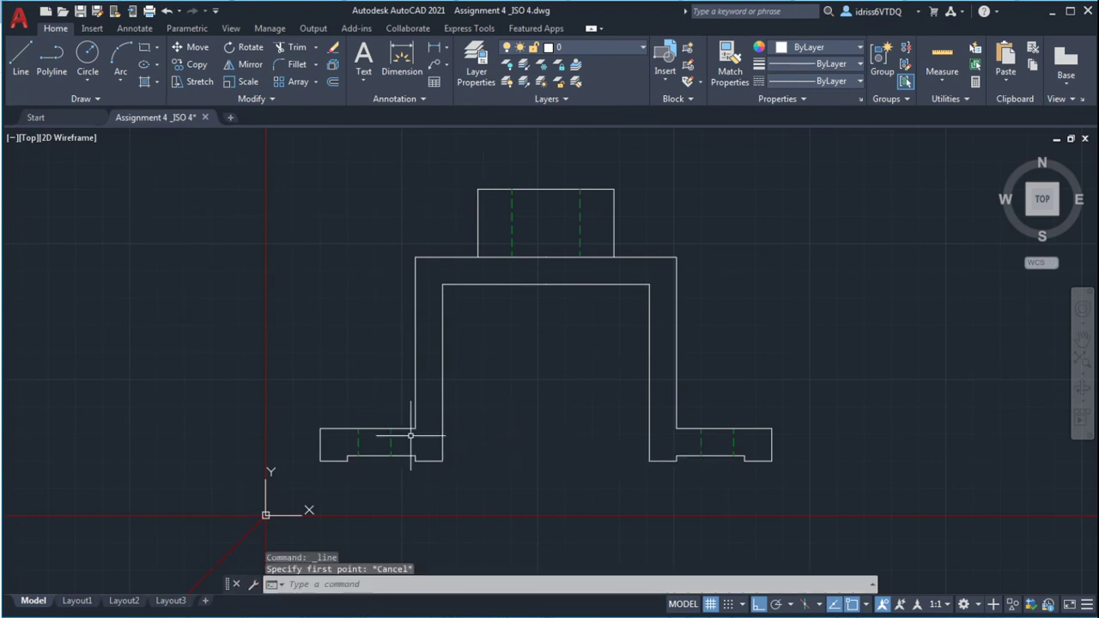
click(21, 61)
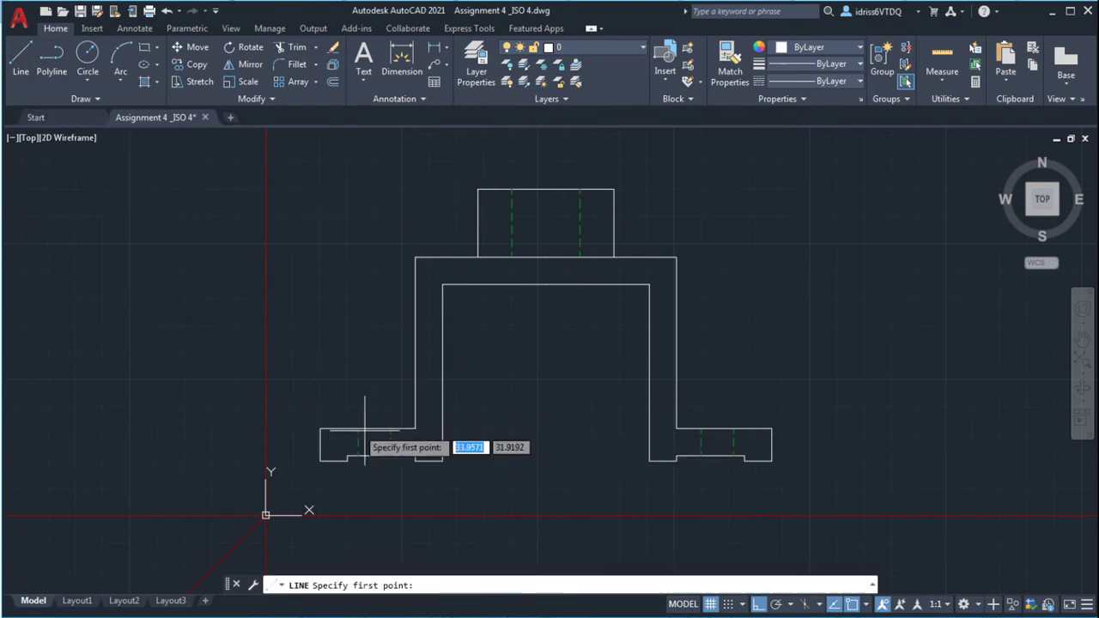
click(415, 429)
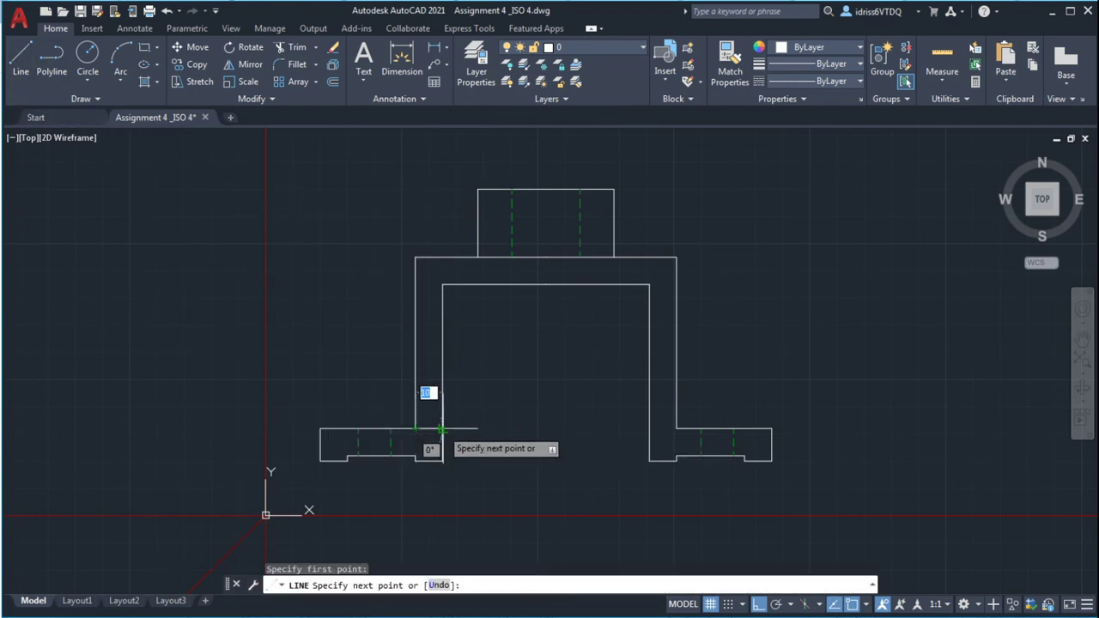
click(442, 428)
key(Escape)
Step: Draw the right flange's matching top edge, then recheck against the reference
click(20, 60)
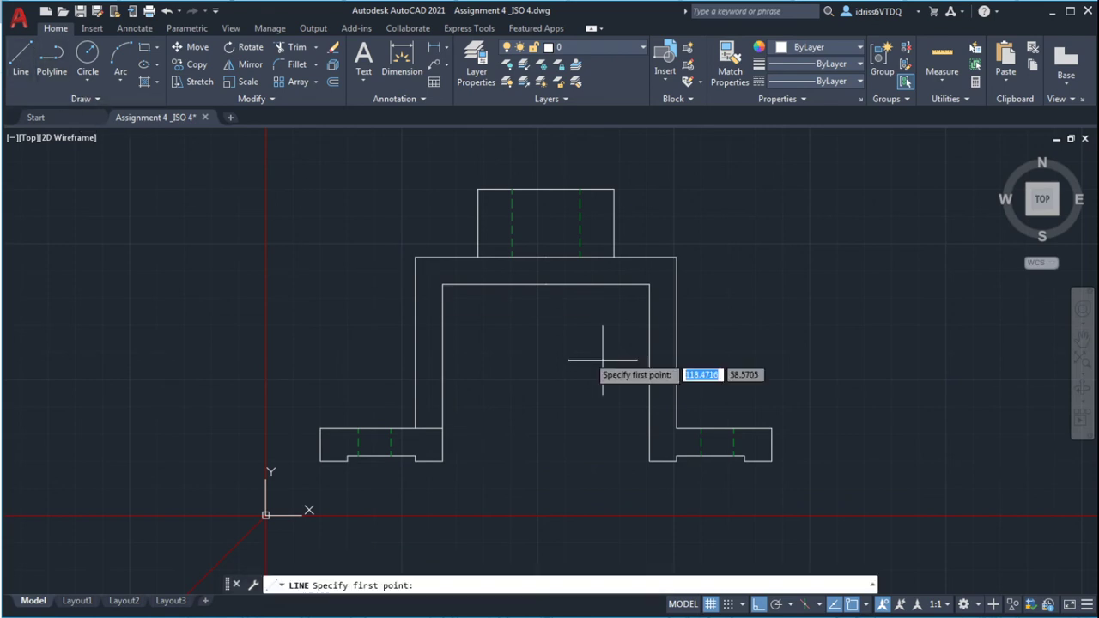
click(677, 428)
click(649, 428)
key(Escape)
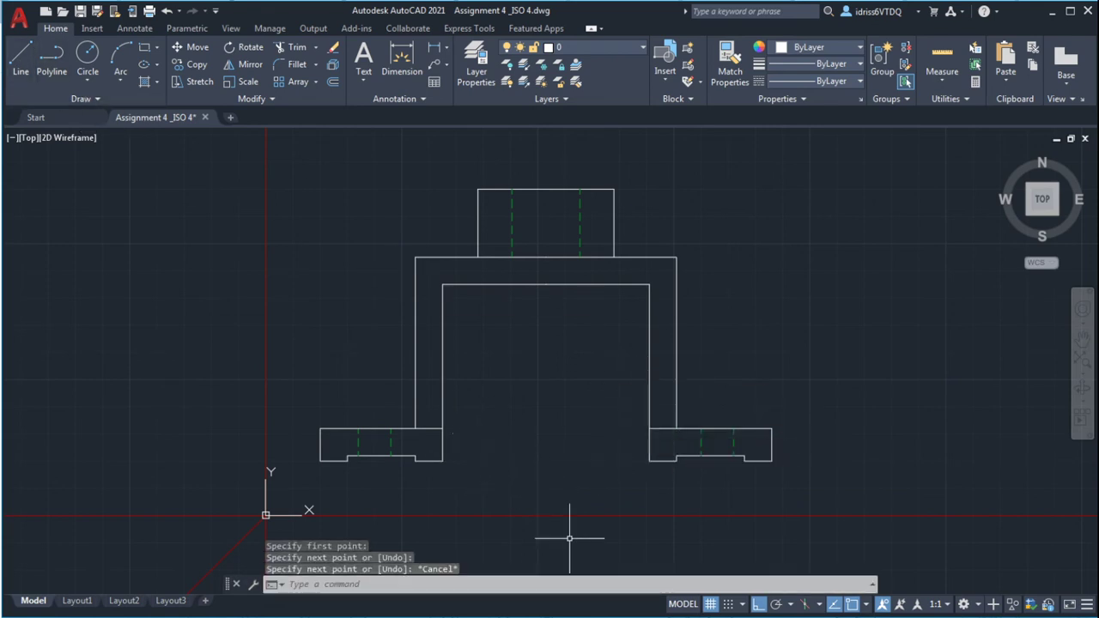
key(alt+Tab)
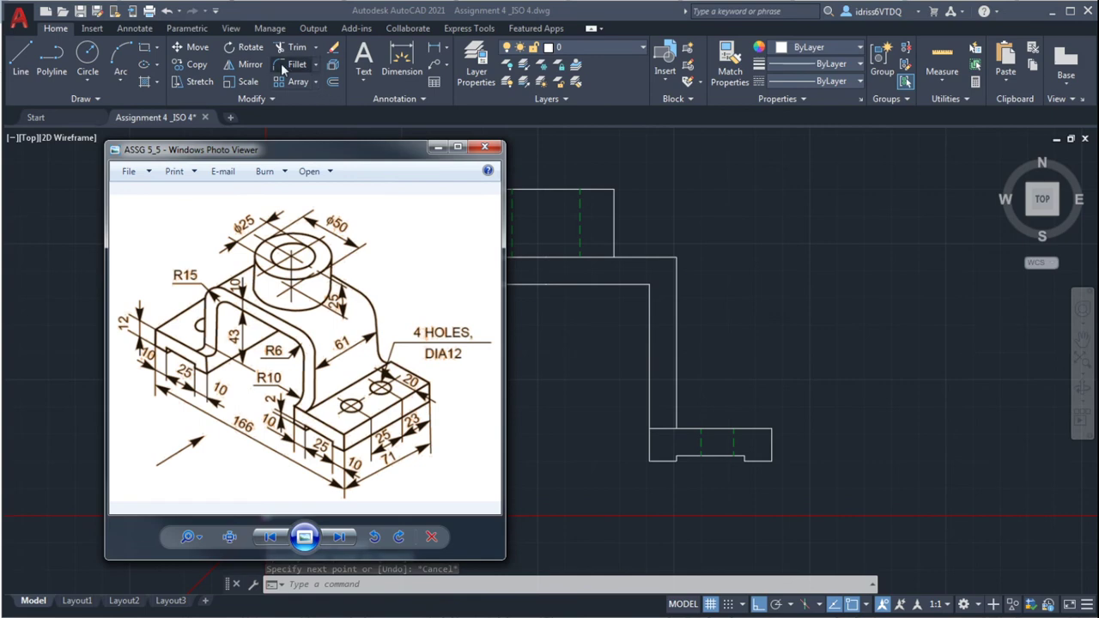
key(alt+Tab)
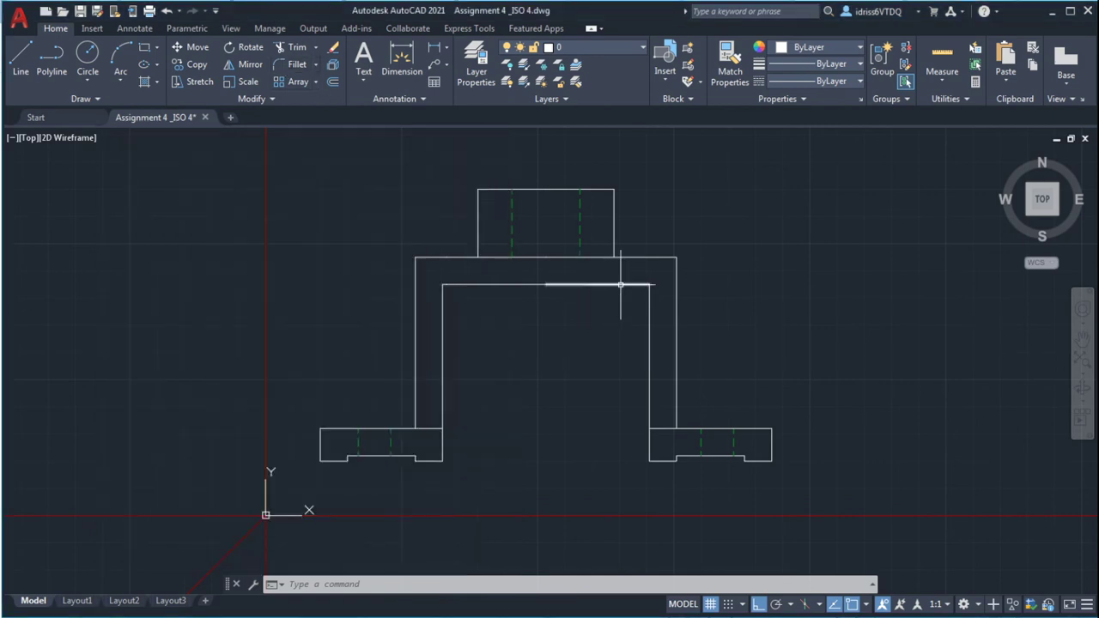
Step: Fillet the arch's inner top-right corner with radius 6
click(292, 65)
click(592, 285)
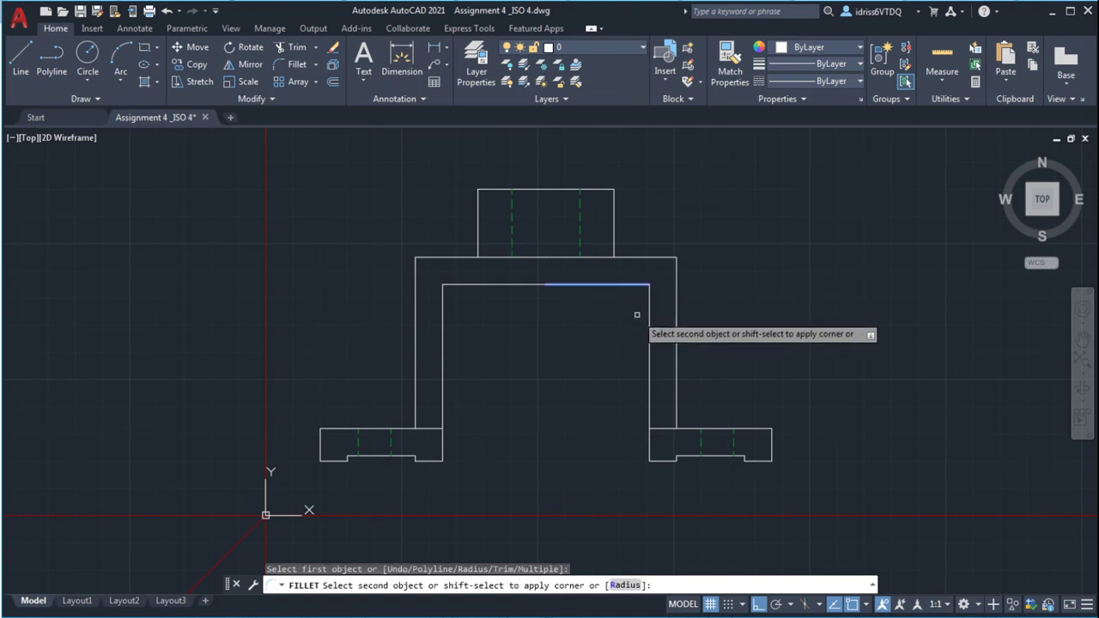
key(Escape)
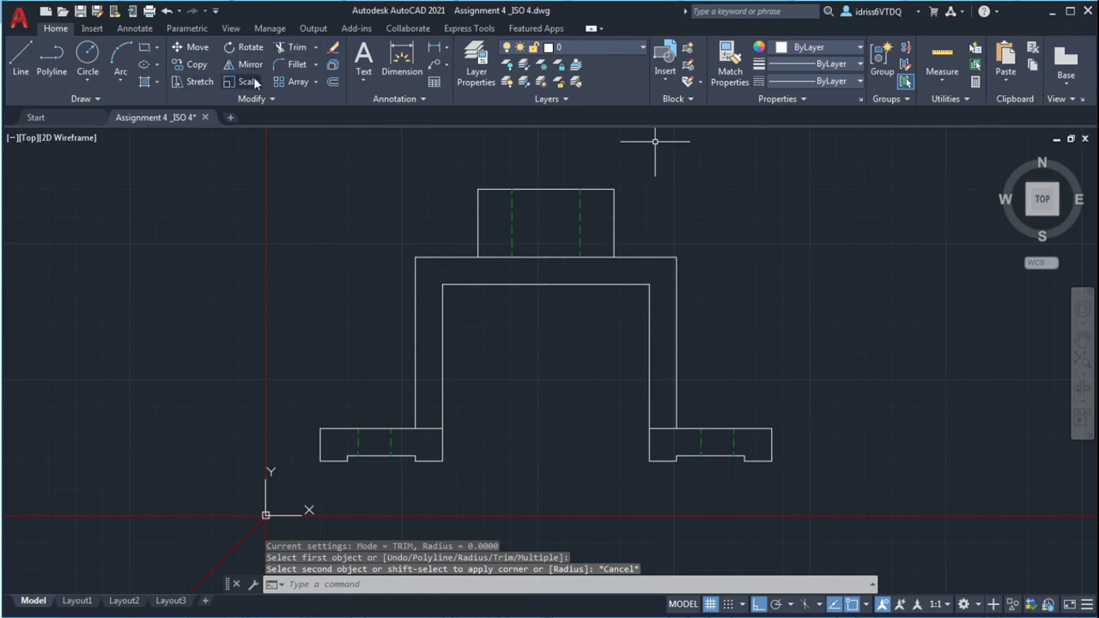
click(285, 65)
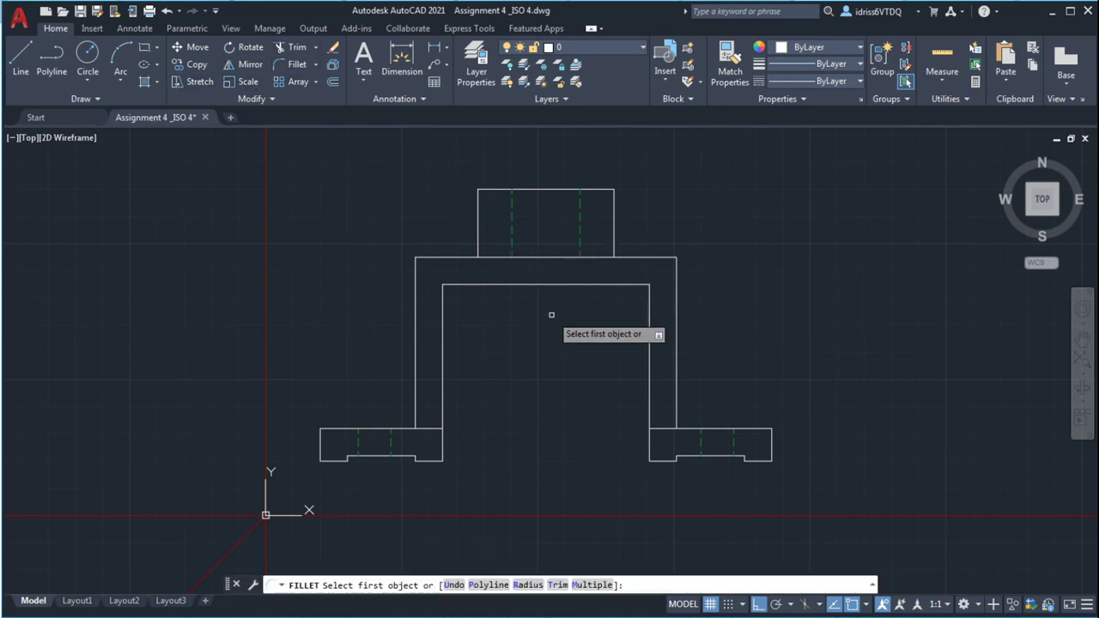
text(r)
key(Return)
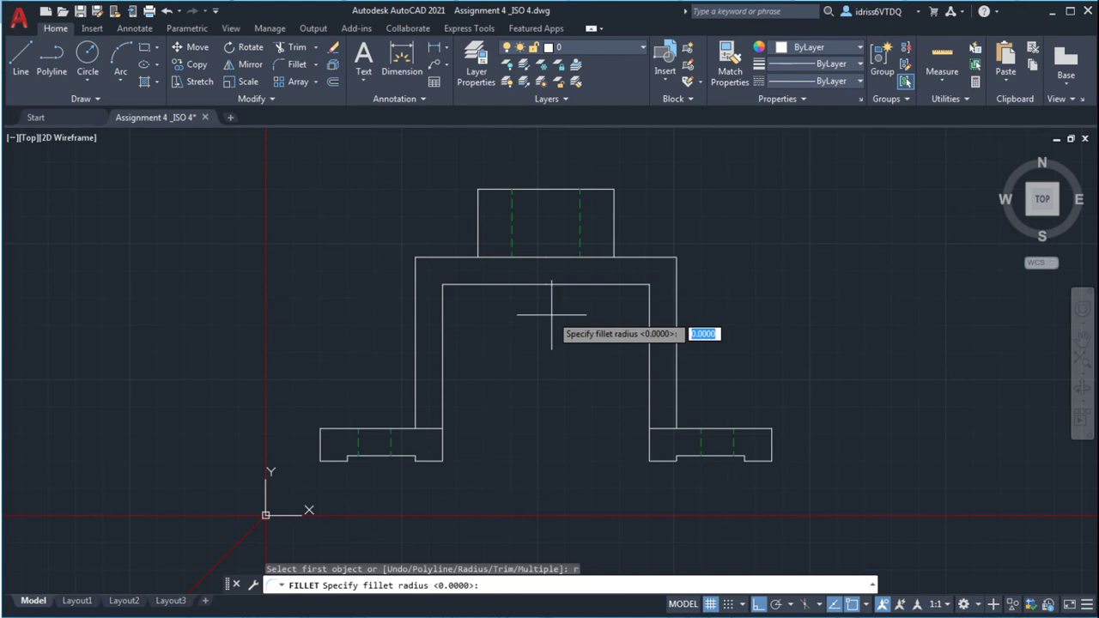
text(6)
key(Return)
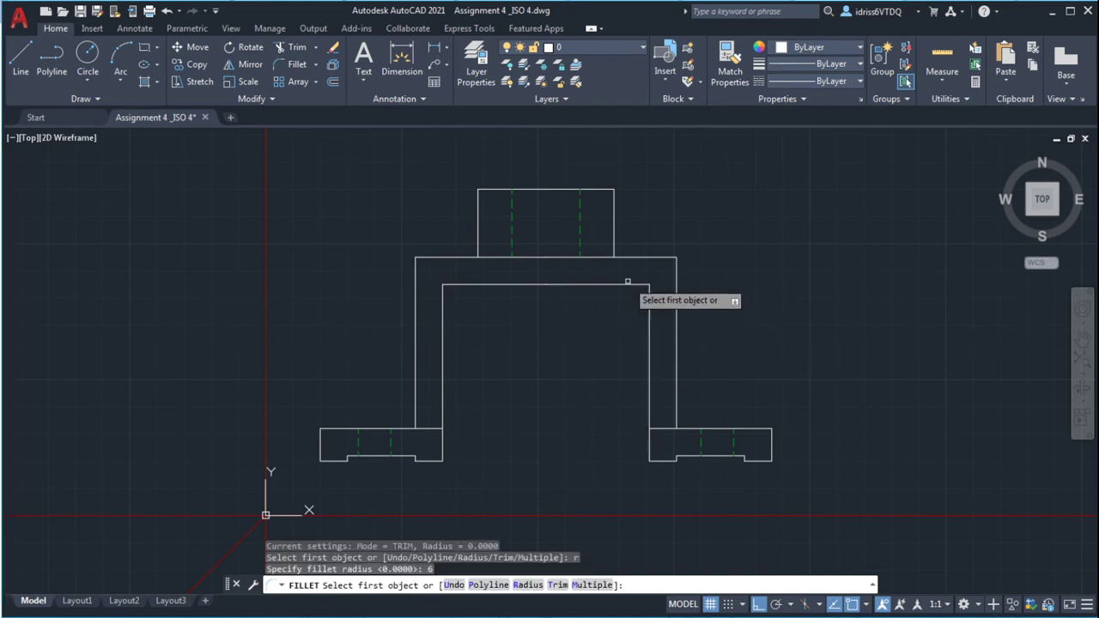
click(625, 284)
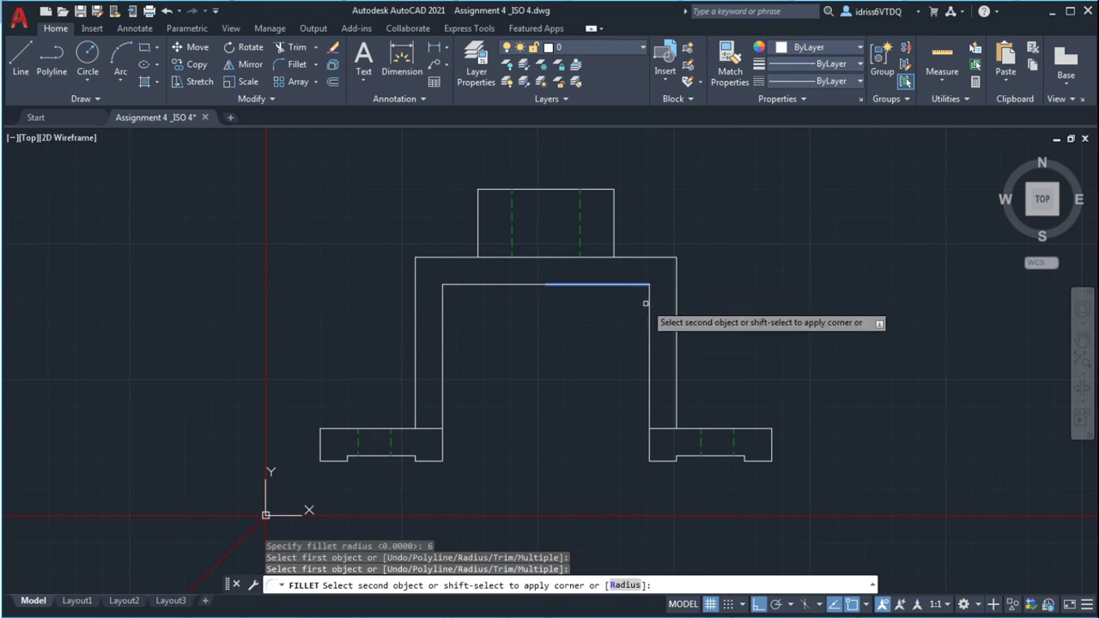
click(645, 304)
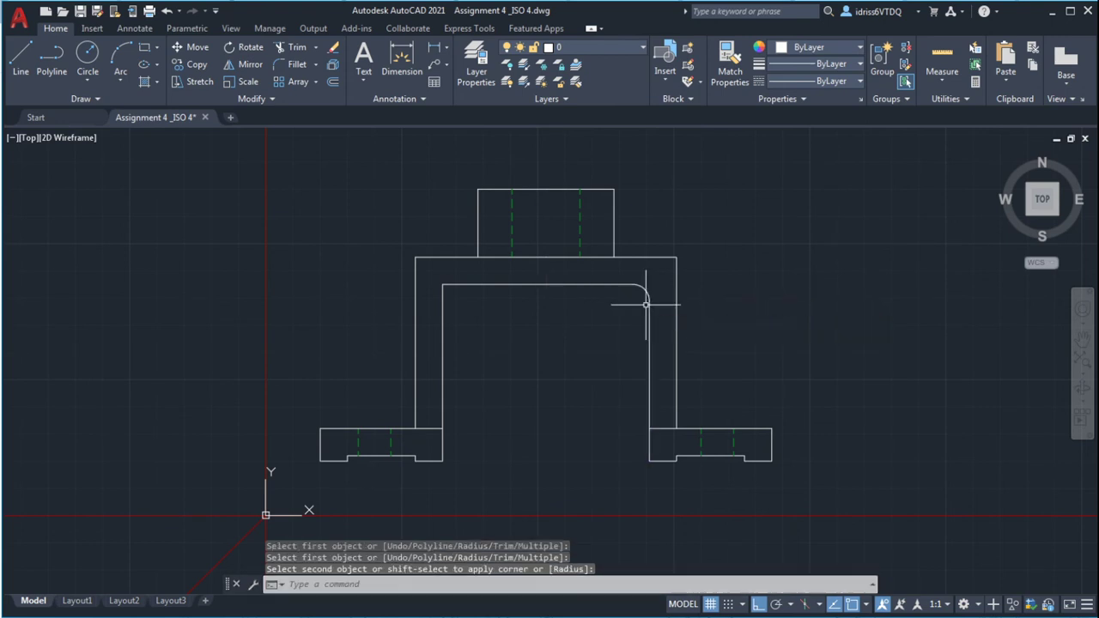
Step: Repeat the radius 6 fillet on the arch's inner top-left corner
right_click(512, 303)
click(534, 311)
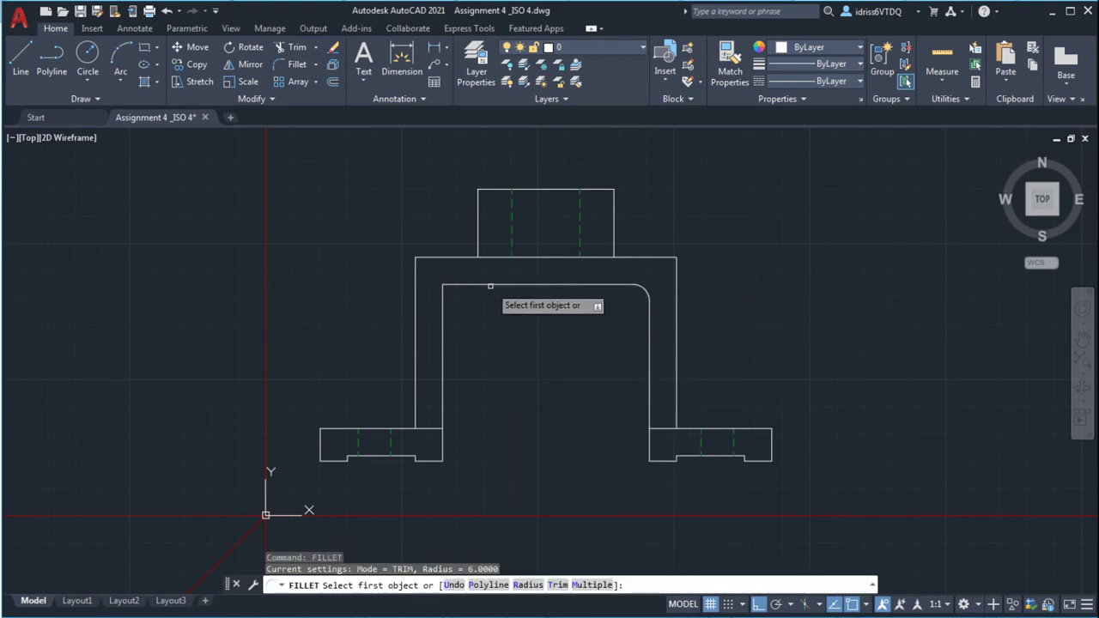
click(472, 289)
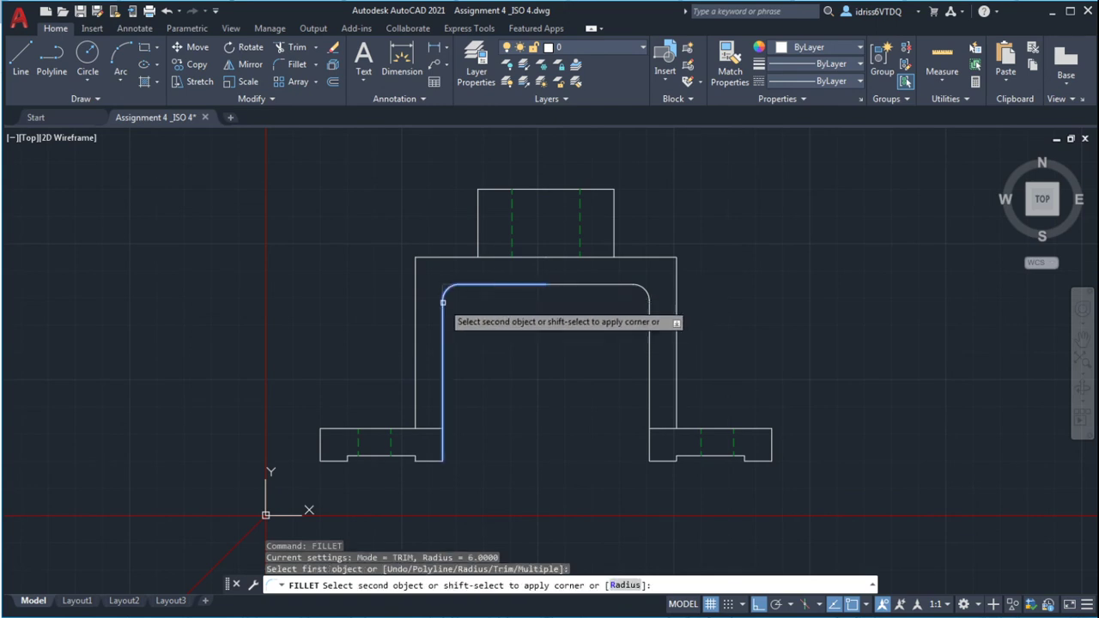
click(443, 310)
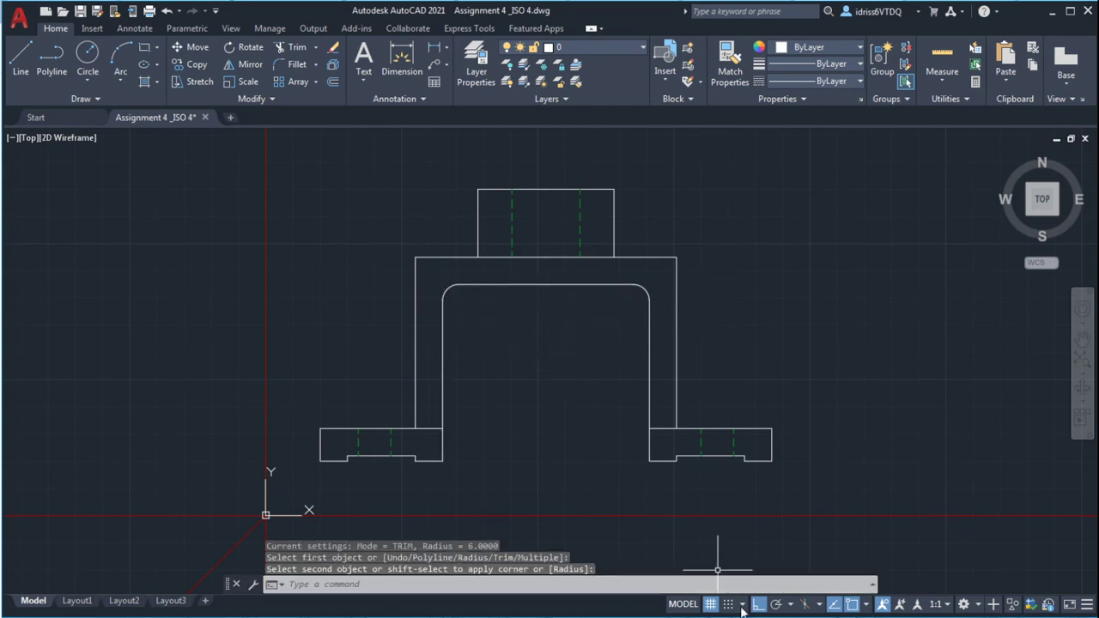
key(alt+Tab)
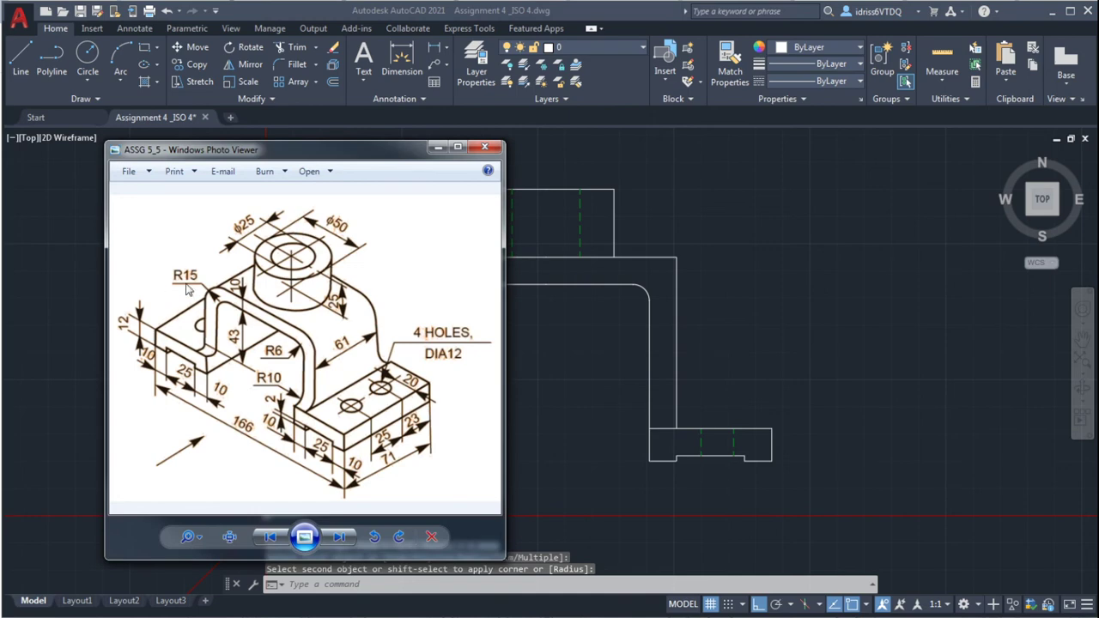
Step: Hide the reference and fillet the arch's outer top-right corner with radius 15
key(alt+Tab)
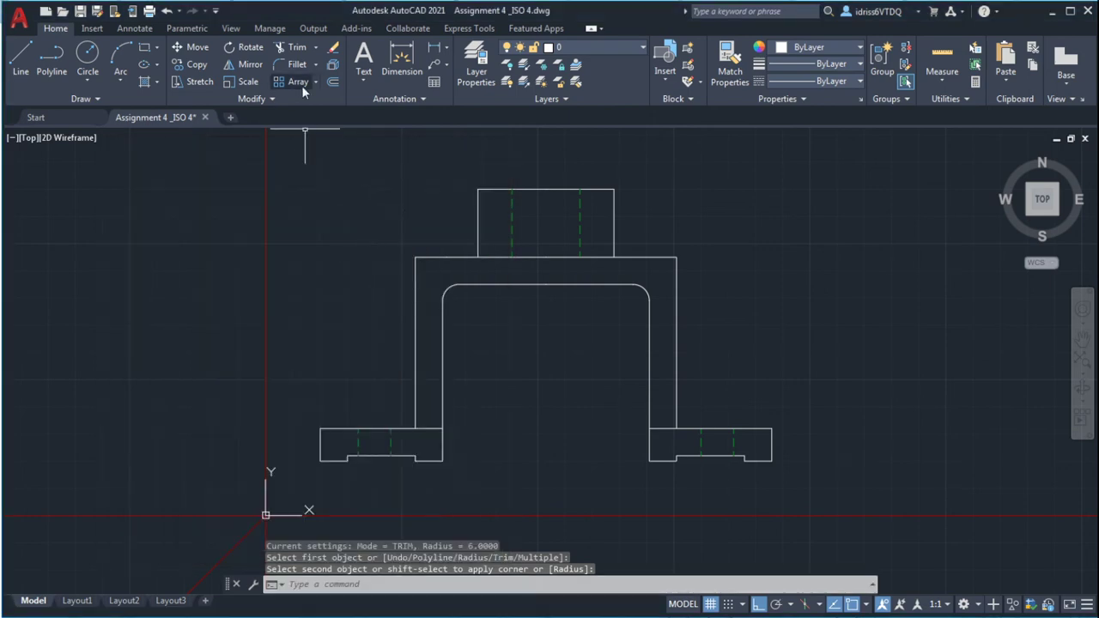
right_click(341, 220)
click(369, 233)
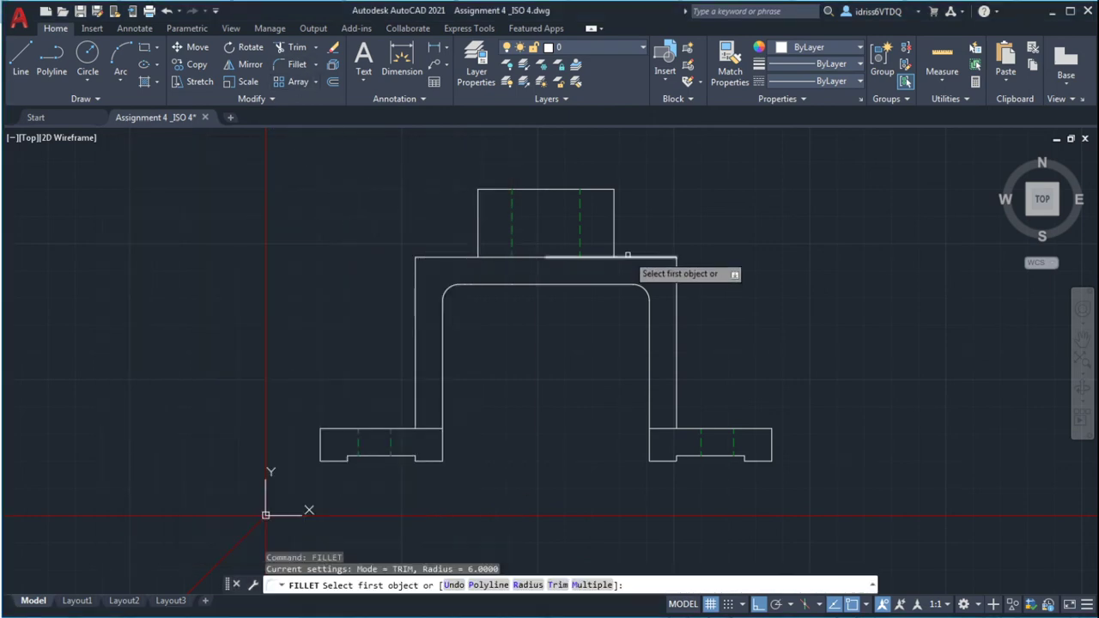
text(r)
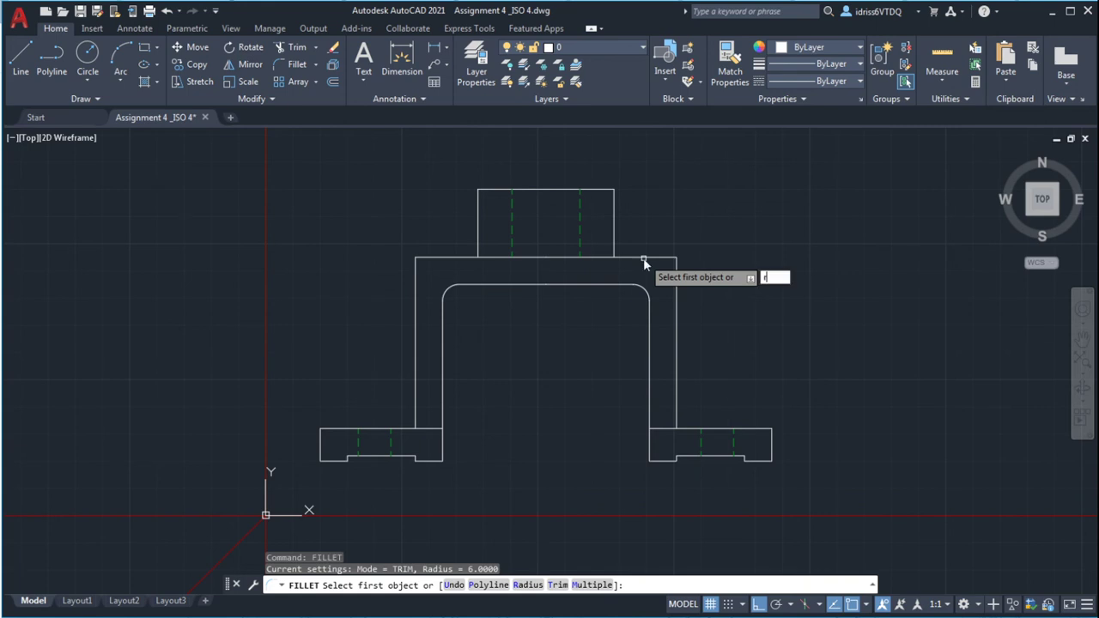
key(Return)
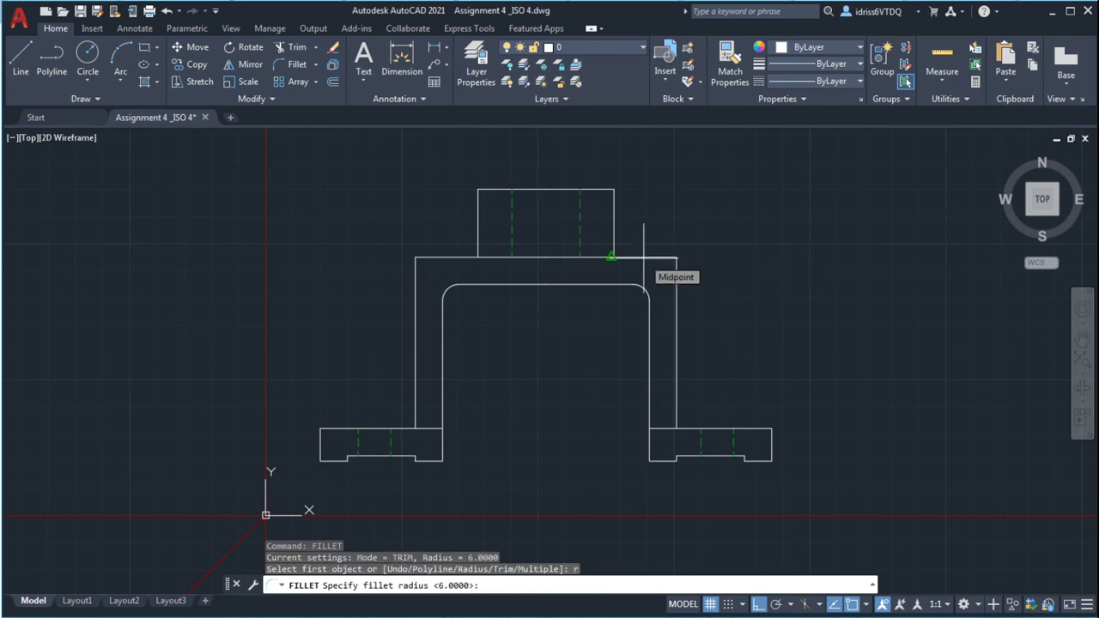
text(15)
key(Return)
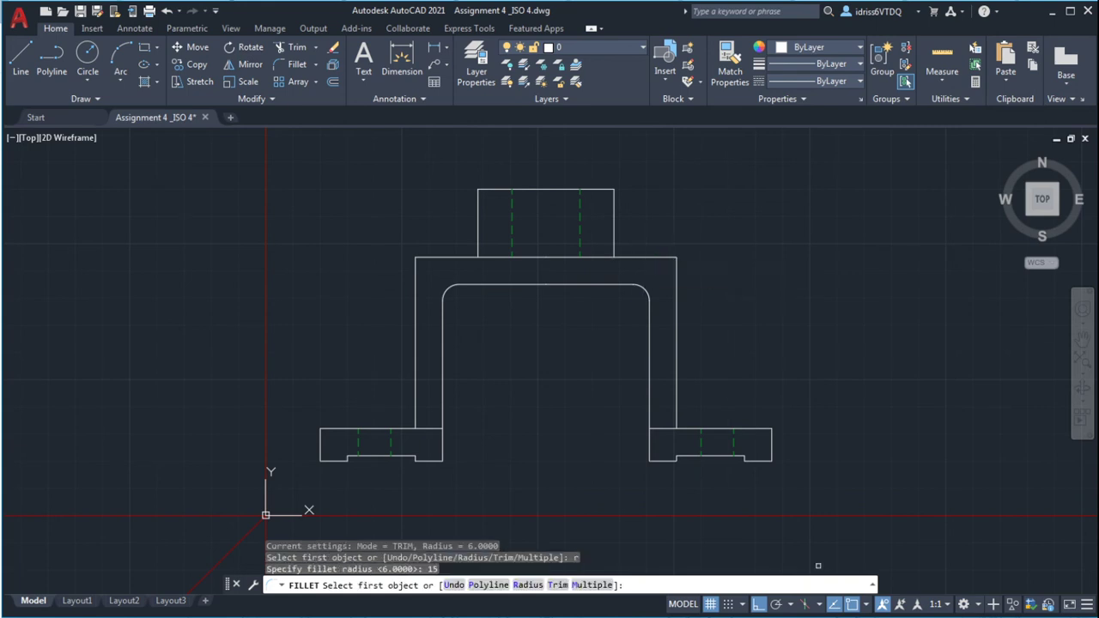
click(662, 258)
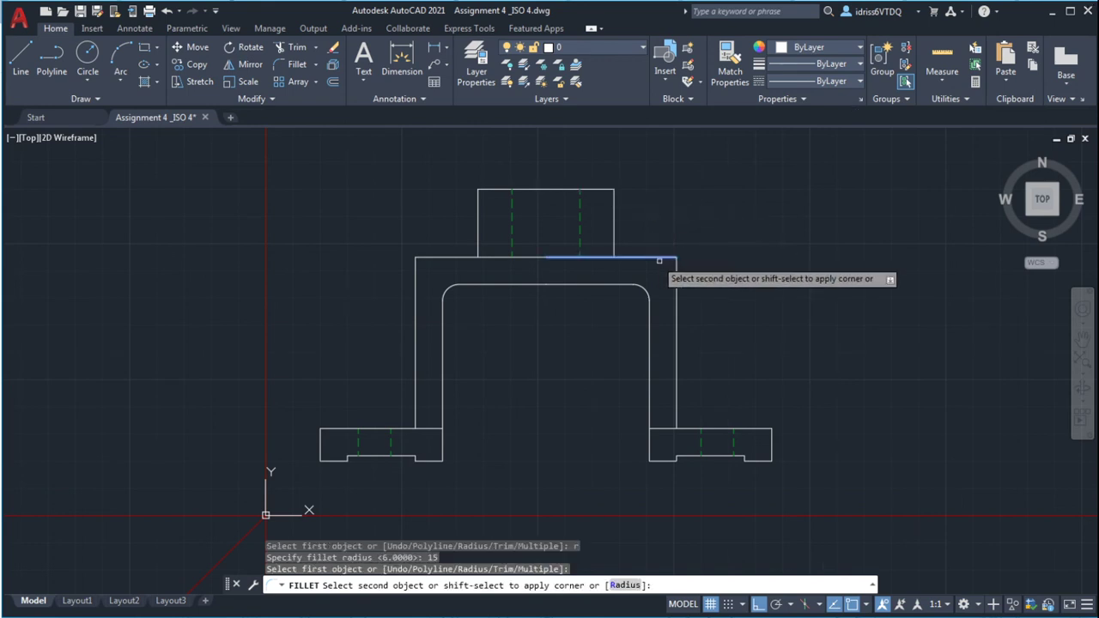
click(675, 268)
Step: Fillet the outer top-left arch corner with radius 15, checking against the reference drawing
right_click(695, 252)
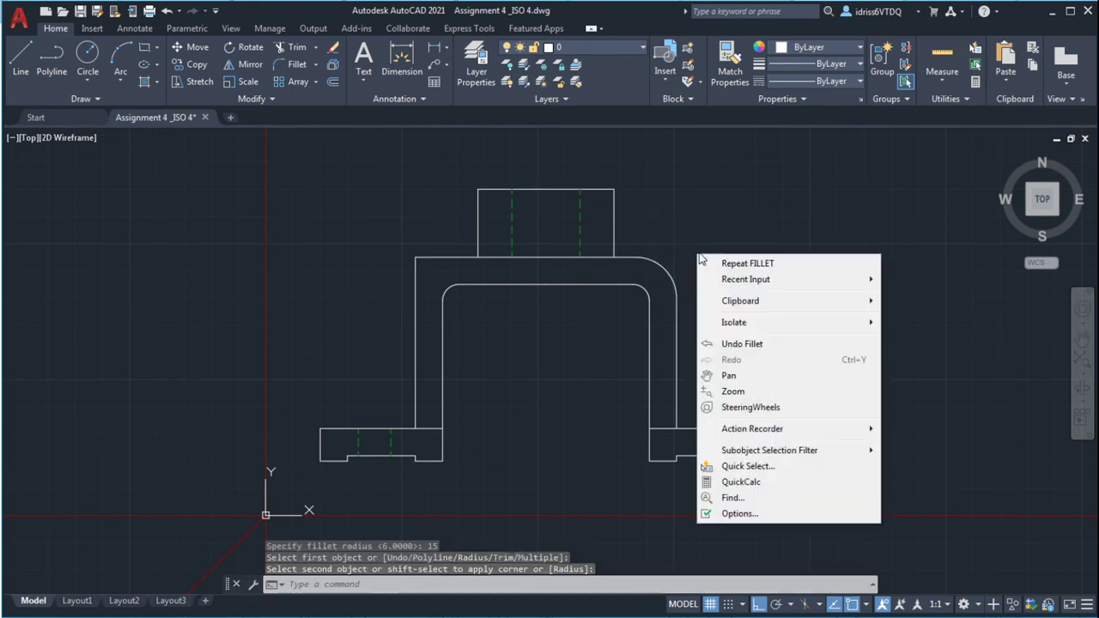
click(724, 262)
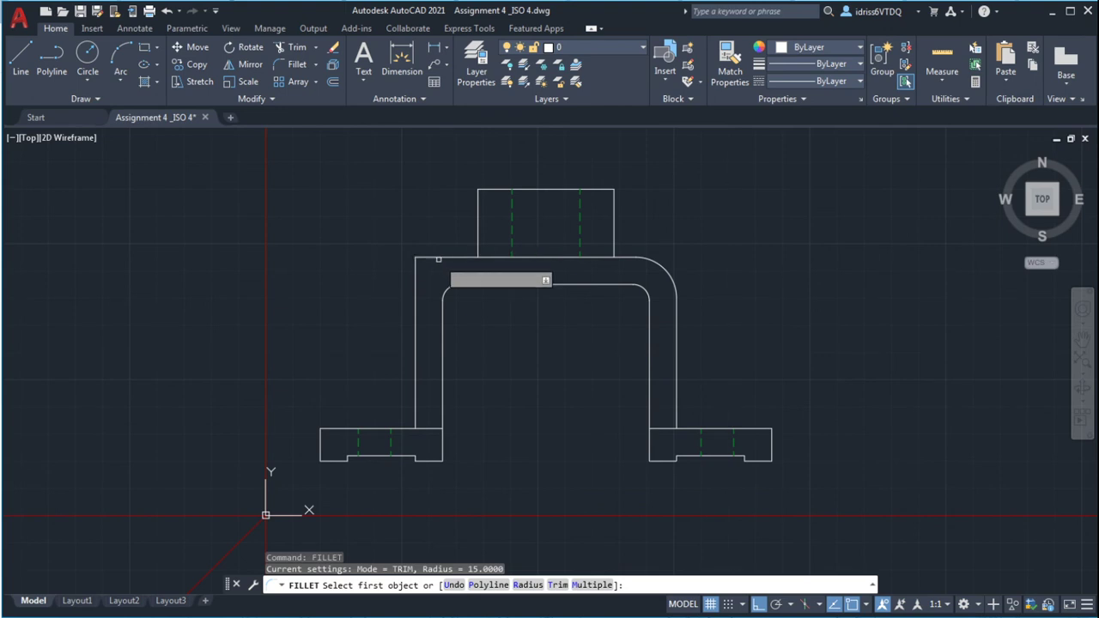
click(439, 258)
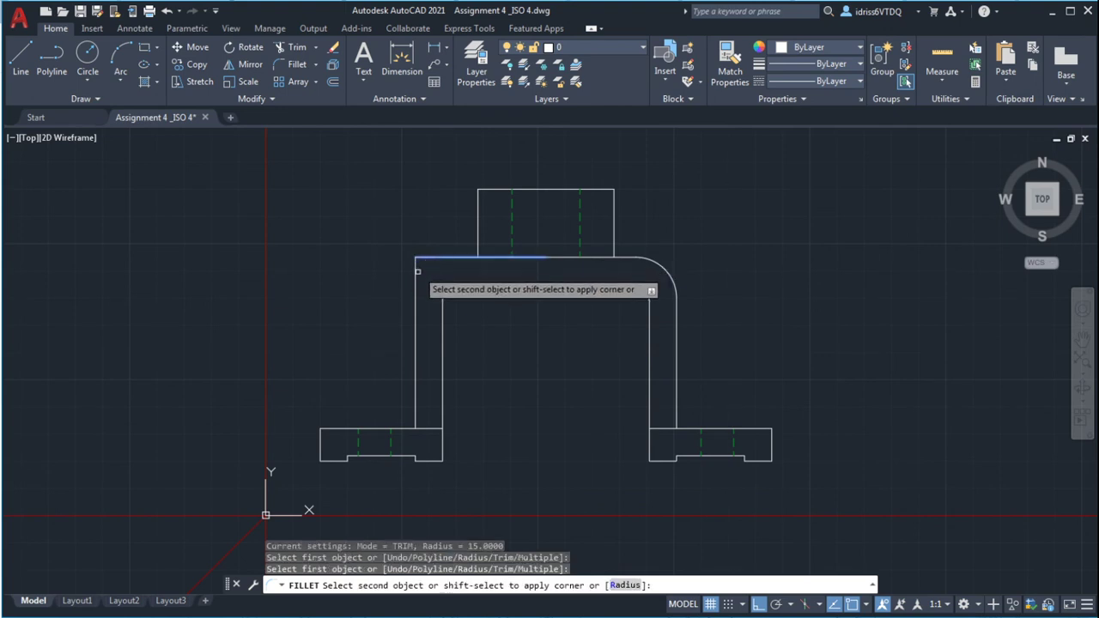
click(414, 275)
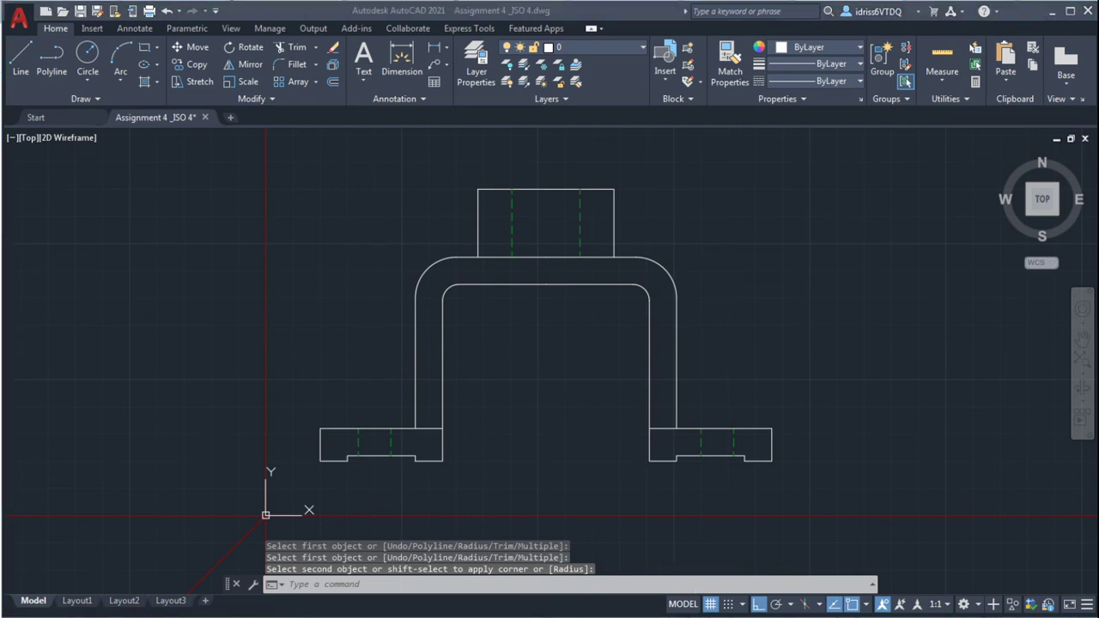
key(alt+Tab)
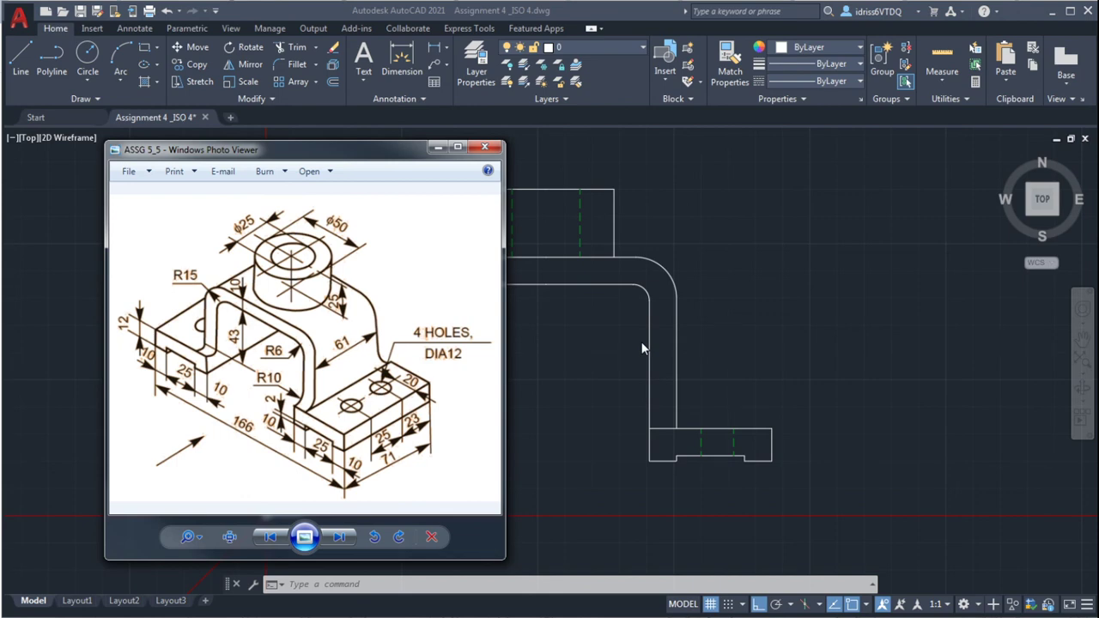
click(612, 341)
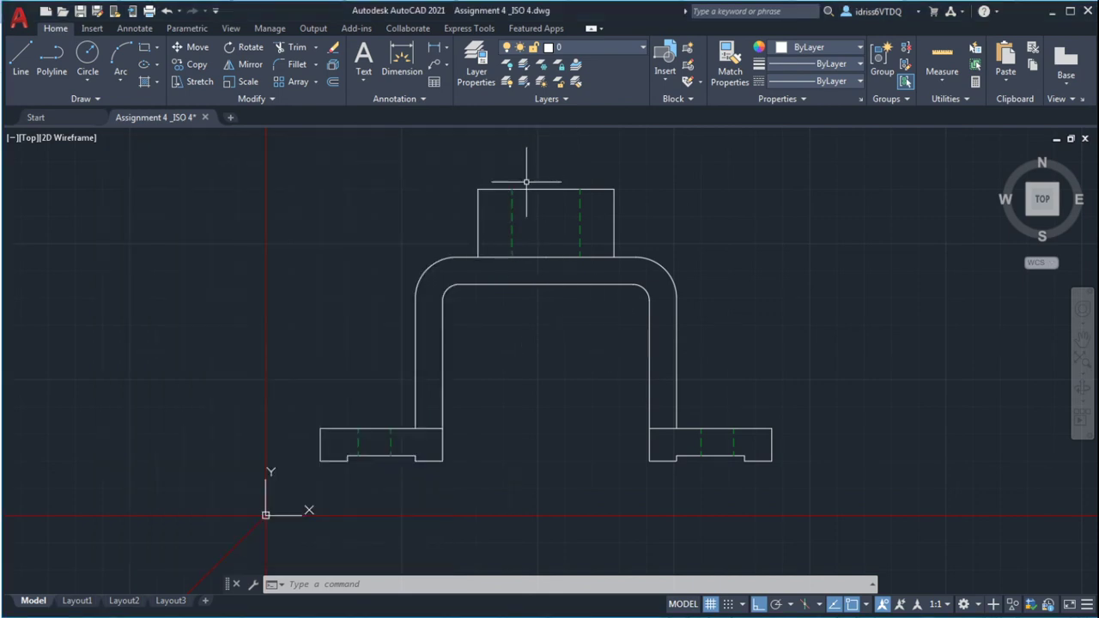
Step: Create a new layer named hatch in the Layer Properties Manager
click(641, 46)
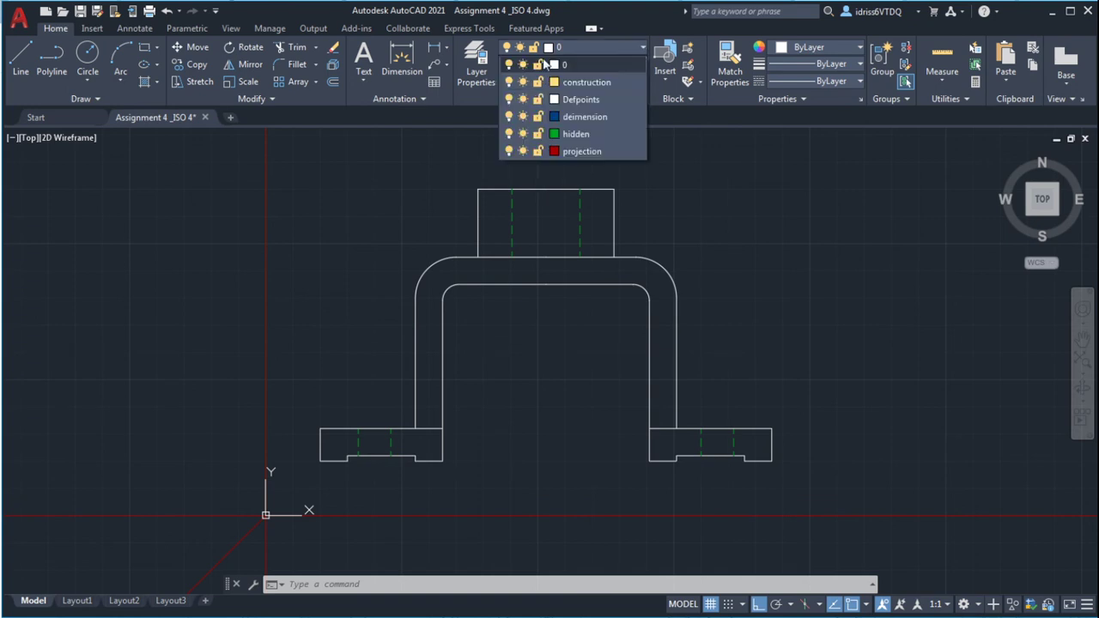
click(476, 64)
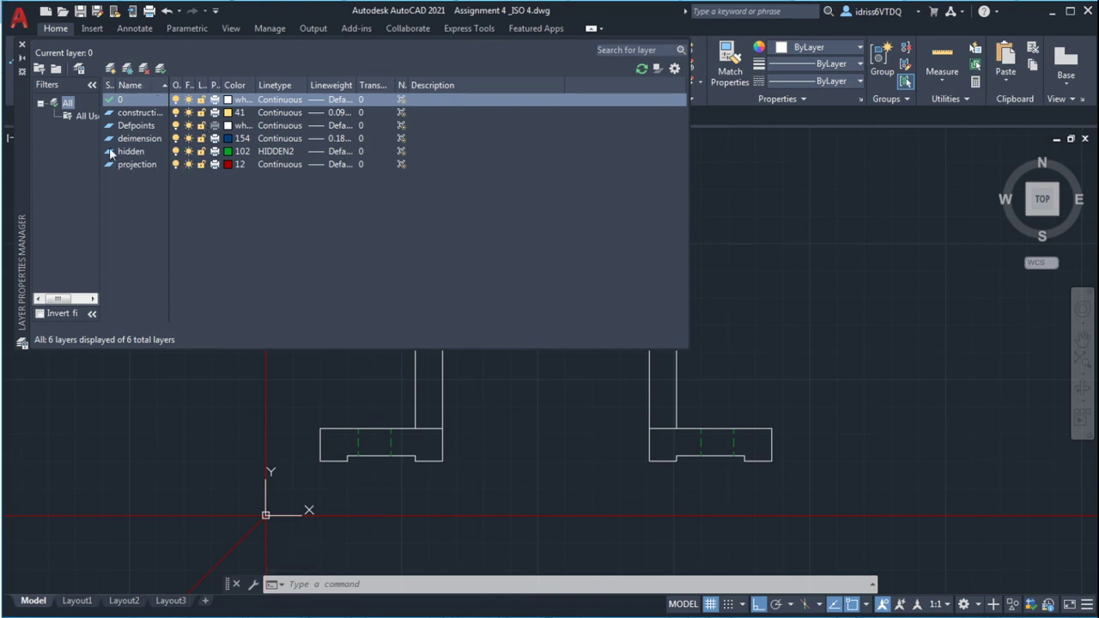
click(110, 67)
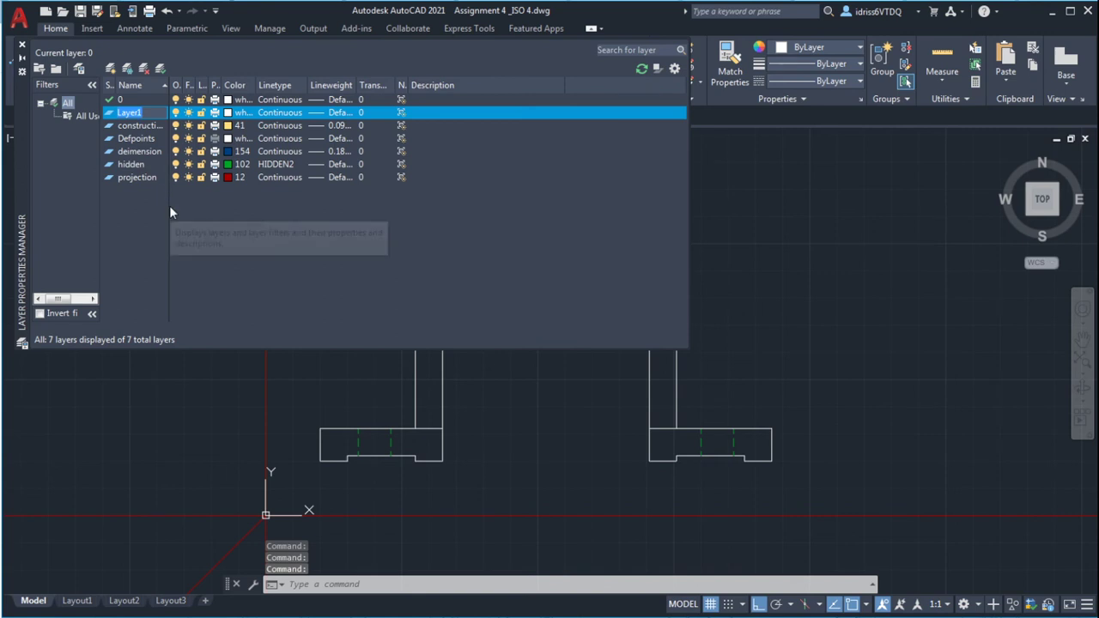
text(ha)
key(Return)
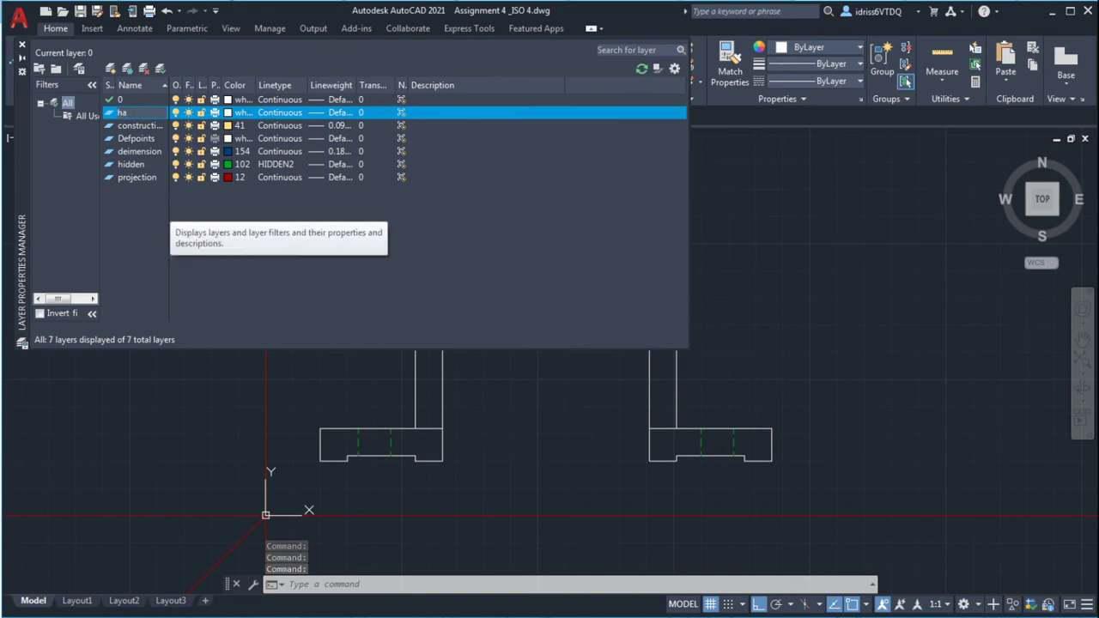
text(tch)
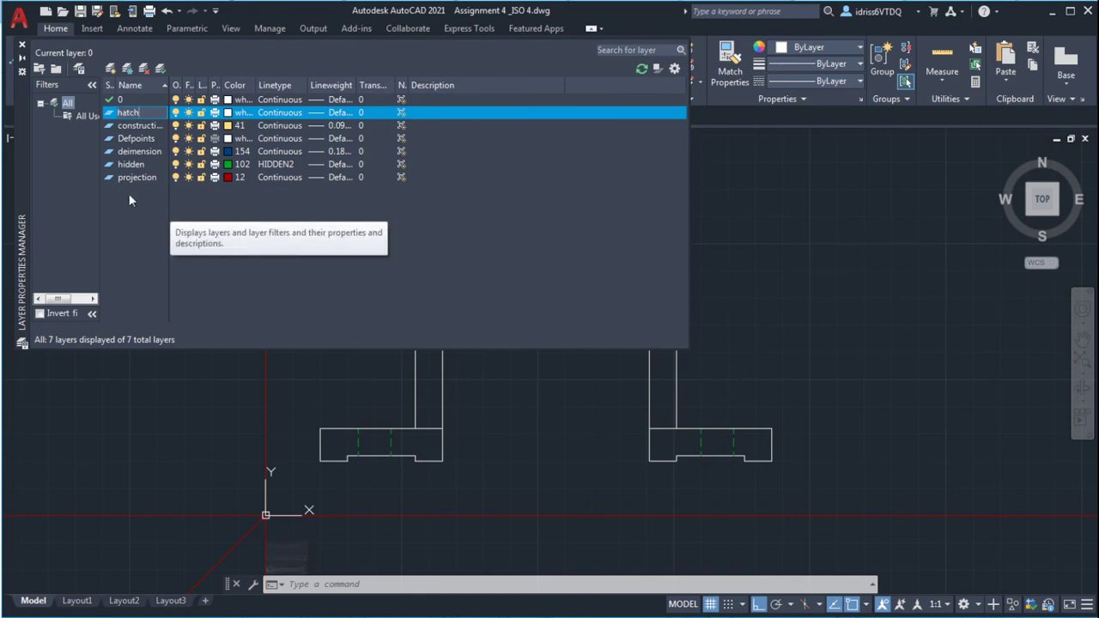
key(Return)
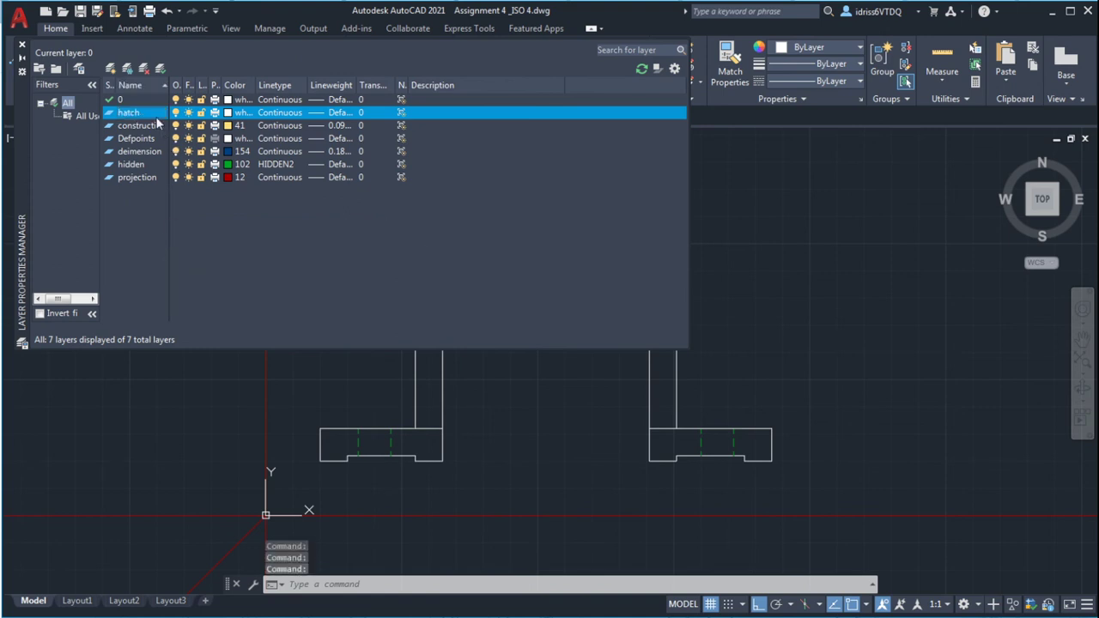
Step: Confirm the hatch layer keeps Continuous linetype, close the manager, and show the reference drawing
click(275, 112)
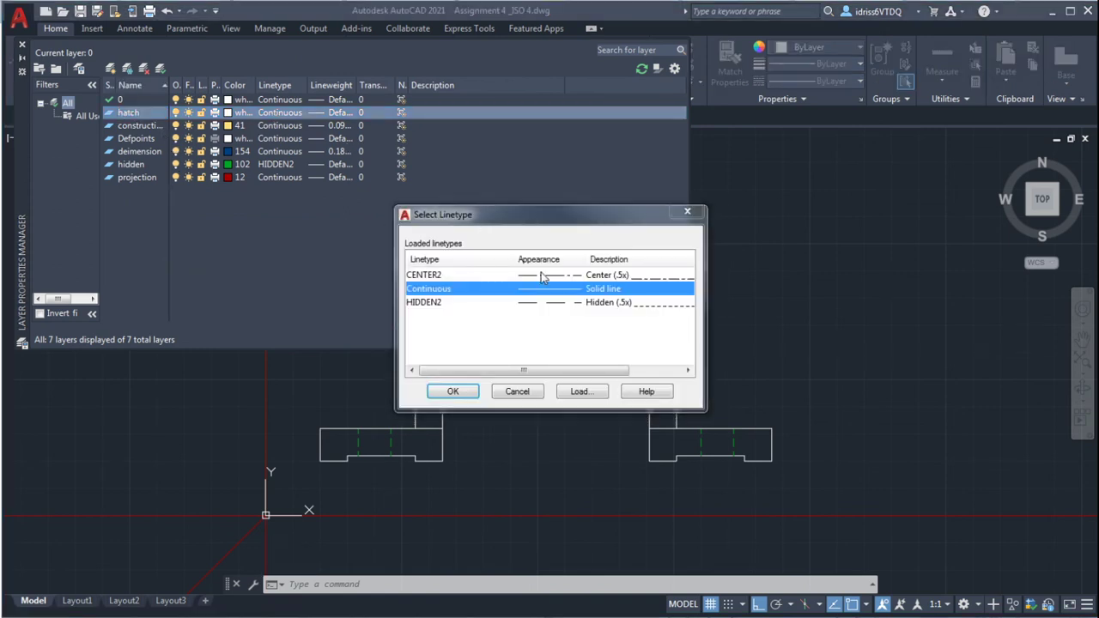
click(687, 220)
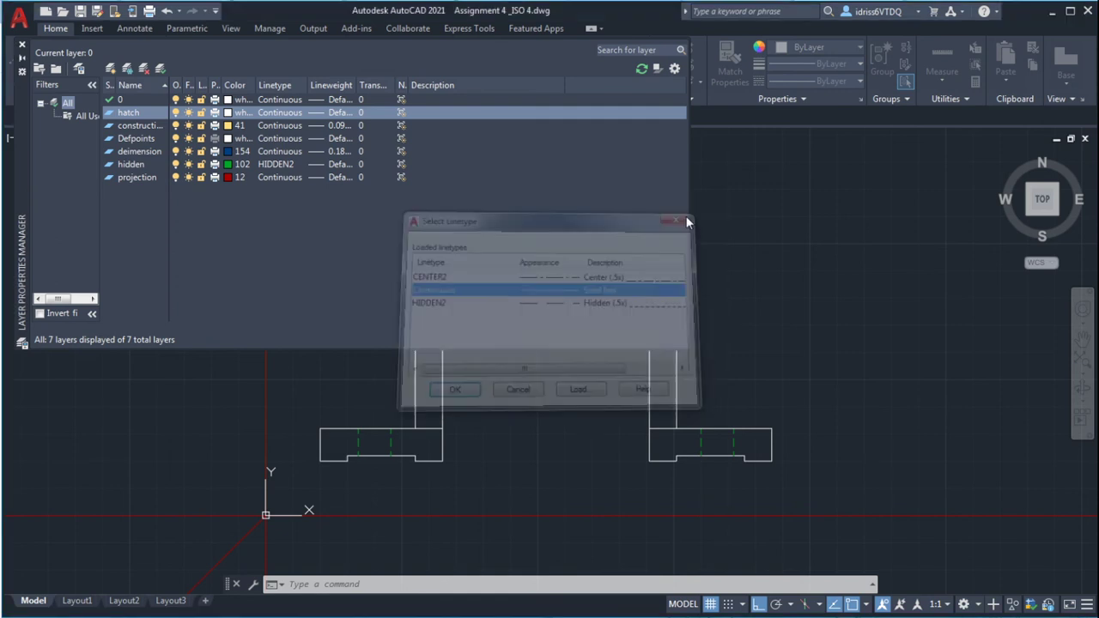
click(728, 297)
click(694, 279)
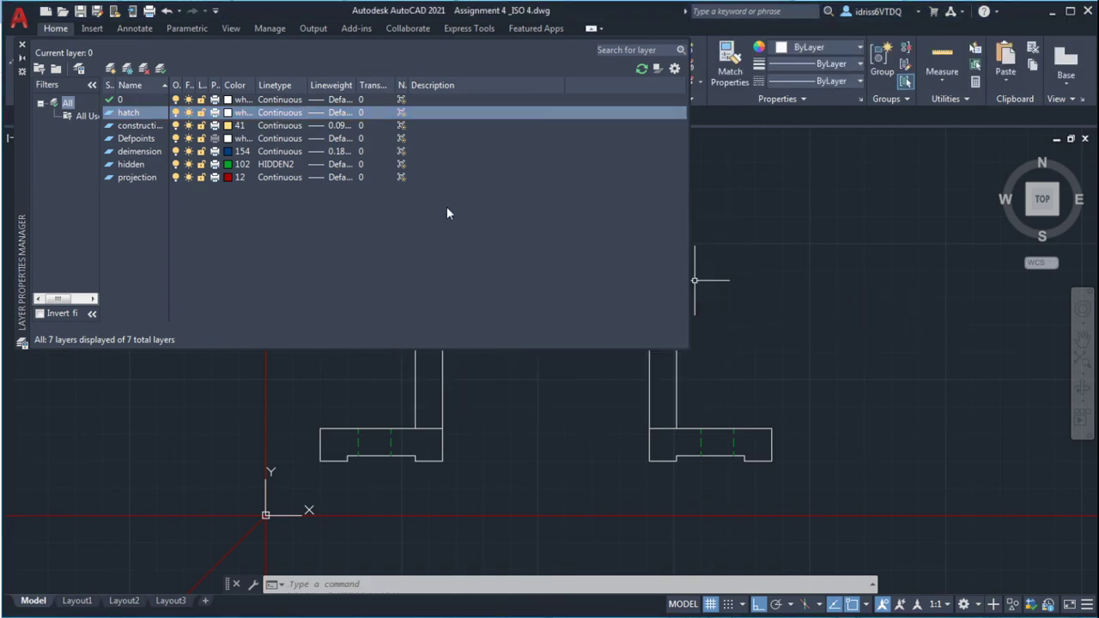
key(Escape)
key(Escape)
click(22, 45)
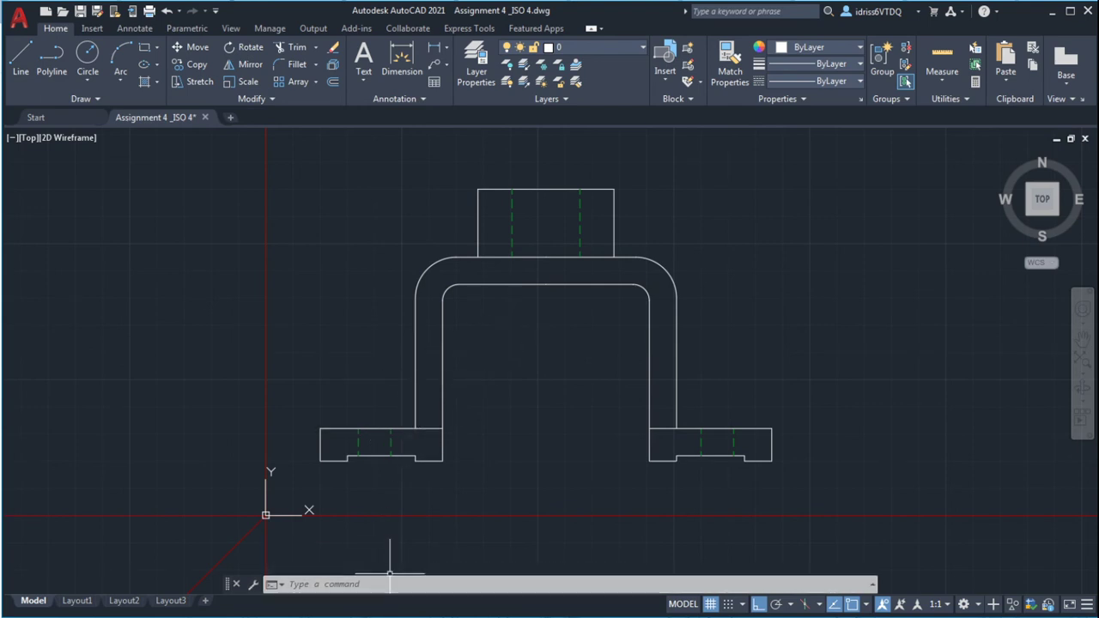
key(alt+Tab)
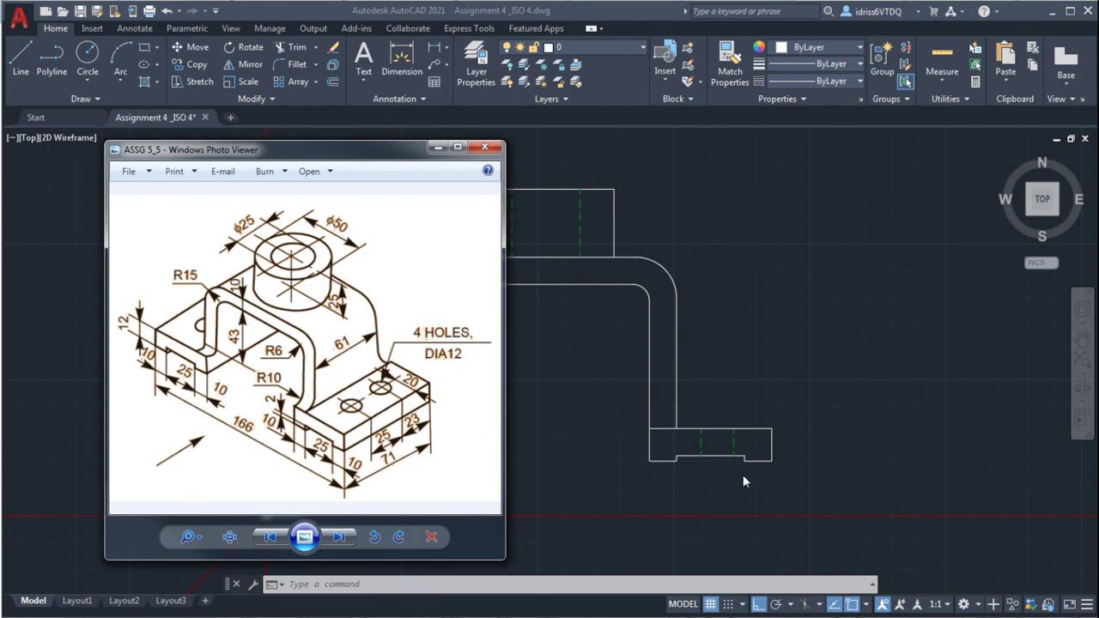
Step: Select the four hidden hole lines in the left and right feet
click(575, 436)
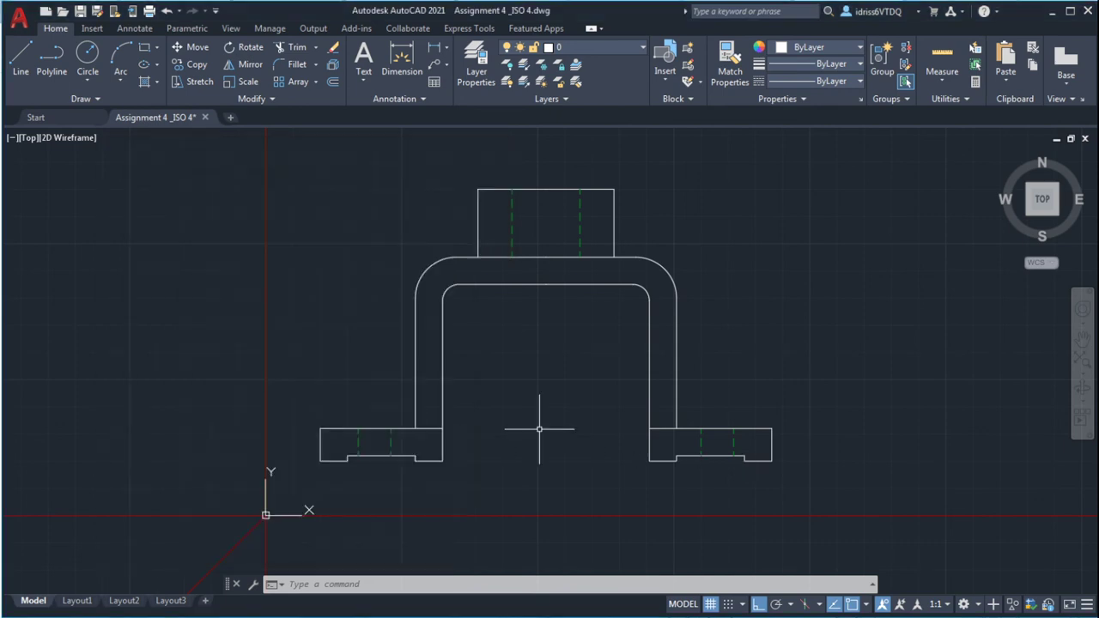
click(391, 442)
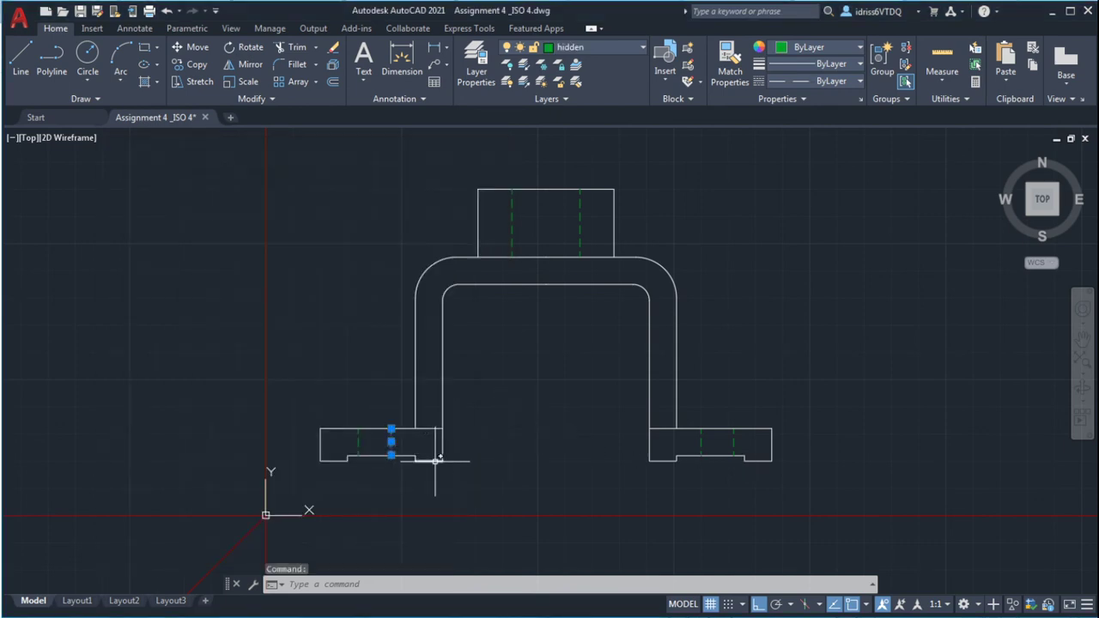
click(359, 442)
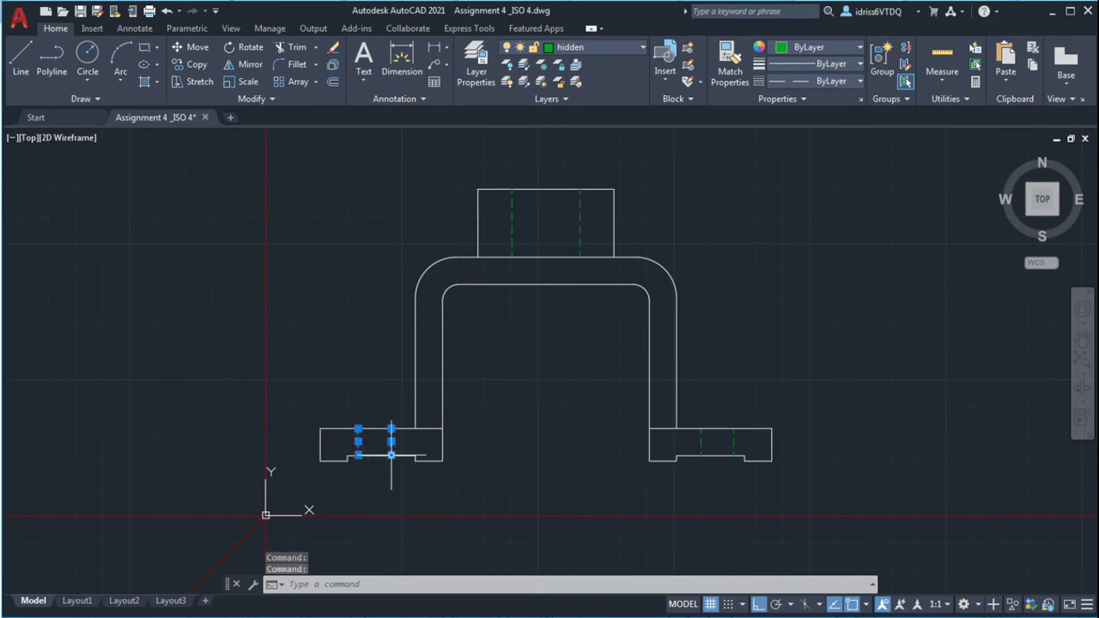
click(701, 441)
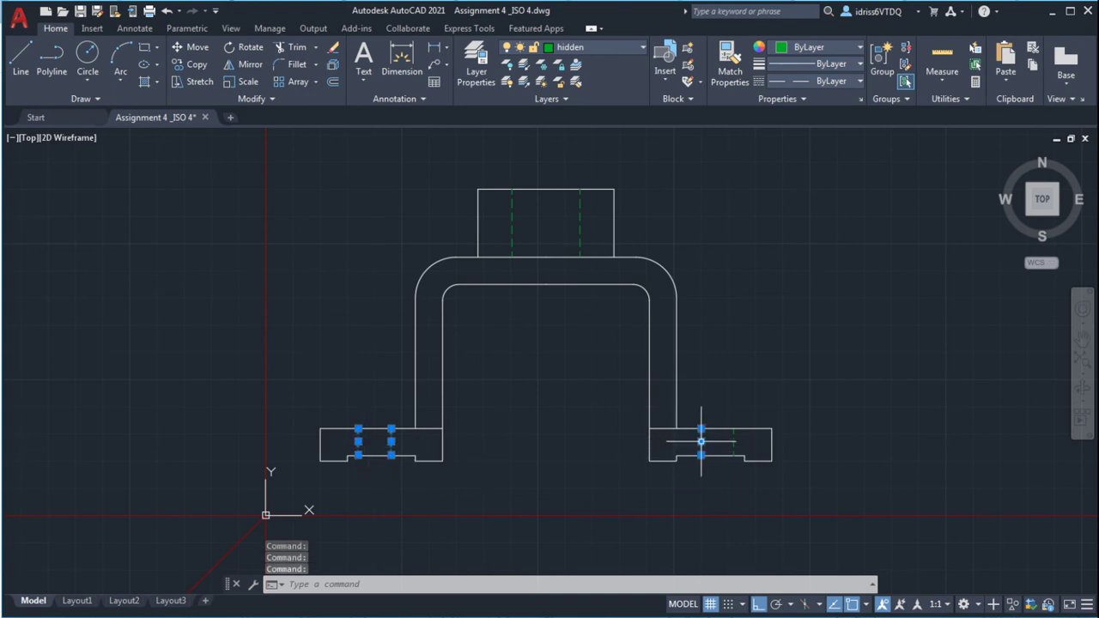
click(735, 441)
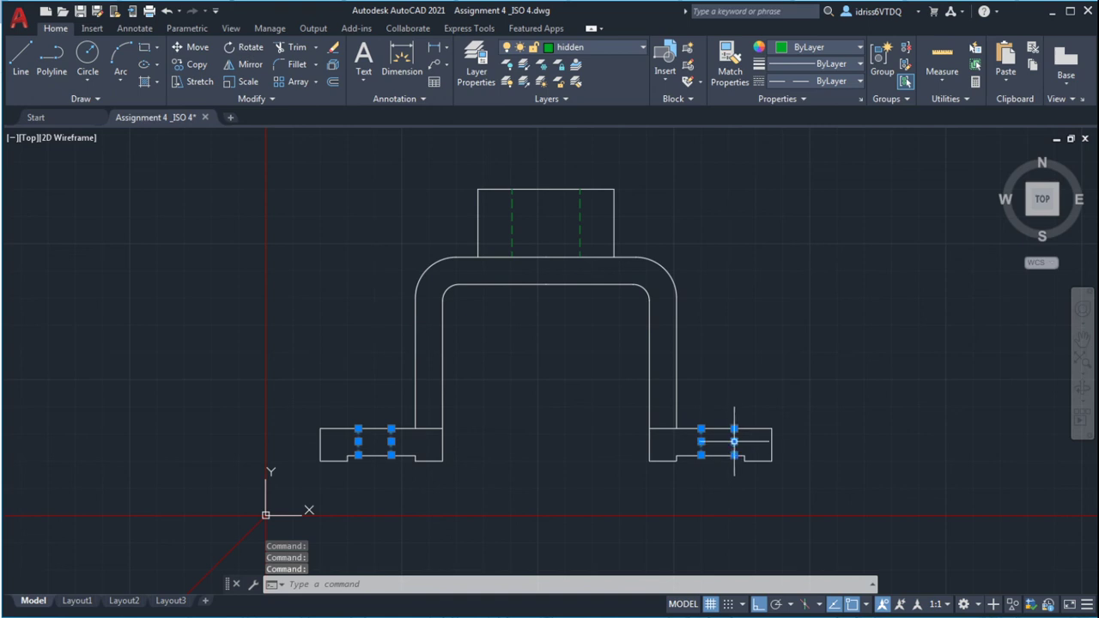
right_click(736, 453)
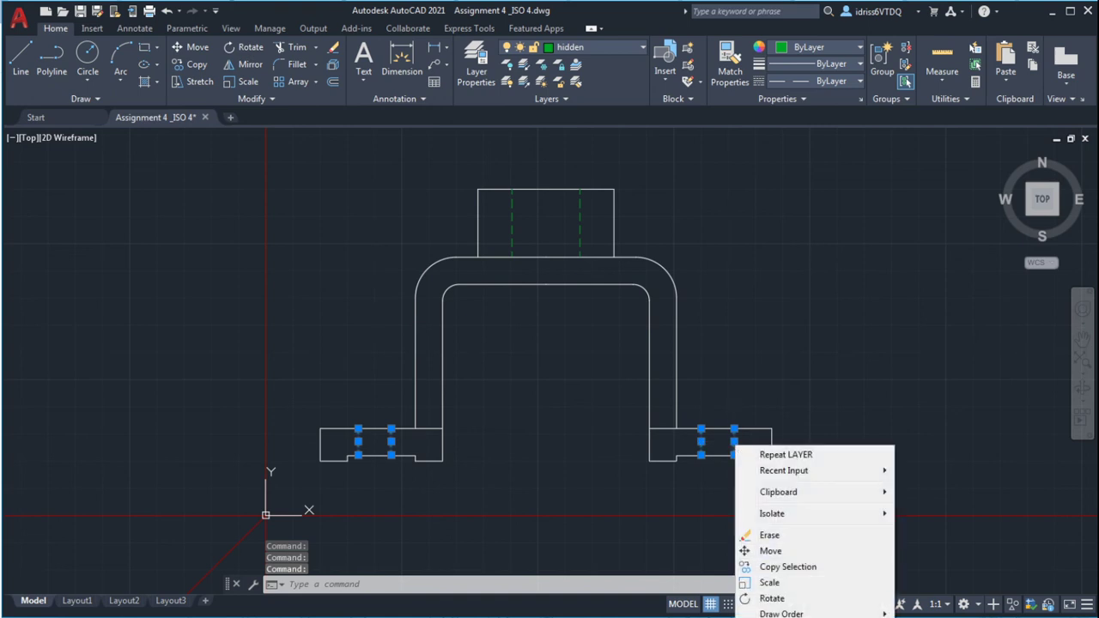
key(Escape)
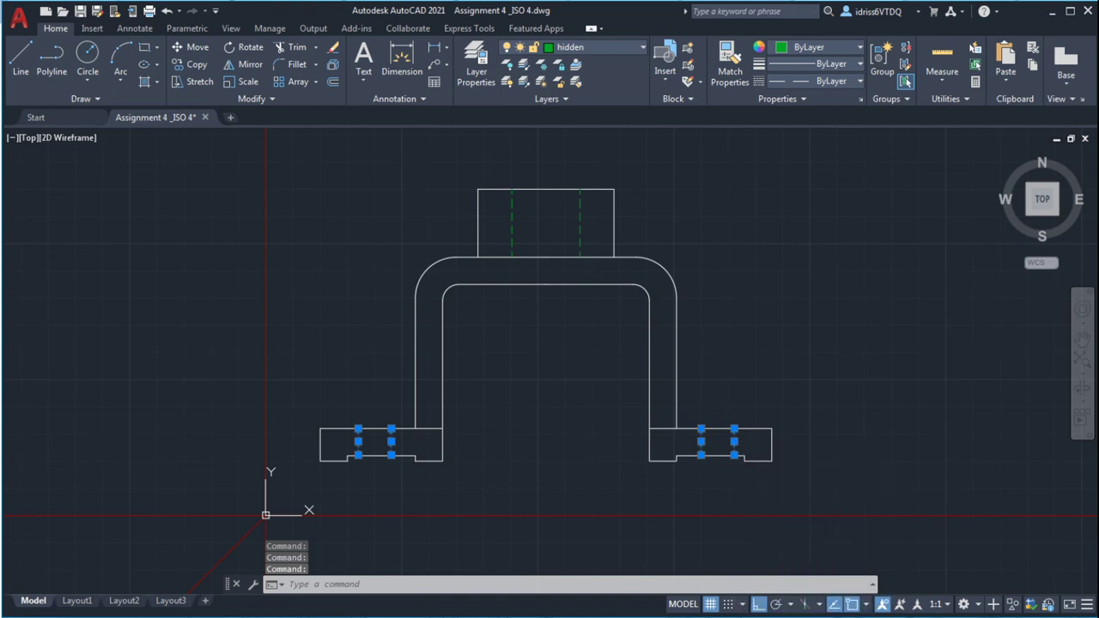
Step: Move the four selected hole lines onto the construction layer
key(ctrl+shift+p)
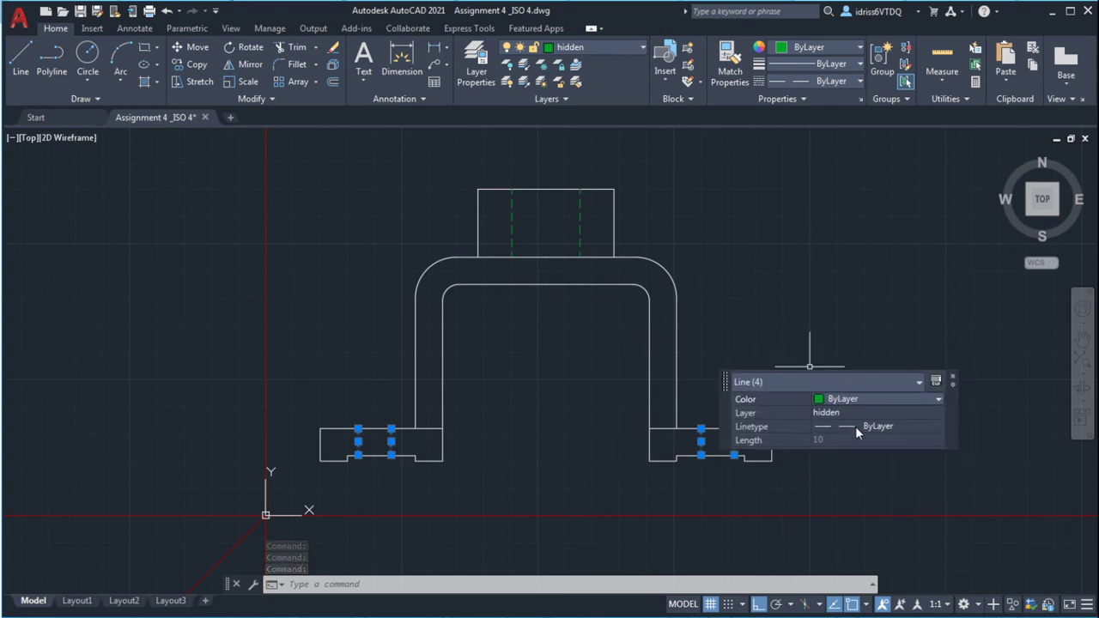
click(885, 413)
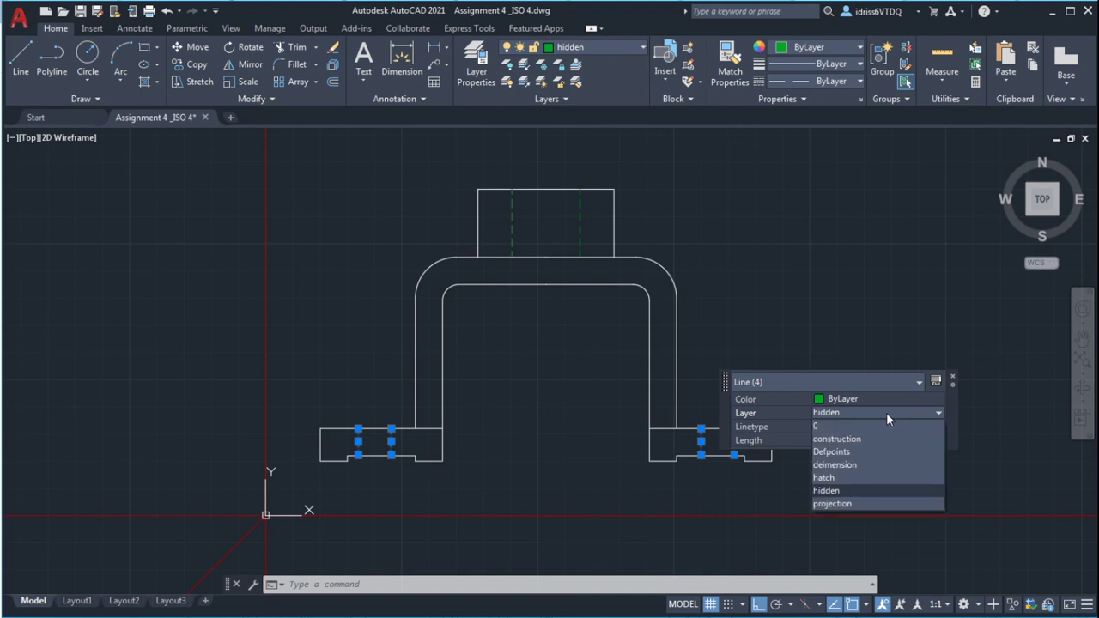
click(860, 436)
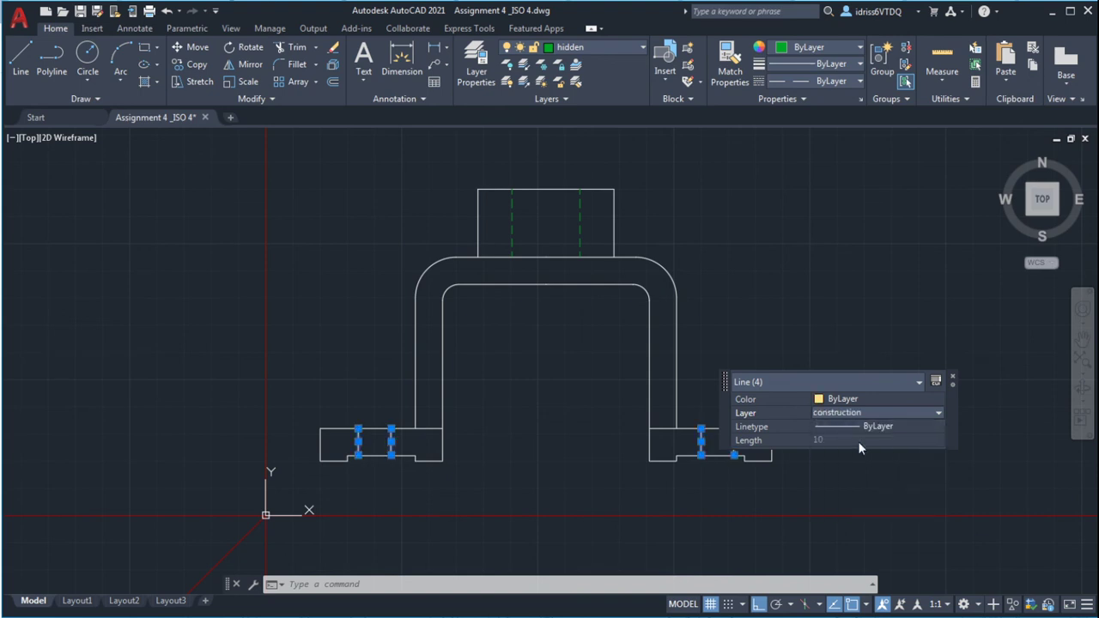
click(845, 288)
click(805, 299)
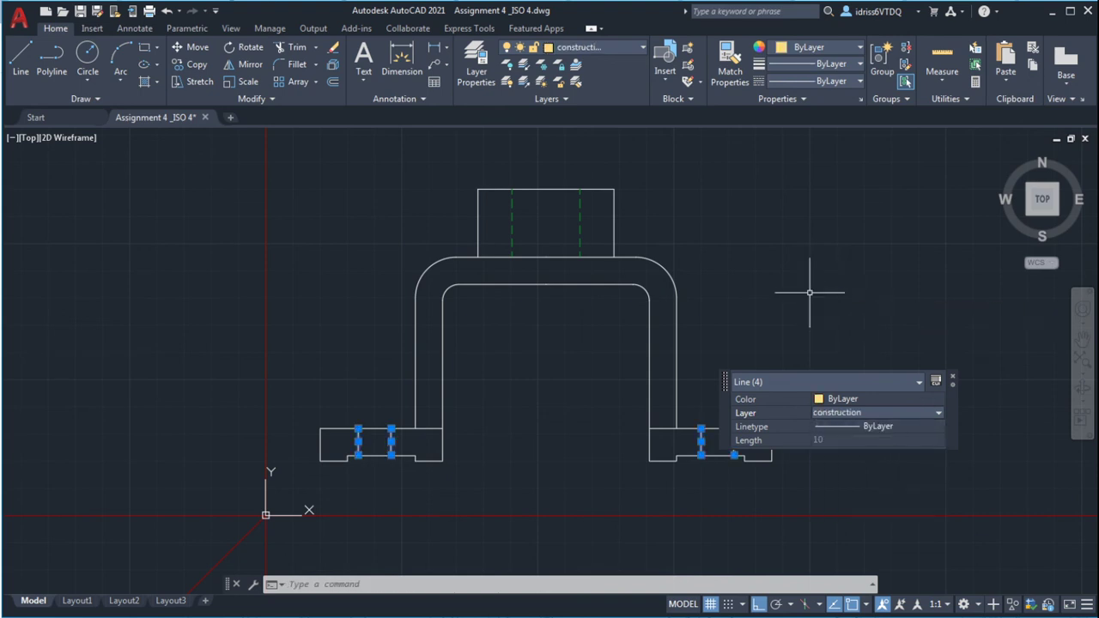
key(Escape)
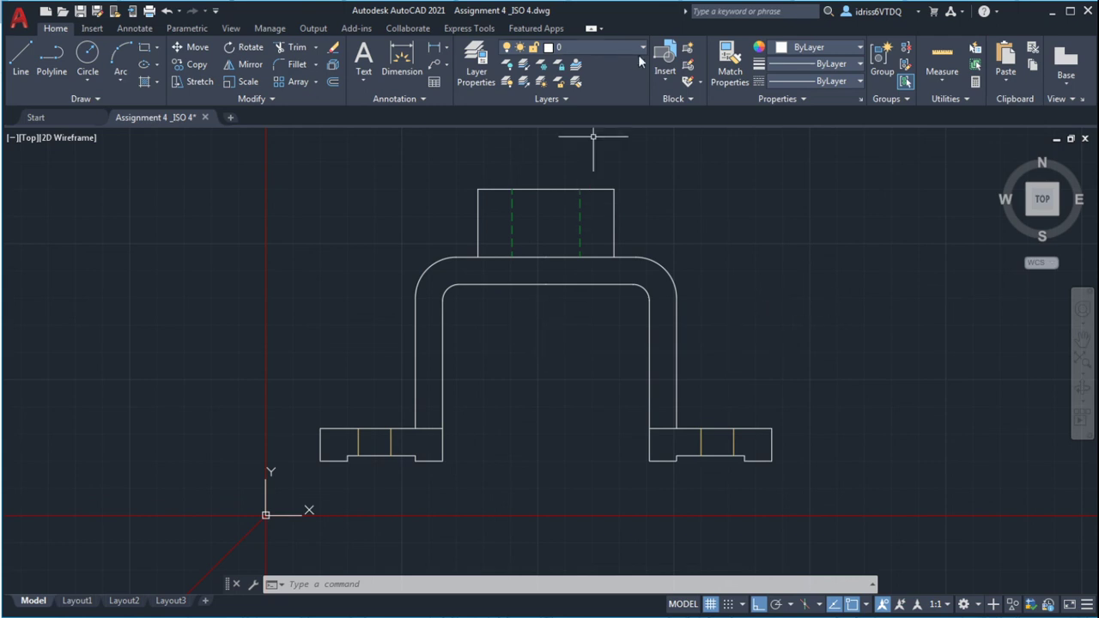
click(640, 50)
Step: Freeze the construction layer and erase the short lines at both upright/foot junctions
click(523, 81)
click(428, 429)
key(Delete)
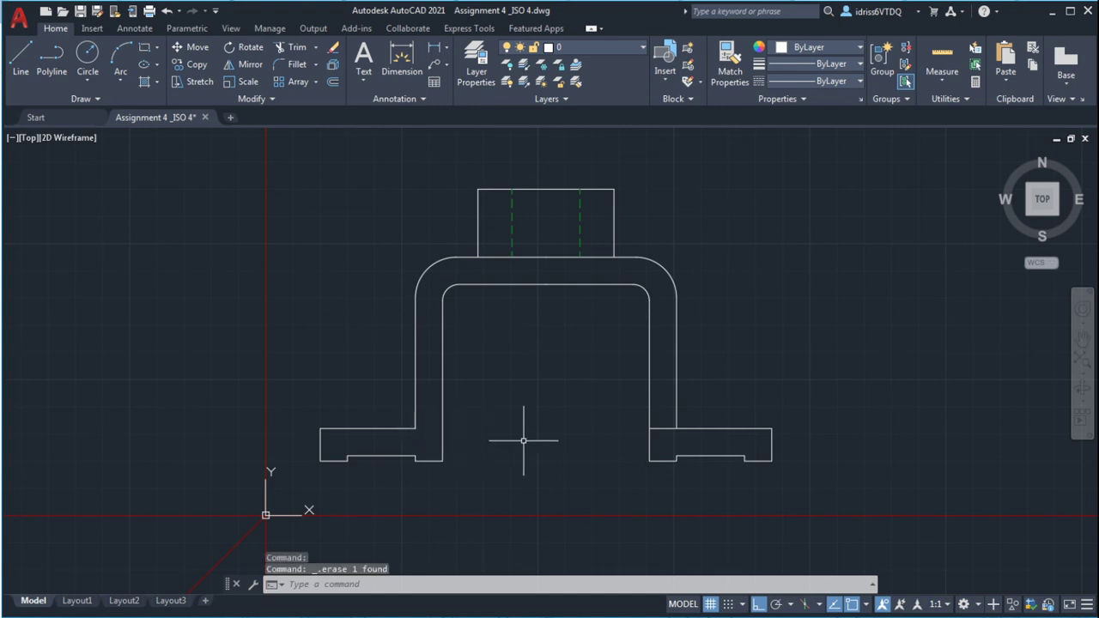
click(663, 428)
key(Delete)
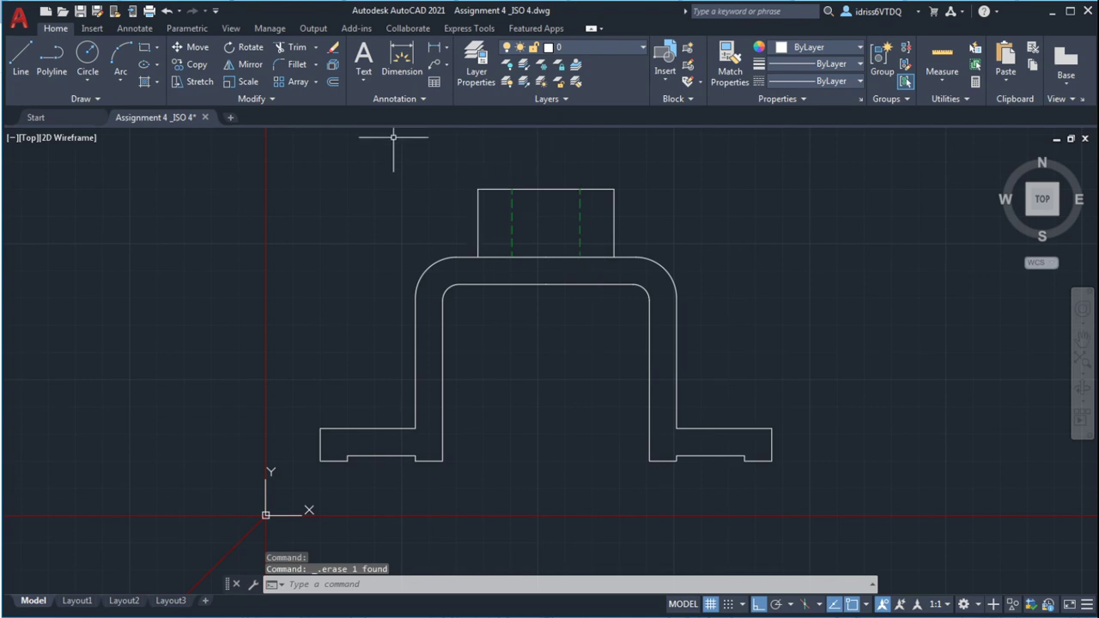
click(776, 11)
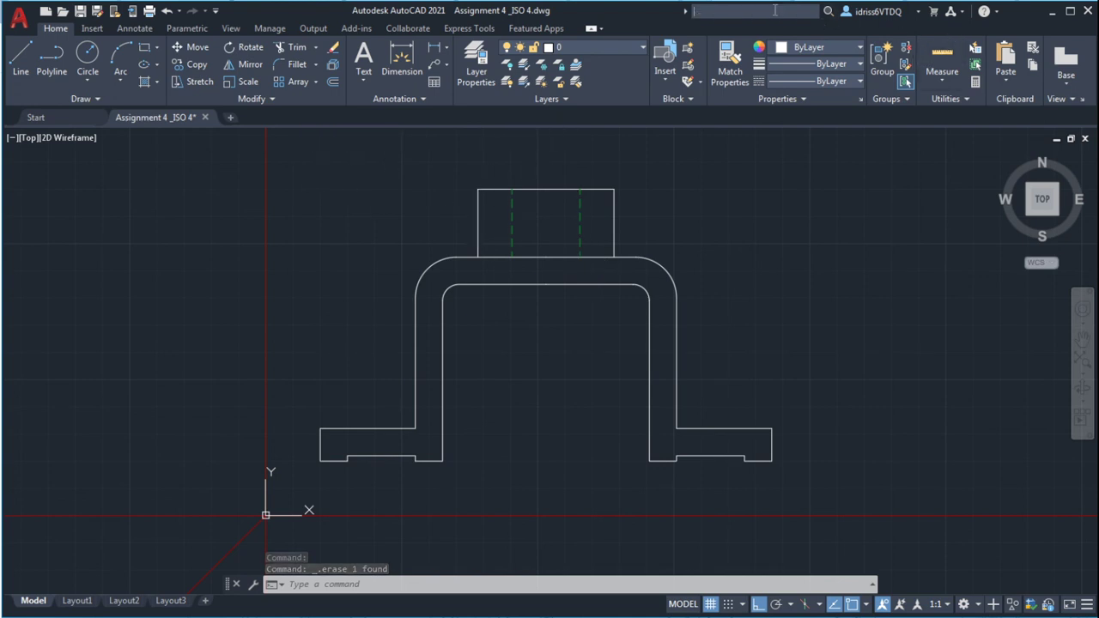
text(ha)
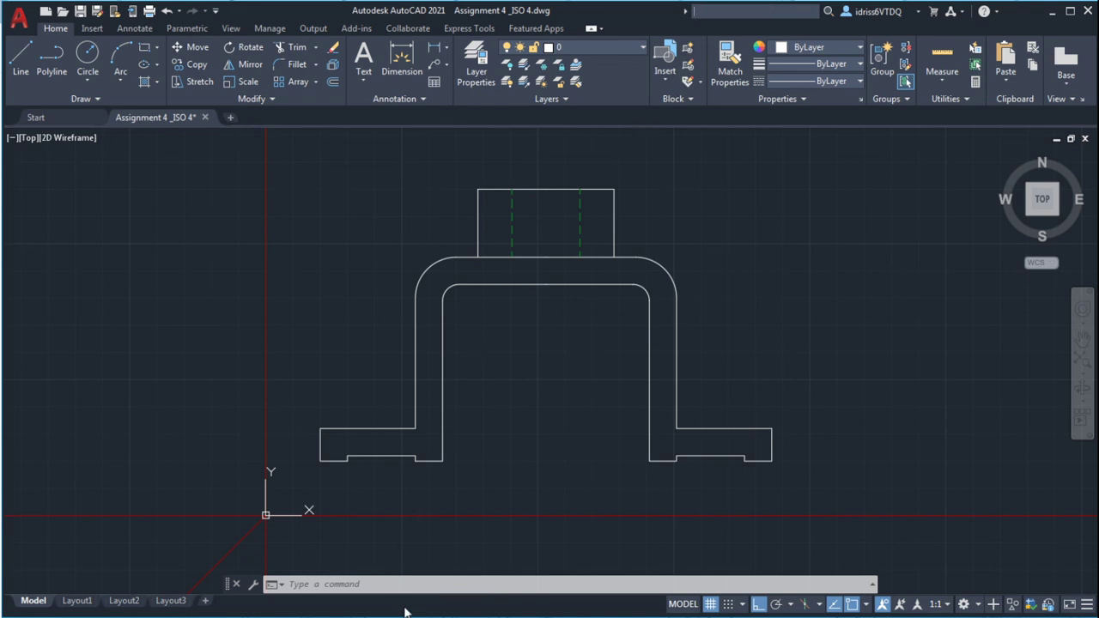
Step: Hatch the bent body and both feet with the ANGLE pattern, leaving the top block unhatched
click(426, 586)
text(bhat)
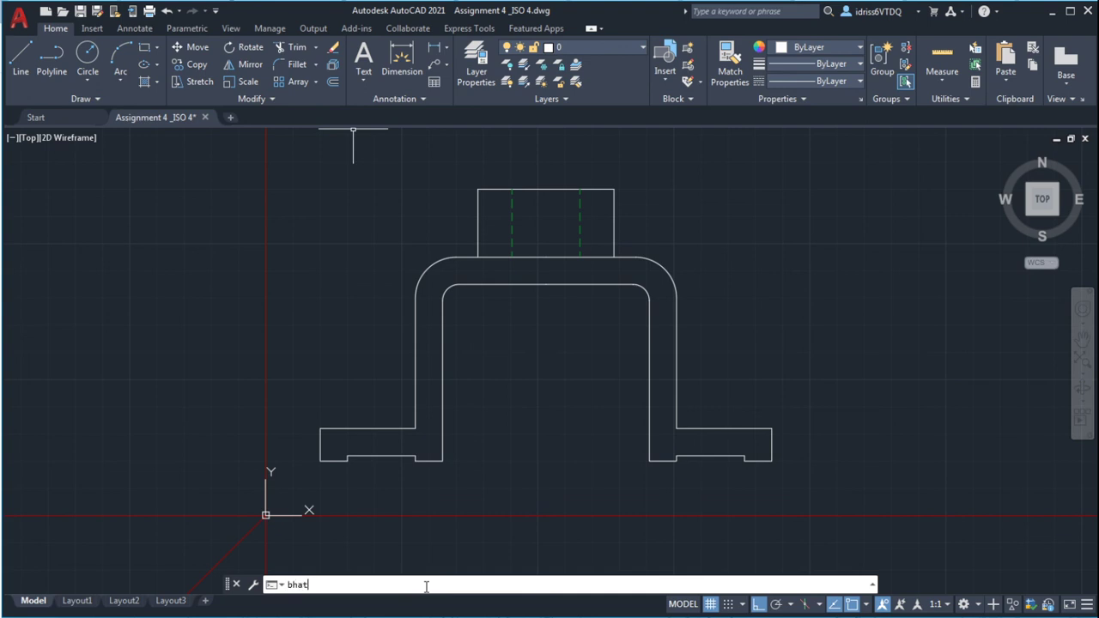
text(ch)
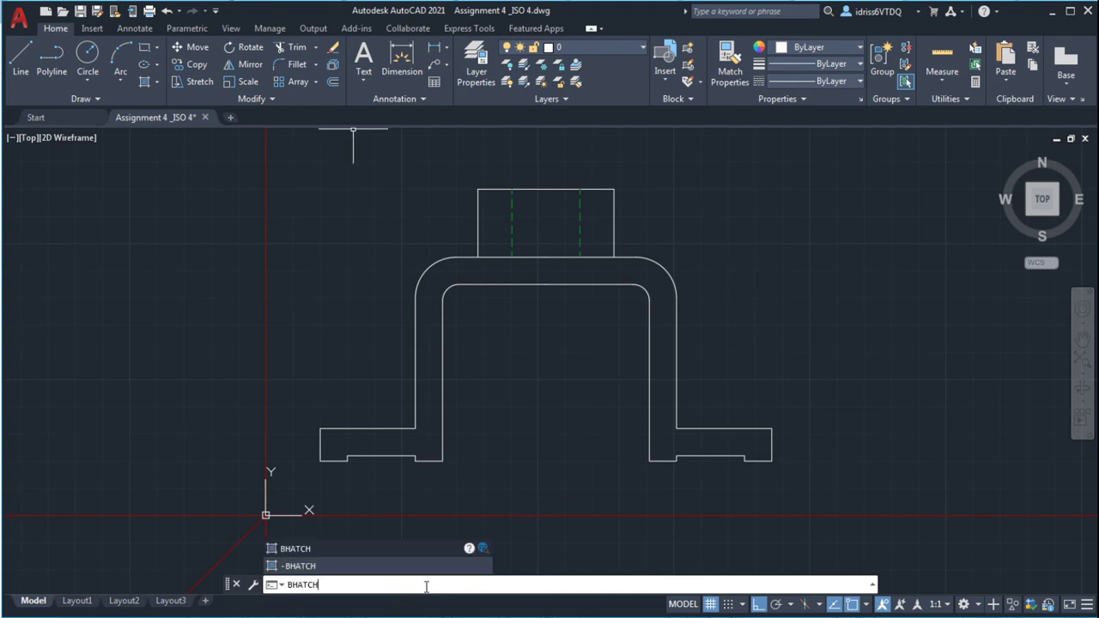
key(Return)
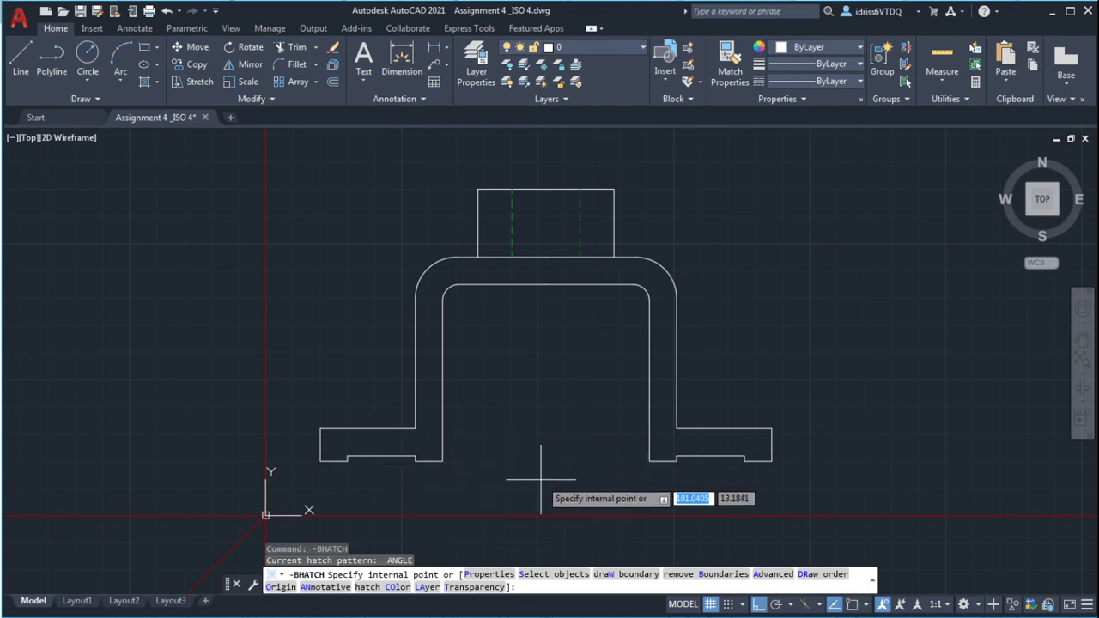
click(448, 263)
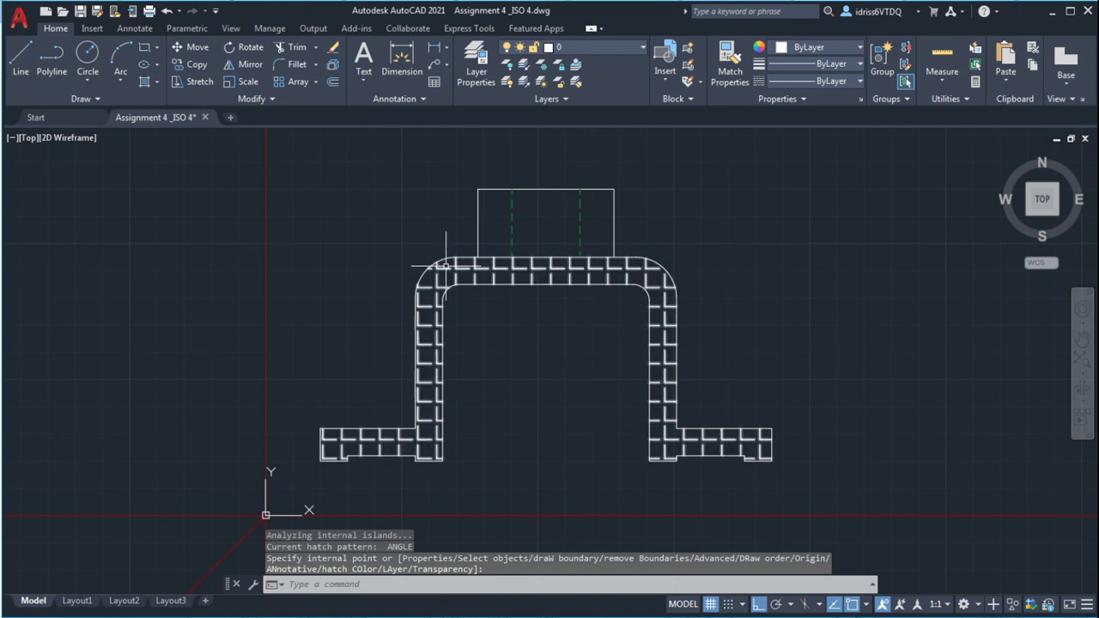
key(Return)
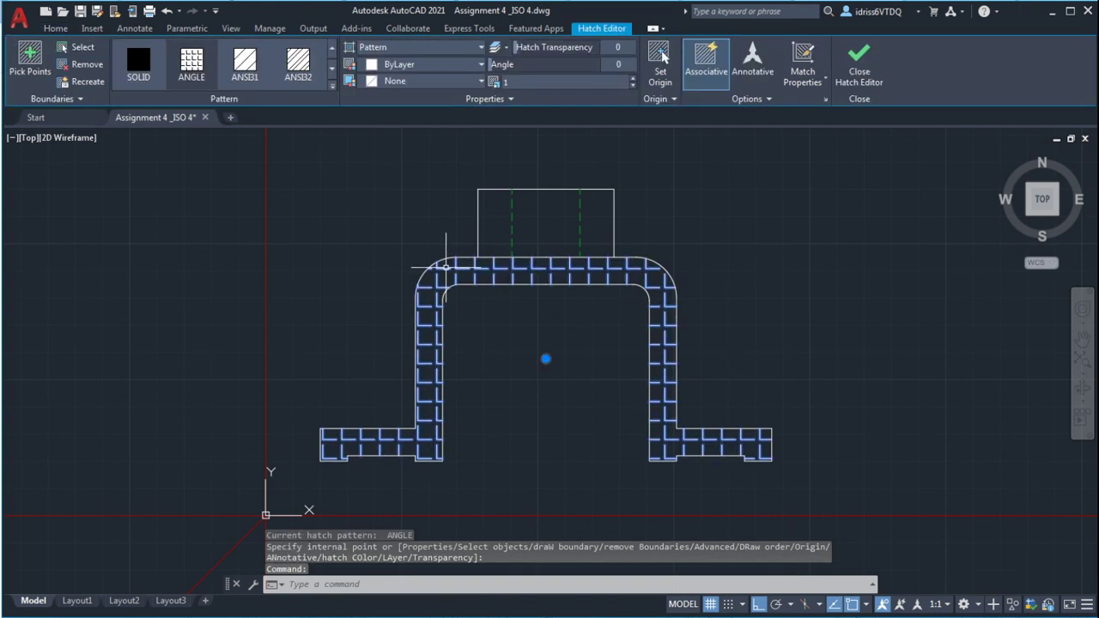
Step: Switch the bracket hatch from ANGLE to ANSI31 and exit the Hatch Editor
click(332, 71)
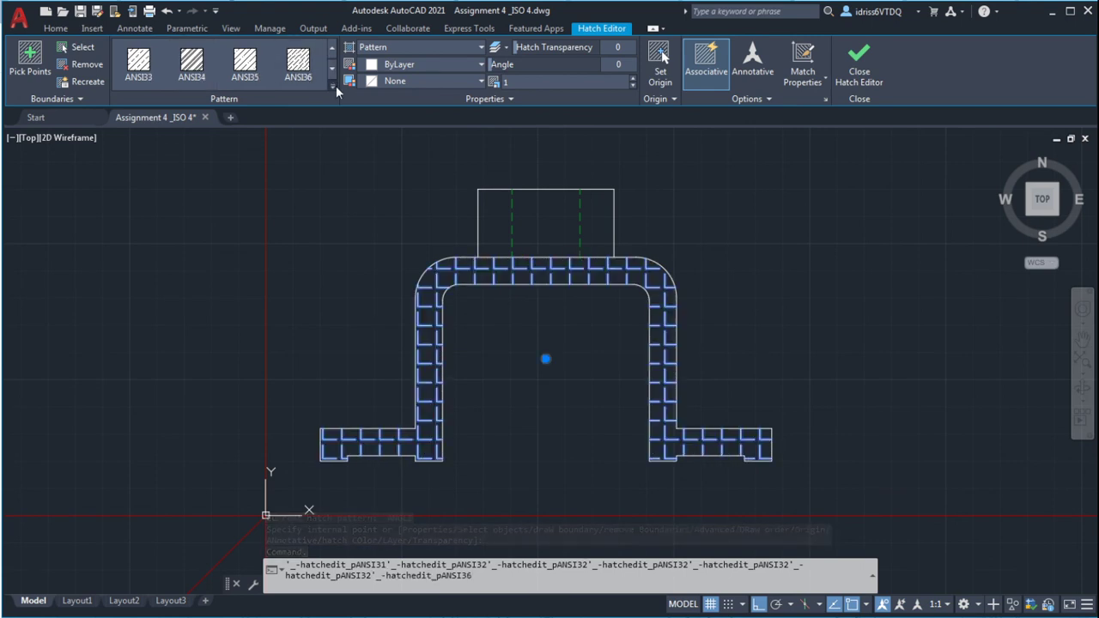
click(332, 89)
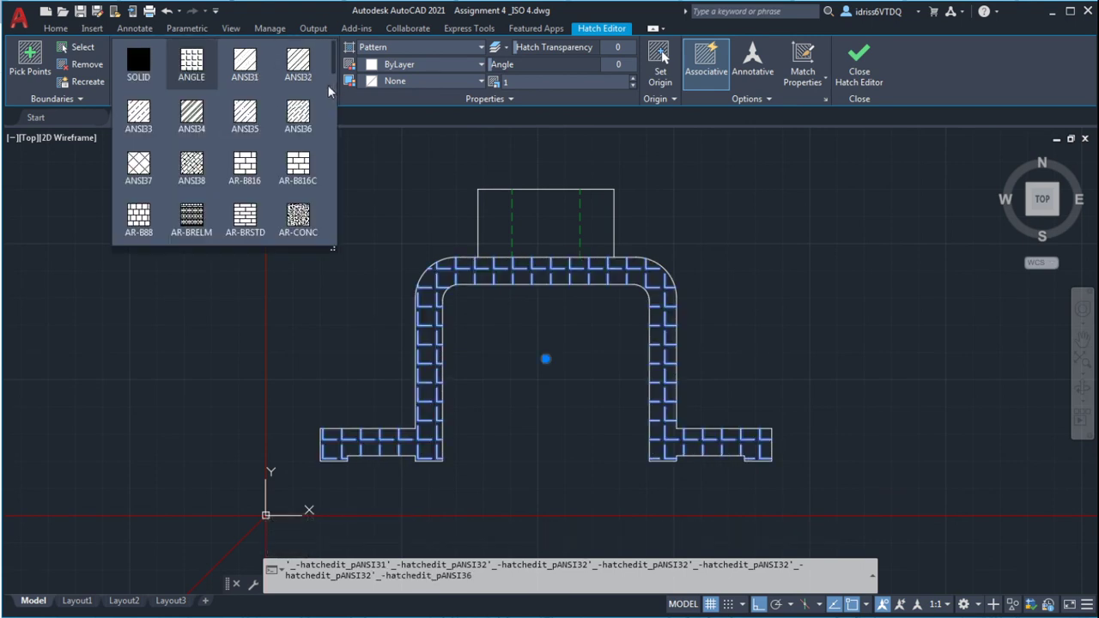
click(261, 76)
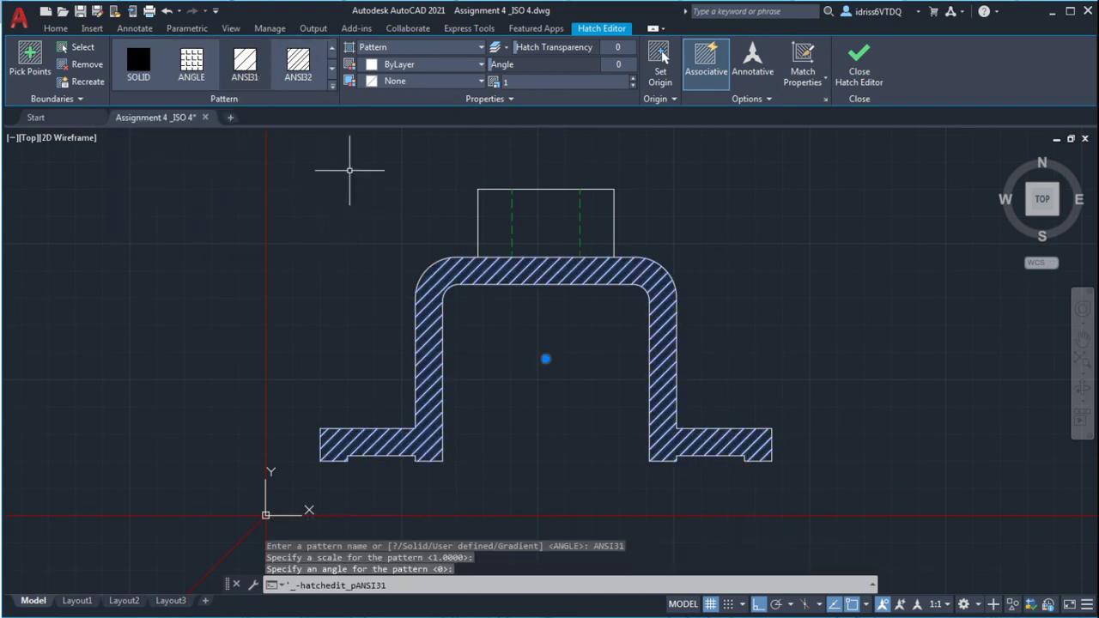
click(359, 178)
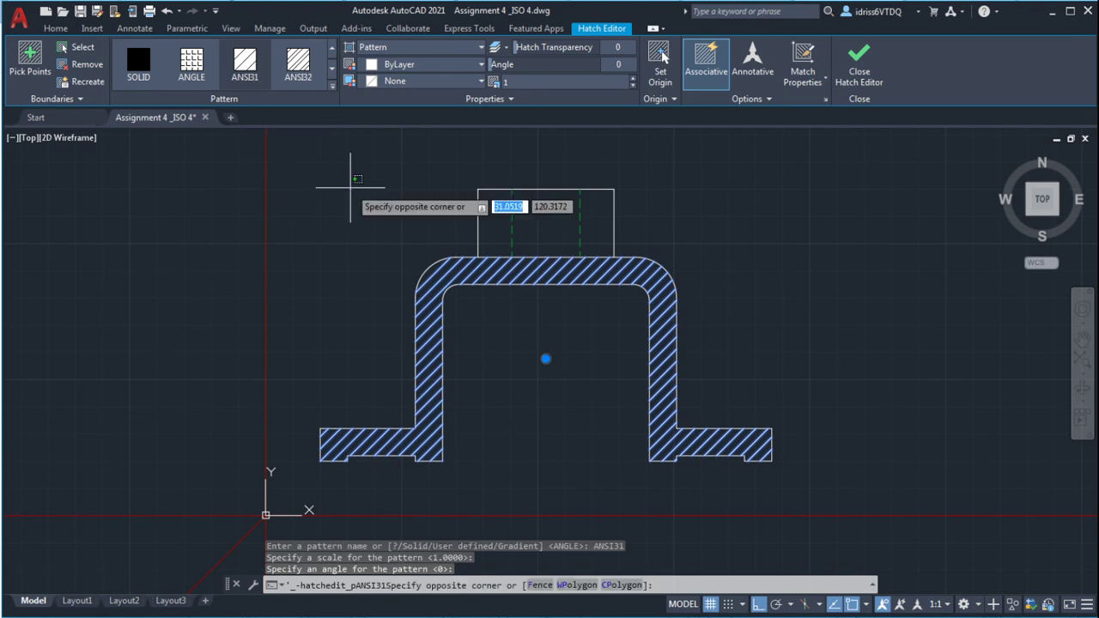
key(Escape)
key(Escape)
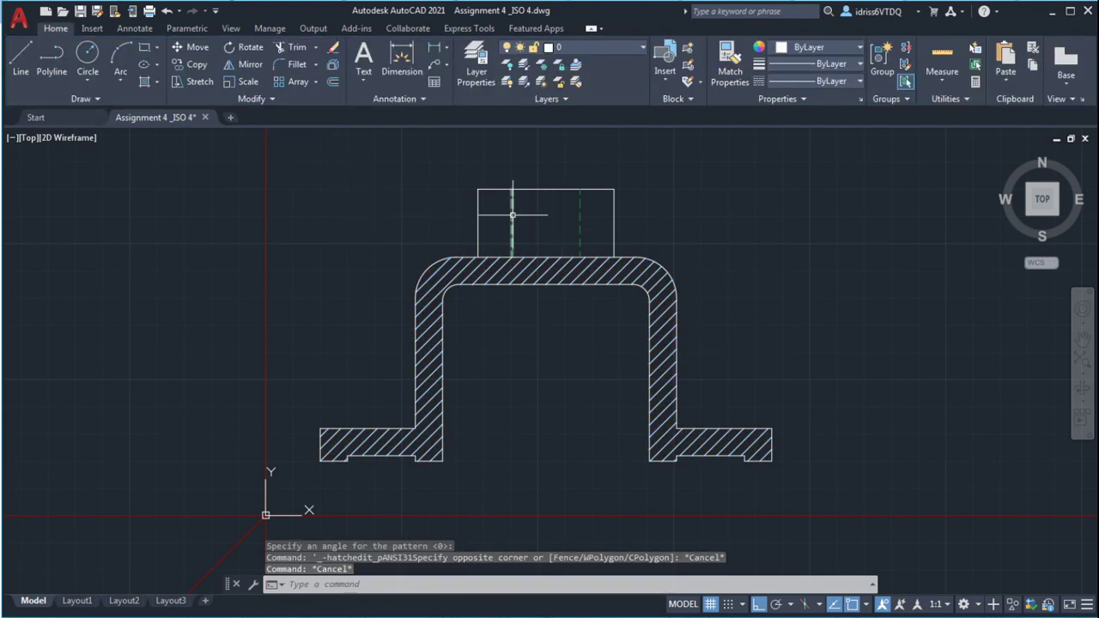
Step: Move the left hidden line in the top boss onto layer 0
click(513, 214)
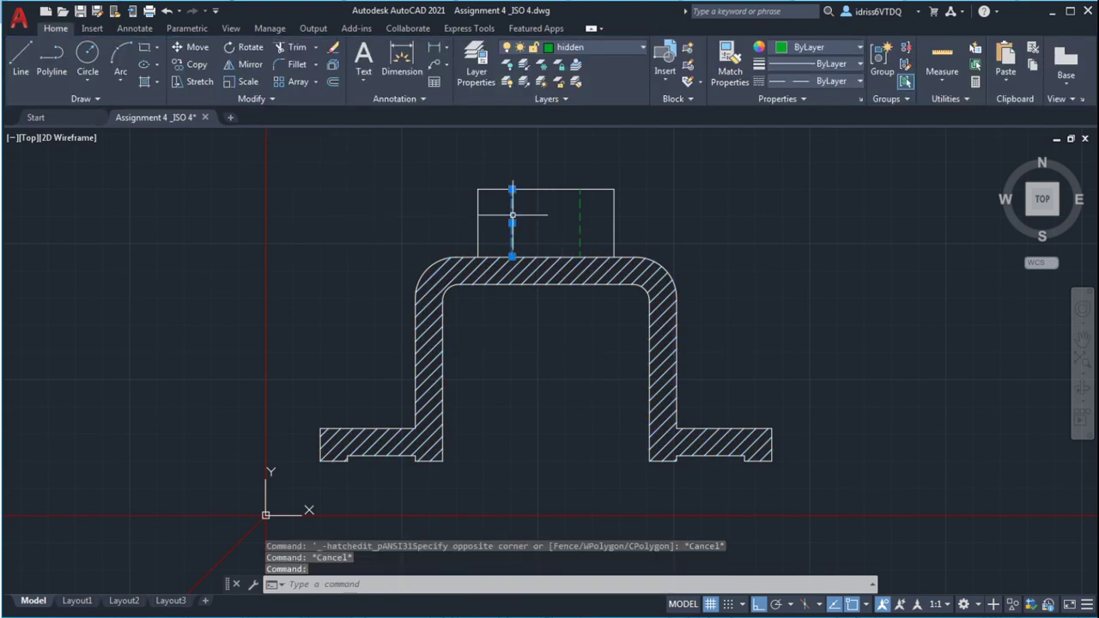
click(626, 46)
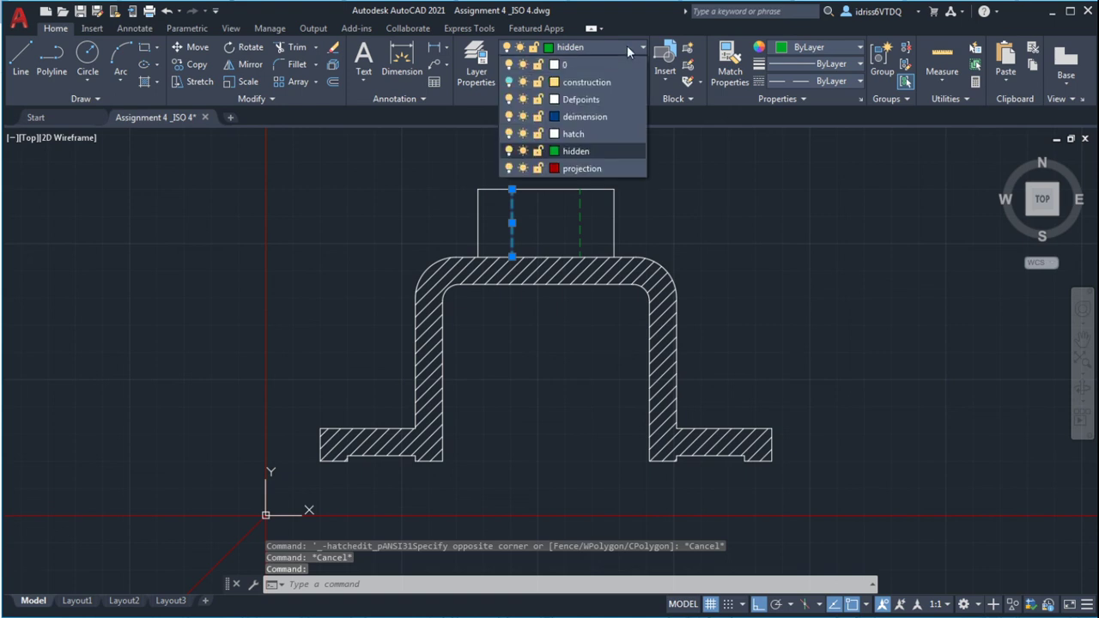
click(587, 66)
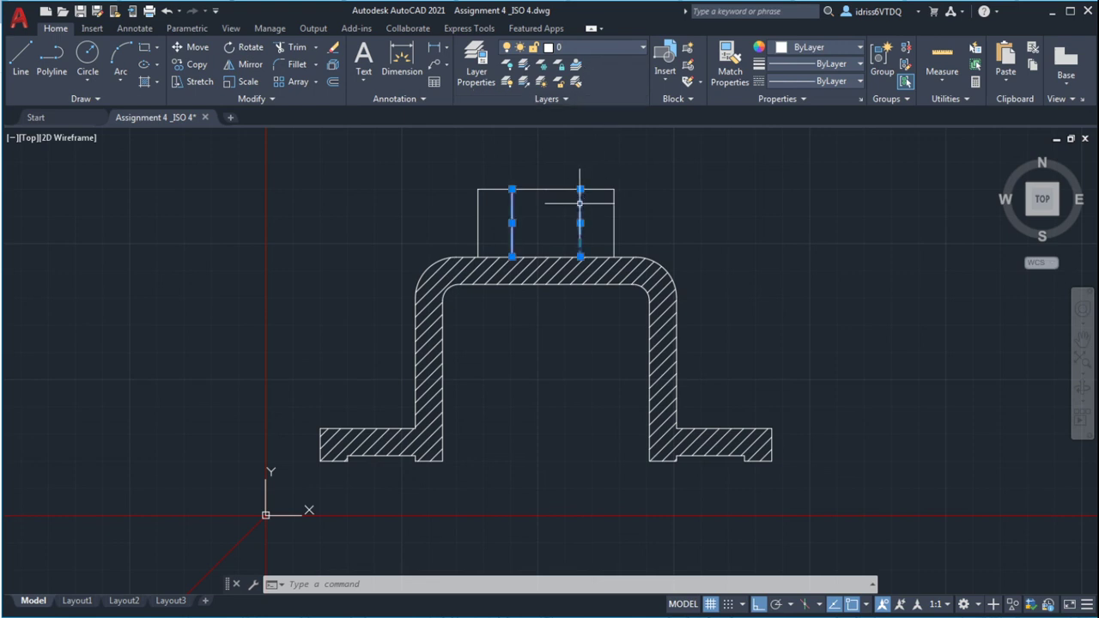
click(635, 46)
click(605, 140)
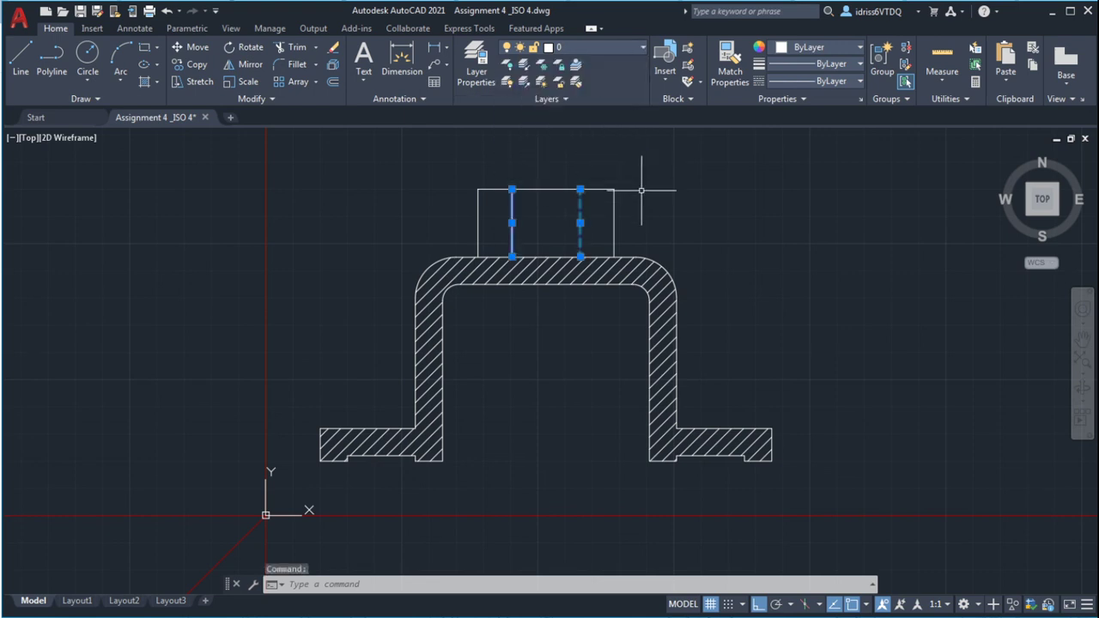
click(641, 190)
key(Escape)
key(Escape)
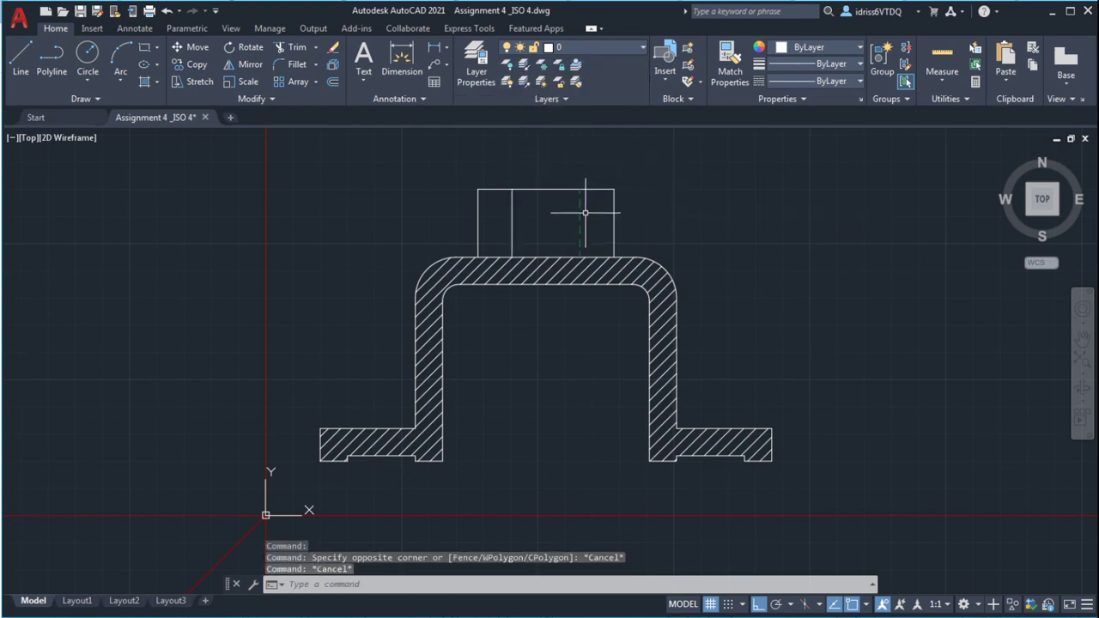
Step: Reassign the dashed boss line to layer 0 and inspect its properties
click(585, 212)
click(643, 49)
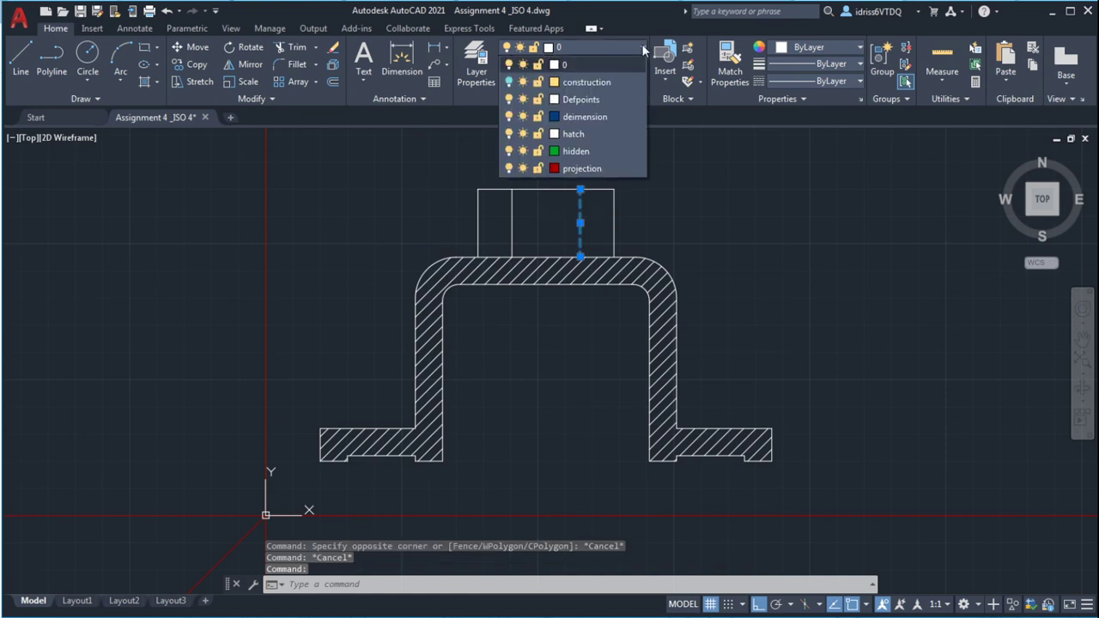
click(590, 65)
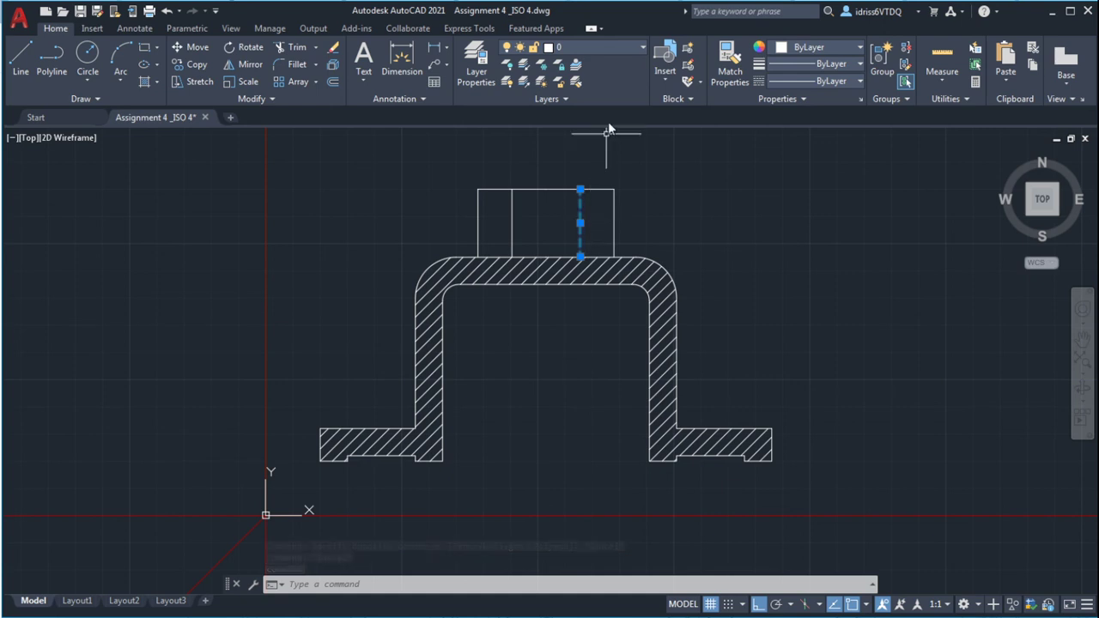
click(622, 47)
click(595, 71)
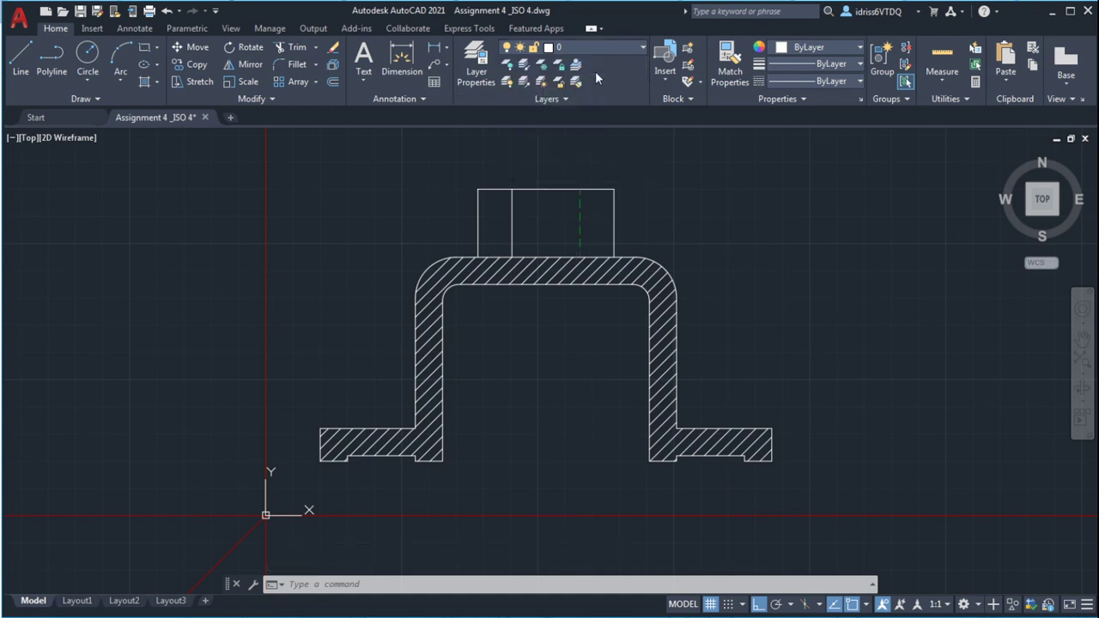
double_click(580, 214)
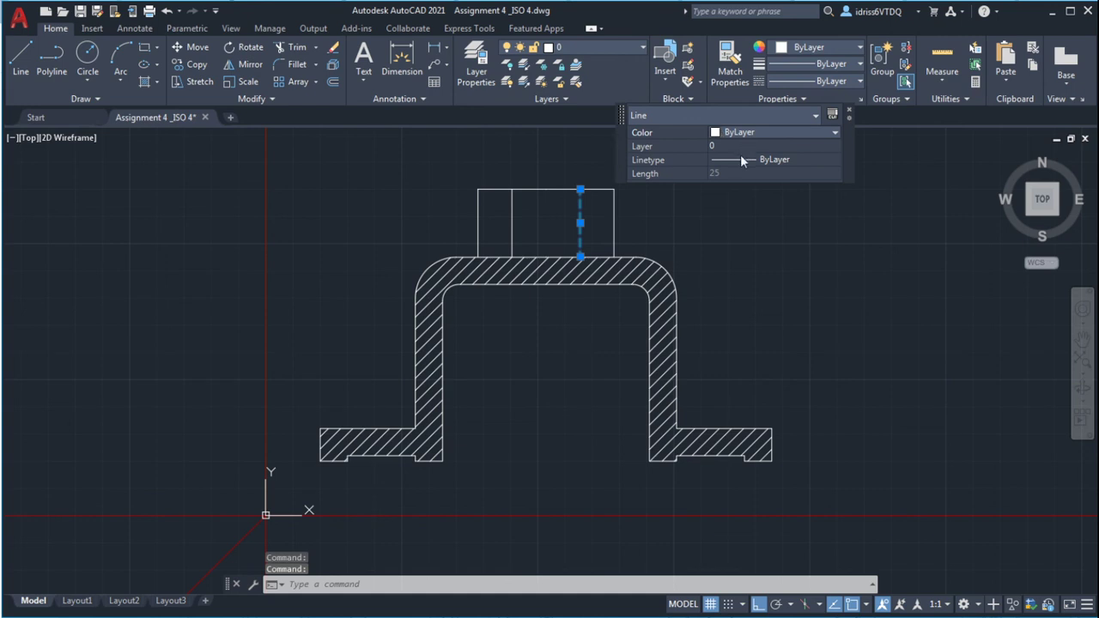
key(Escape)
key(Escape)
key(Escape)
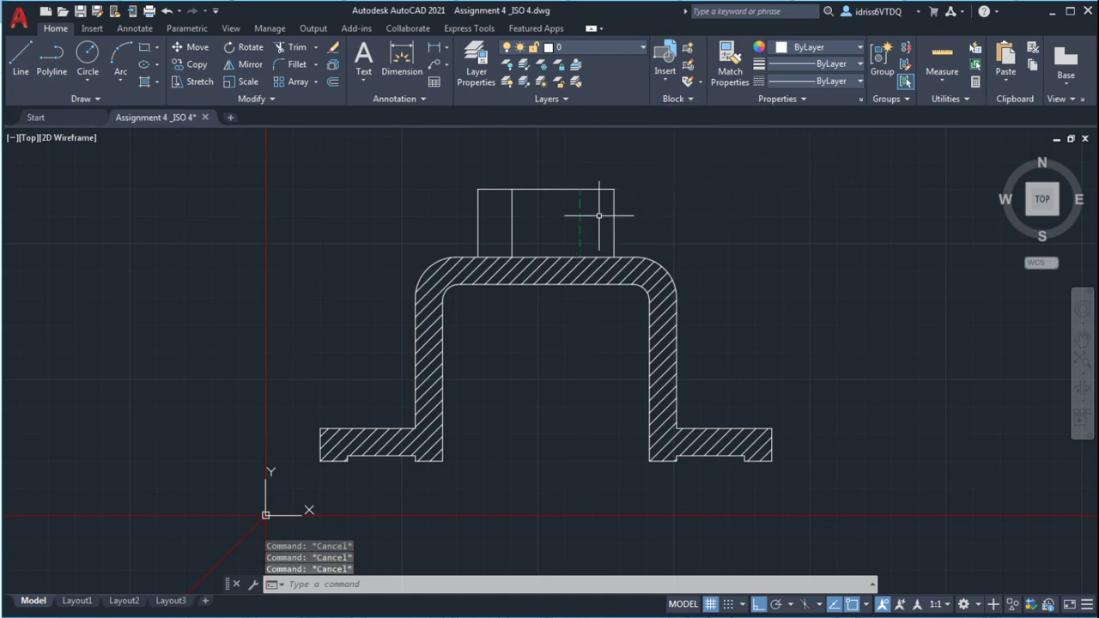
Step: Erase the dashed boss line, undo the erase, and clear the selection
click(580, 219)
key(Delete)
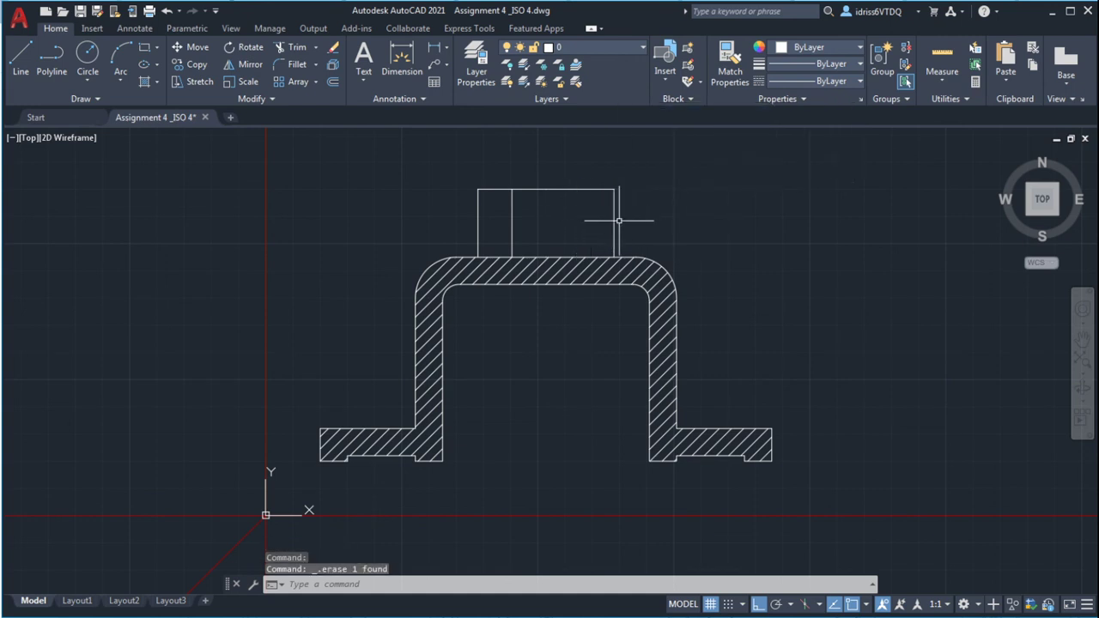
key(ctrl+z)
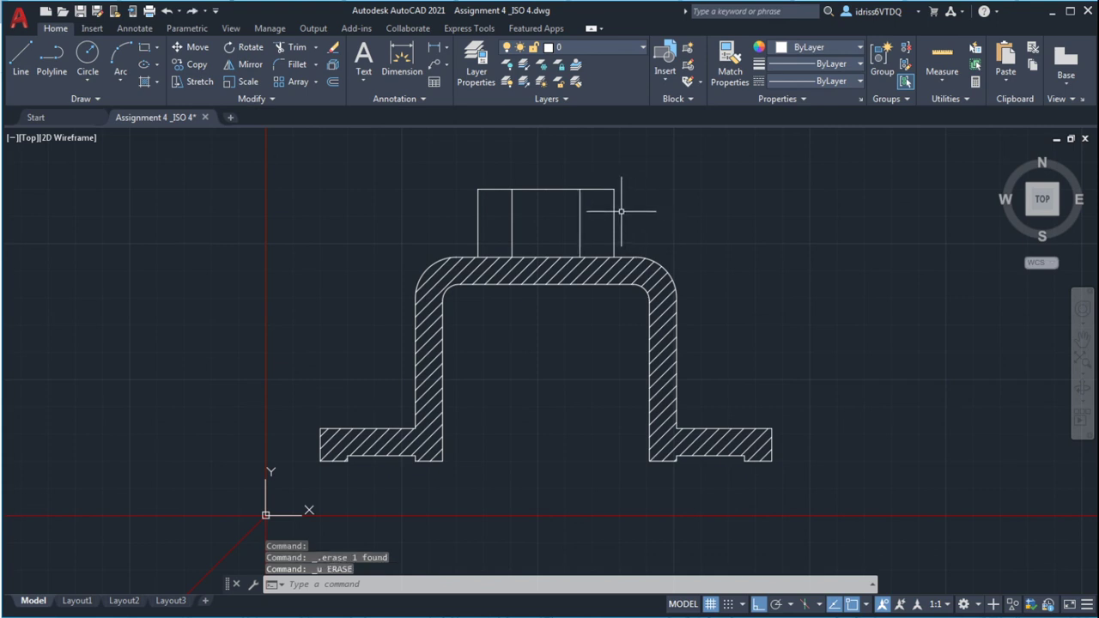
click(710, 228)
click(601, 217)
click(733, 241)
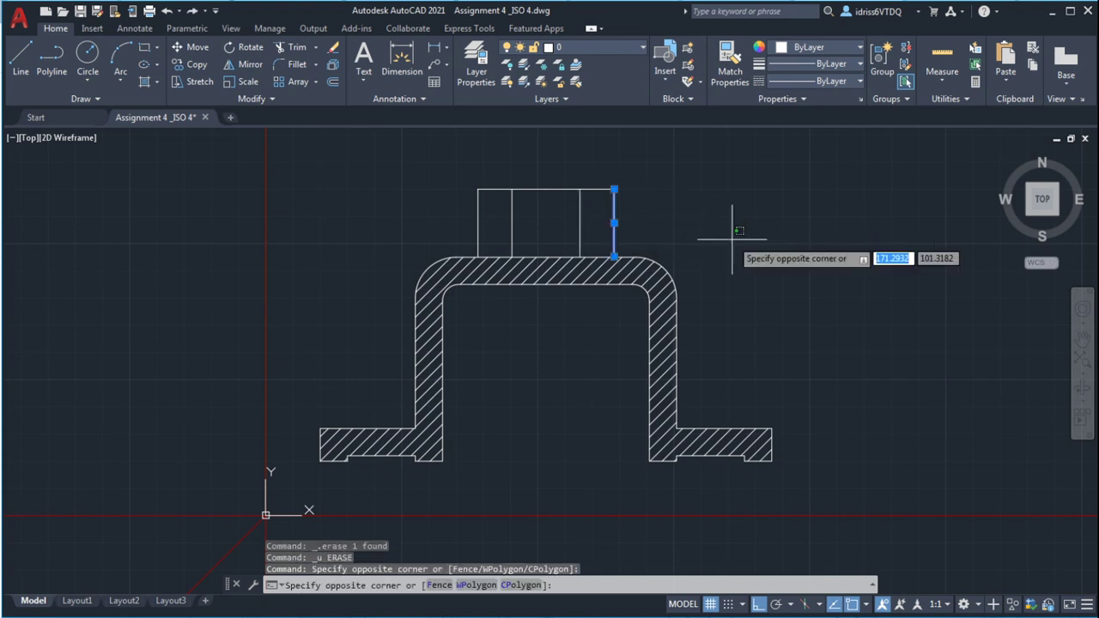
key(Escape)
key(Escape)
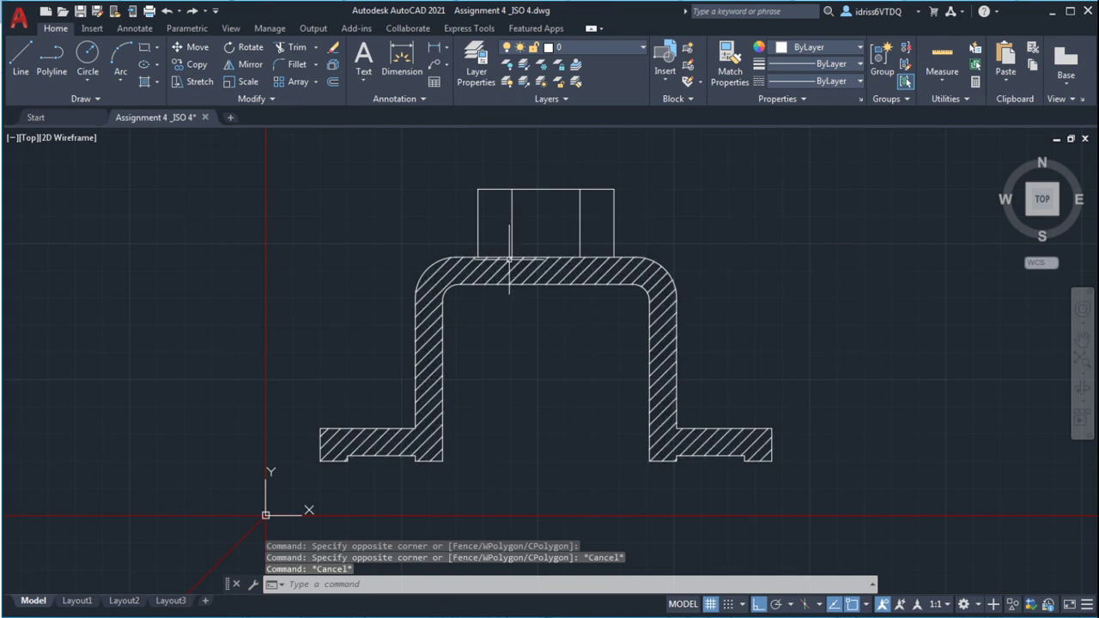
Step: Undo the hatch and trim the two body edge segments beneath the boss
key(ctrl+z)
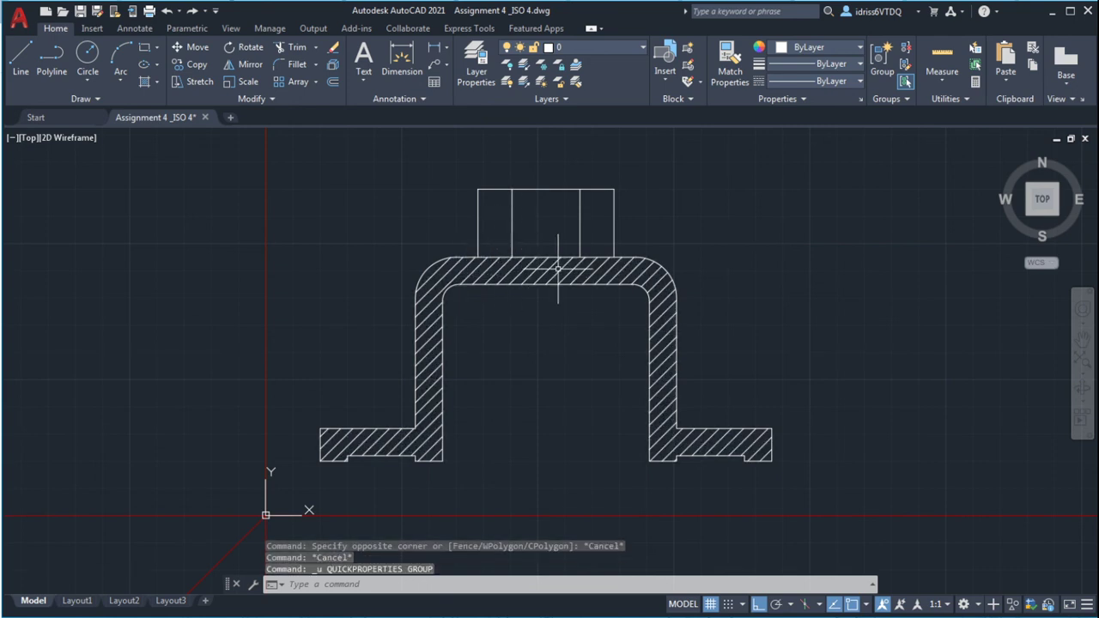
key(ctrl+z)
key(ctrl+z)
key(ctrl+z)
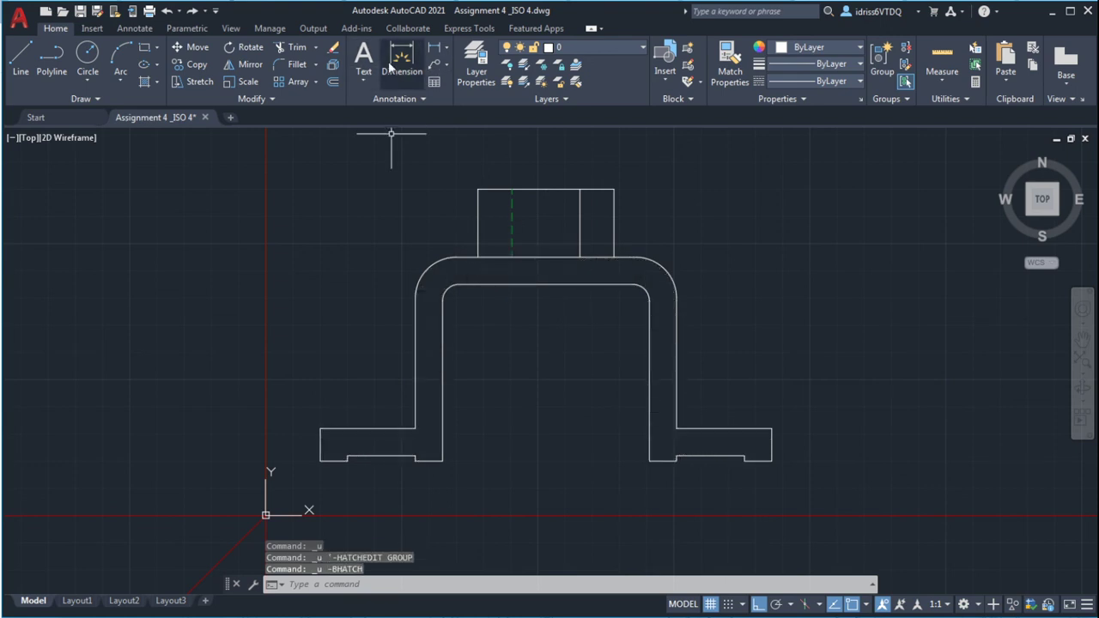
click(278, 50)
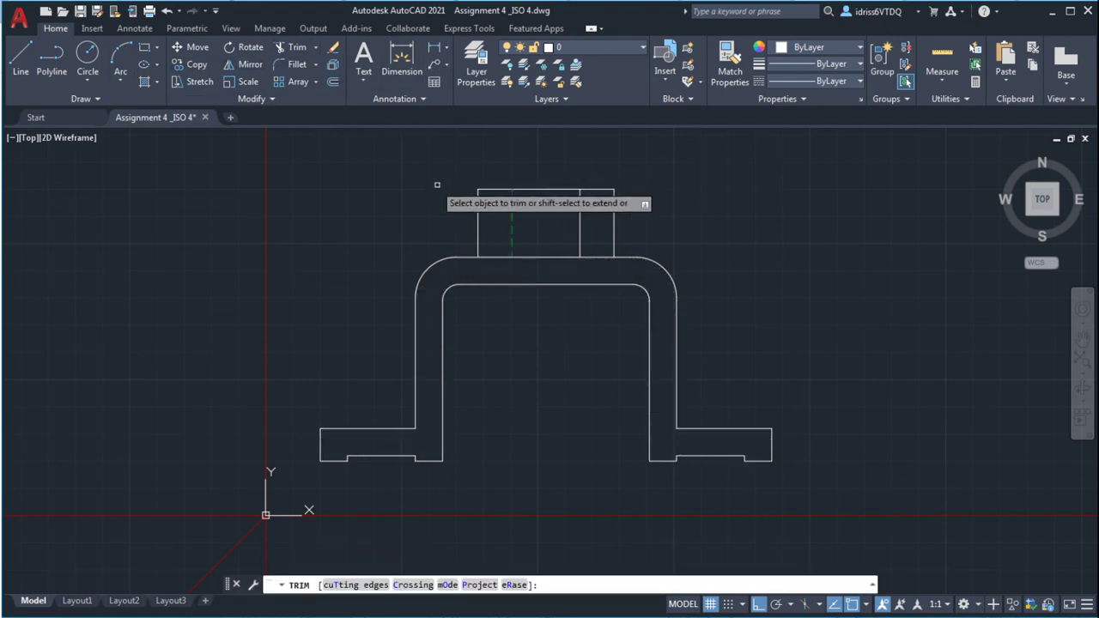
click(494, 257)
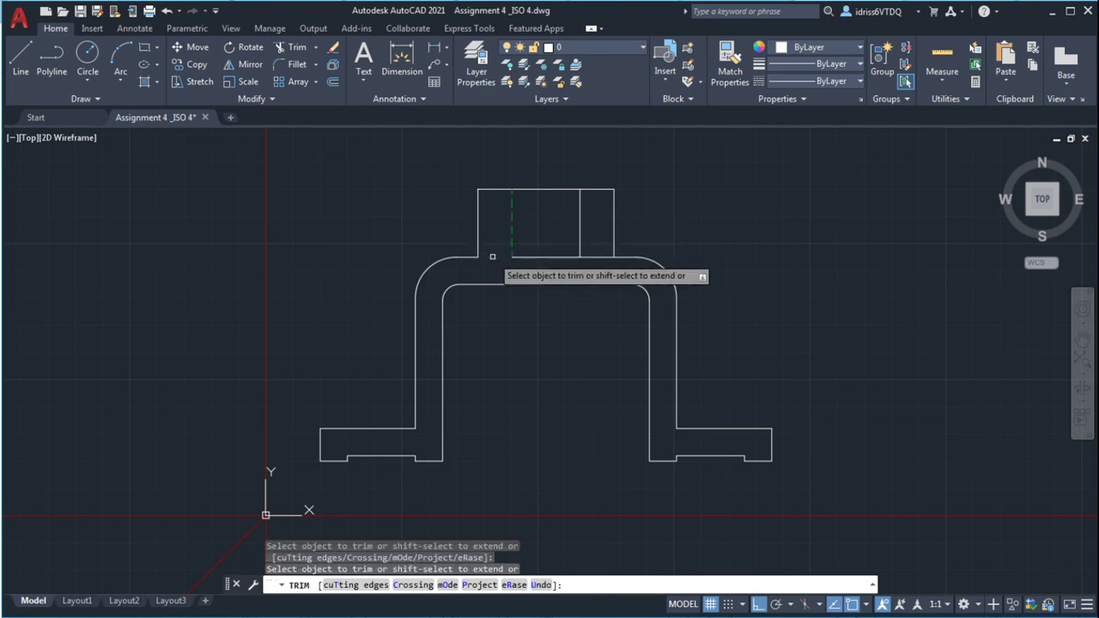
click(590, 258)
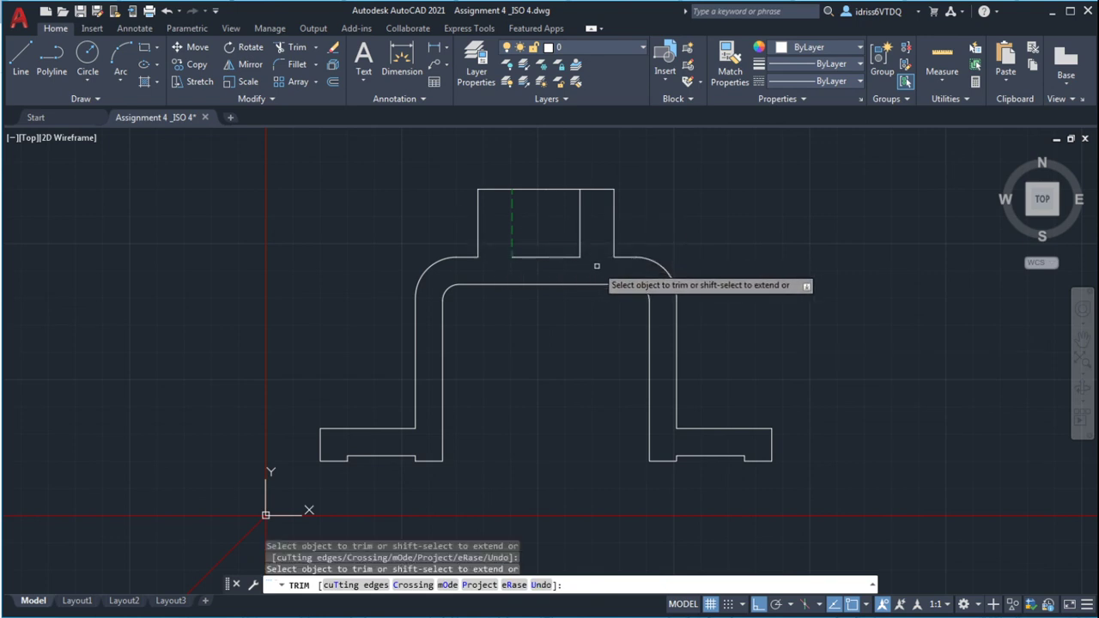
key(Escape)
Step: Trim the boss top edge between the two lugs and check the leftover dashed line's layer
click(539, 188)
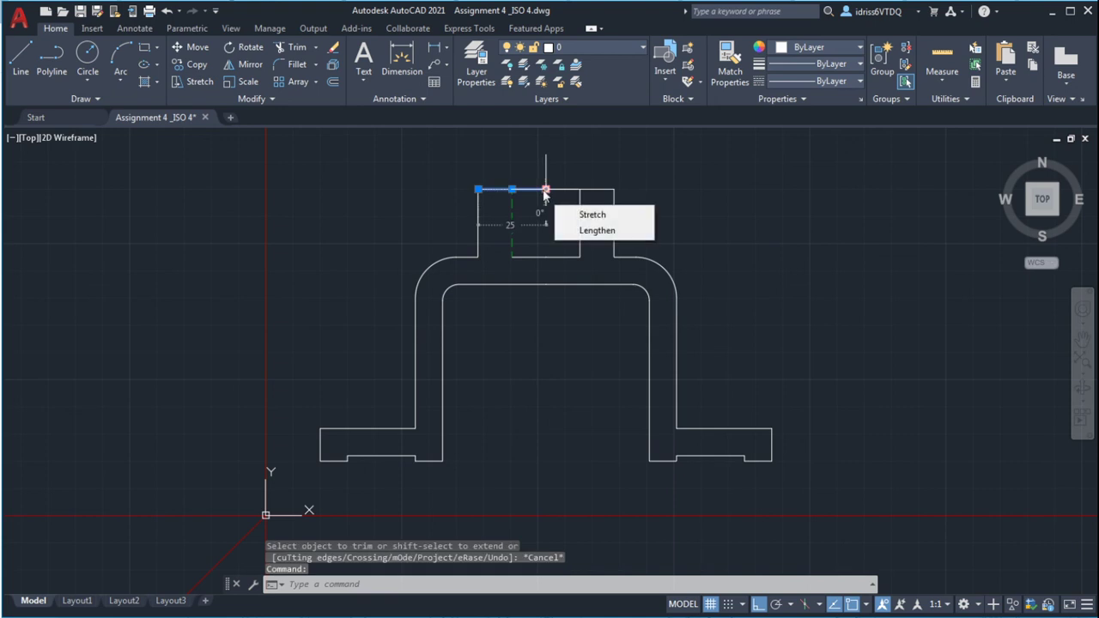
key(Escape)
key(Escape)
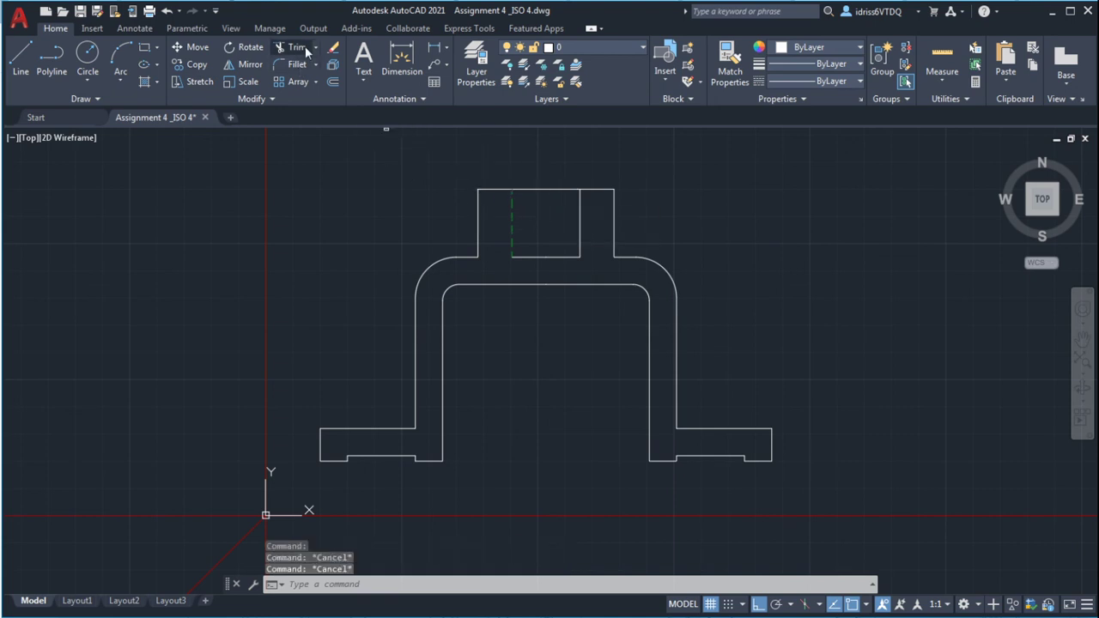
key(space)
click(534, 188)
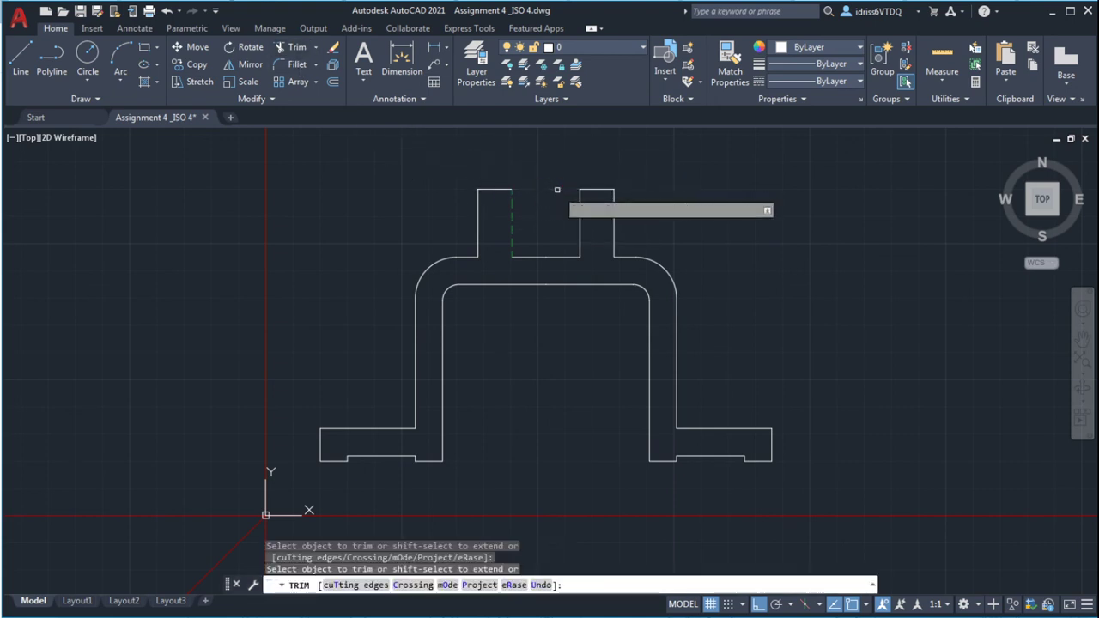
key(Escape)
key(Escape)
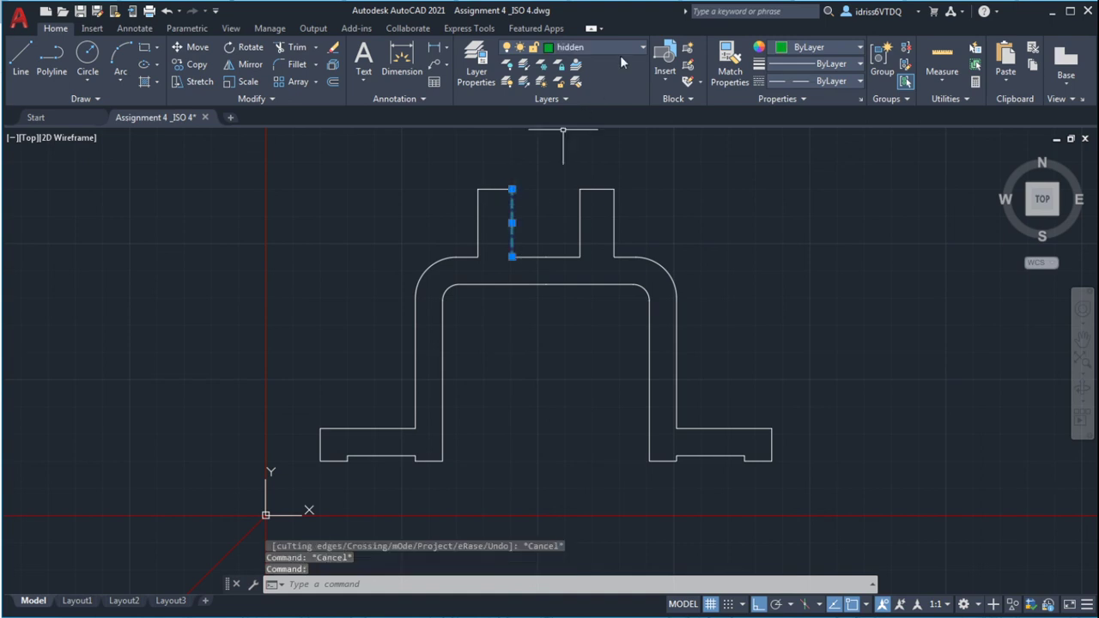
click(620, 48)
click(598, 76)
key(Escape)
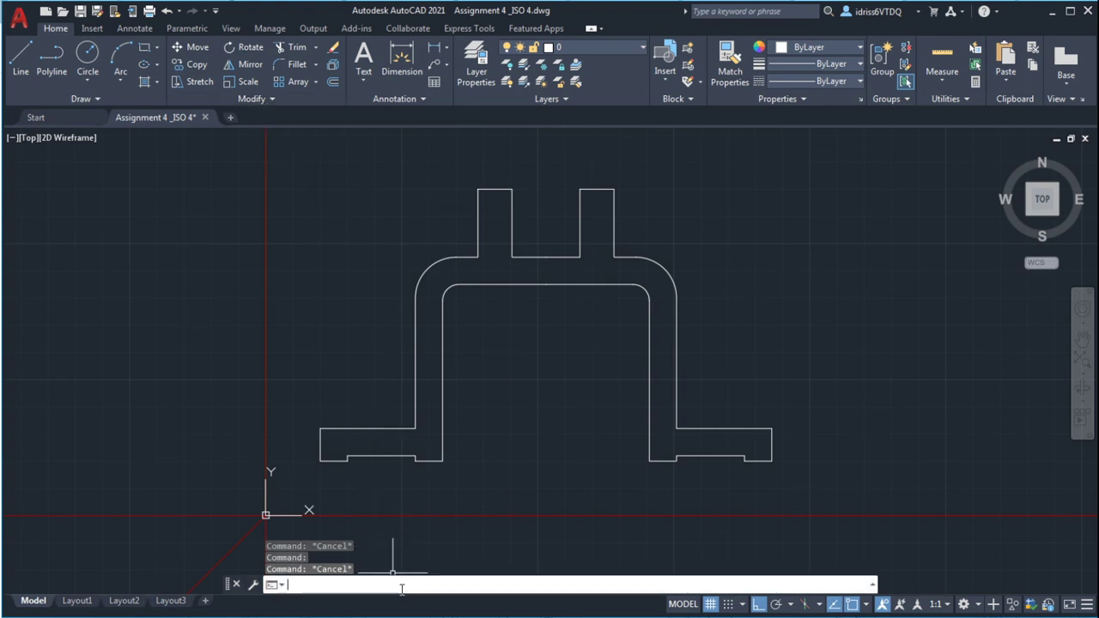
Step: Hatch the whole bracket profile, both lugs included, with ANSI31 using BHATCH
text(bhatch)
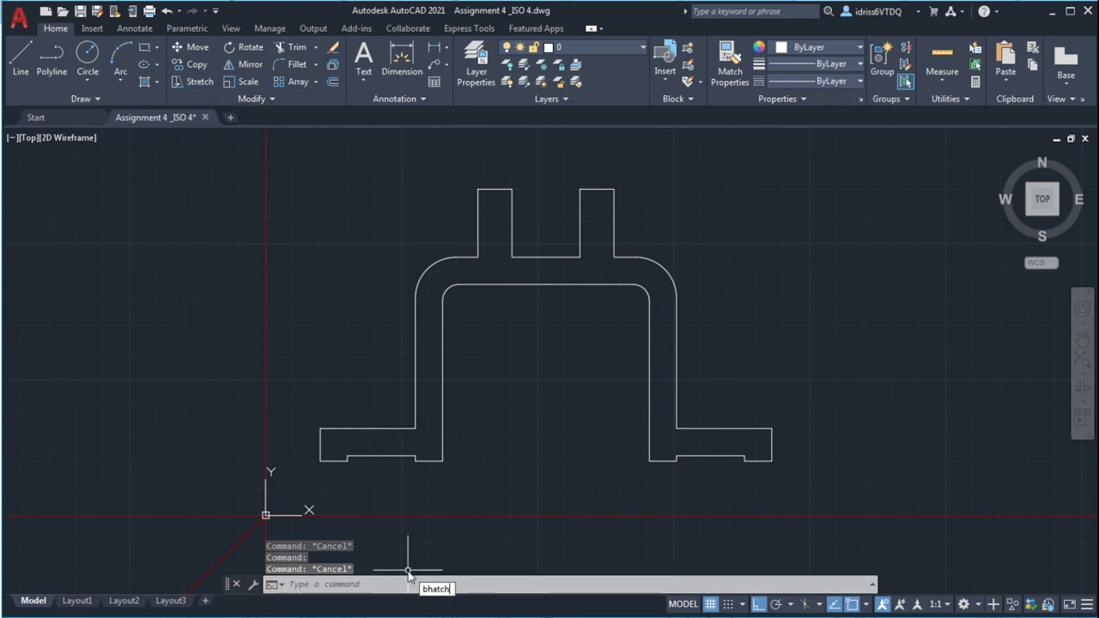
key(Return)
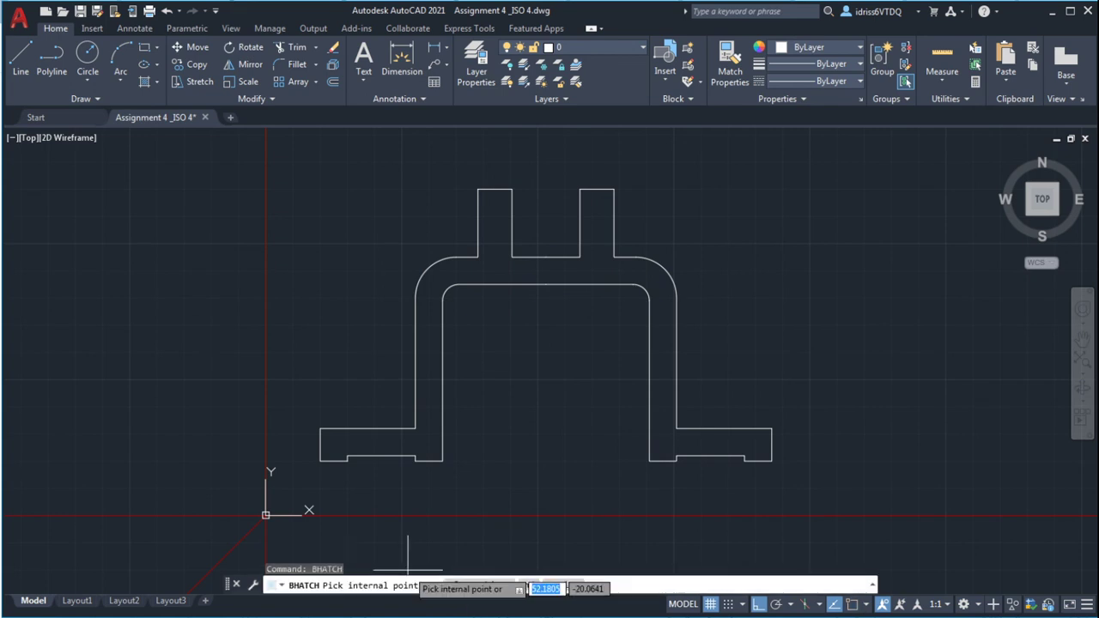
click(493, 271)
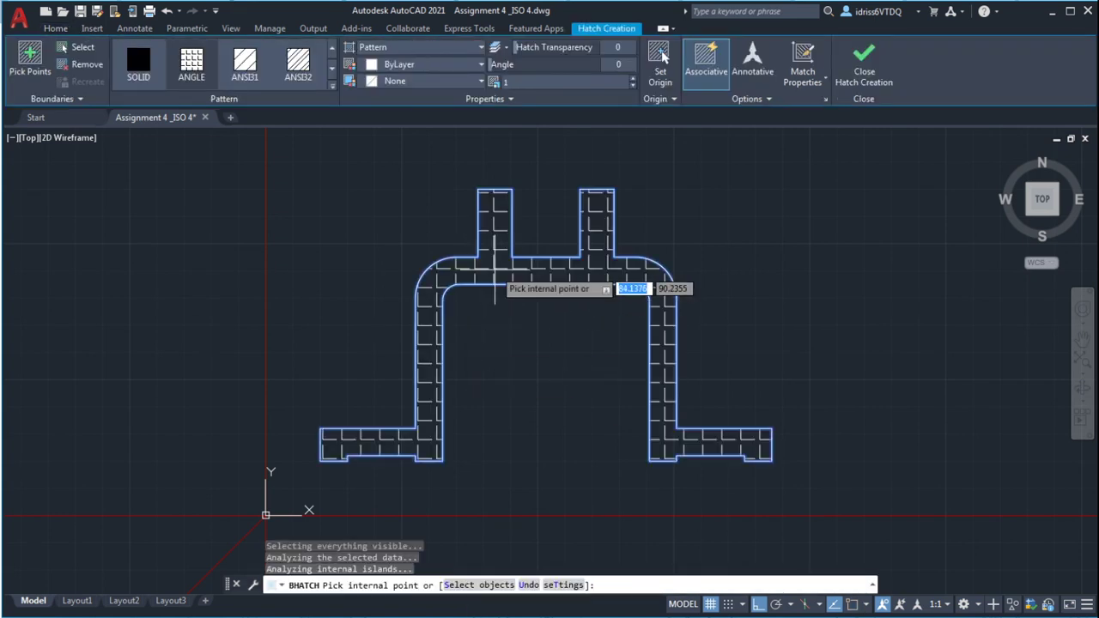
click(244, 62)
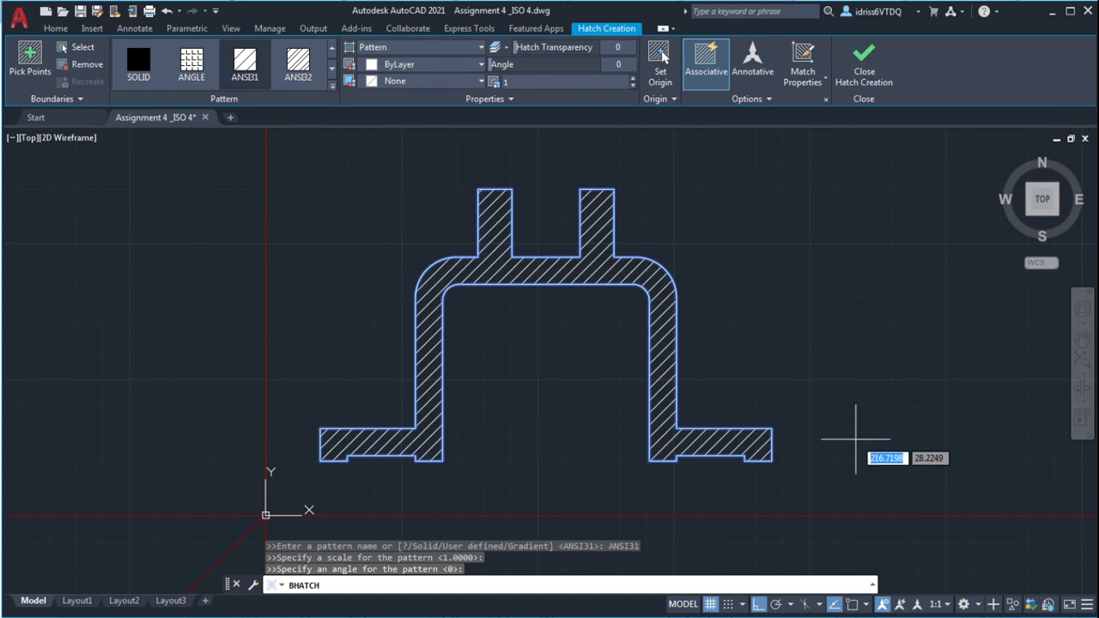
key(Escape)
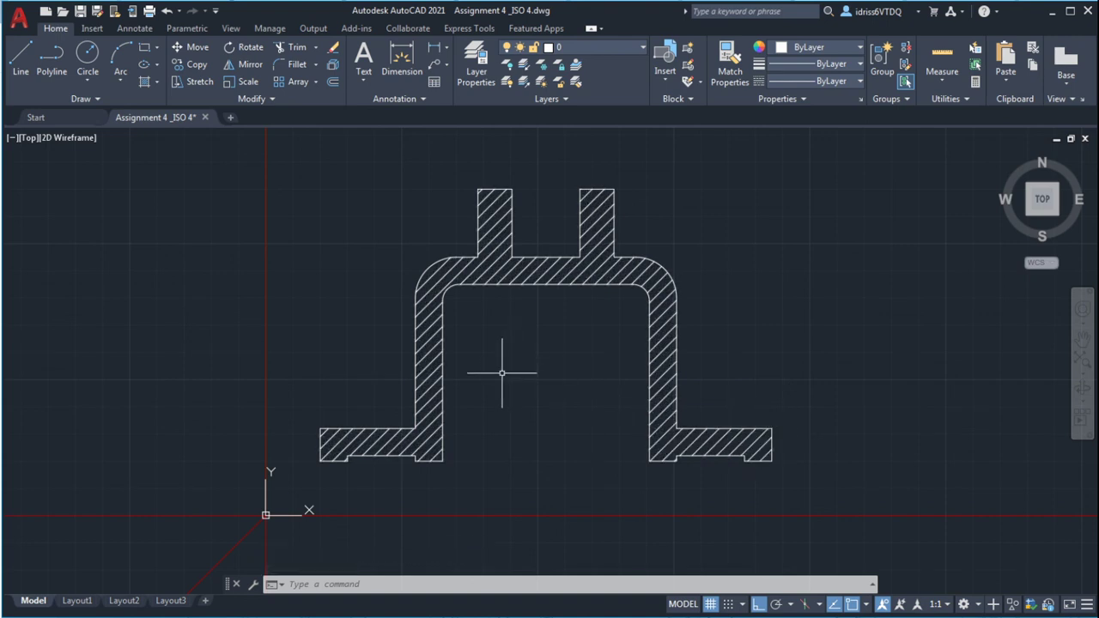
scroll(503, 385, down, 3)
scroll(501, 525, up, 3)
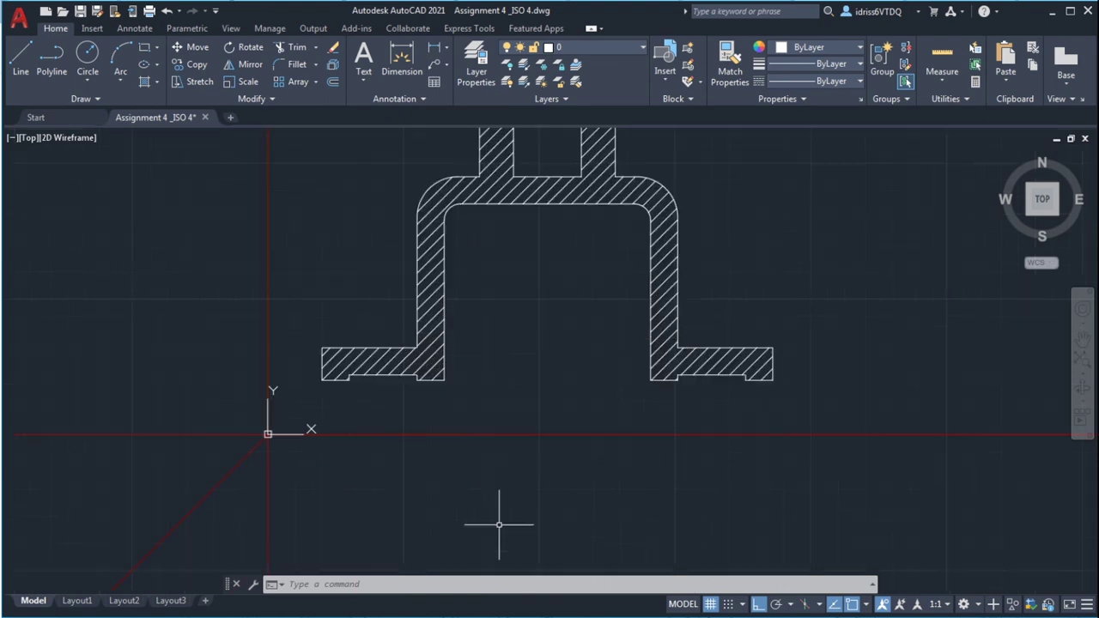
scroll(488, 410, down, 2)
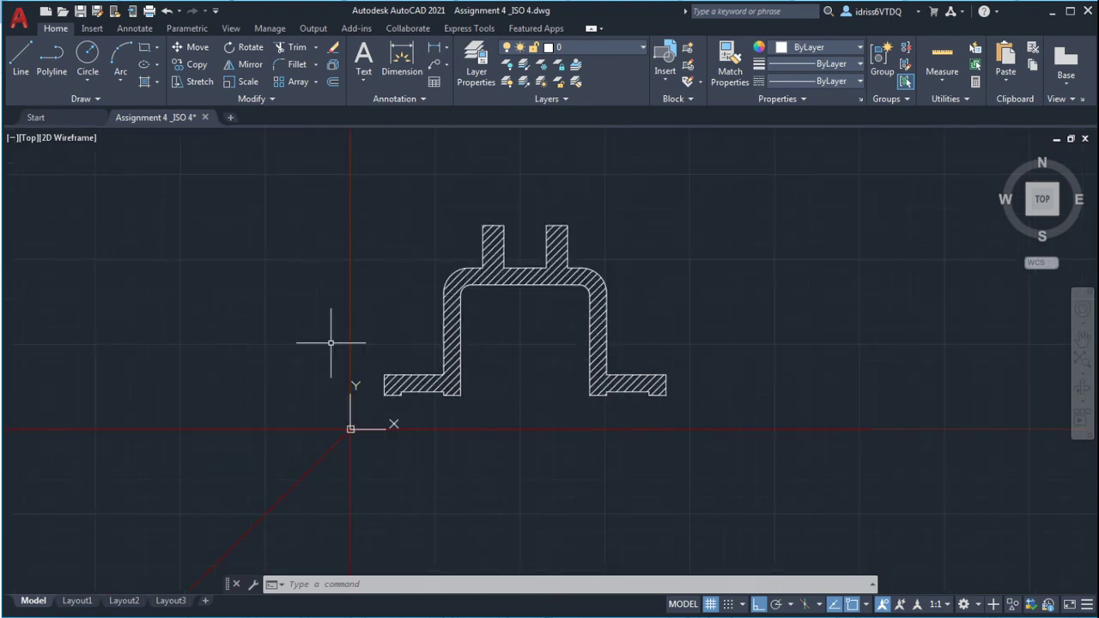